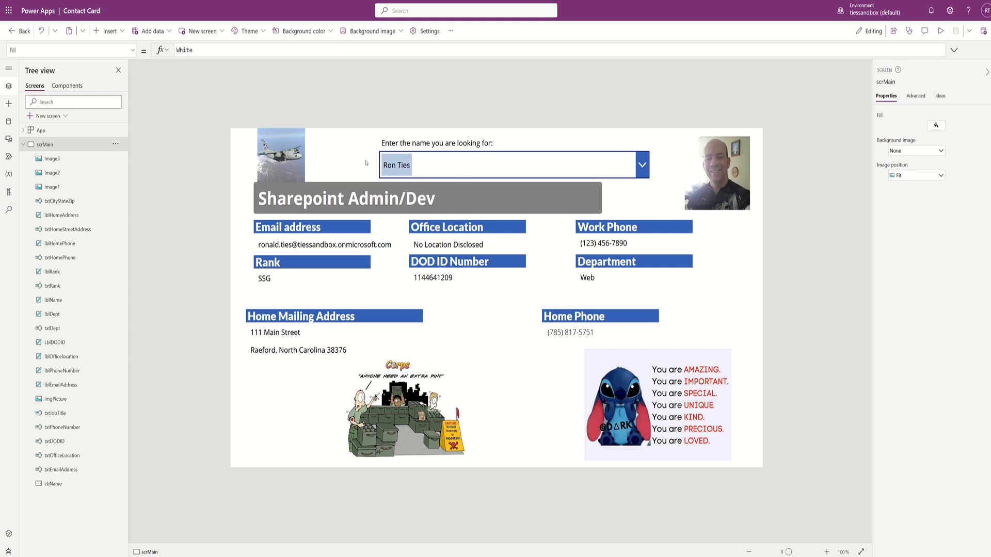
- Preview the app, search 'ties' in the Name box and pick the second matching person
key(F5)
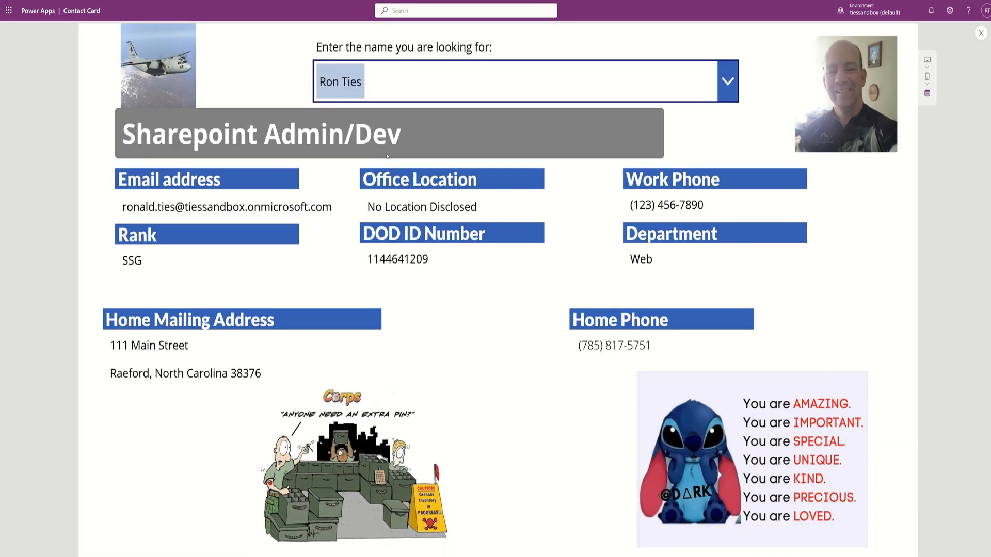
click(378, 85)
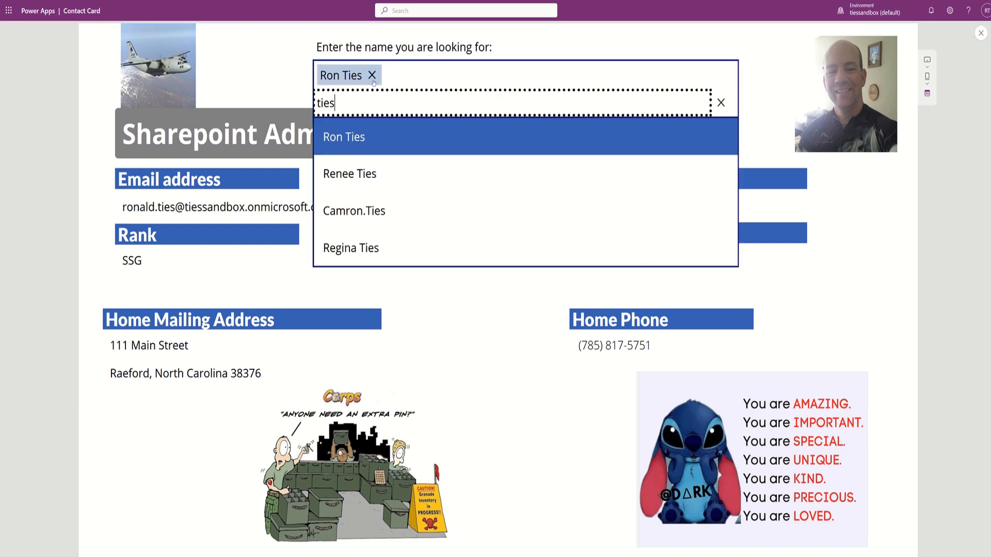
click(374, 76)
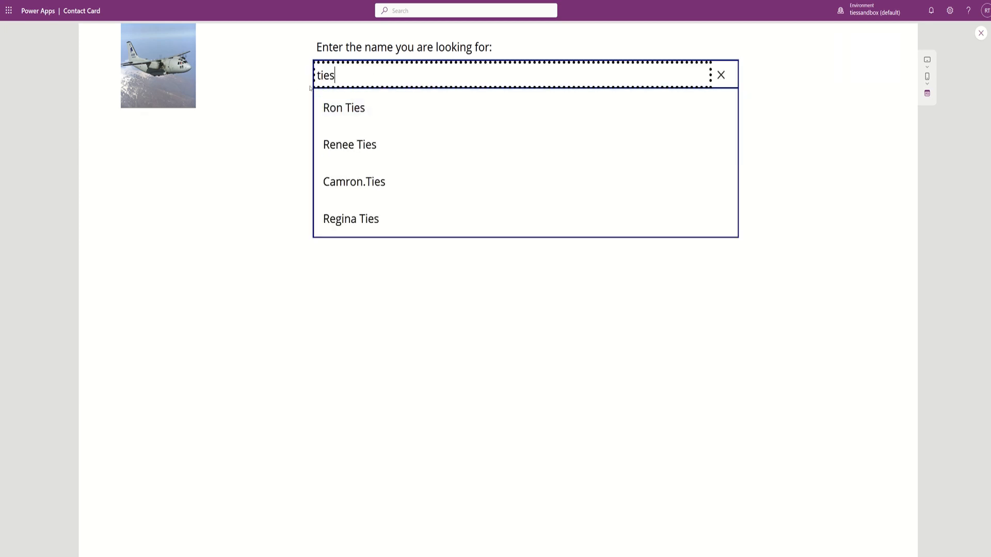
click(286, 88)
click(568, 80)
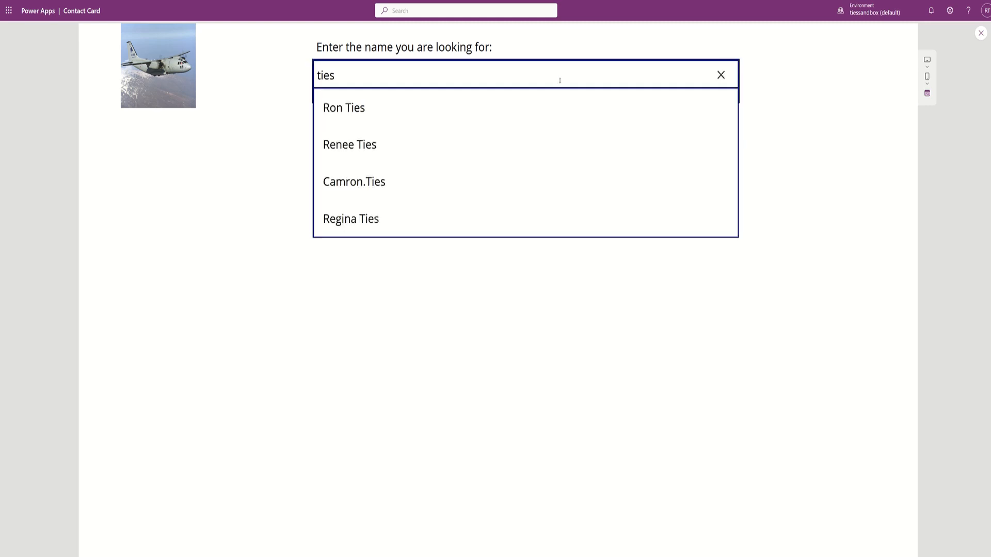
click(722, 78)
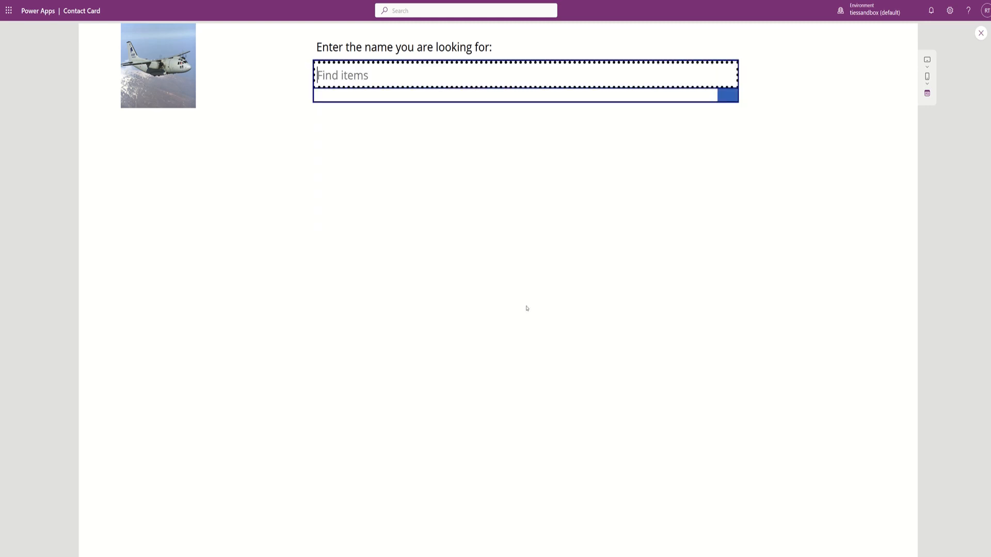
text(ties)
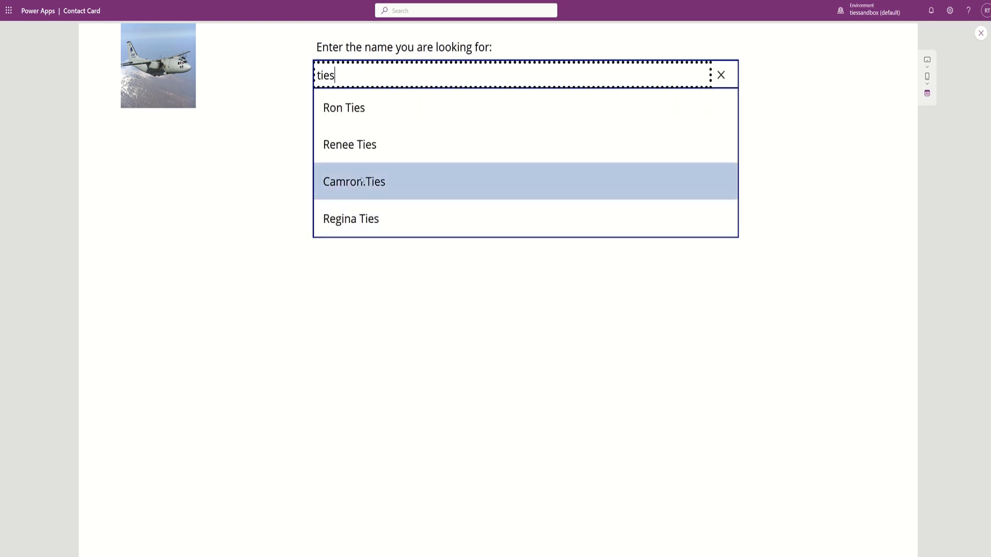
click(350, 149)
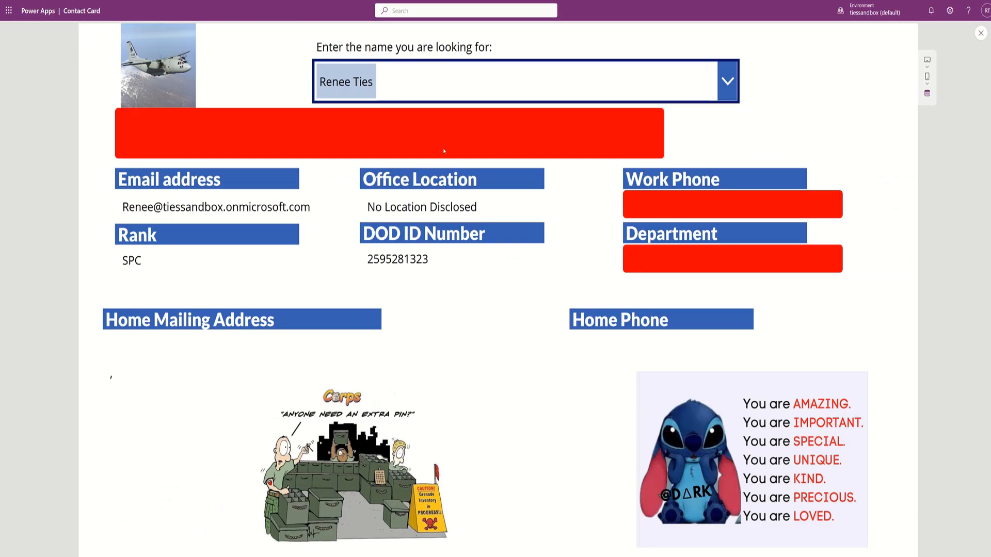
- Exit preview, collapse scrMain in the Tree view, and add a Blank screen, Screen1
key(Escape)
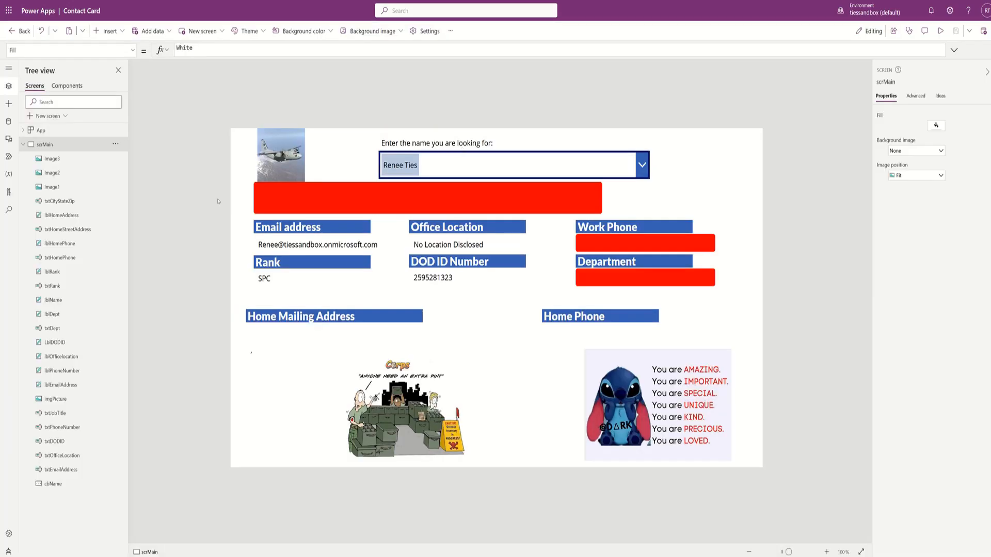
click(23, 145)
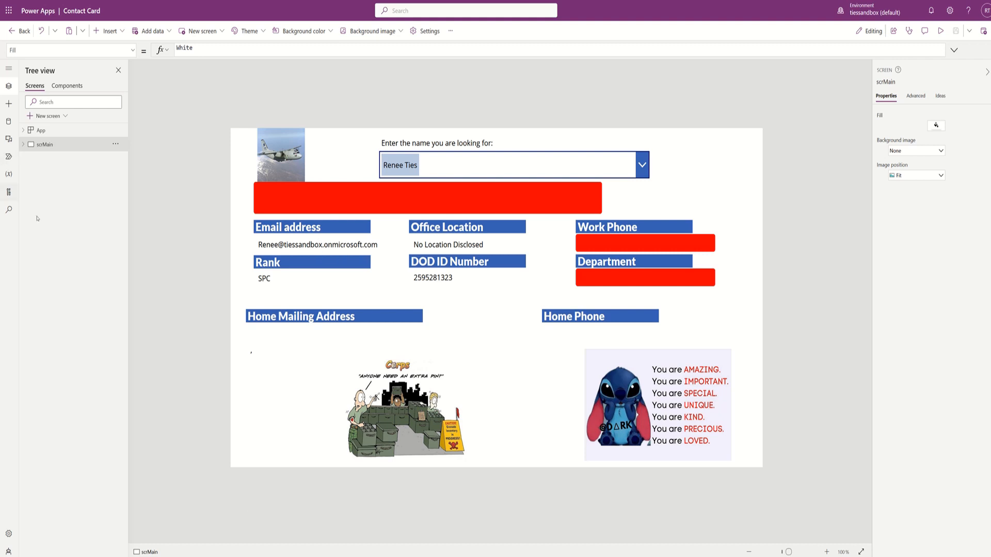
click(63, 116)
click(57, 181)
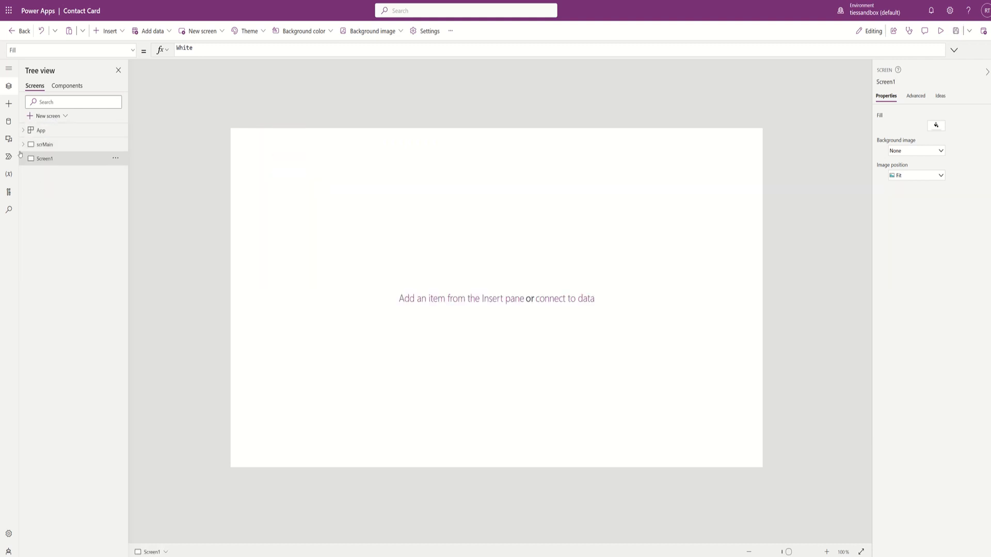
click(8, 122)
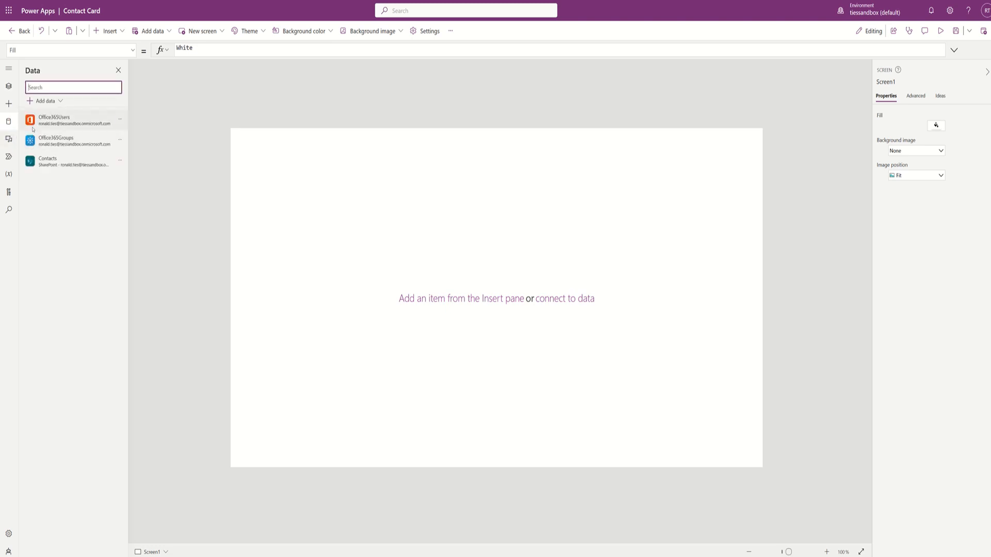
mouse_move(33, 130)
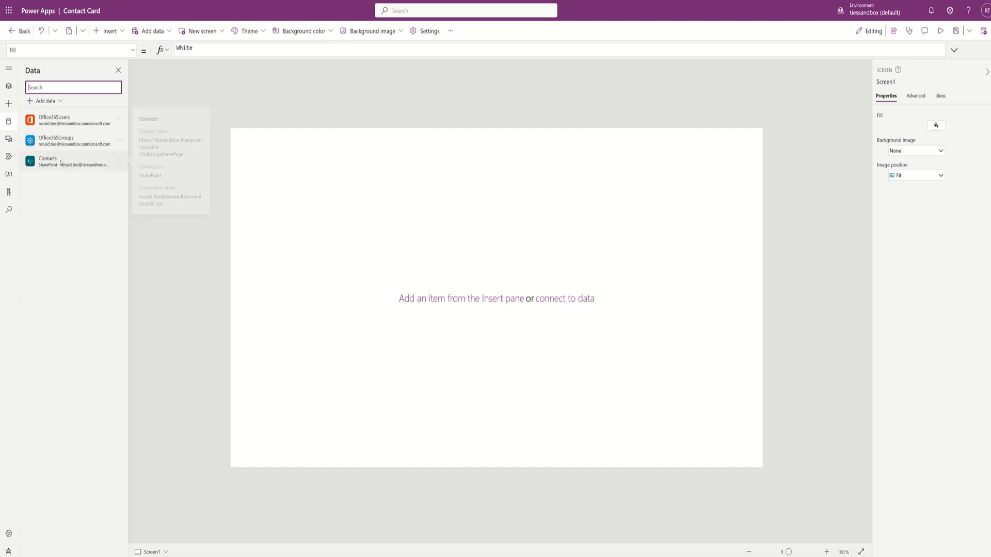
mouse_move(66, 162)
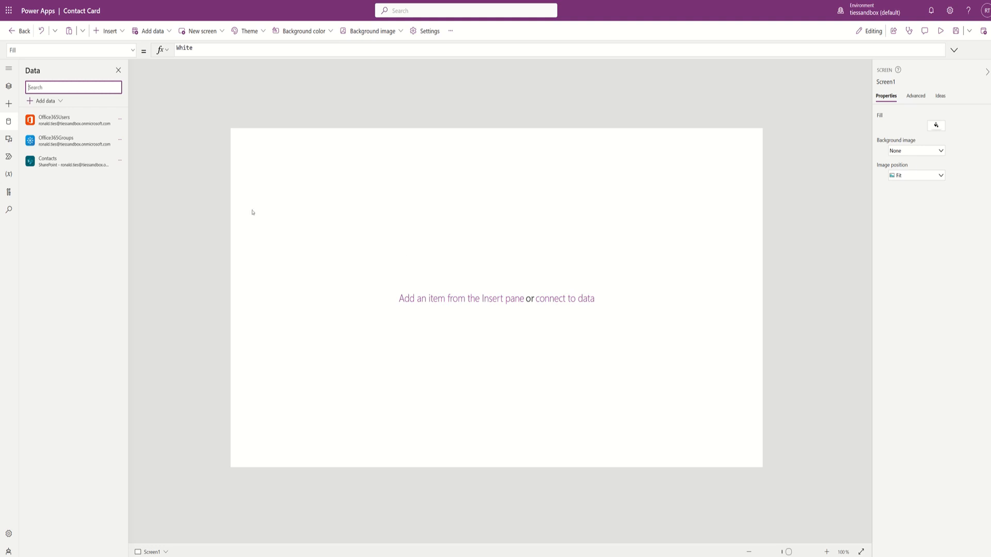
click(9, 86)
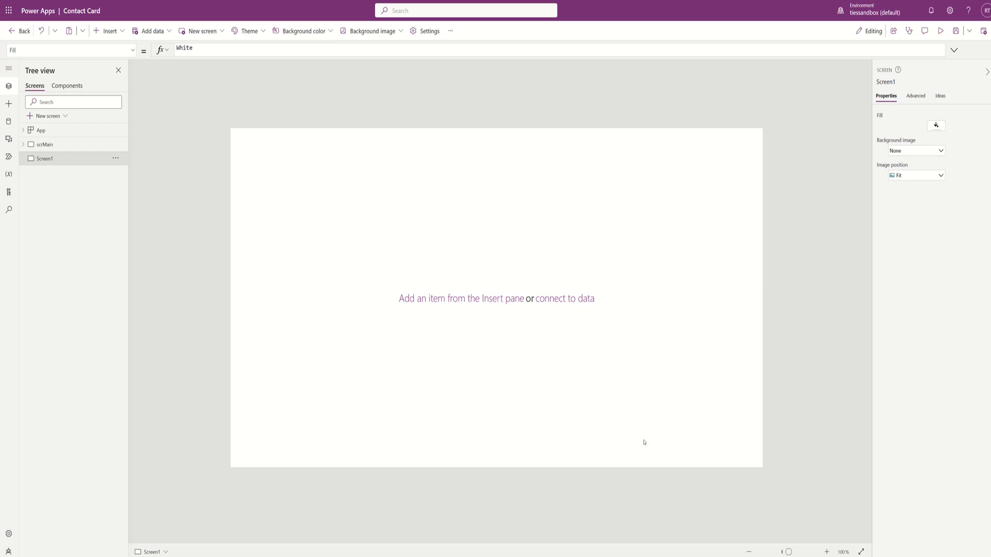
- Insert a blank vertical gallery, Gallery1, from the Layout controls onto Screen1
click(109, 31)
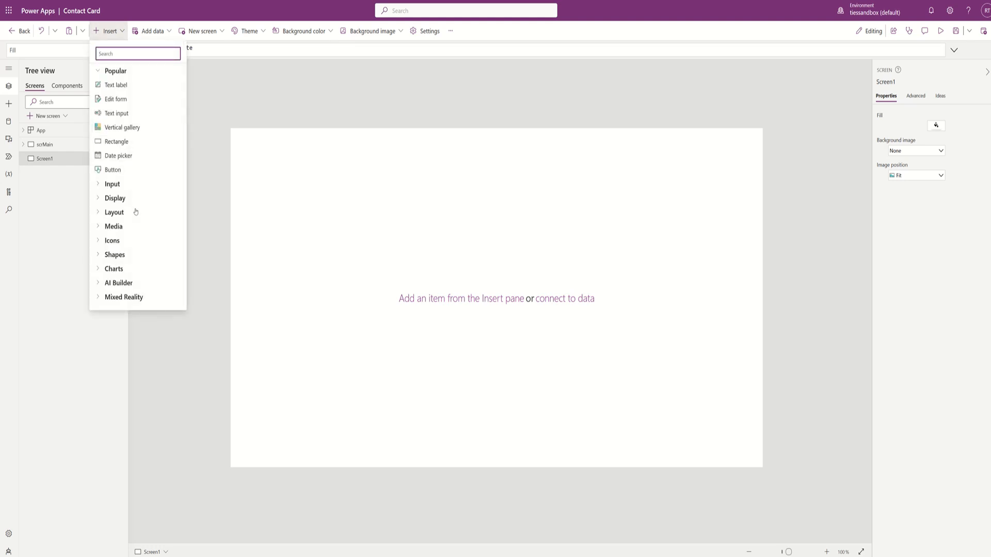
click(104, 213)
scroll(119, 227, down, 3)
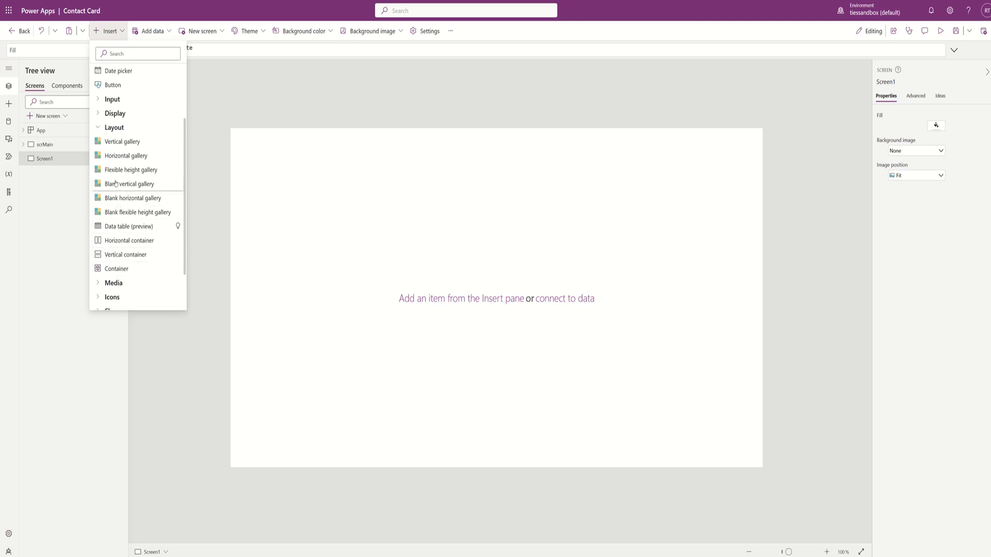
click(114, 214)
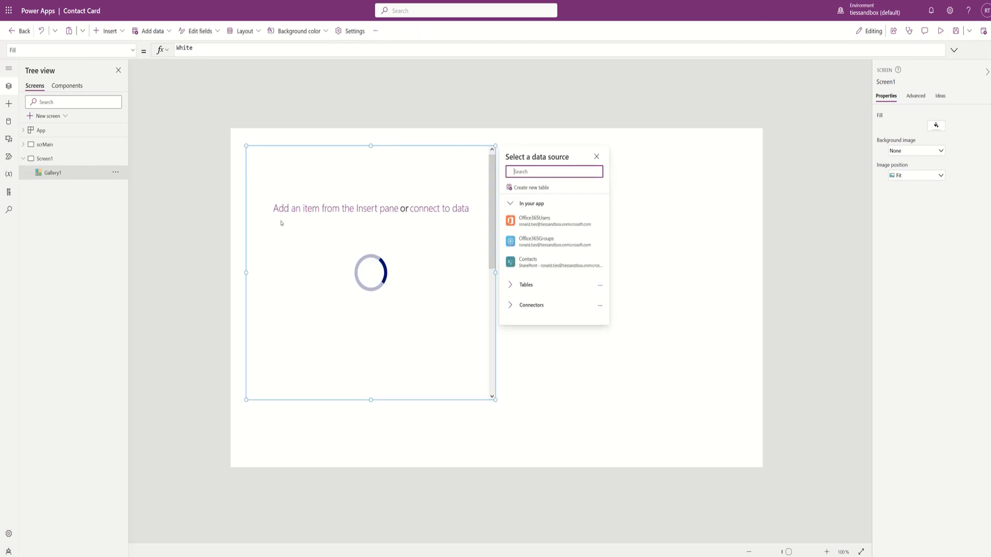
- Bind Gallery1 to Contacts, move it to 0,0 and resize it to 1366 x 768
click(547, 263)
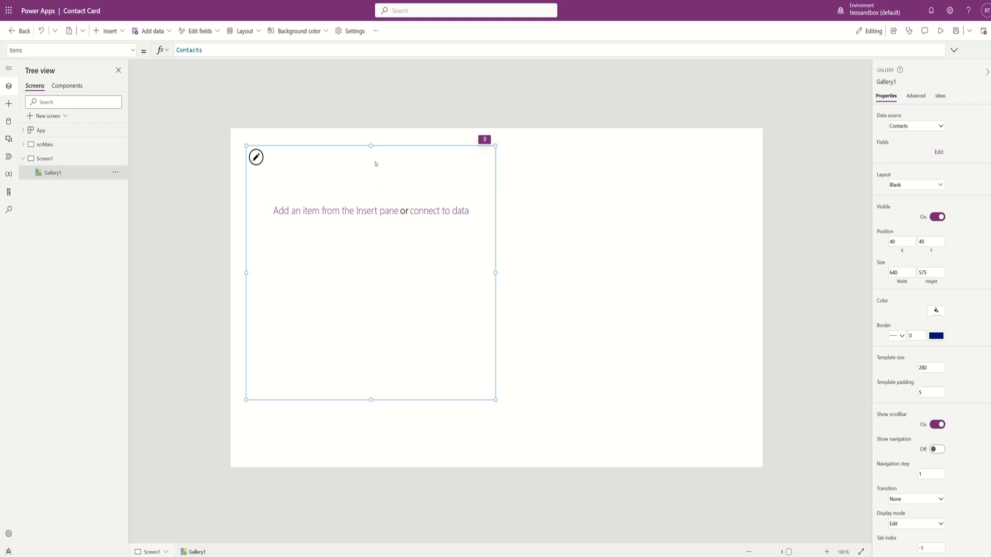
drag(382, 146, 367, 124)
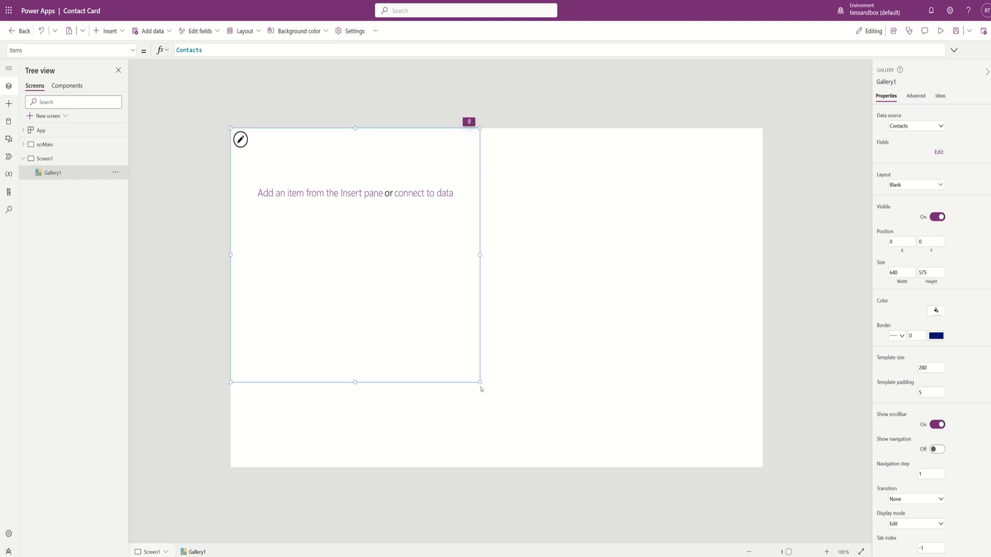
drag(579, 424, 799, 489)
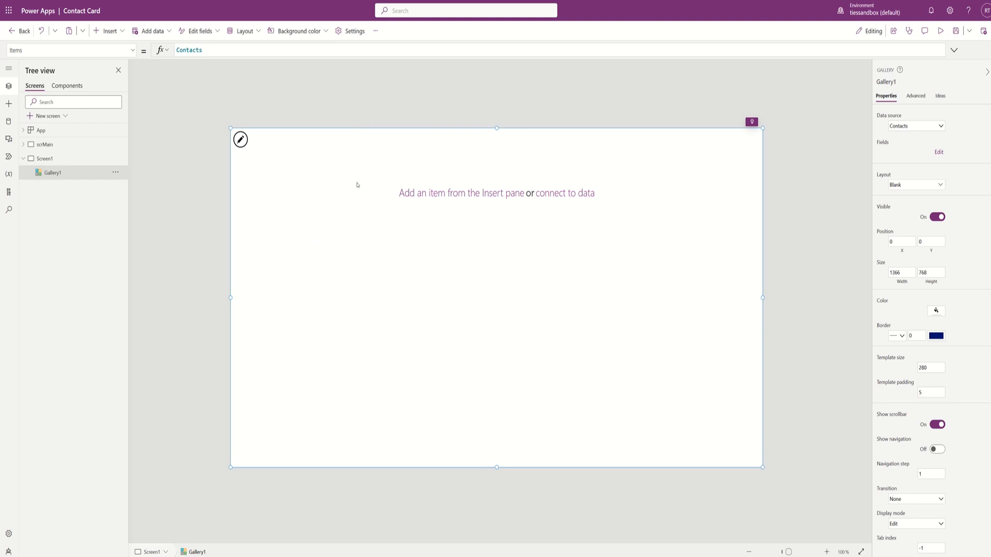
click(241, 140)
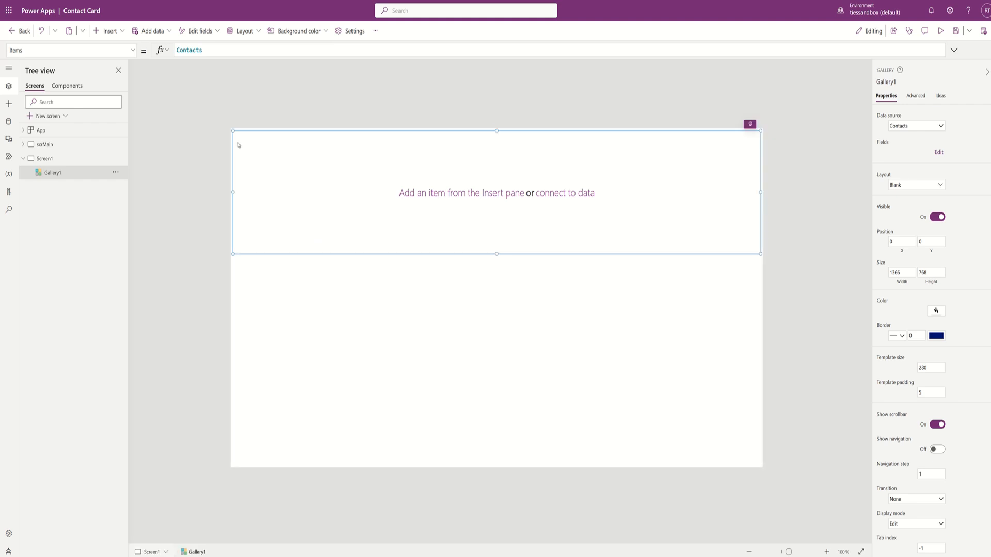
click(125, 36)
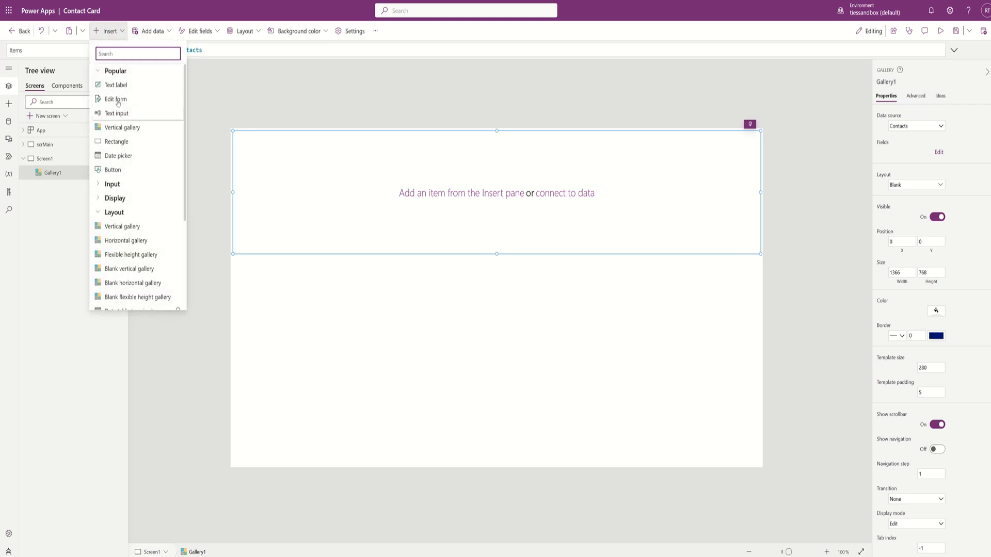
- Add Label1 at the top-left of the gallery template and start replacing its Rank field
click(117, 87)
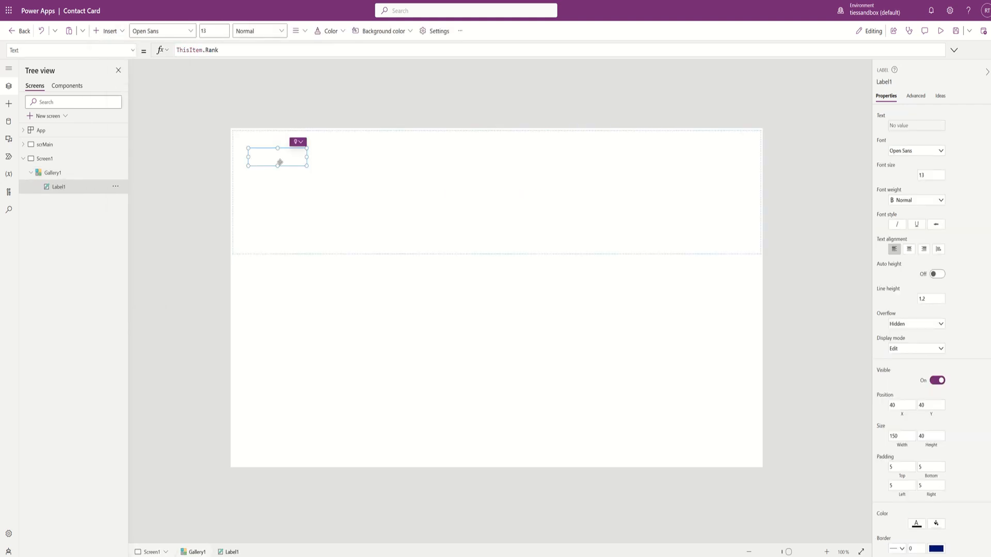
drag(280, 161, 548, 138)
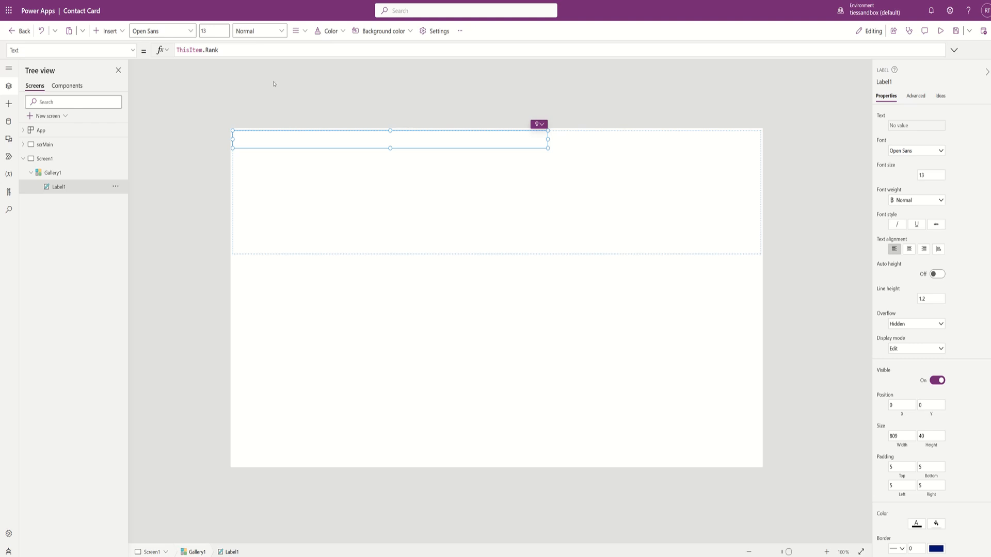
double_click(212, 50)
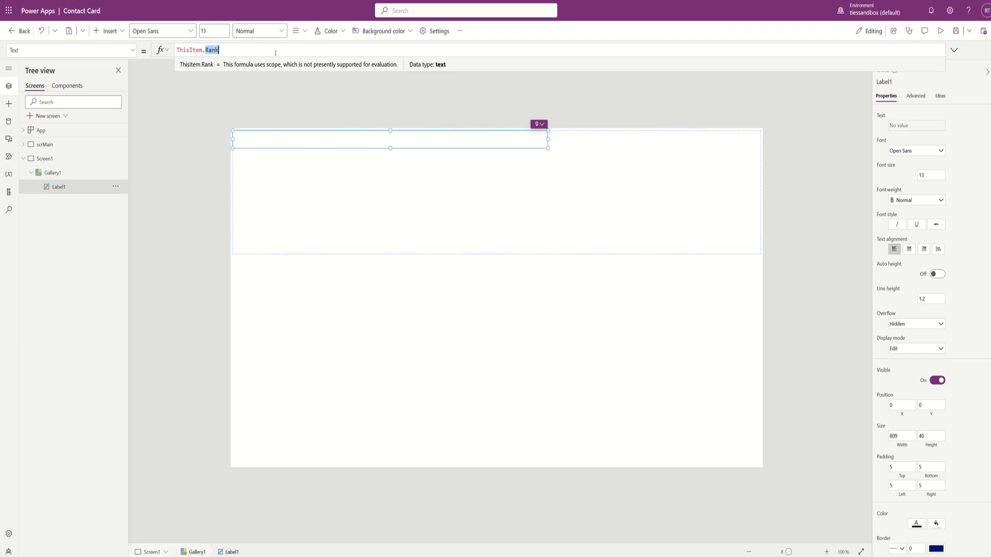
text(name)
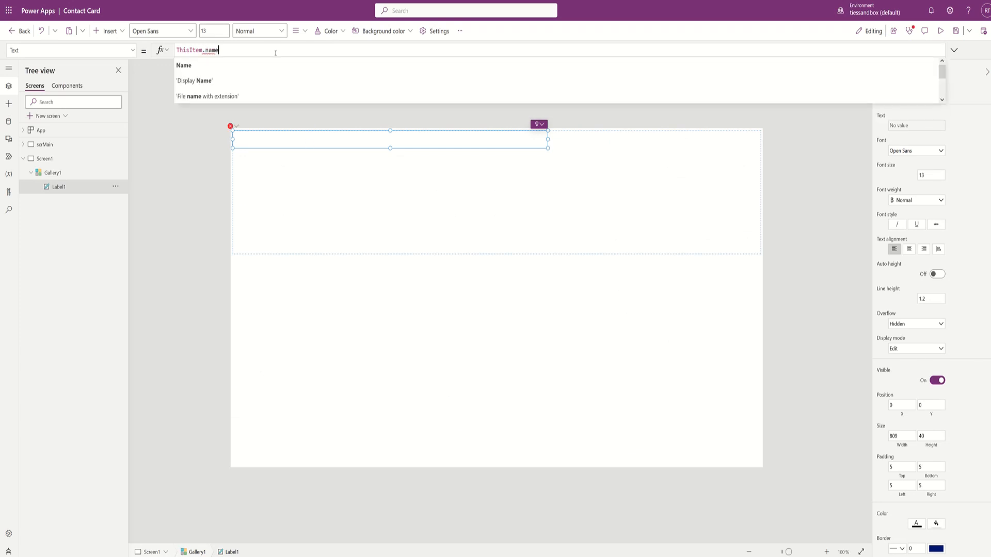
key(Down)
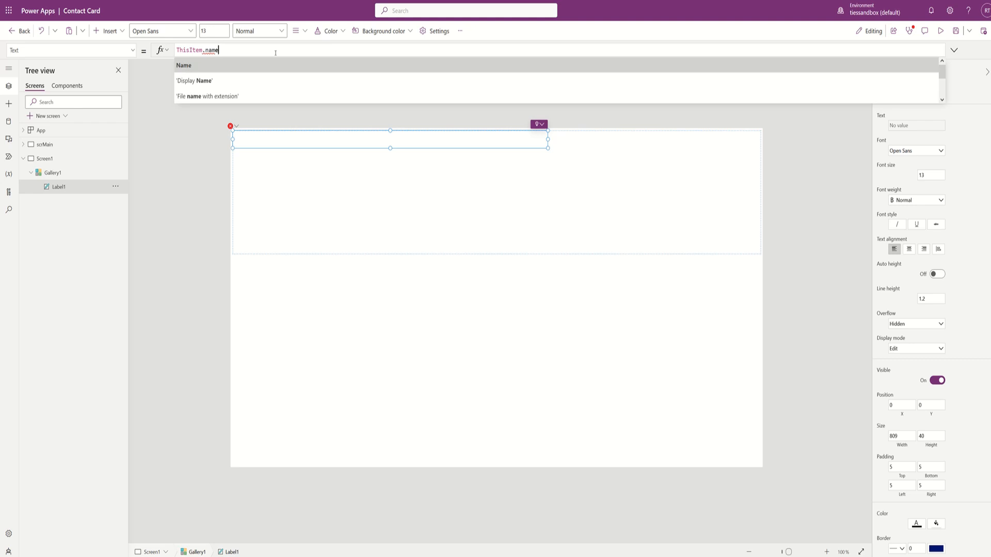
key(Tab)
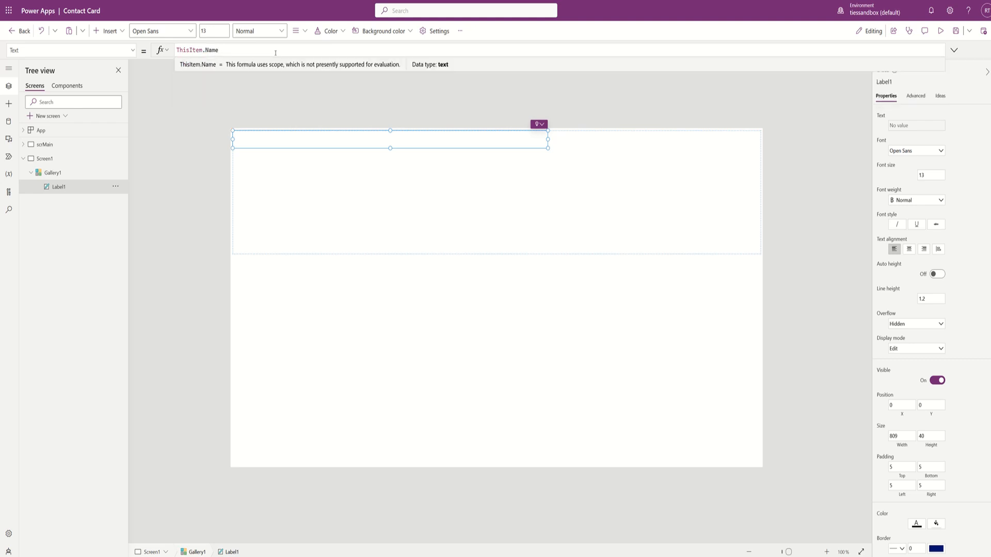
- Set Label1's Text to ThisItem.'Name of Contact'.DisplayName, then select Gallery1
key(BackSpace)
key(BackSpace)
key(BackSpace)
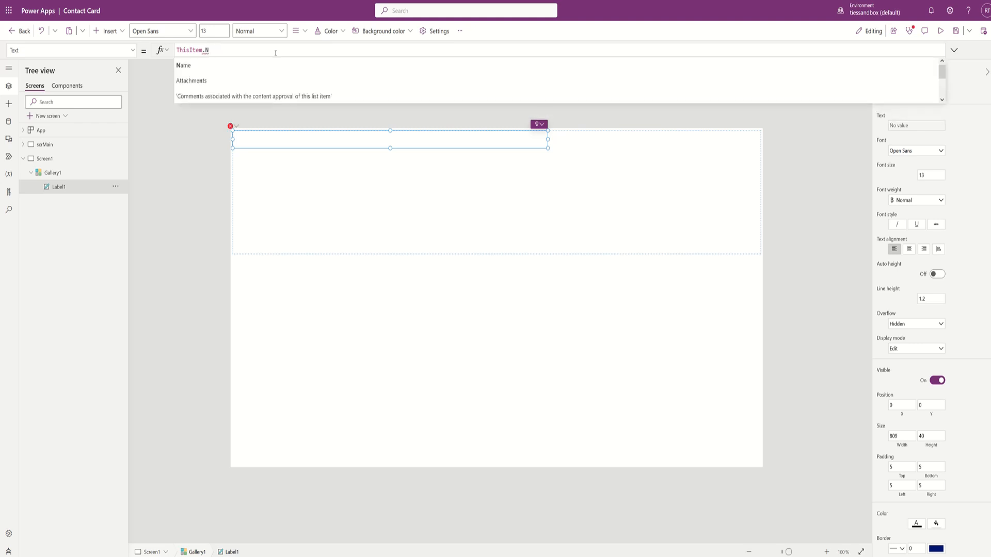
key(BackSpace)
text('name)
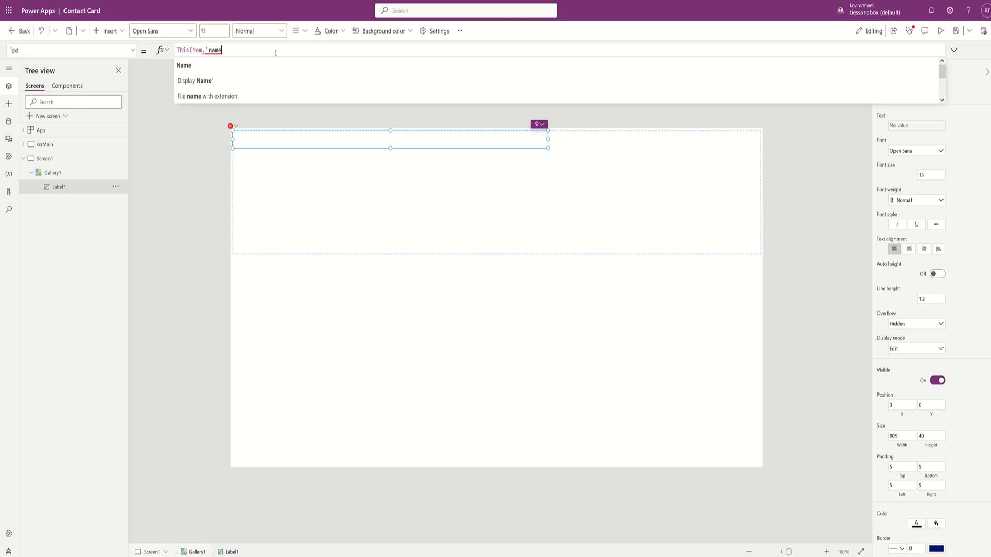
text( of con)
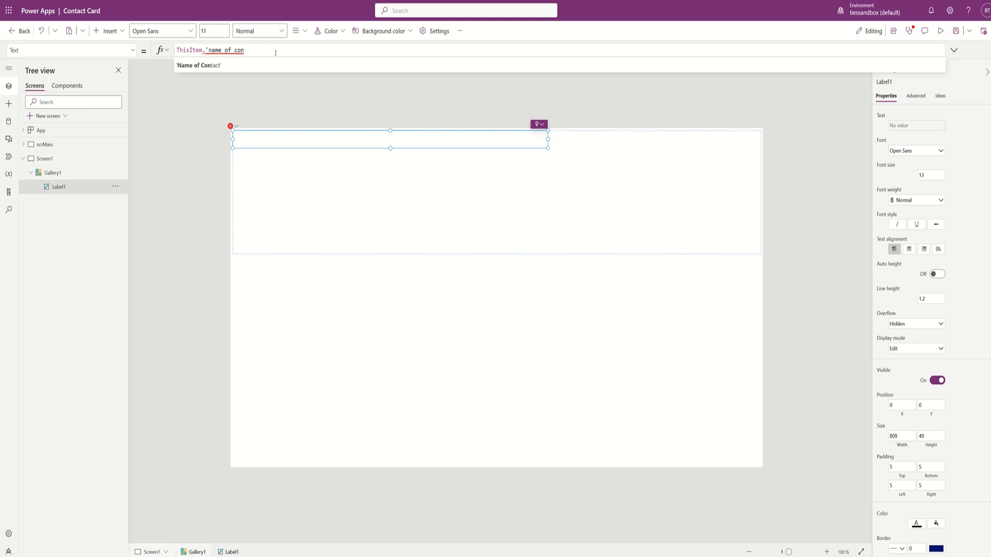
click(199, 66)
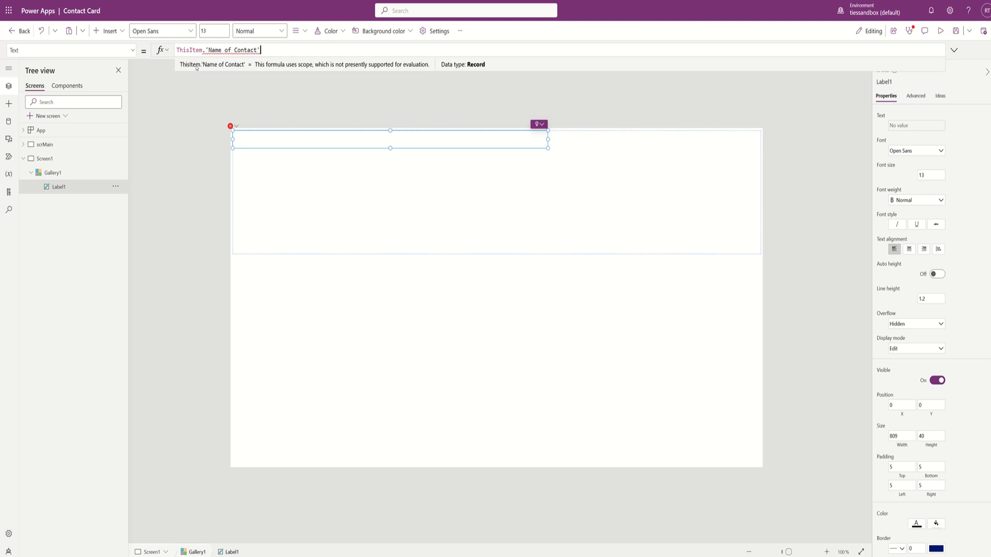
text(.)
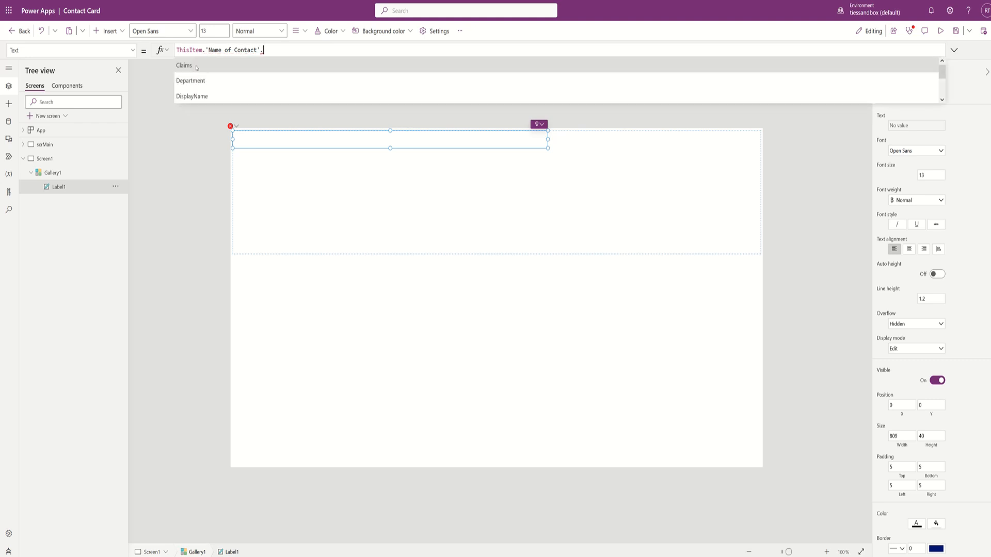
key(Down)
key(Down)
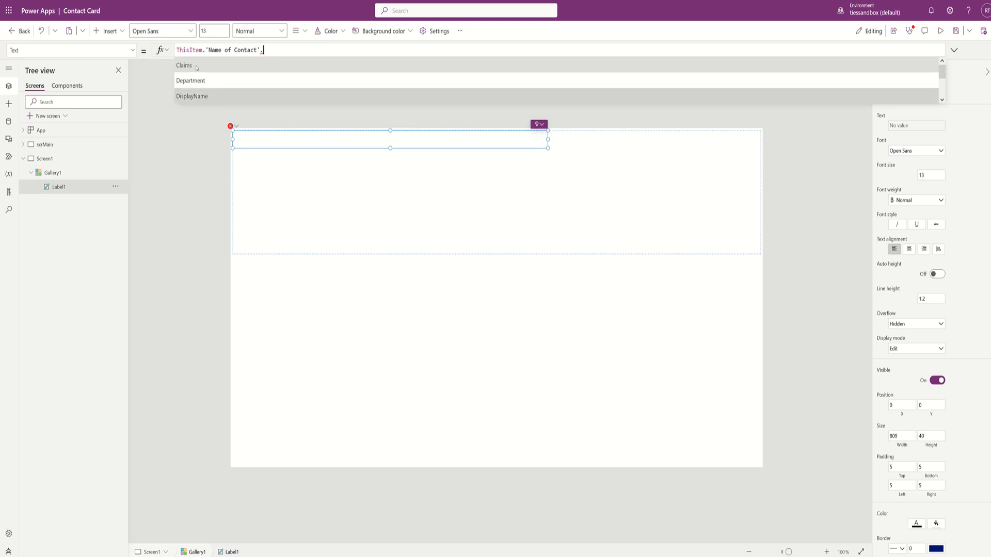
key(Return)
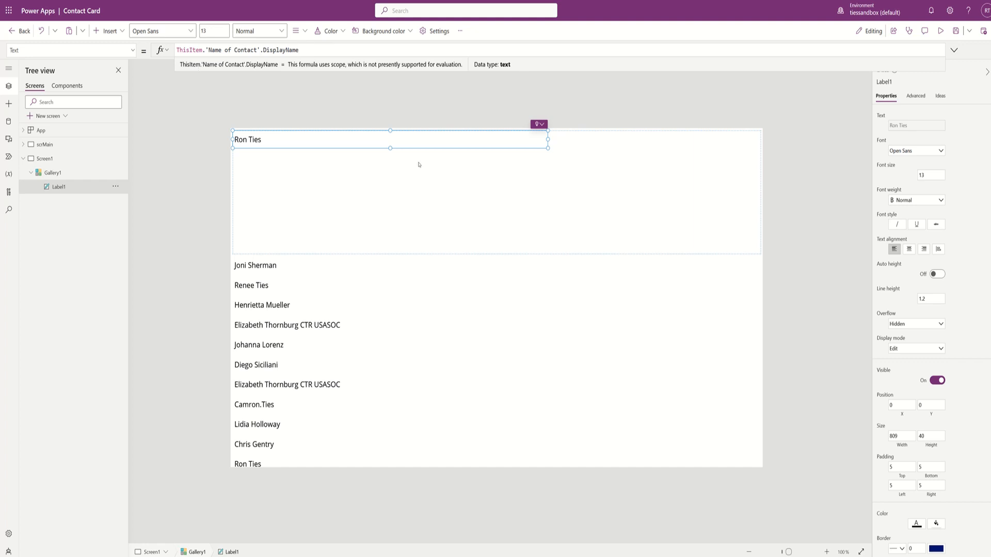
click(442, 357)
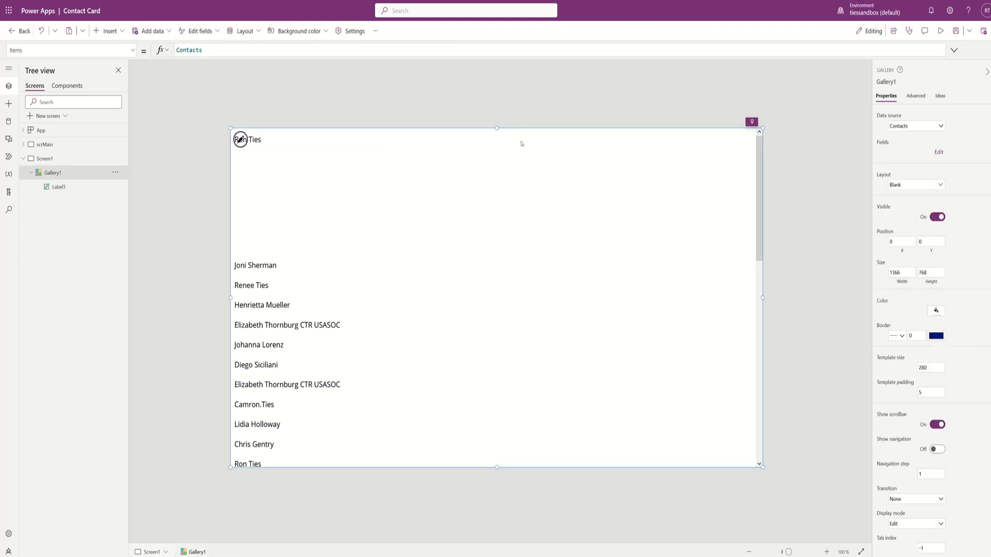
- Set Gallery1's TemplateSize to Label1.Height
click(889, 361)
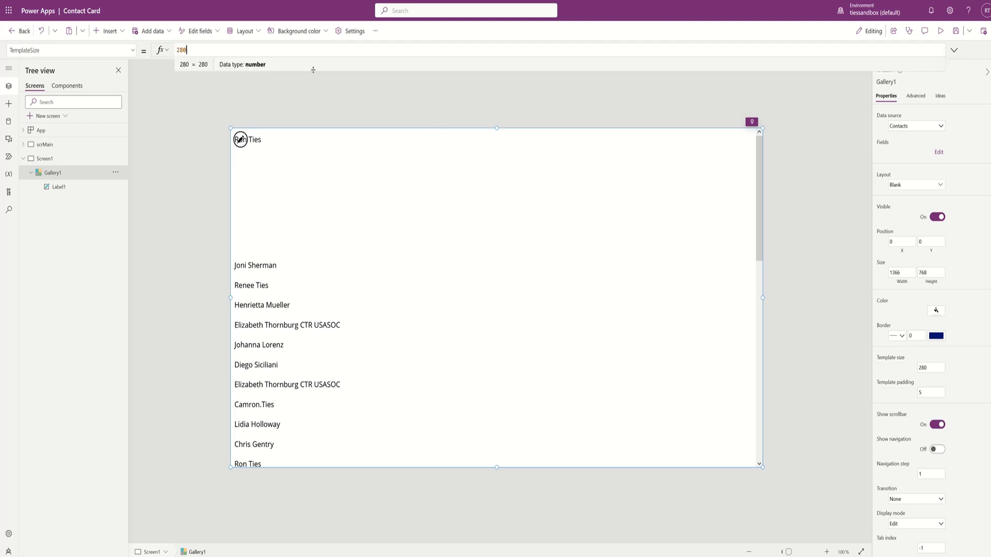
text(L)
key(BackSpace)
key(BackSpace)
key(BackSpace)
key(BackSpace)
text(Label1)
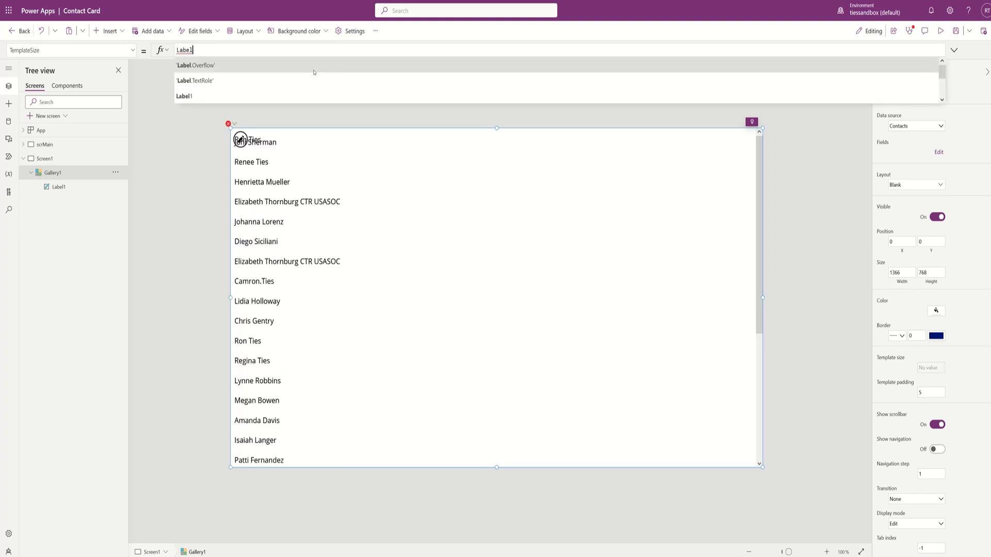
text(.Height)
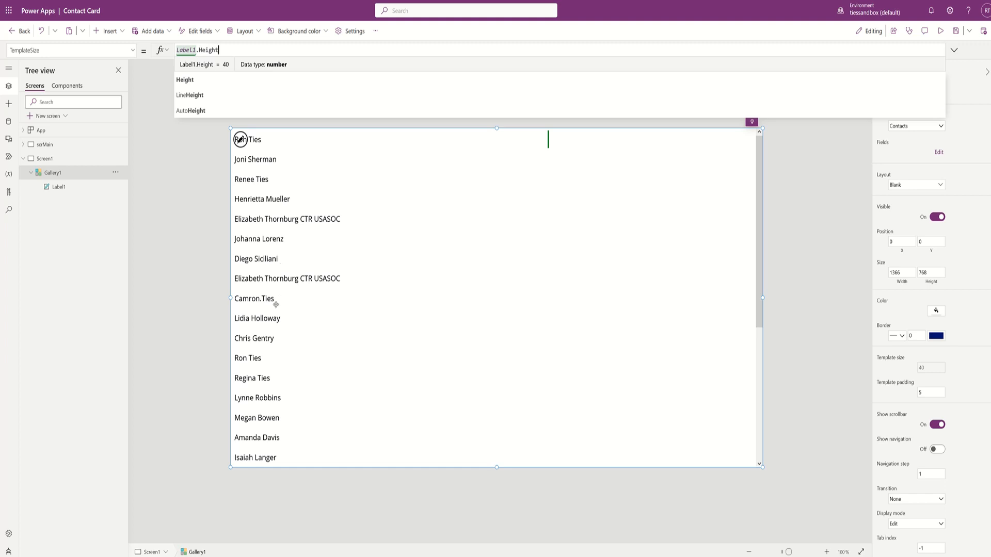
click(361, 354)
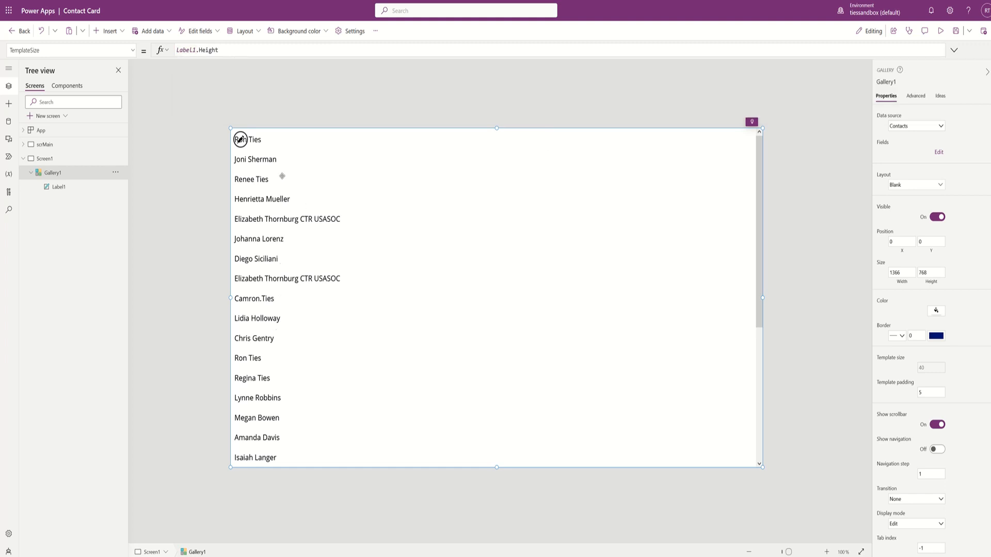
- Give Gallery1's TemplateFill a light blue colour from the colour picker
click(133, 51)
scroll(43, 153, up, 5)
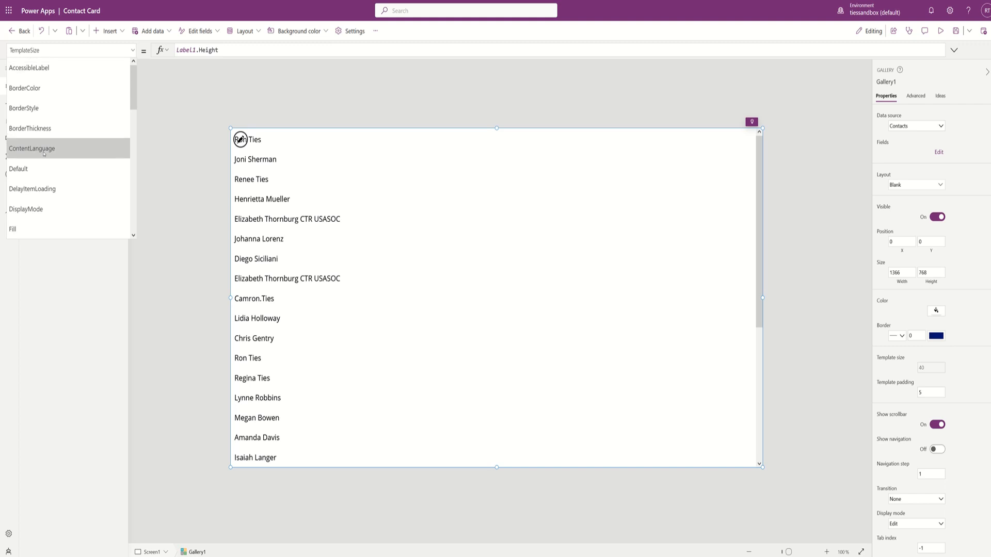
scroll(44, 153, down, 10)
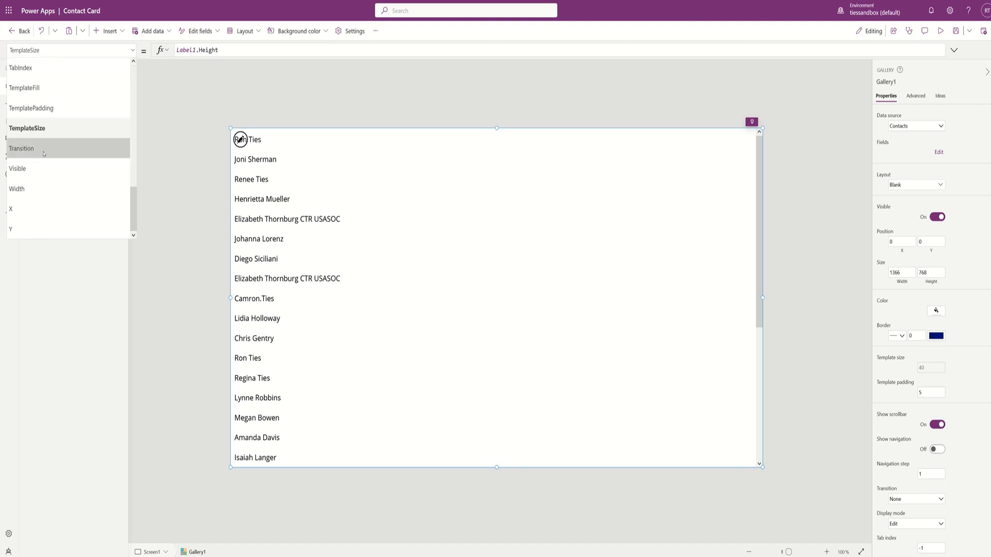
click(31, 88)
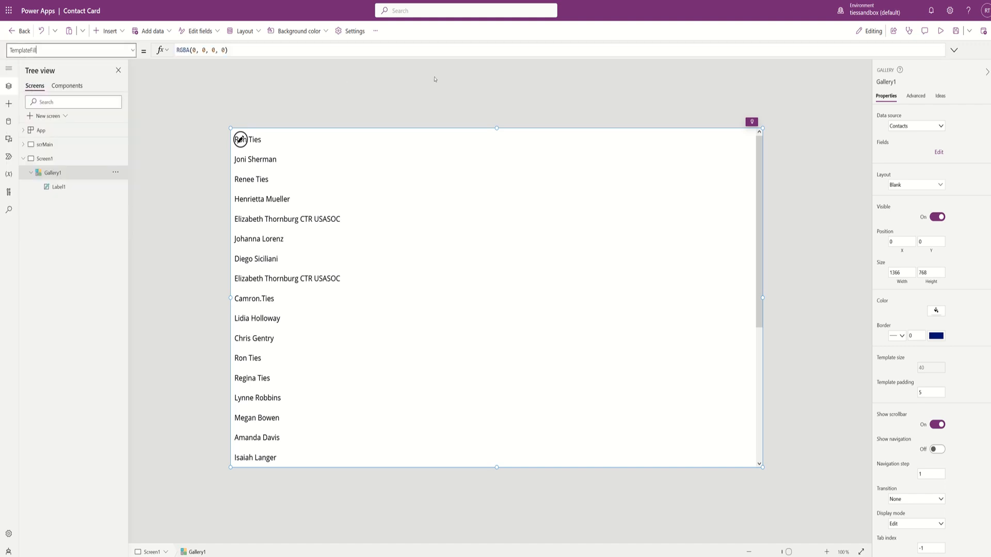
click(300, 50)
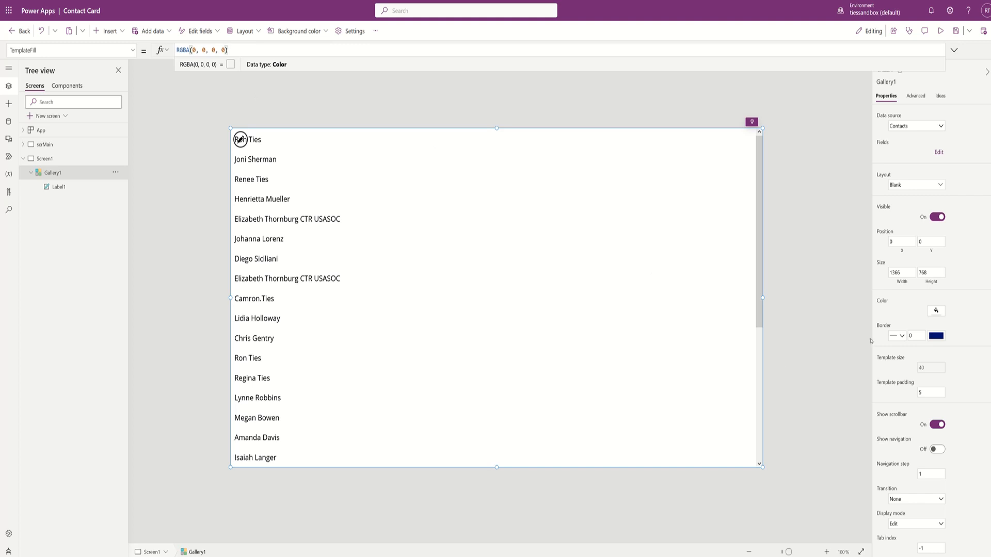
click(937, 311)
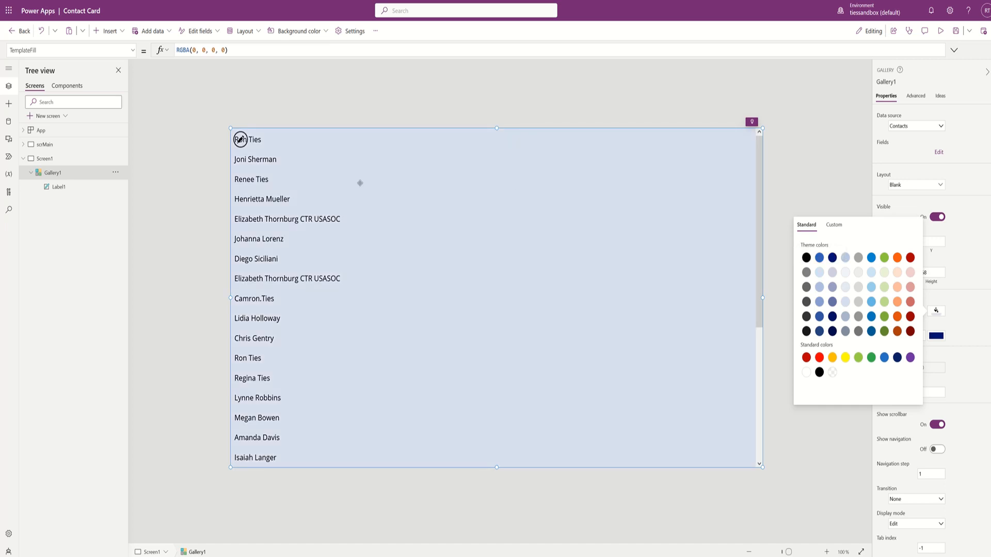
click(117, 32)
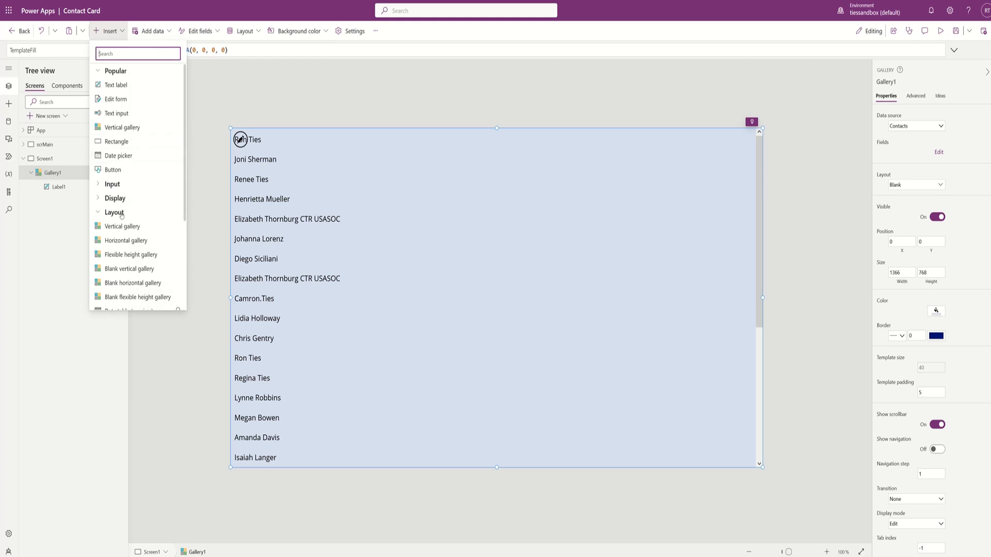
- Add a rectangle inside the gallery row and align it to the row's left edge
click(116, 142)
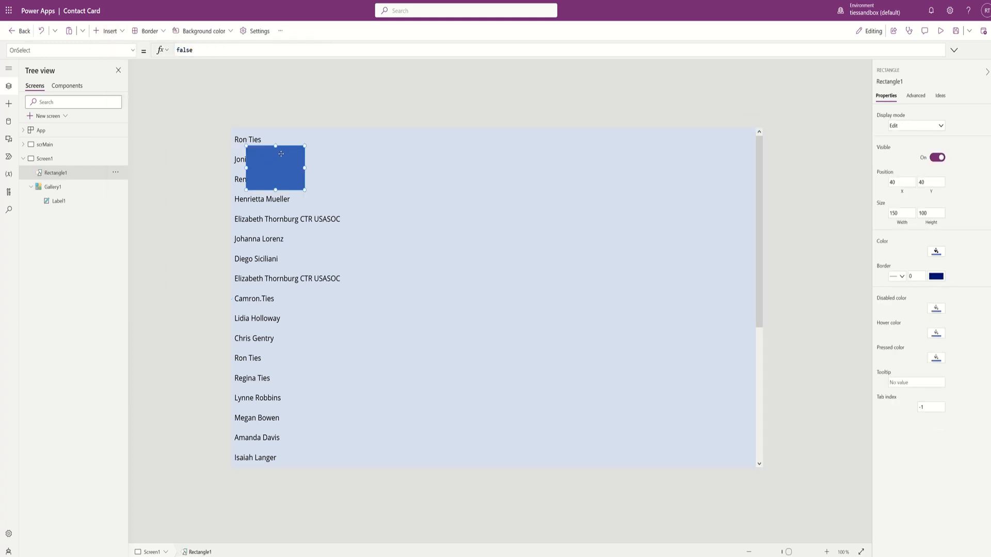
key(Delete)
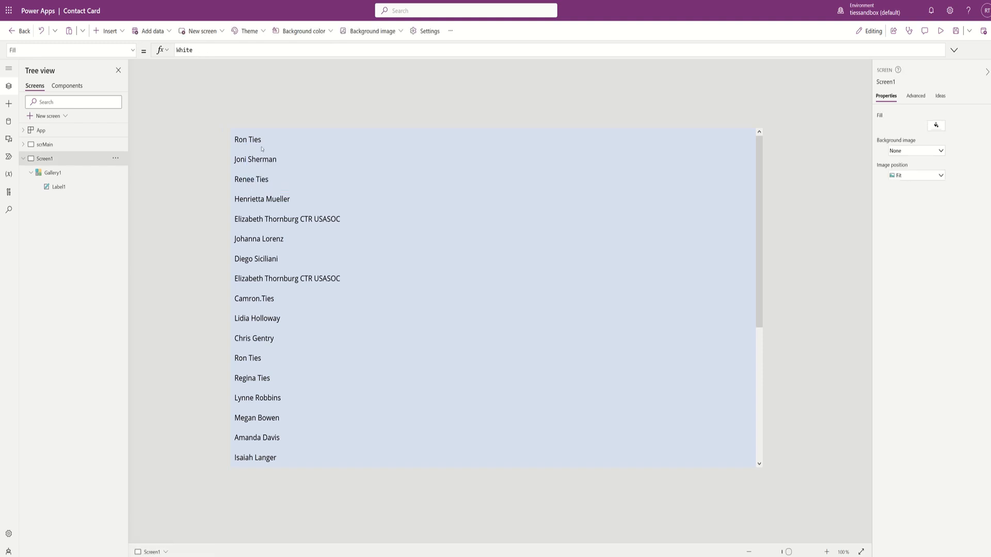
click(252, 141)
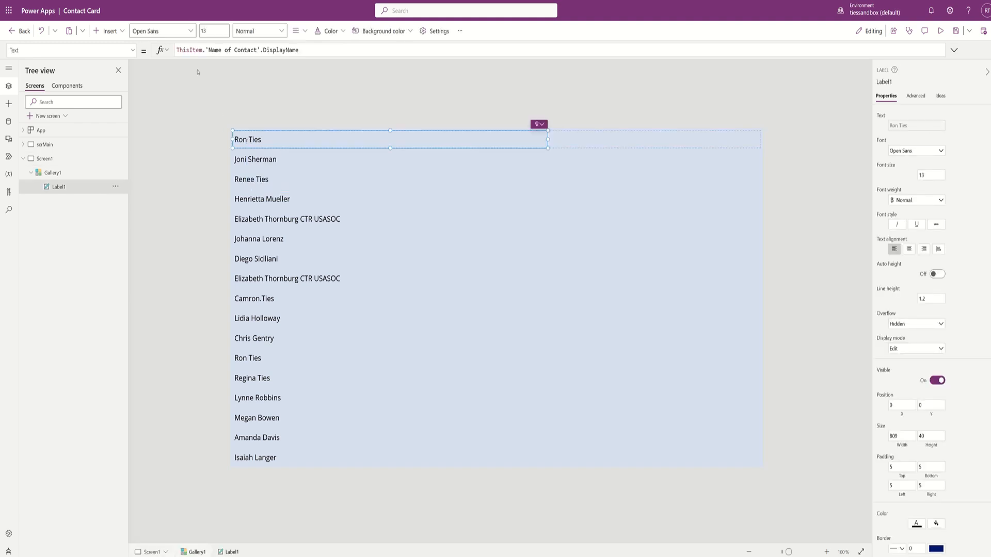
click(124, 34)
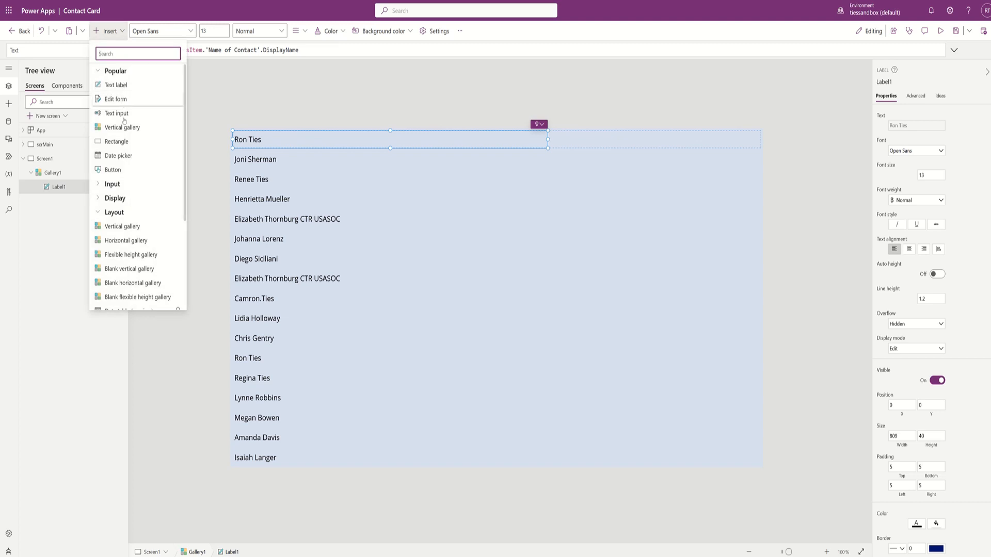
click(125, 145)
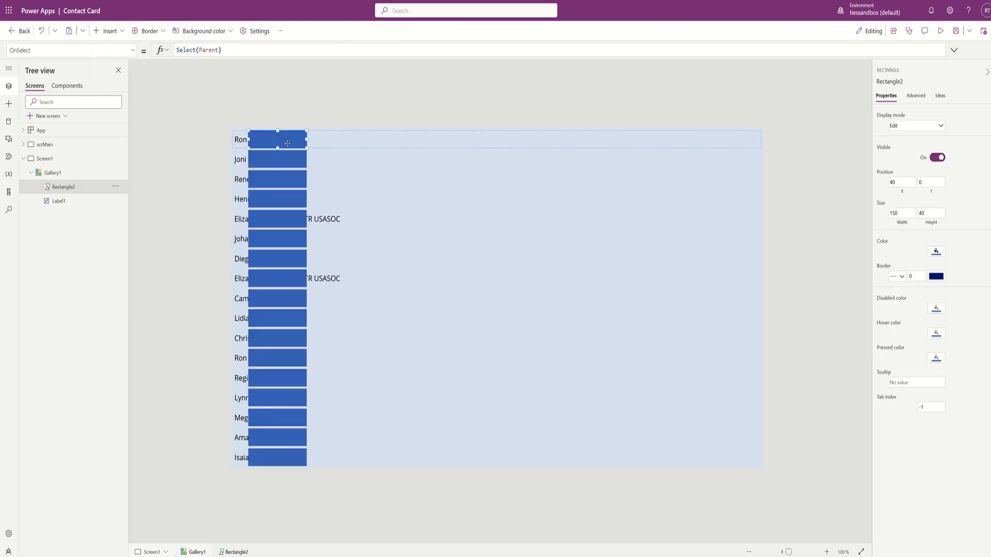
drag(277, 139, 262, 137)
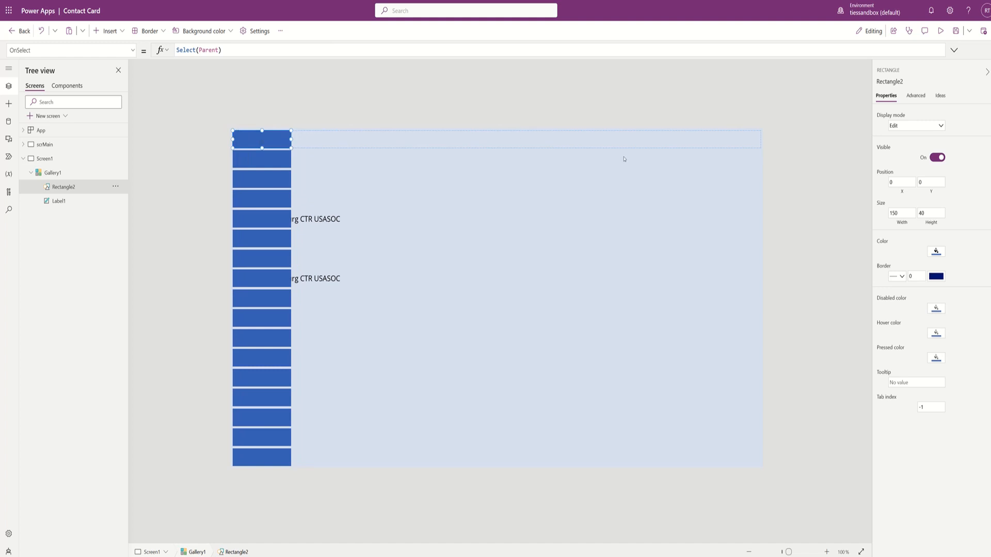
- Make the rectangle a divider with height 1 and width Gallery1.TemplateWidth
click(934, 215)
text(1)
click(901, 226)
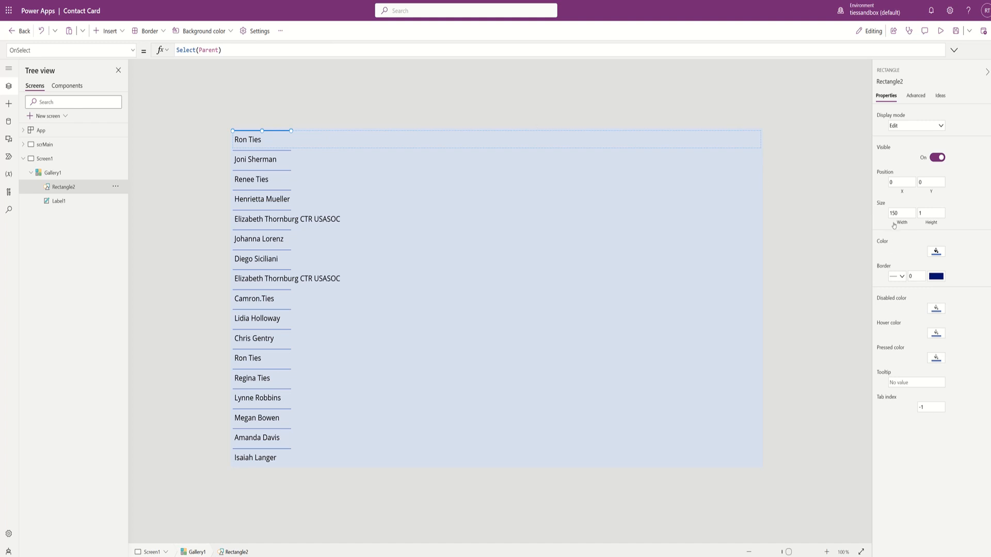
click(901, 223)
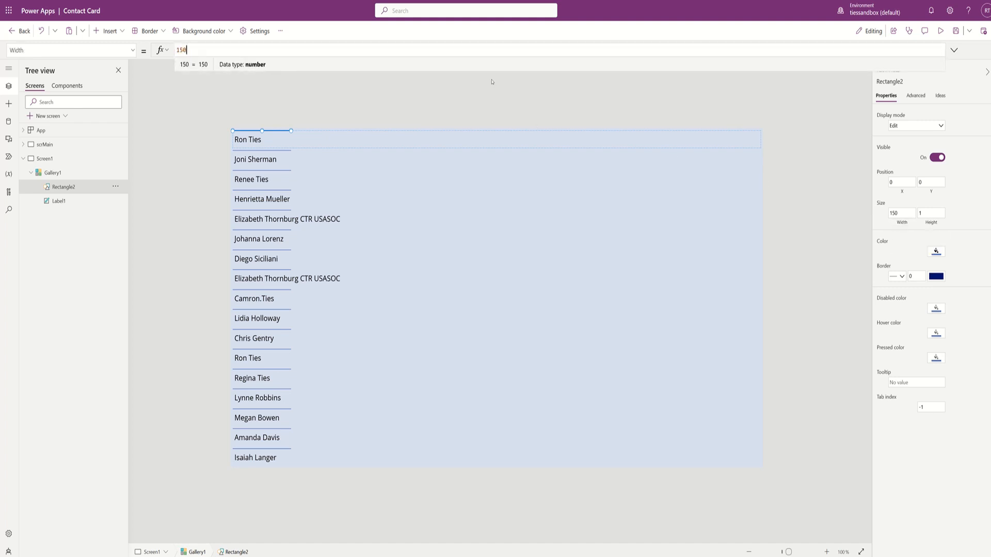
key(ctrl+a)
text(Gallery1.)
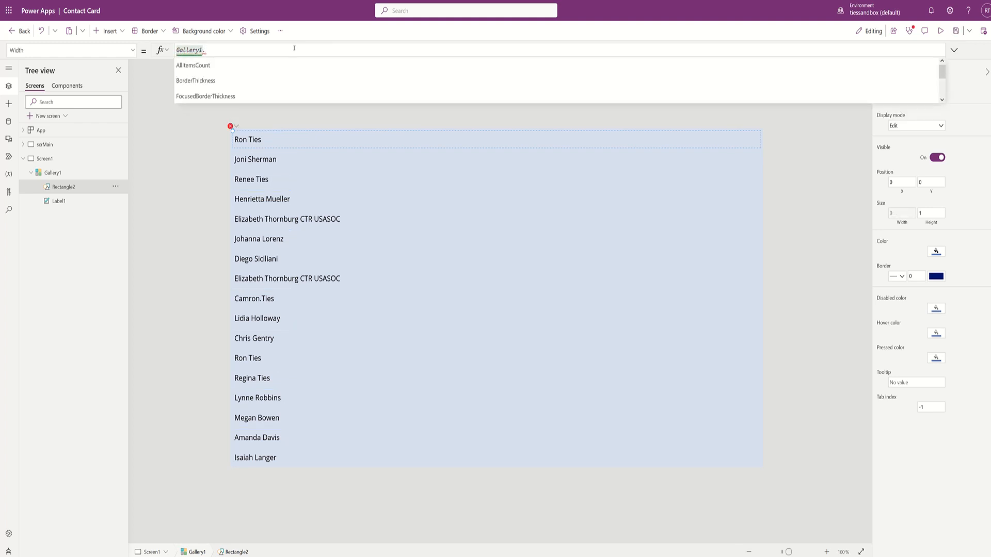
text(temp)
key(Down)
key(Down)
key(Down)
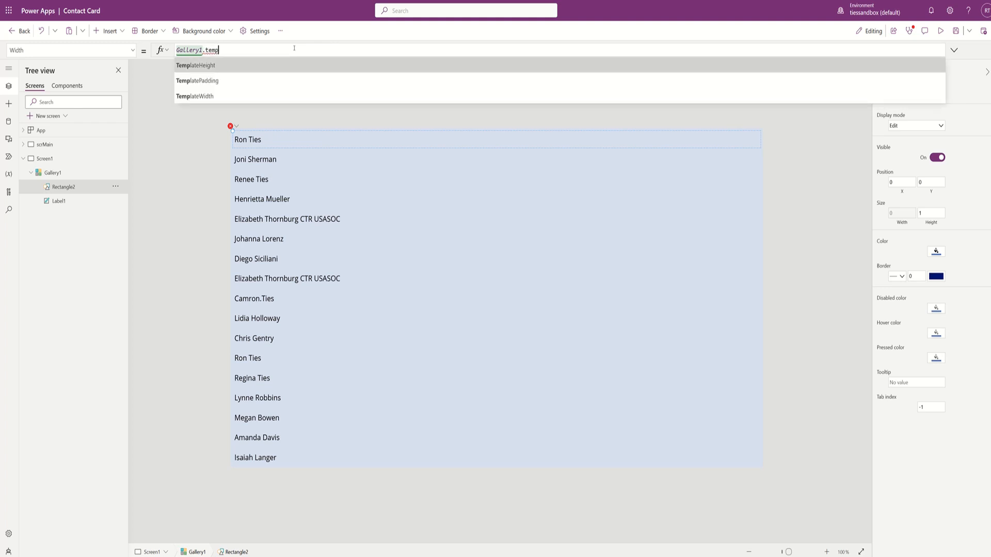
key(Tab)
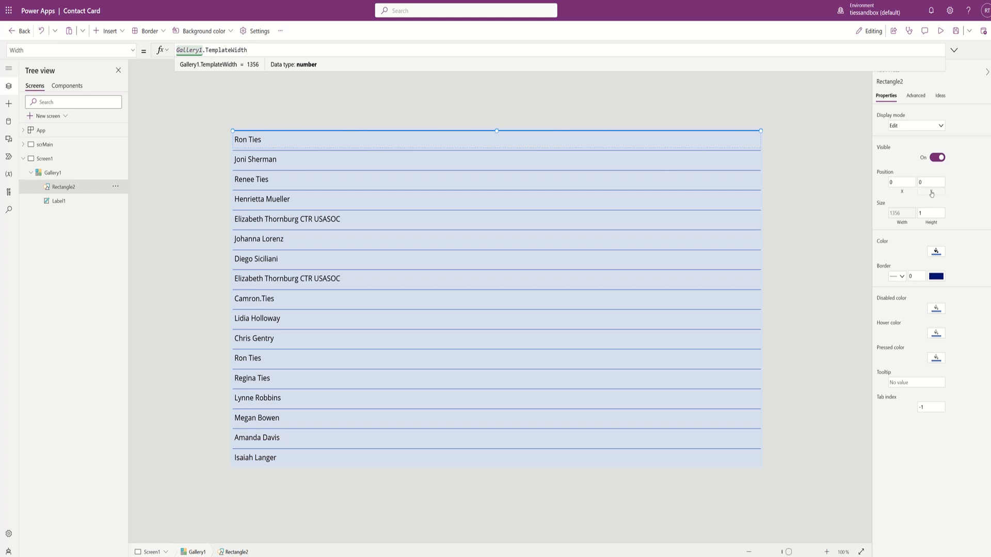
- Set the divider's Y to Gallery1.TemplateHeight, then select Gallery1
click(930, 195)
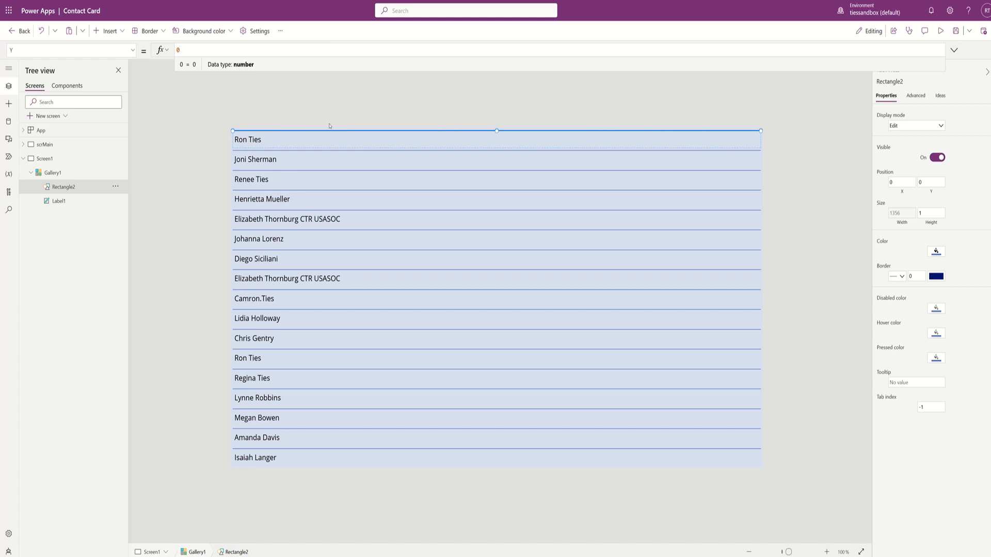
key(BackSpace)
text(gallery1.temp)
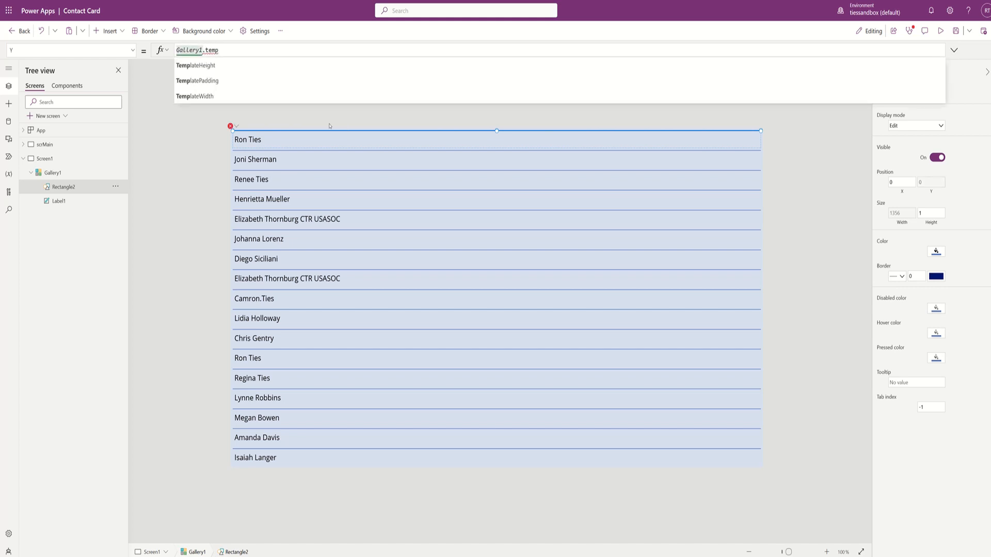
key(Tab)
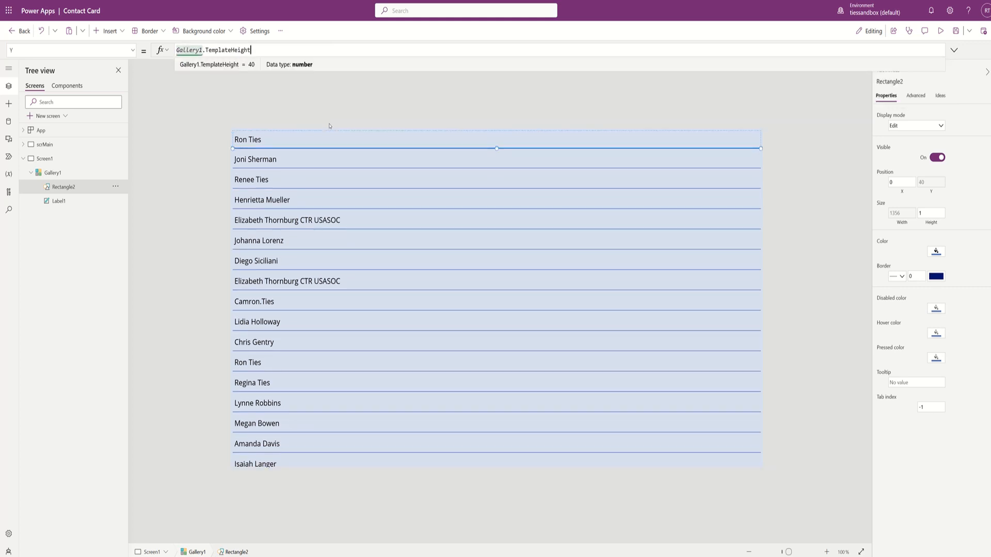
click(449, 224)
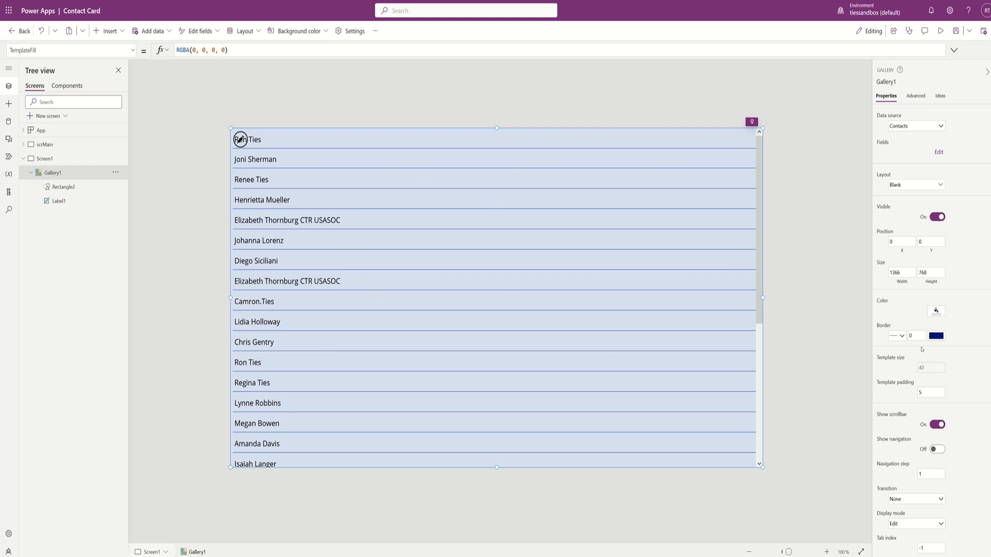
- Set Gallery1's Show scrollbar to Off and Show navigation to On
click(938, 424)
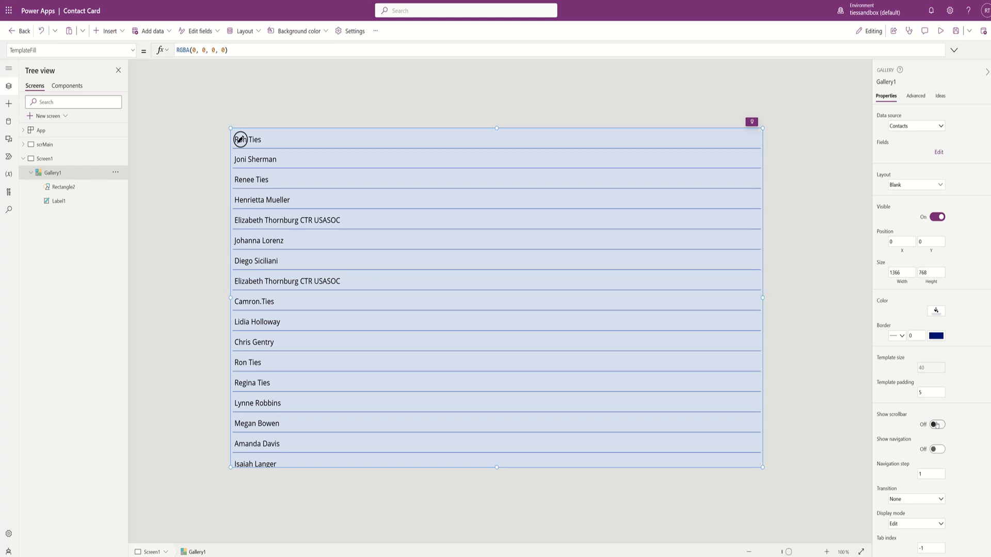
click(936, 450)
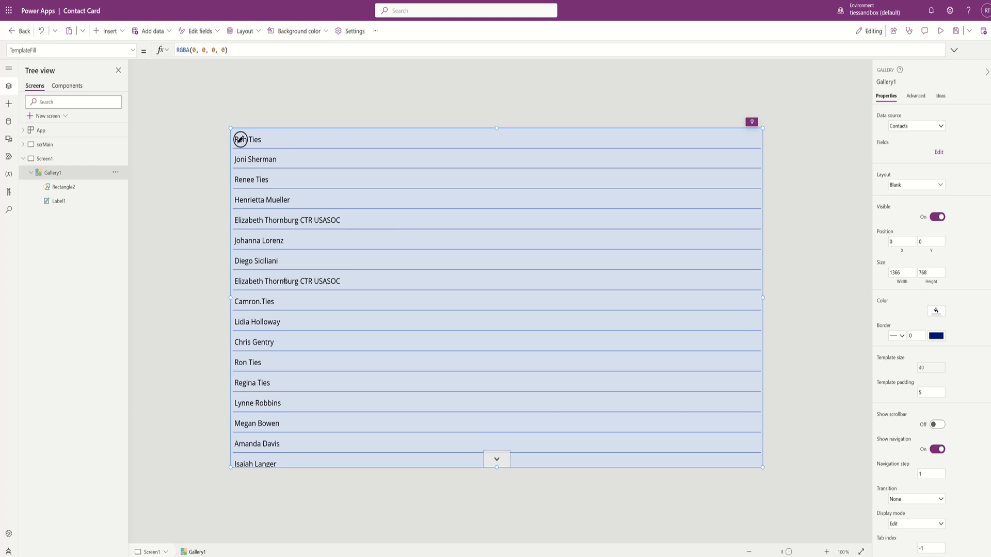
click(240, 139)
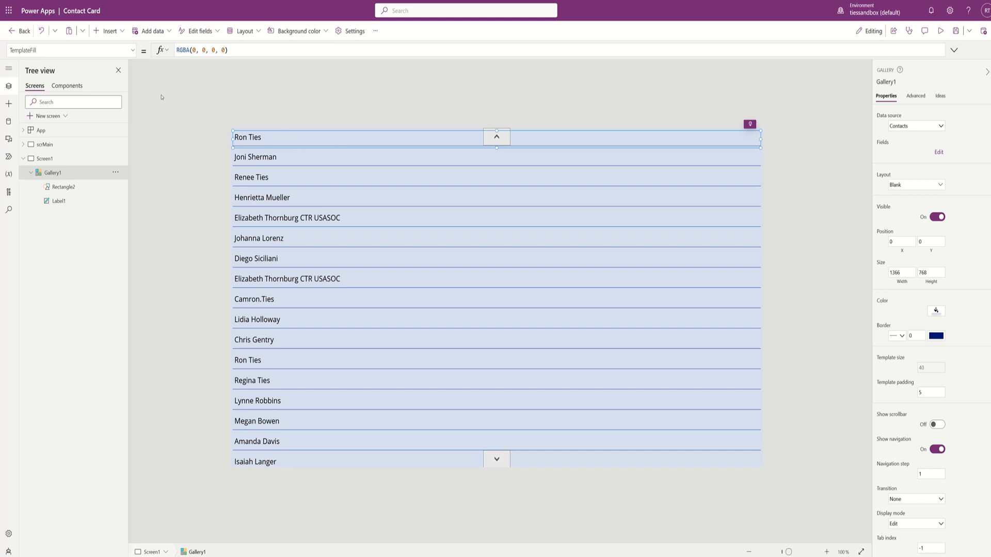
- Switch the formula bar to Gallery1's OnSelect property and select its false value
click(132, 50)
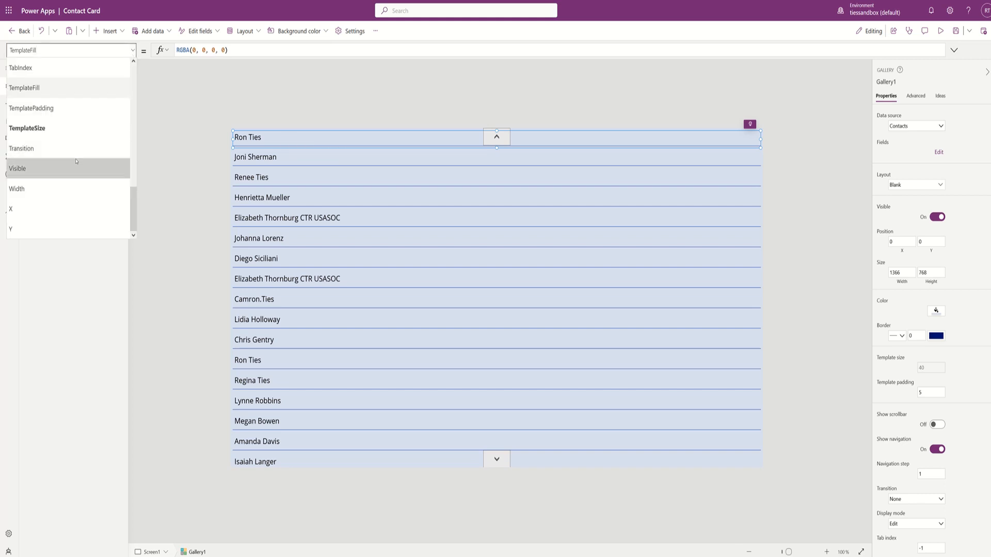
scroll(77, 161, up, 1)
scroll(76, 161, up, 8)
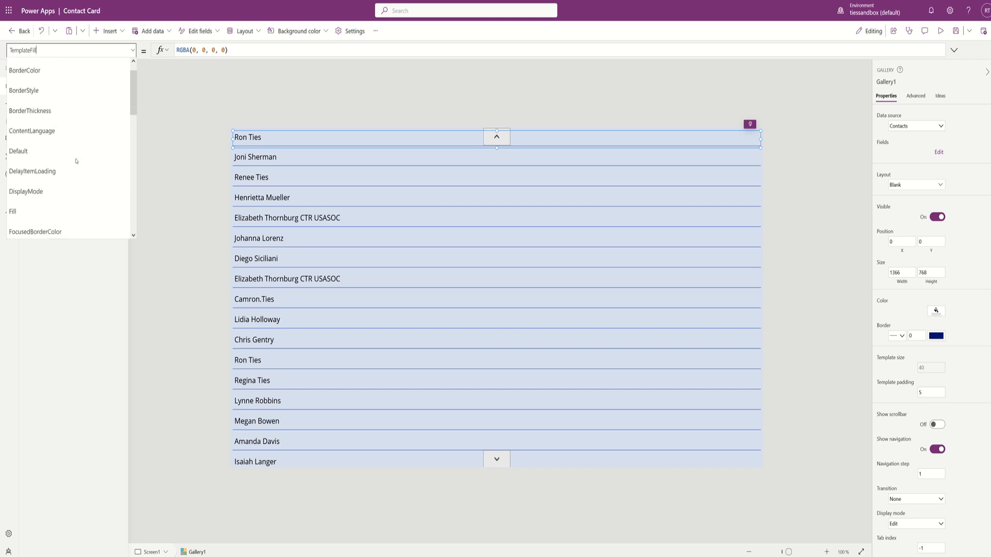
scroll(77, 161, down, 4)
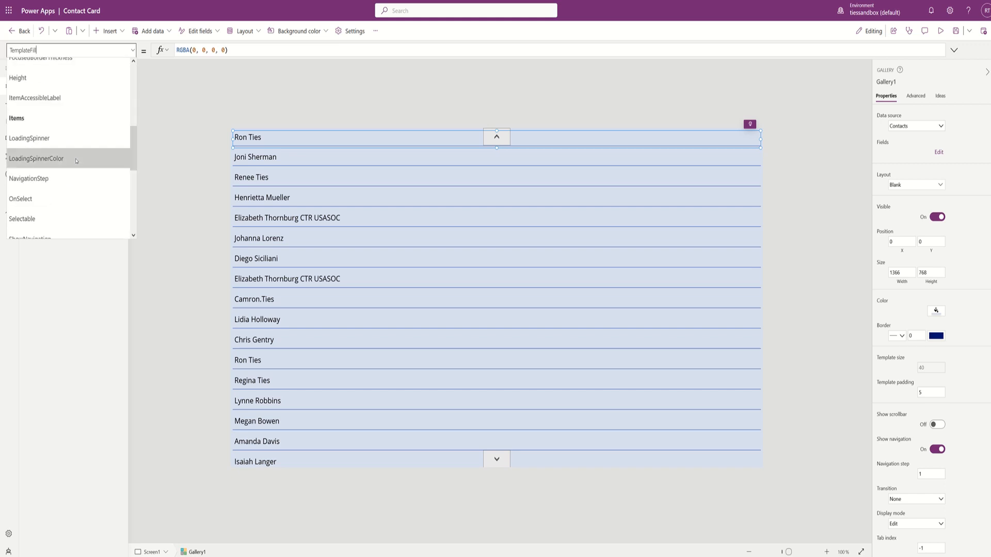
click(52, 199)
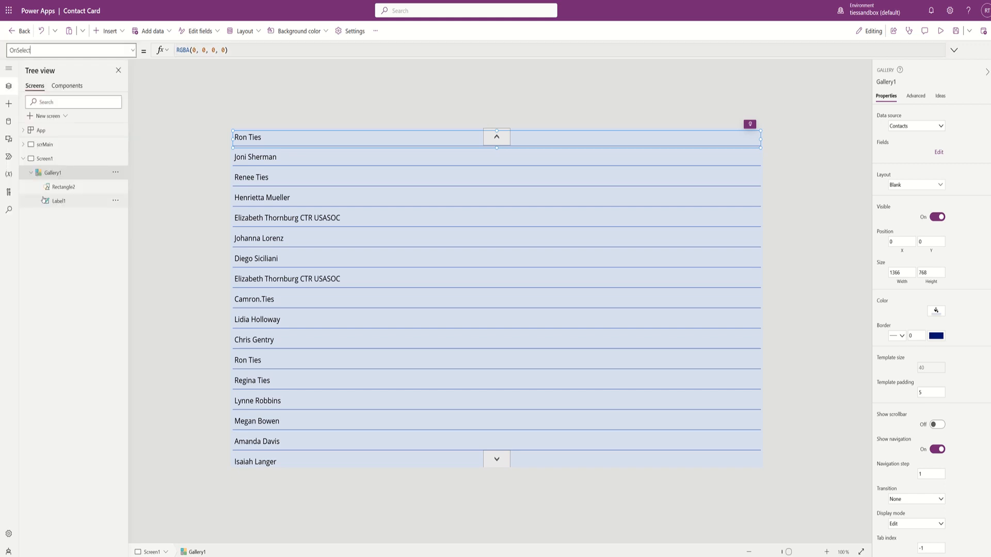
double_click(214, 52)
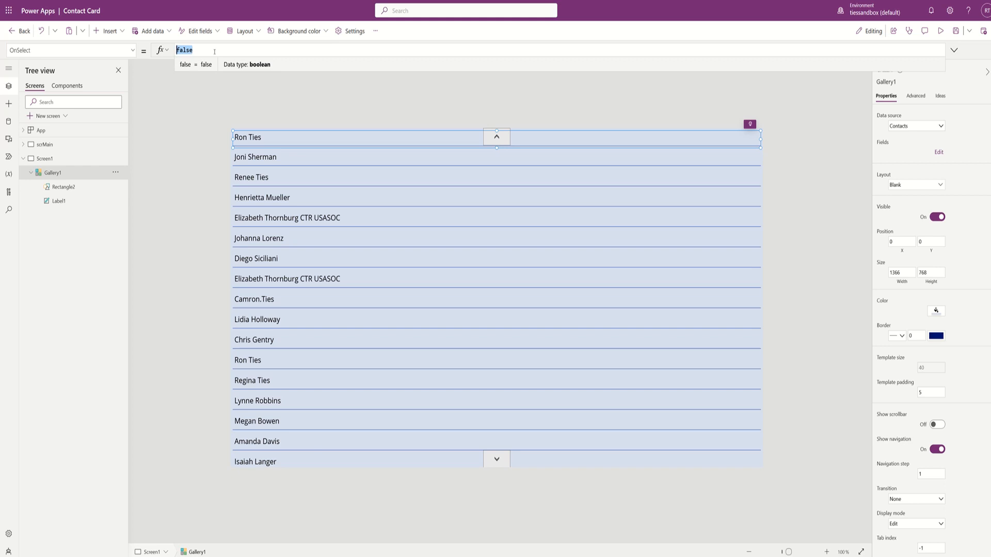
- Replace it with Set(varShowRecord,ThisItem);Navigate();
text(Set()
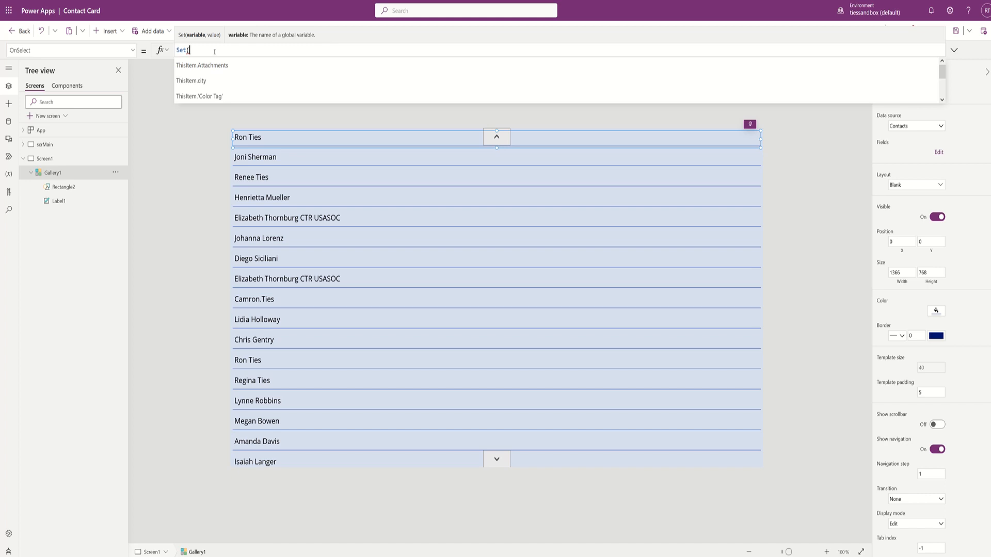
text(ShowREcor)
key(BackSpace)
key(BackSpace)
key(BackSpace)
key(BackSpace)
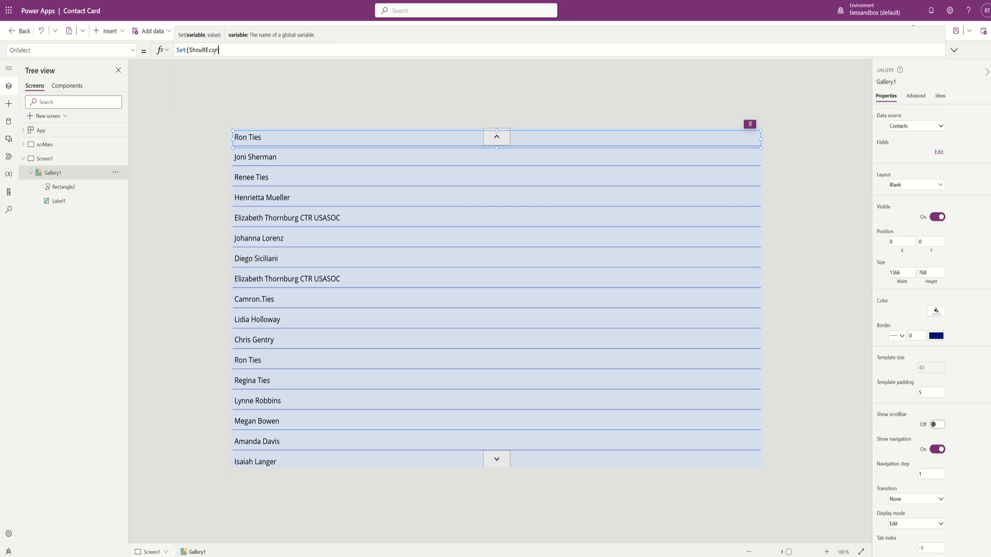
text(ecord)
key(Left)
key(Left)
key(Left)
key(Left)
key(Left)
key(Left)
key(Left)
text(varShowRecord,thisitemn)
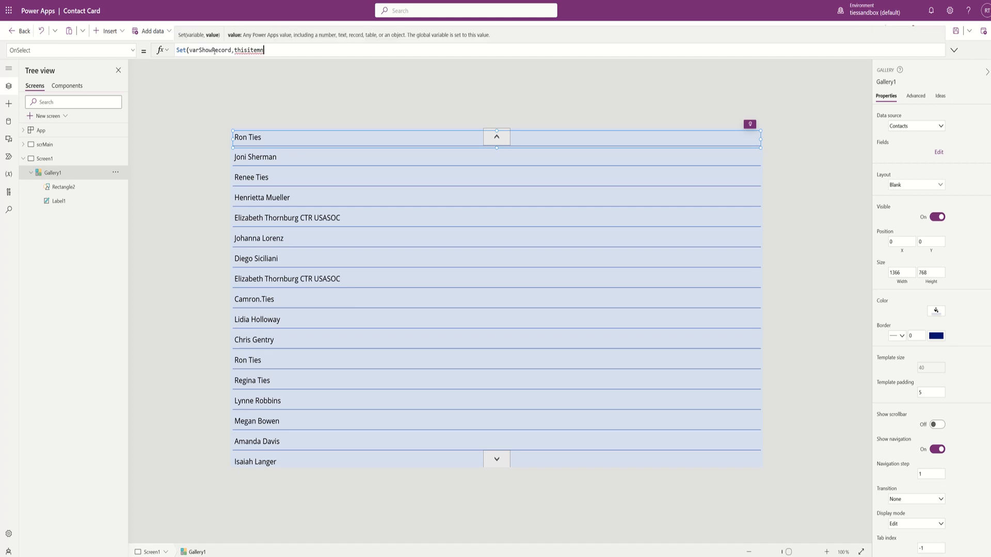
key(BackSpace)
text())
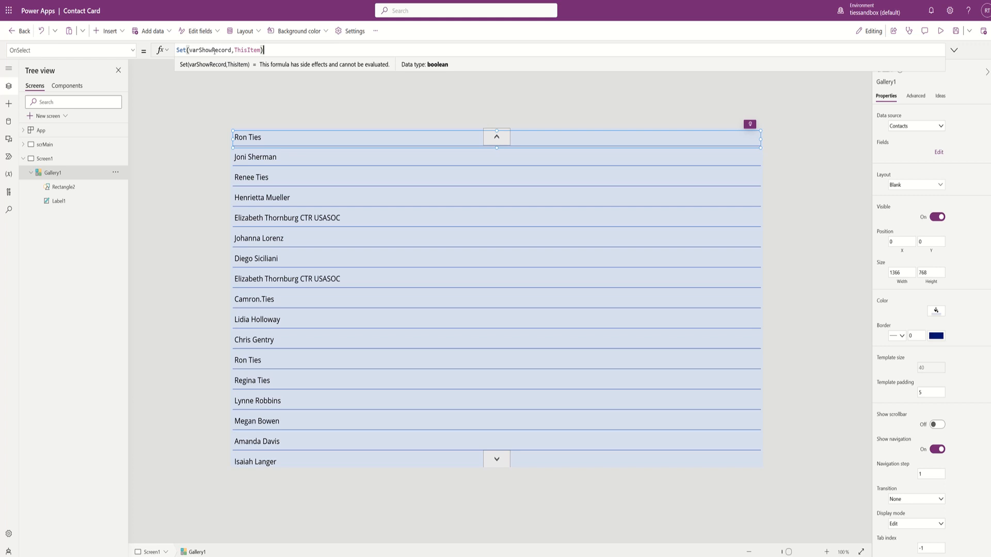
text(;nav)
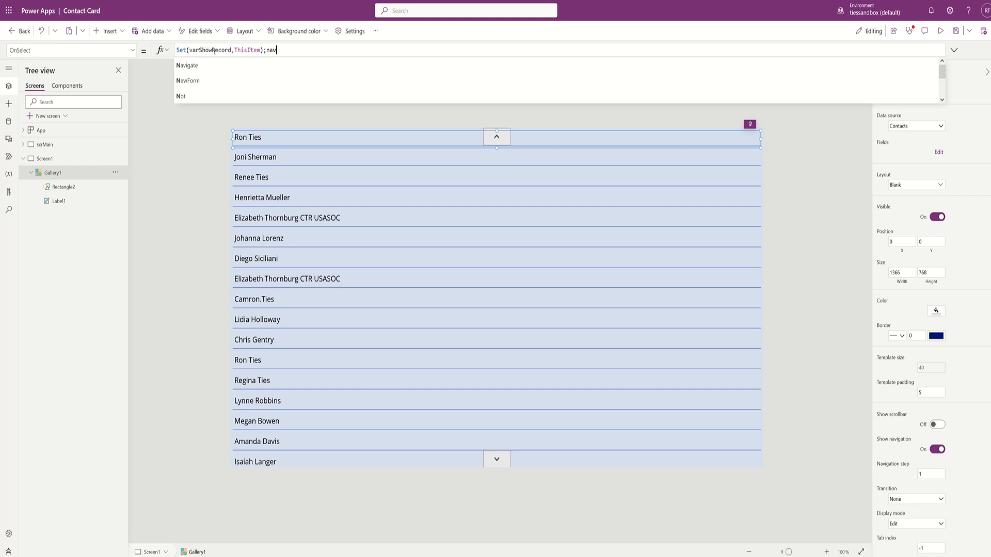
key(Tab)
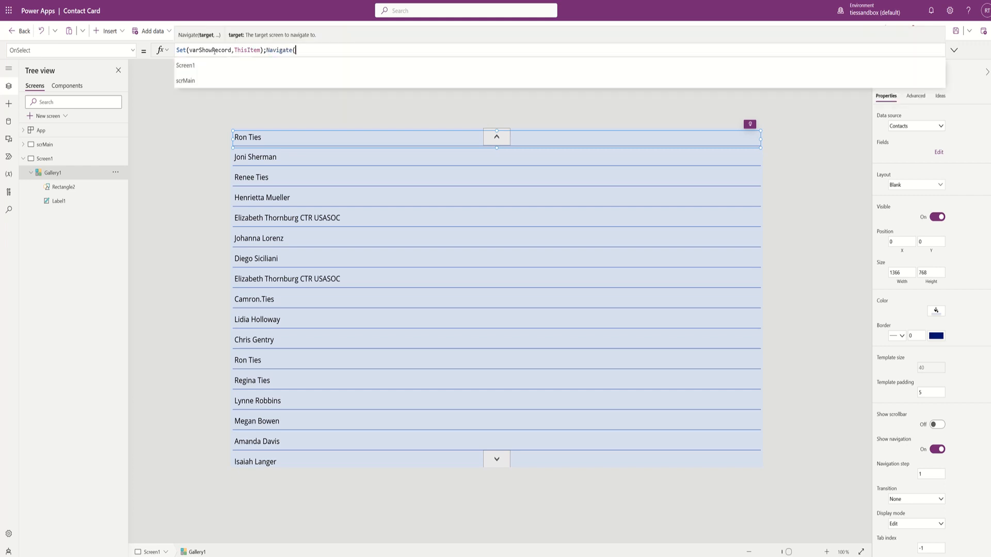
text();)
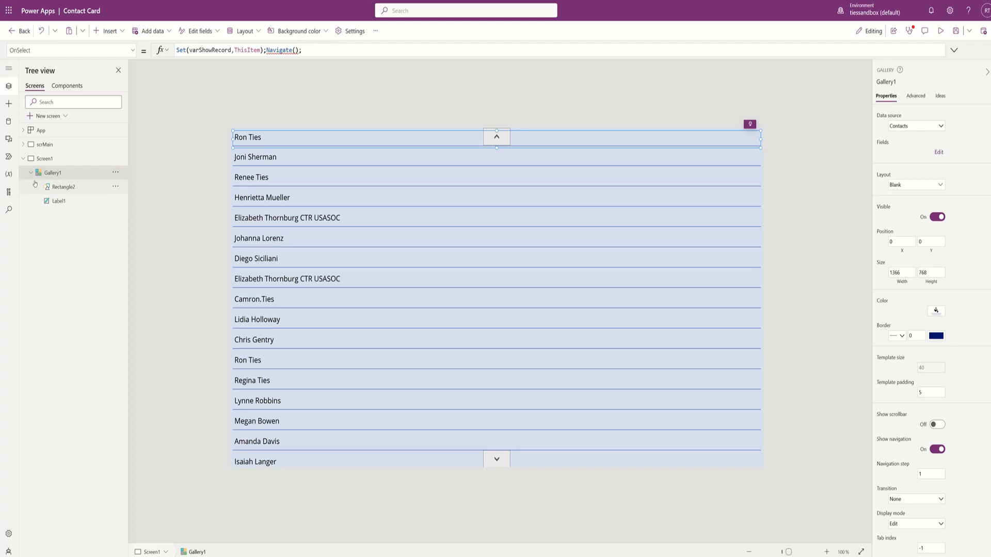
- Rename Screen1 to scrPeopleSelection and collapse it in the Tree view
double_click(45, 158)
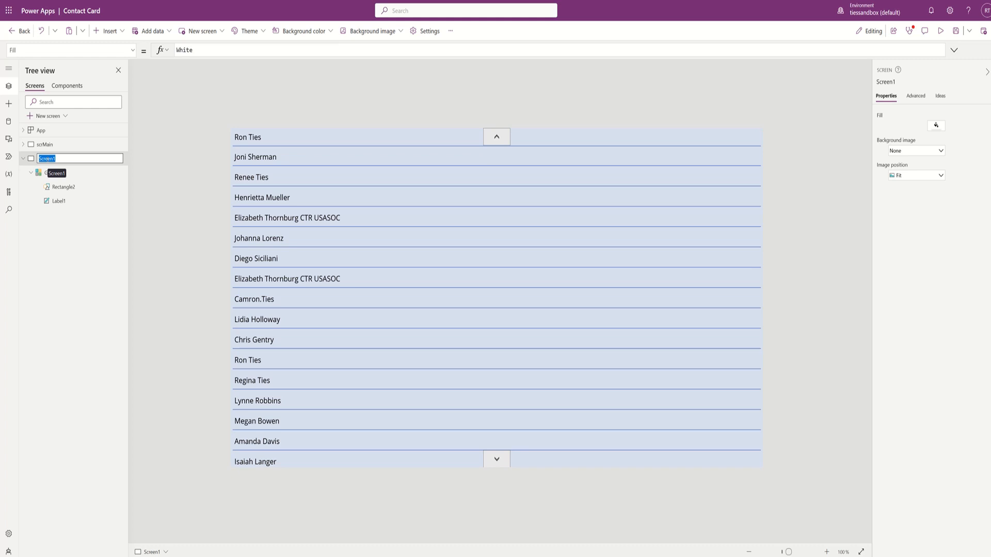
text(scr)
text(PeopleSelection)
key(Return)
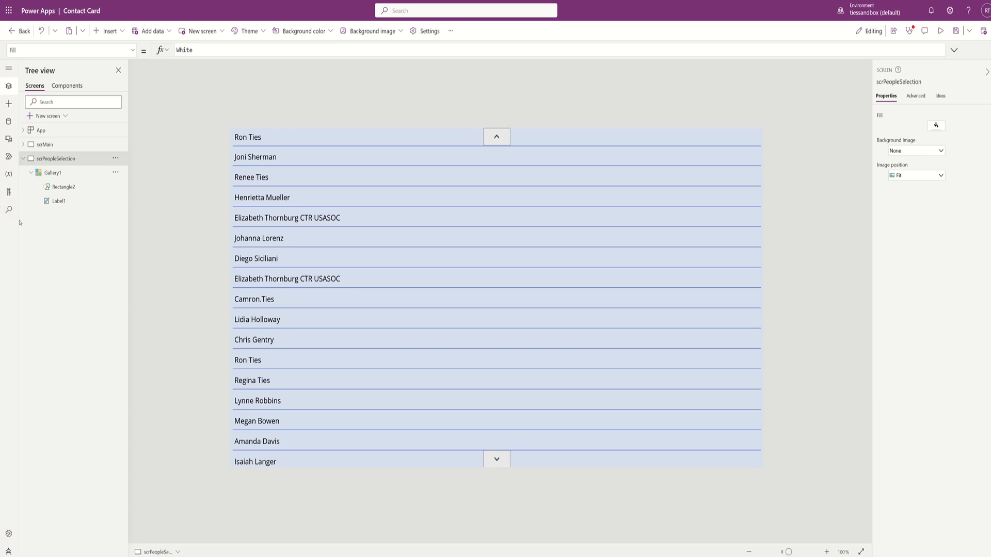
click(23, 159)
click(60, 118)
- Add a blank screen and rename it from Screen2 to scrContactCard
click(61, 173)
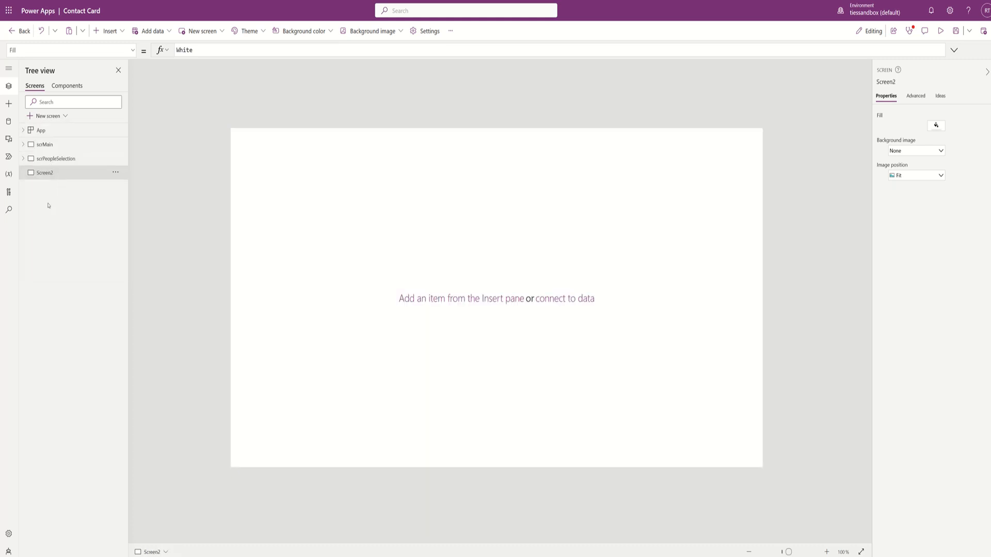
double_click(46, 174)
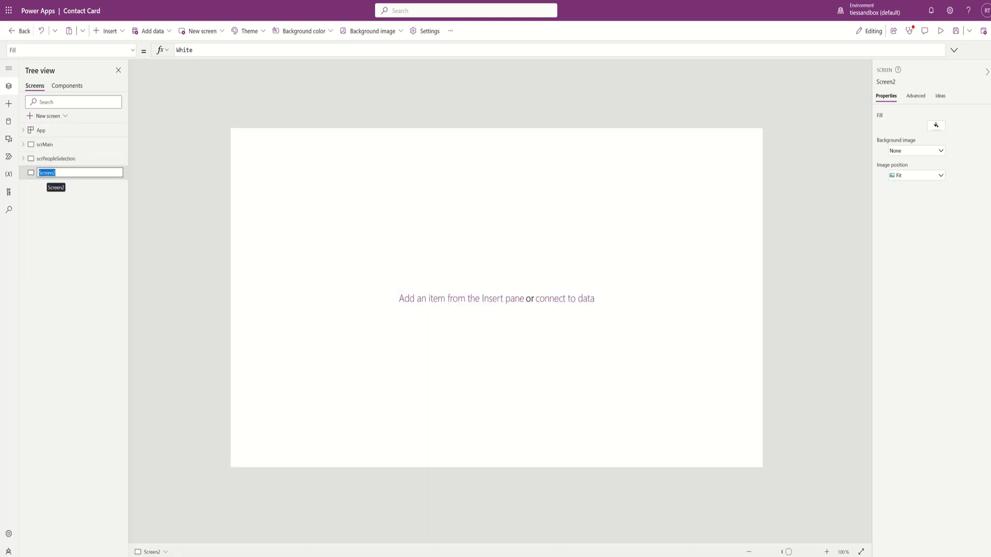
text(scrContactCard)
key(Return)
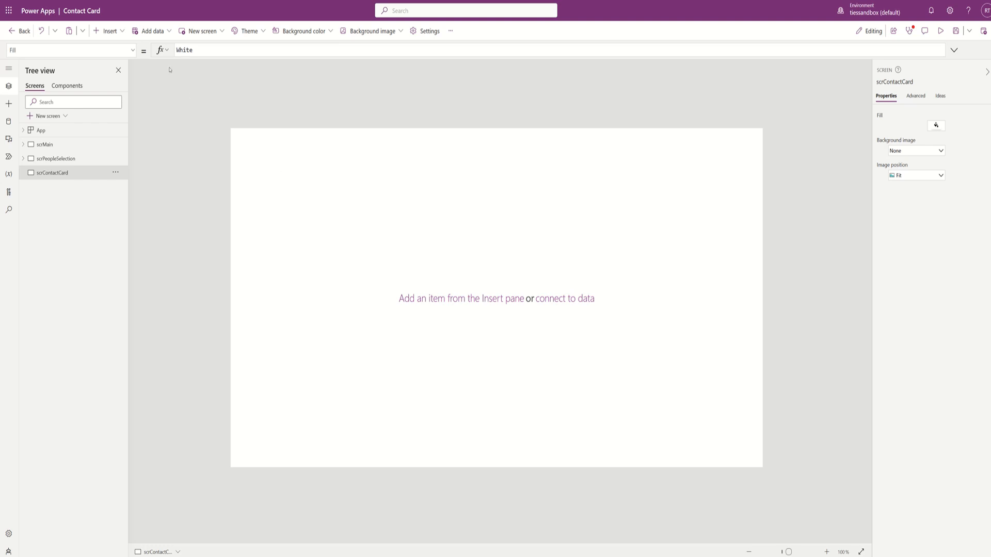
- Add a text label reading 'Name' and narrow it to fit its text
click(120, 32)
key(Escape)
double_click(187, 49)
text(name)
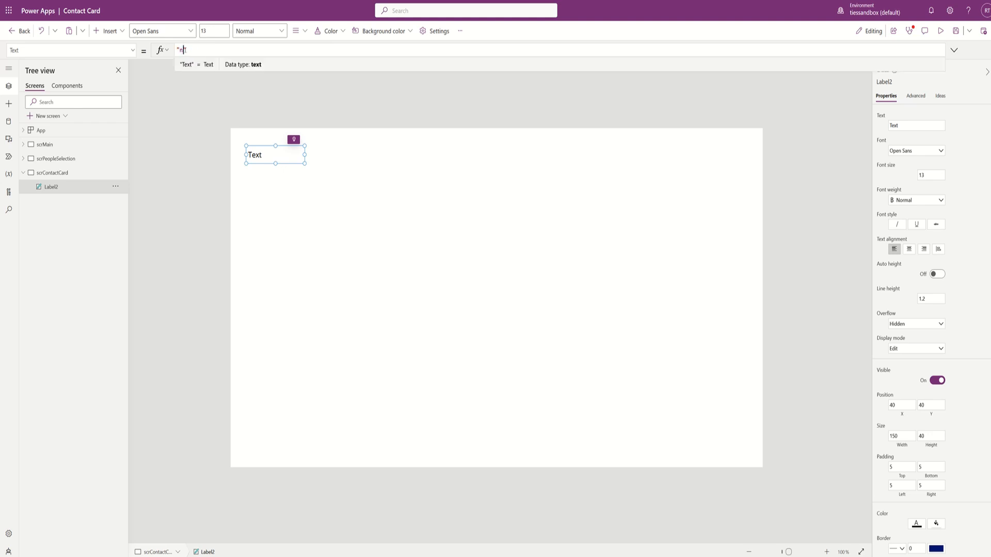
key(BackSpace)
key(BackSpace)
key(BackSpace)
key(BackSpace)
text(Name)
drag(305, 154, 277, 155)
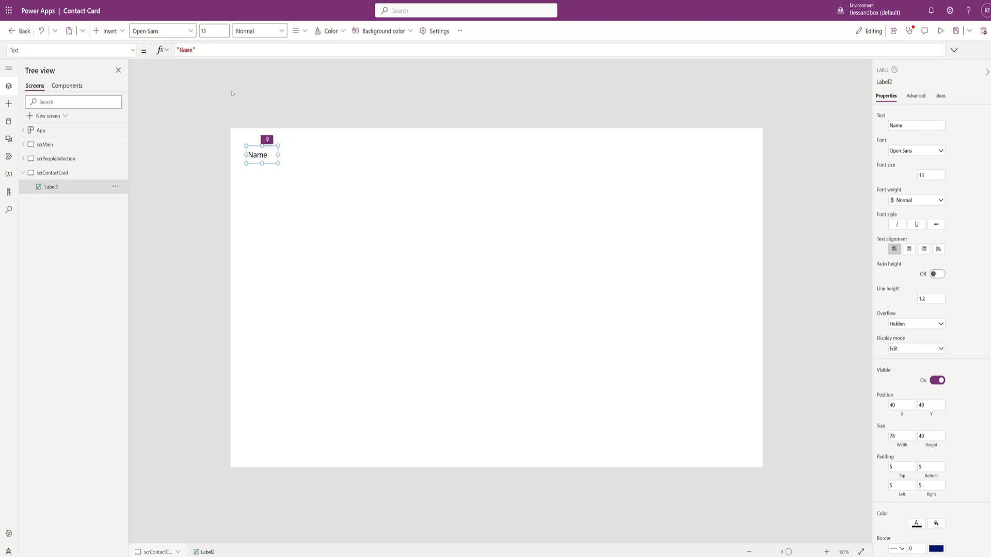
- Insert a combo box from the Input controls onto scrContactCard
click(123, 32)
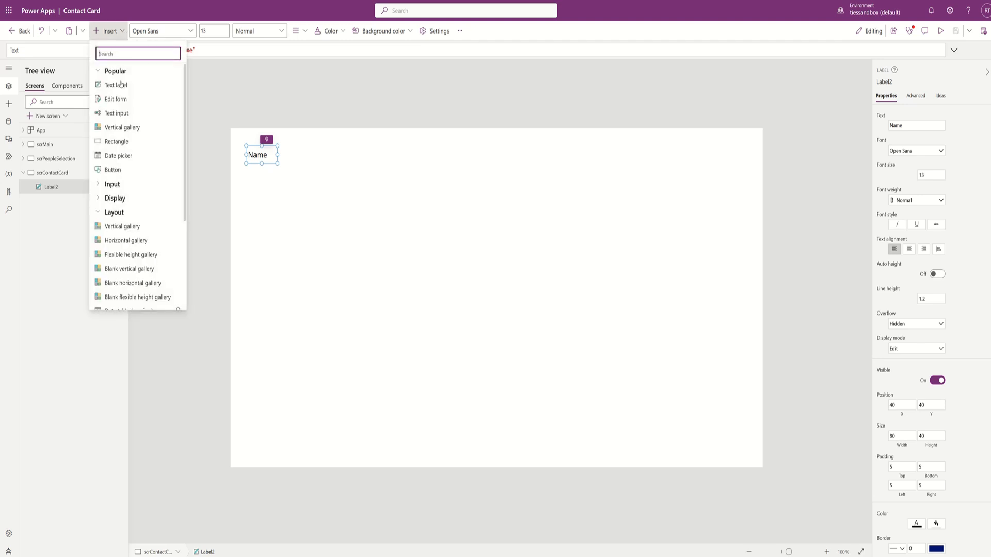
scroll(114, 251, down, 3)
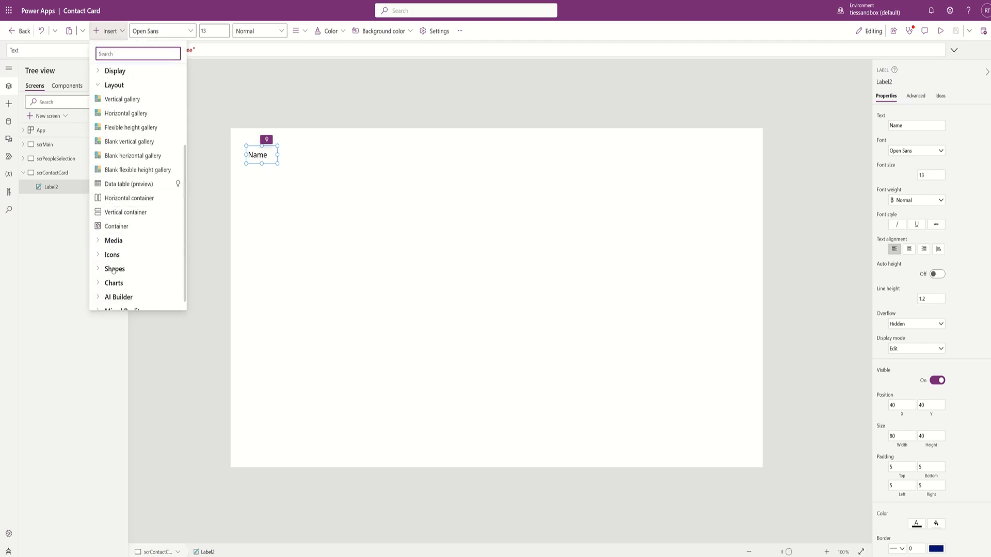
scroll(113, 186, up, 3)
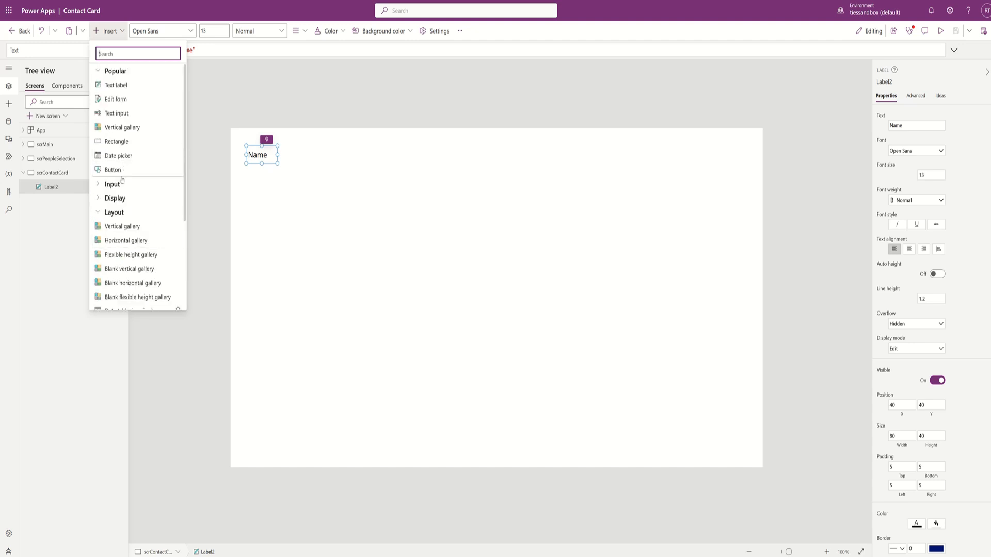
click(99, 186)
click(99, 185)
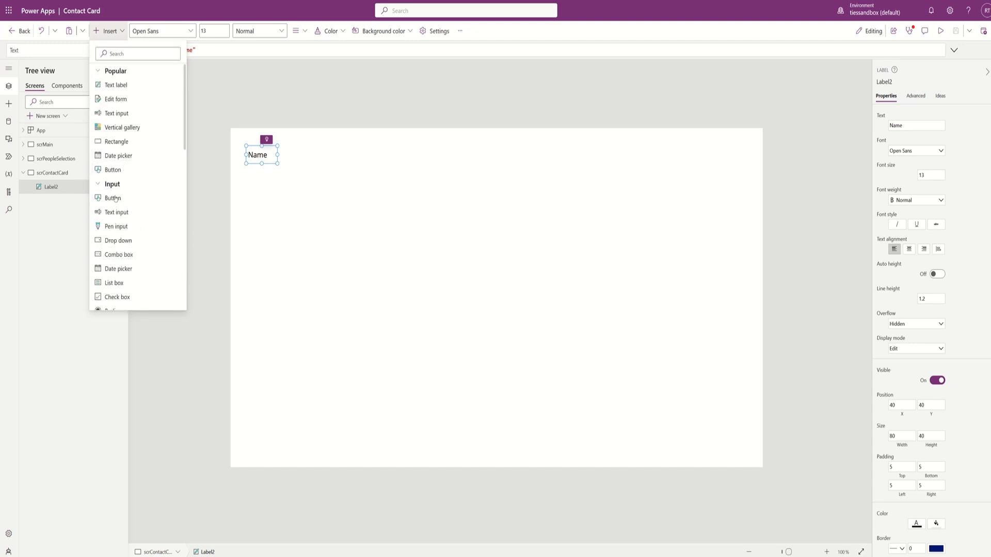
scroll(112, 214, down, 1)
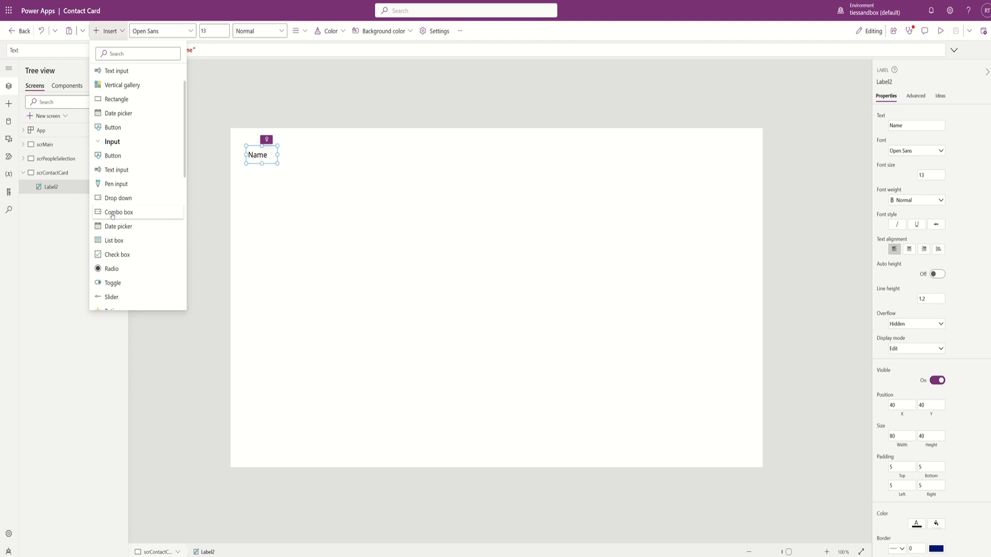
click(113, 214)
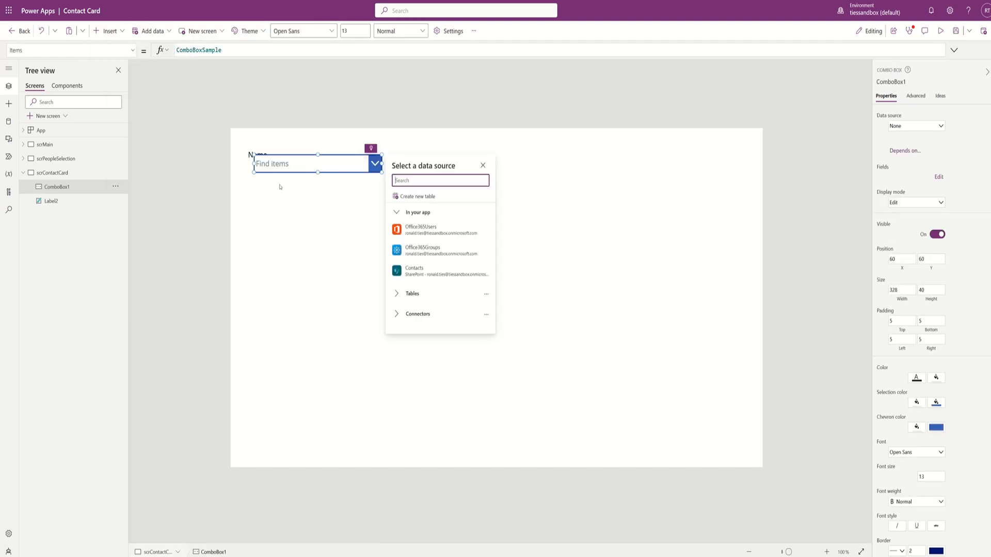
- Line the combo box up beside Name, widen it to 601, and start Items with Office365Users.SearchUser
mouse_move(307, 166)
mouse_down()
mouse_move(324, 168)
mouse_move(332, 162)
mouse_move(323, 157)
mouse_up()
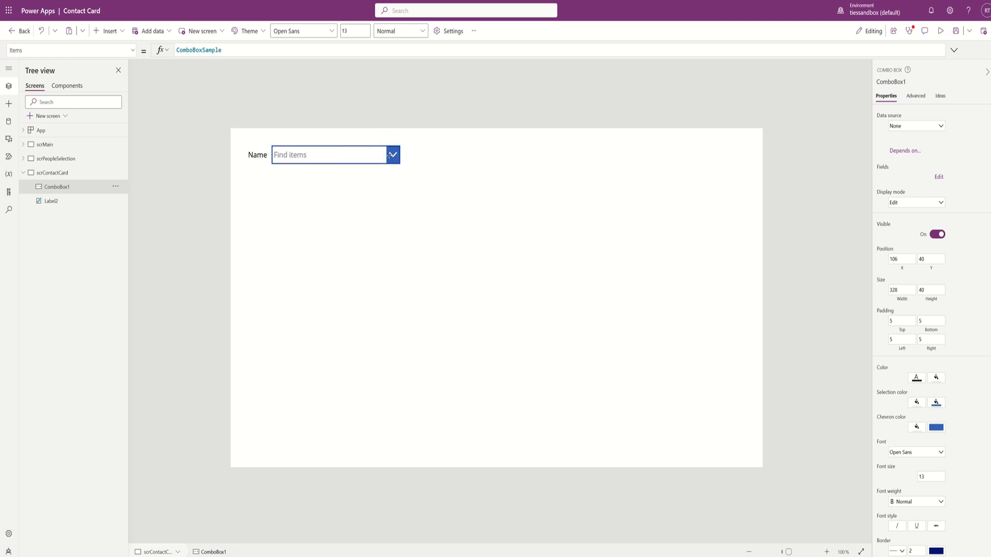
drag(411, 156, 516, 156)
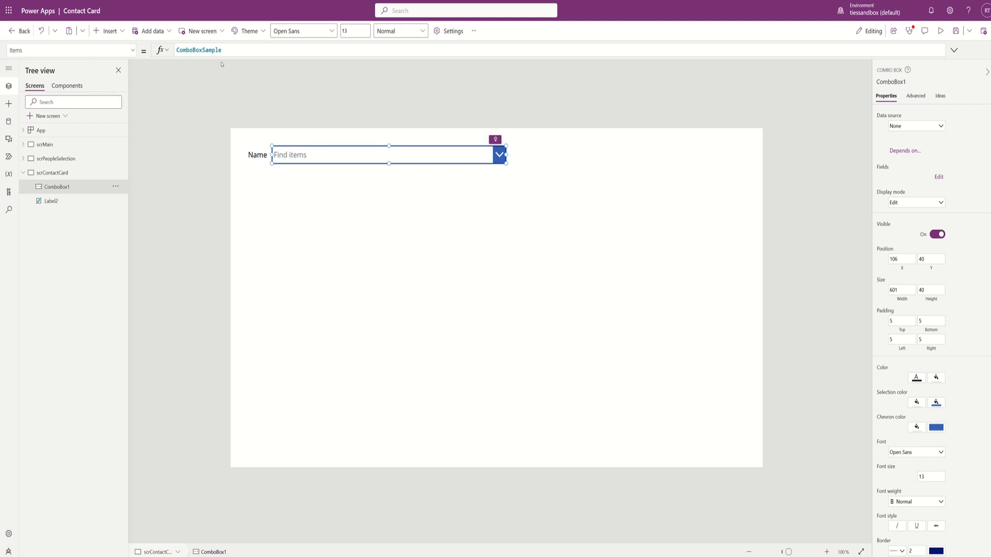
double_click(225, 54)
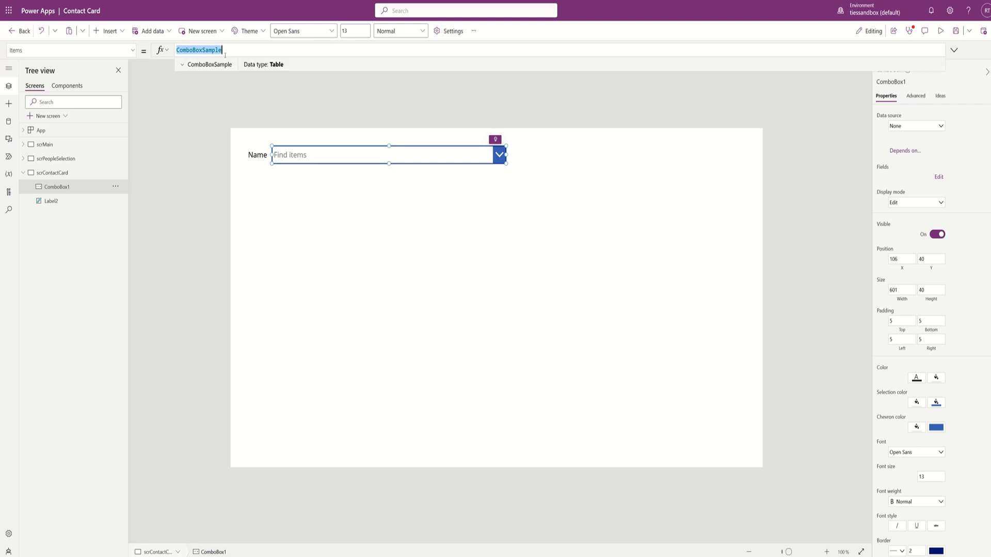
text(office)
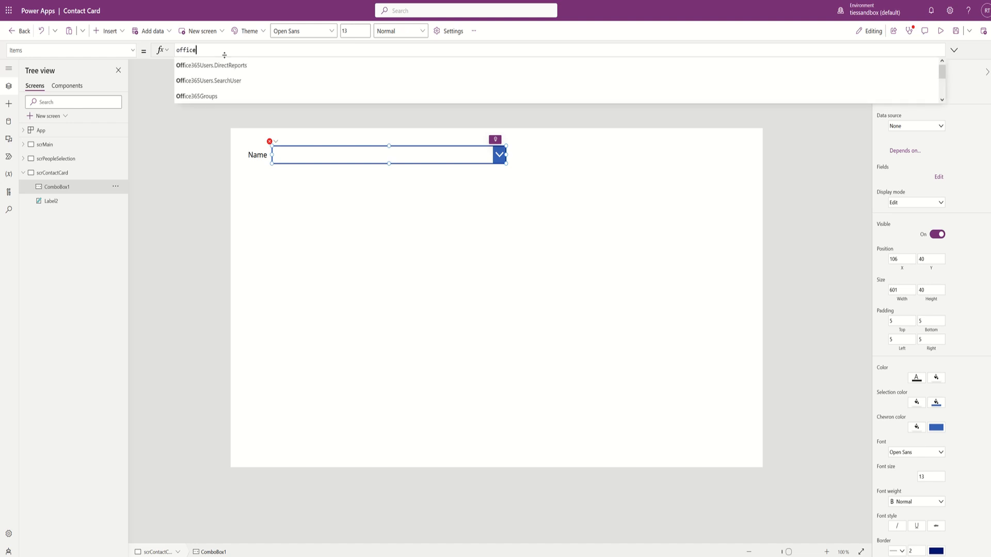
text(365Users.)
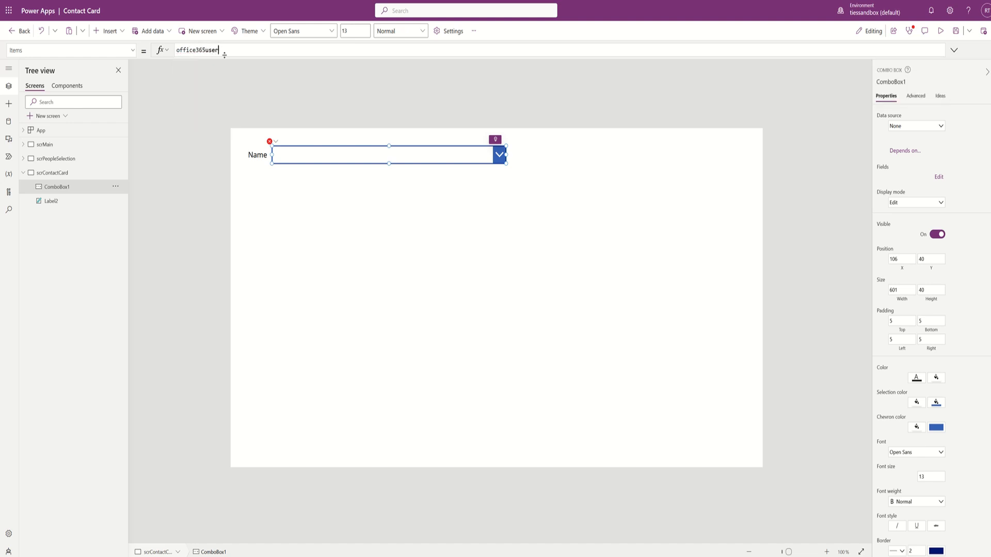
text(search)
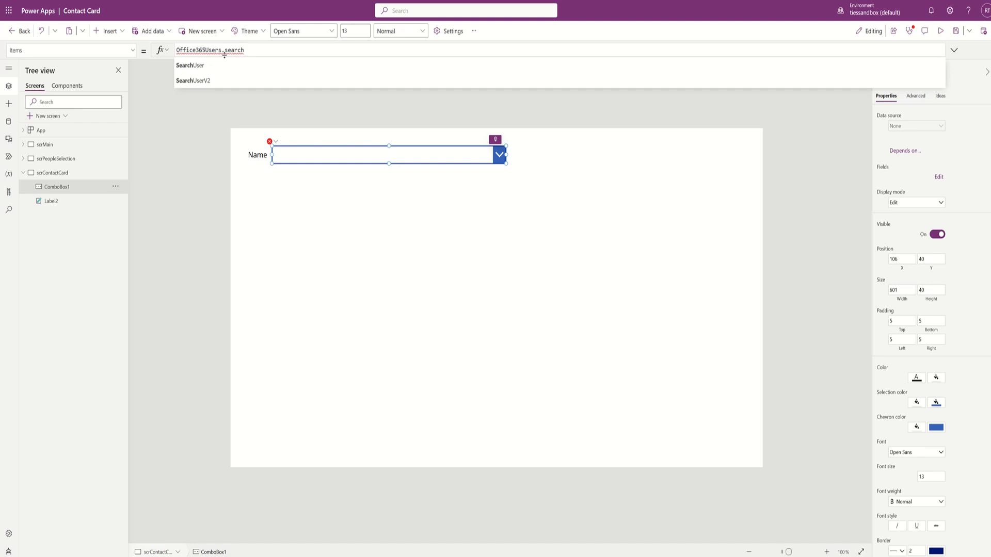
key(Down)
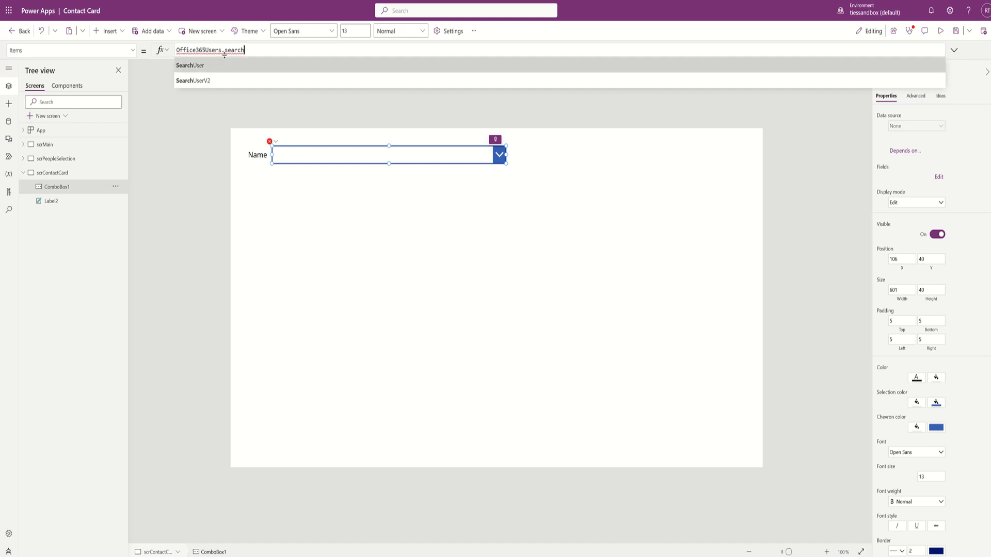
key(Return)
- Complete Items as Office365Users.SearchUser({searchTerm:Self.SearchText}) and test the dropdown
text(()
key(Down)
key(Return)
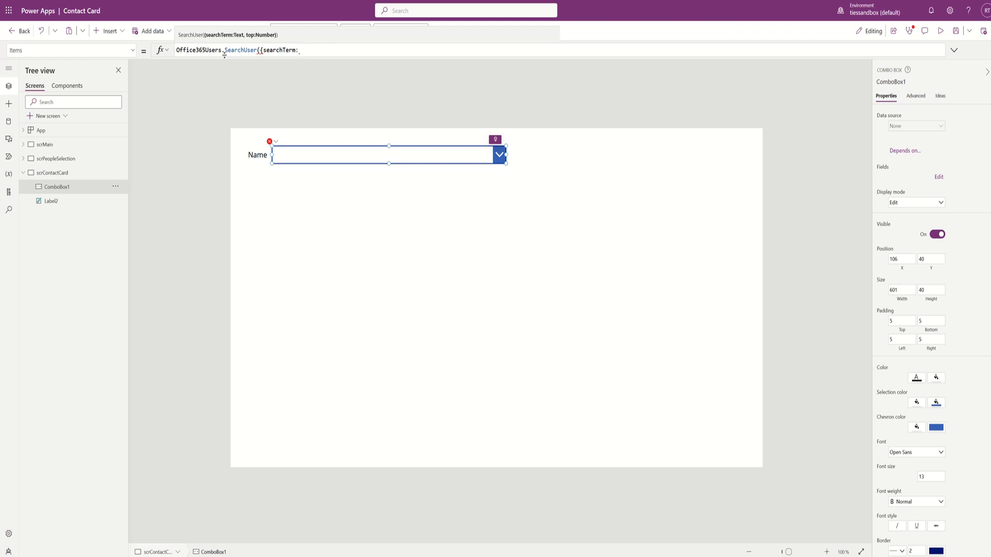
text(Self.)
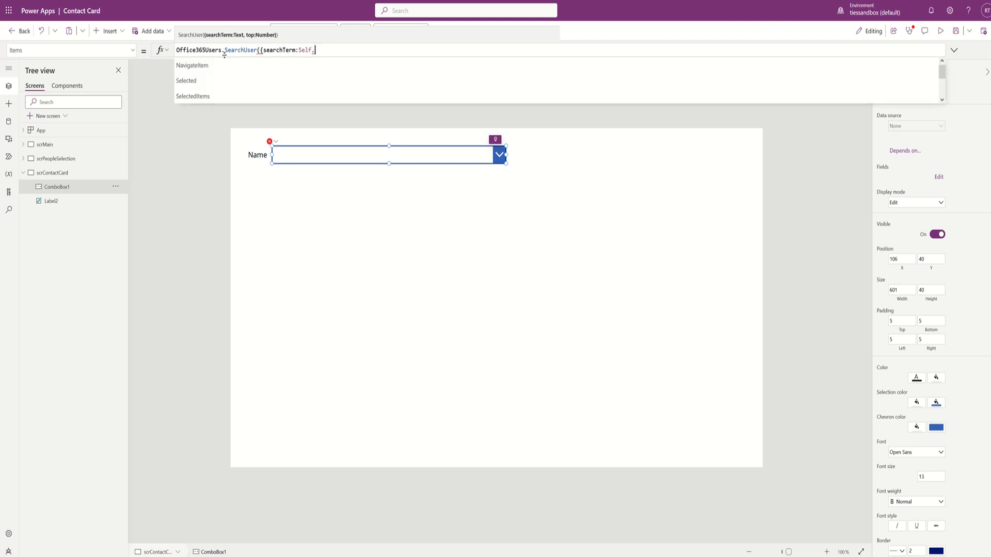
text(search)
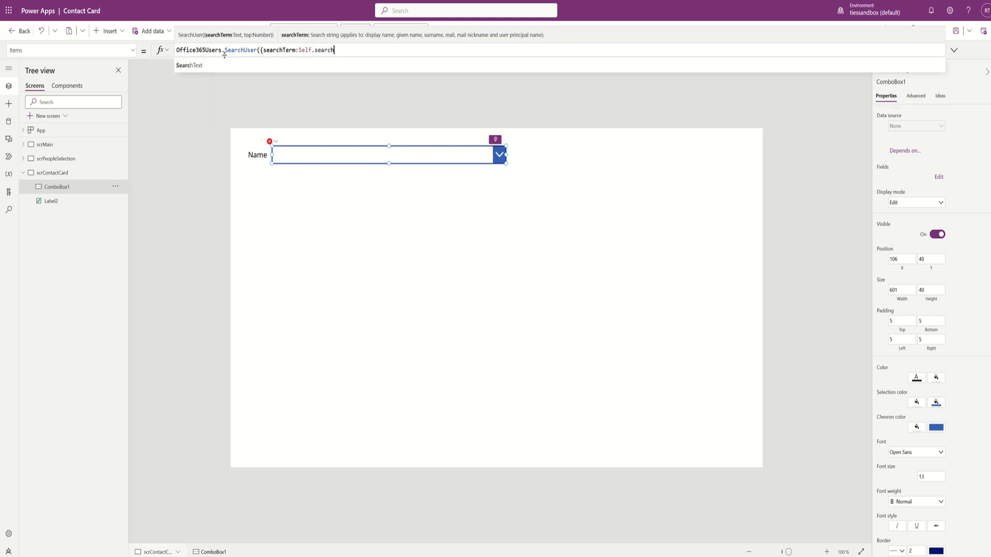
key(Tab)
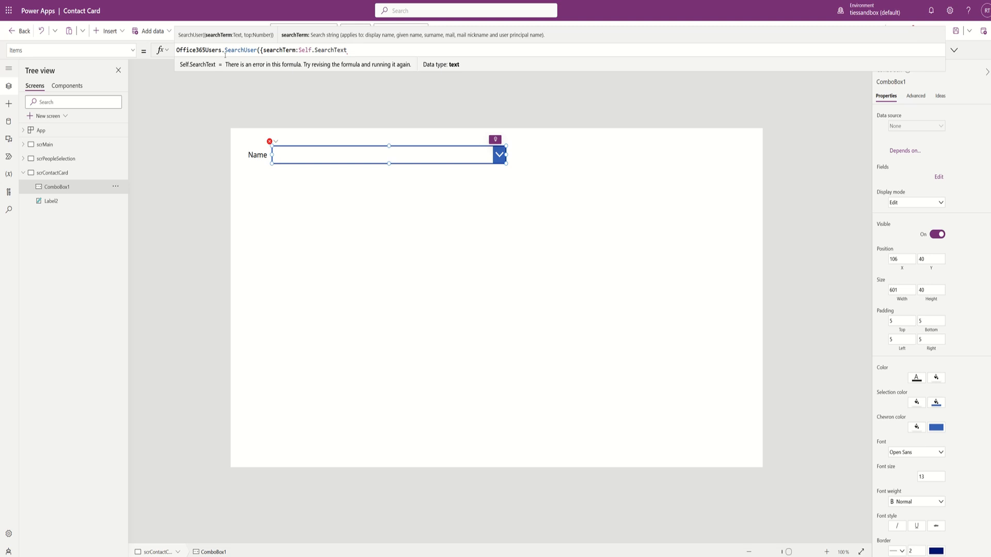
text(,)
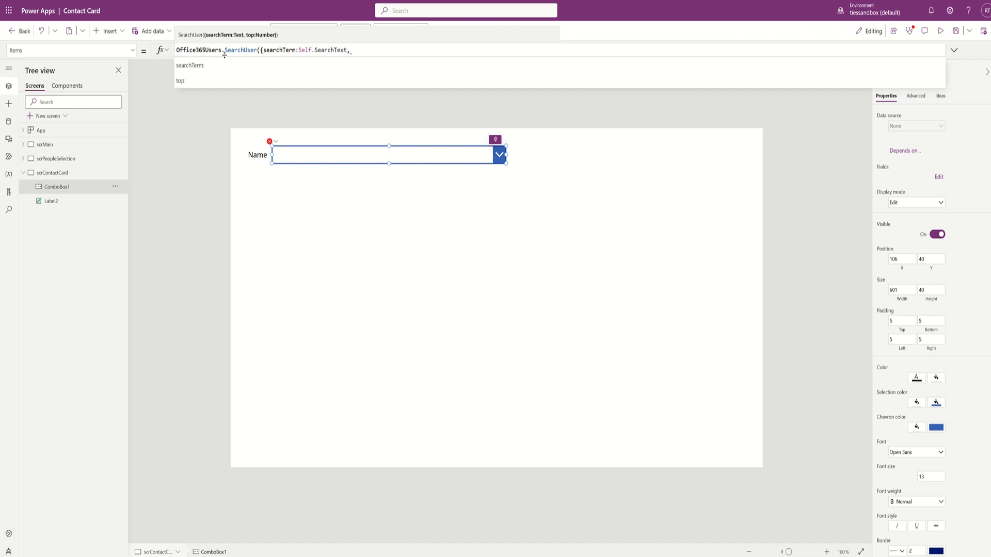
key(BackSpace)
text(}))
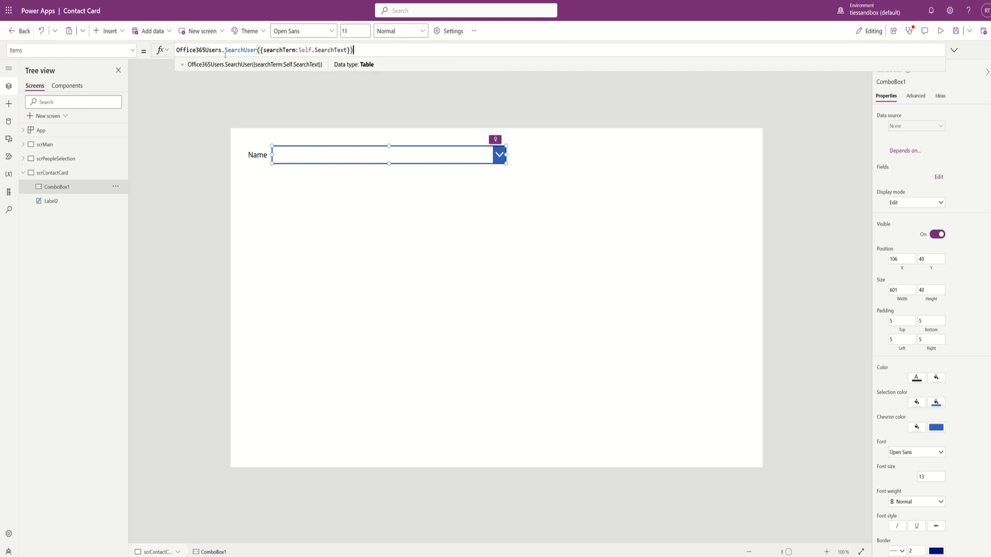
click(295, 153)
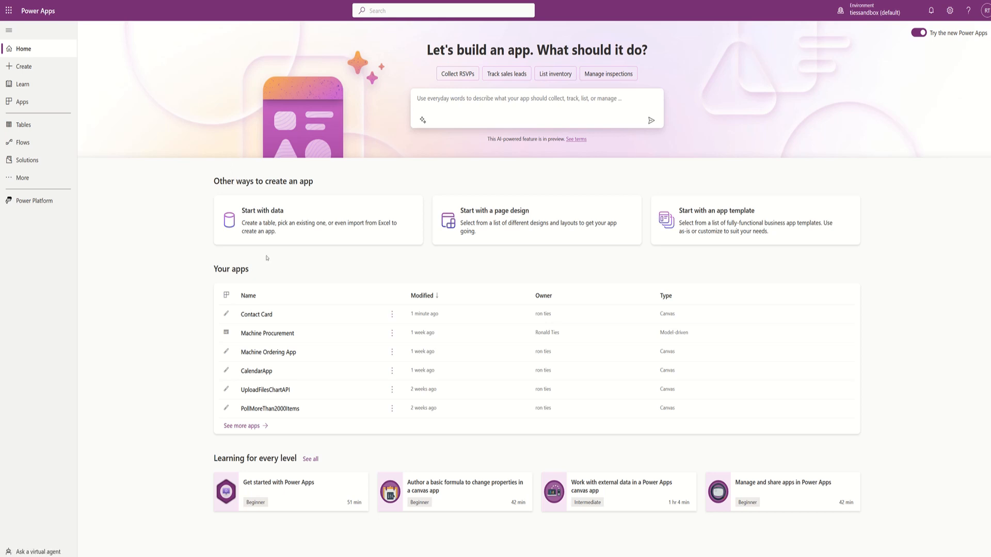
- Choose Edit from the Contact Card app's ⋮ menu in the app list
click(391, 317)
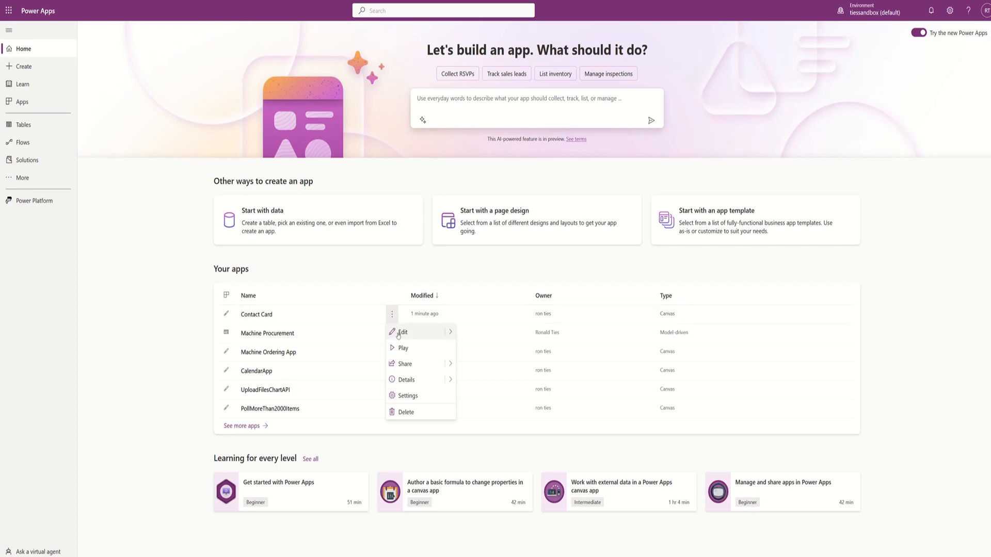
click(402, 332)
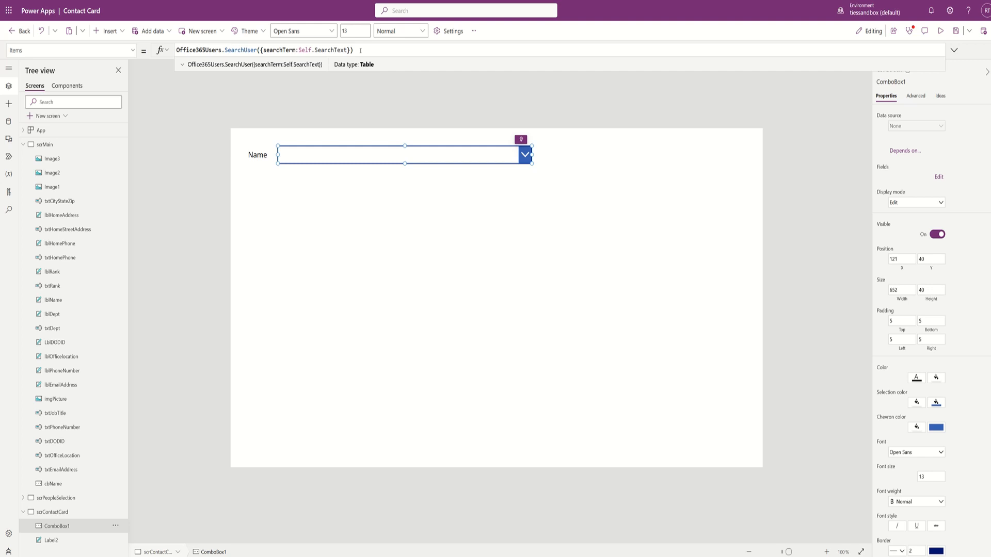
- Prefix the Items formula with an If(!IsBlank(Self.SearchText) condition
click(360, 50)
key(Home)
text(If)
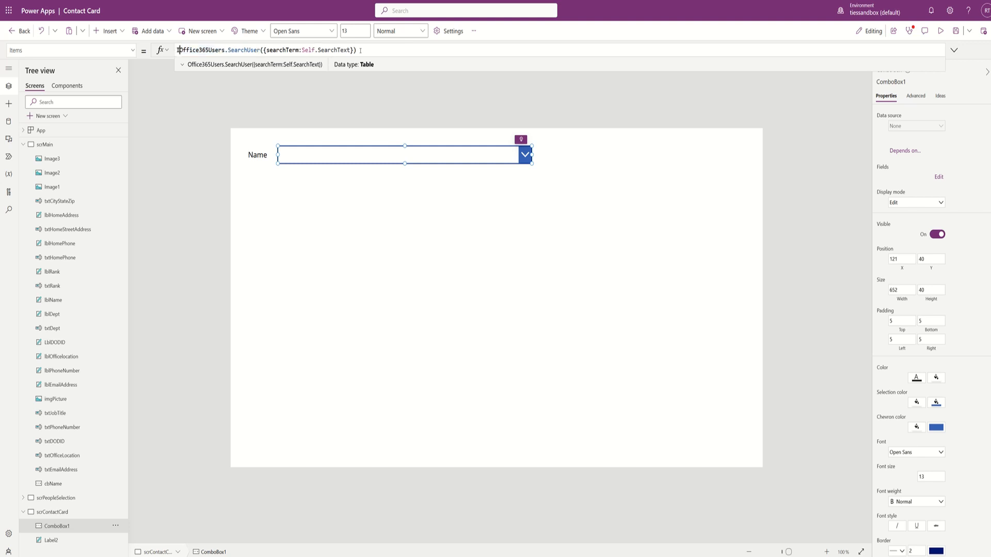
text(()
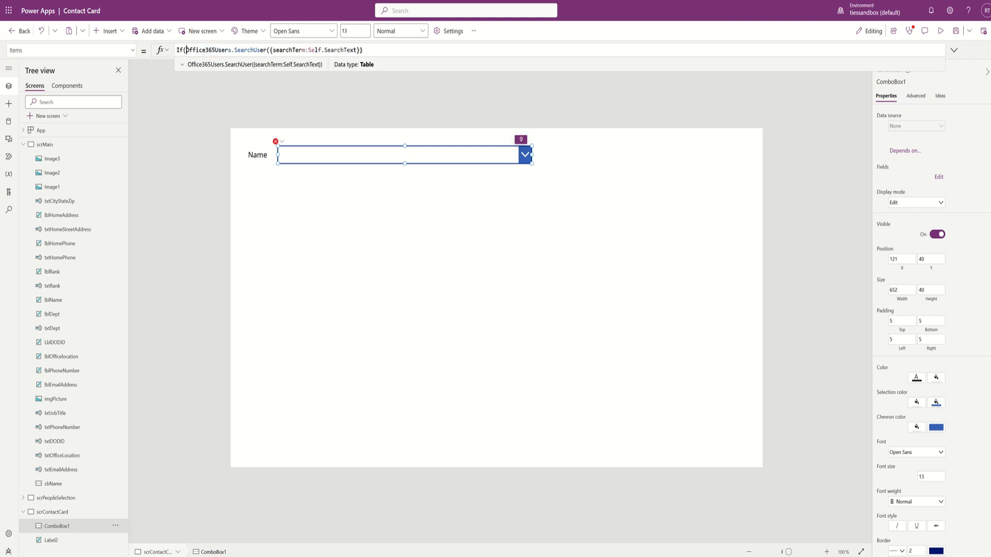
text(self)
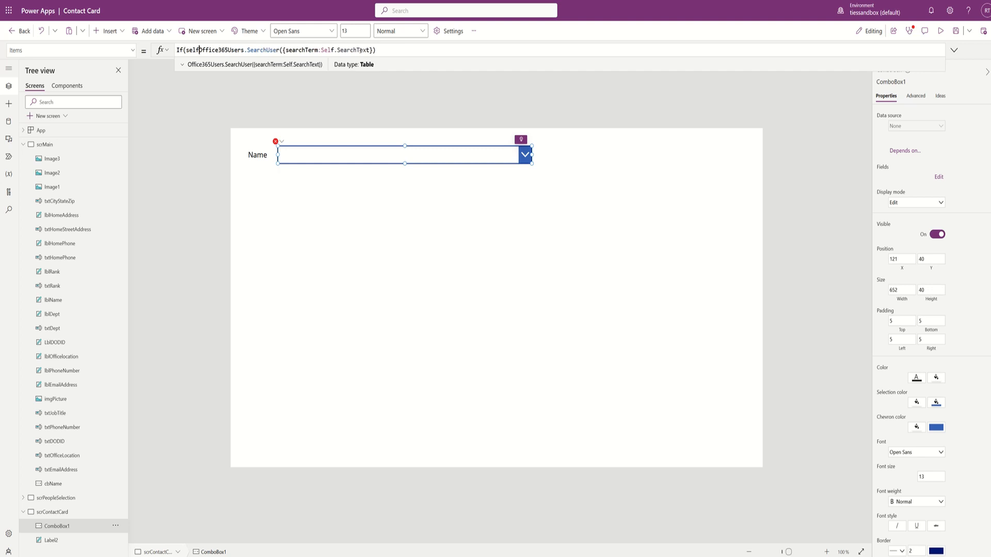
text(.search)
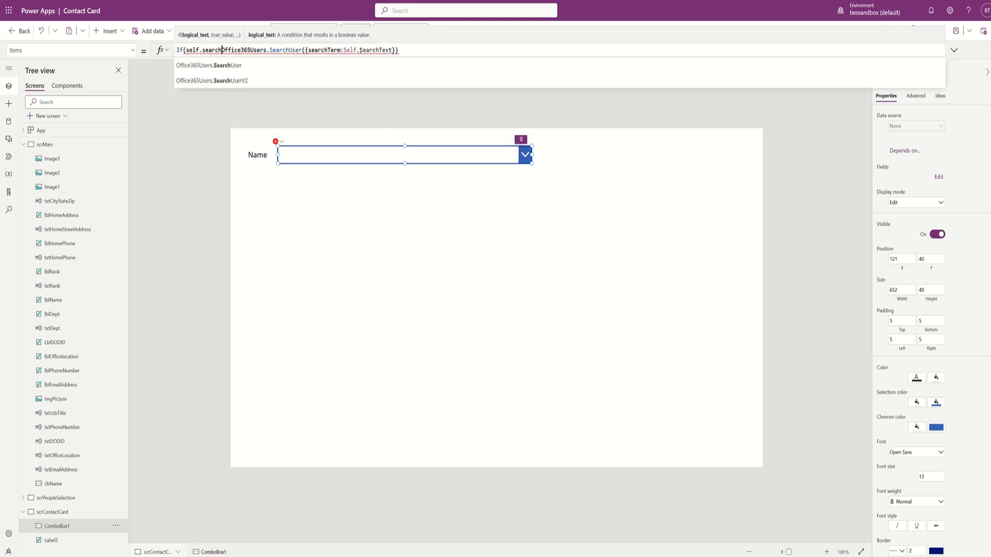
key(Down)
key(Down)
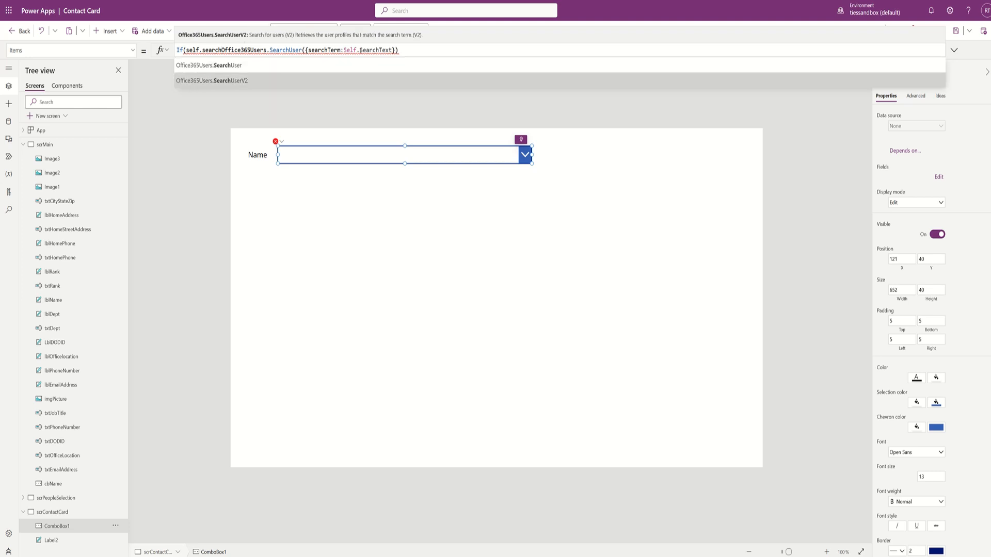
key(Up)
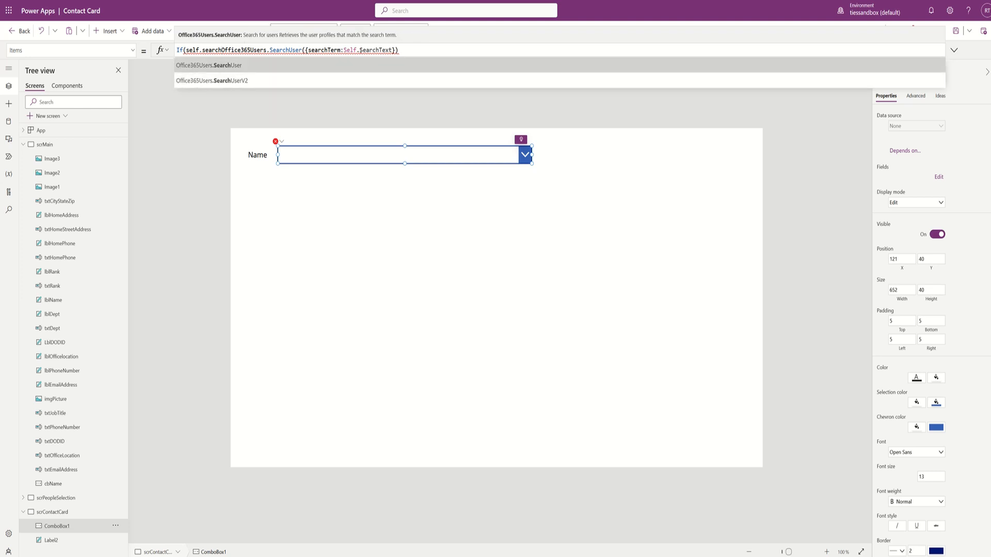
key(Escape)
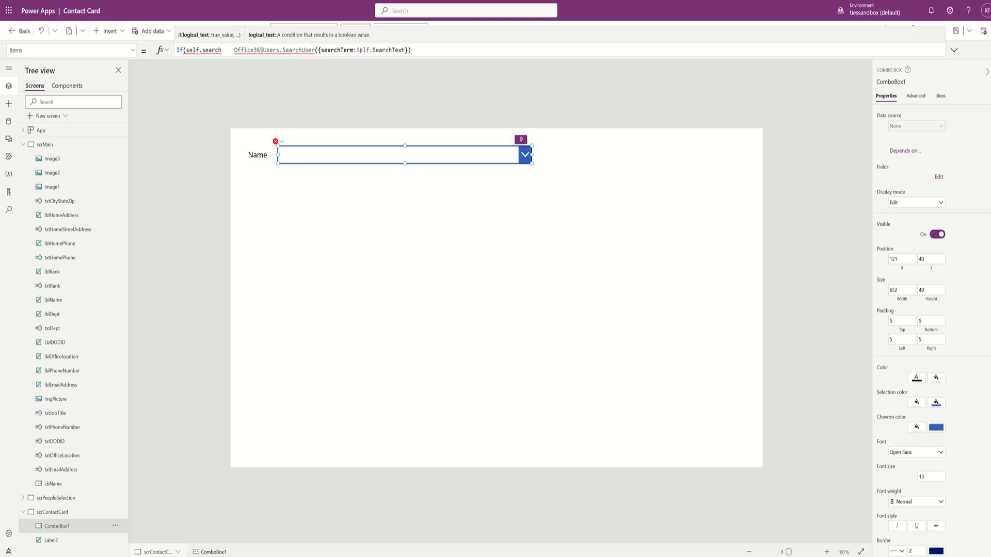
key(BackSpace)
key(BackSpace)
key(BackSpace)
key(BackSpace)
key(BackSpace)
key(BackSpace)
key(BackSpace)
key(BackSpace)
key(BackSpace)
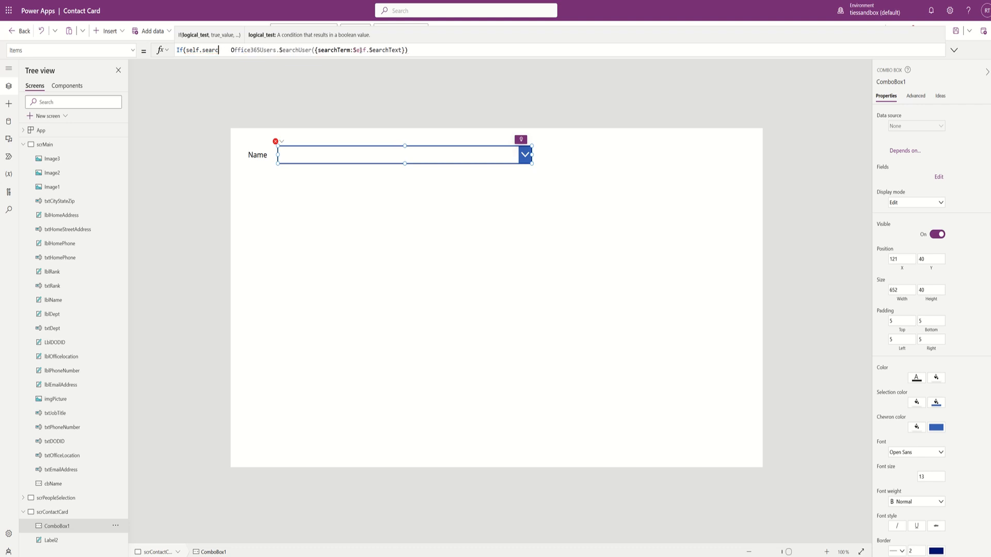
key(BackSpace)
key(BackSpace)
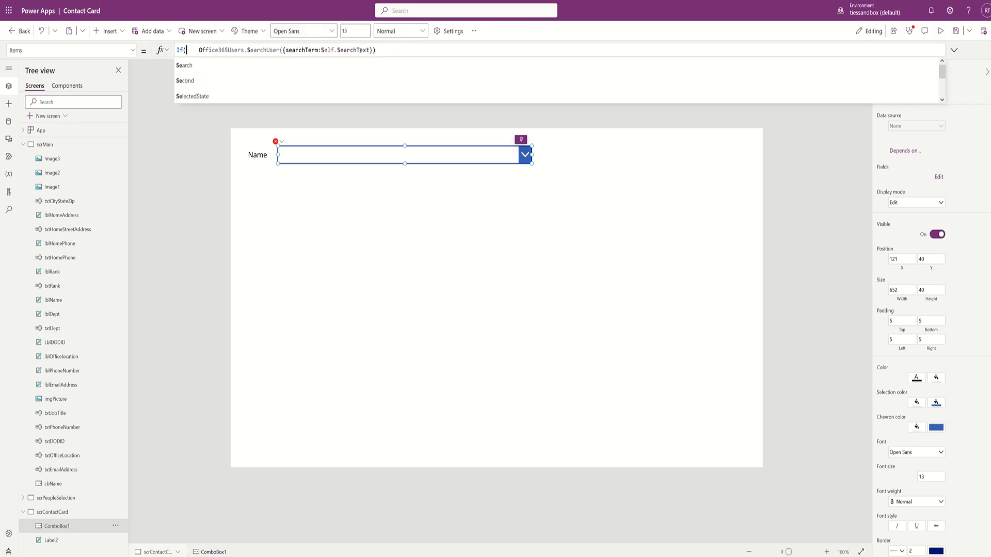
text(Self.sea)
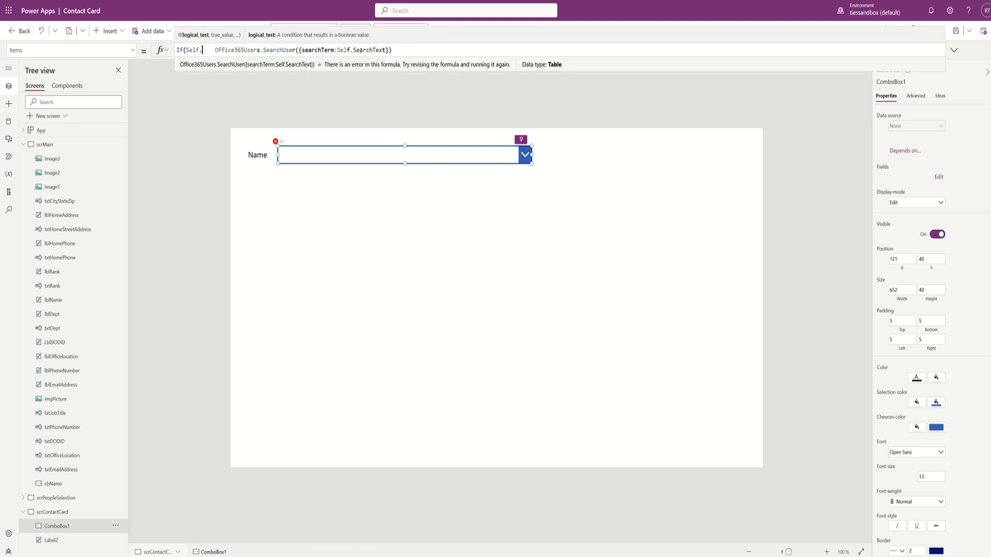
text(rchText)
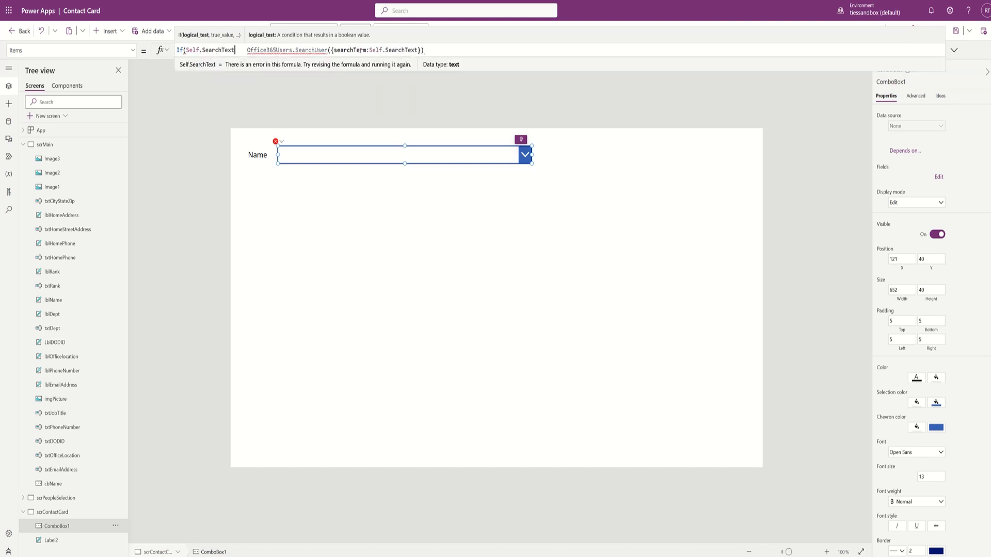
key(Left)
key(Left)
key(Left)
key(Left)
key(Left)
key(Left)
key(Left)
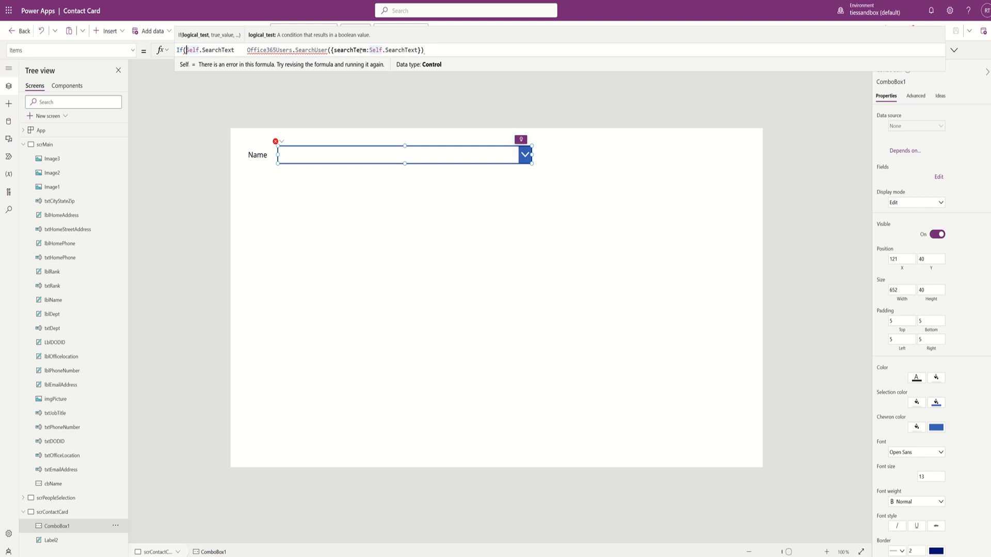
text(!is)
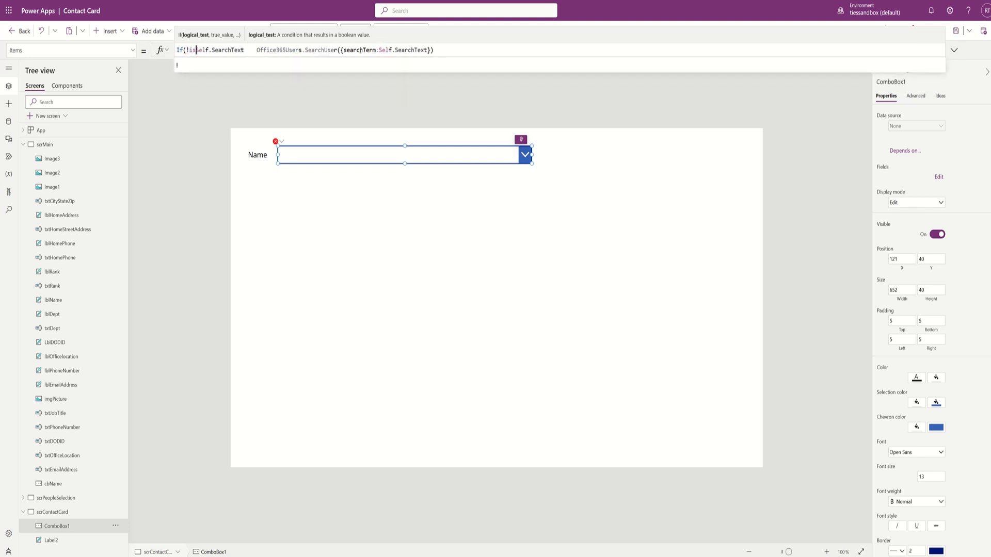
text(Blank()
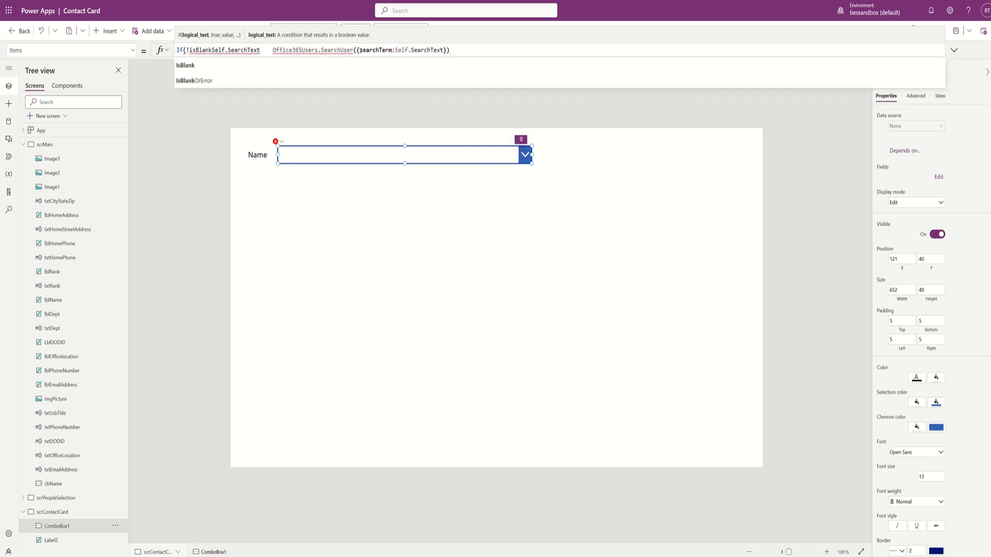
key(Right)
key(Right)
key(Right)
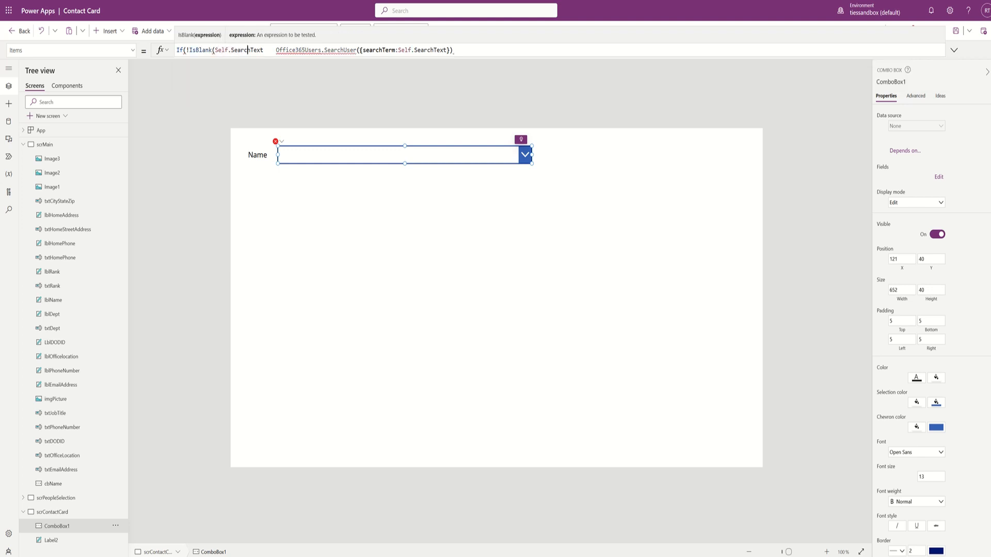
key(Right)
key(Right)
key(Right)
key(Right)
key(Right)
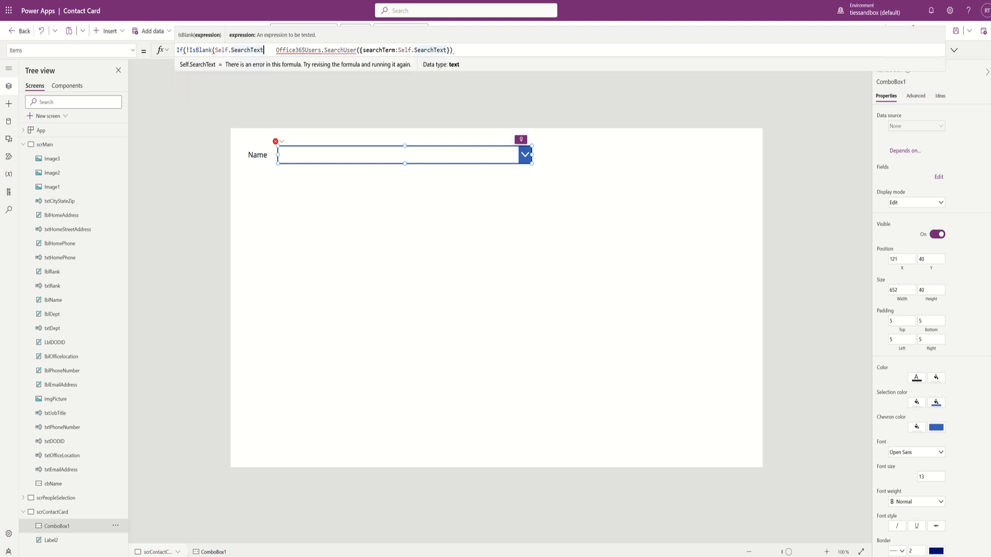
text())
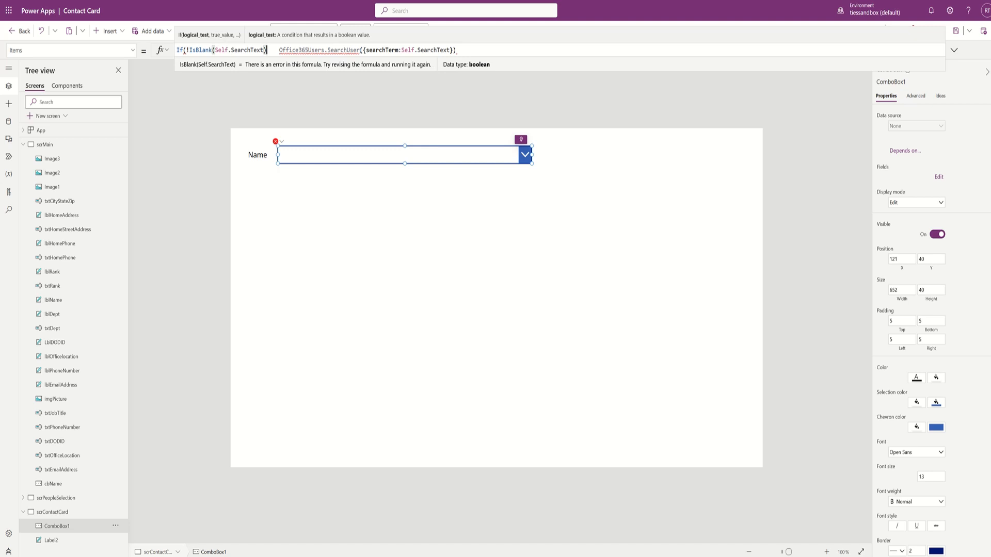
- Add the comma and closing parenthesis to fix the formula, then preview the app
text(,)
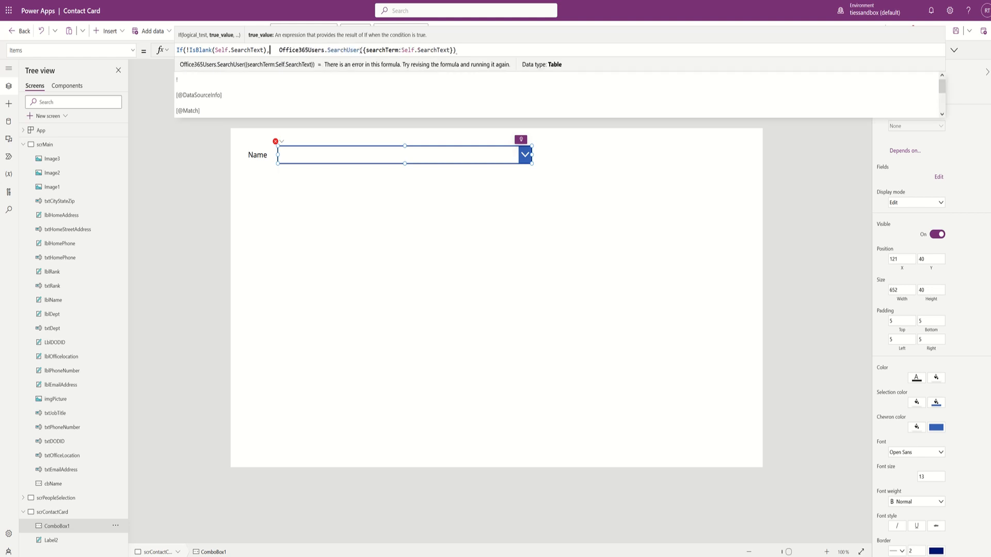
key(Delete)
key(Delete)
key(Delete)
key(End)
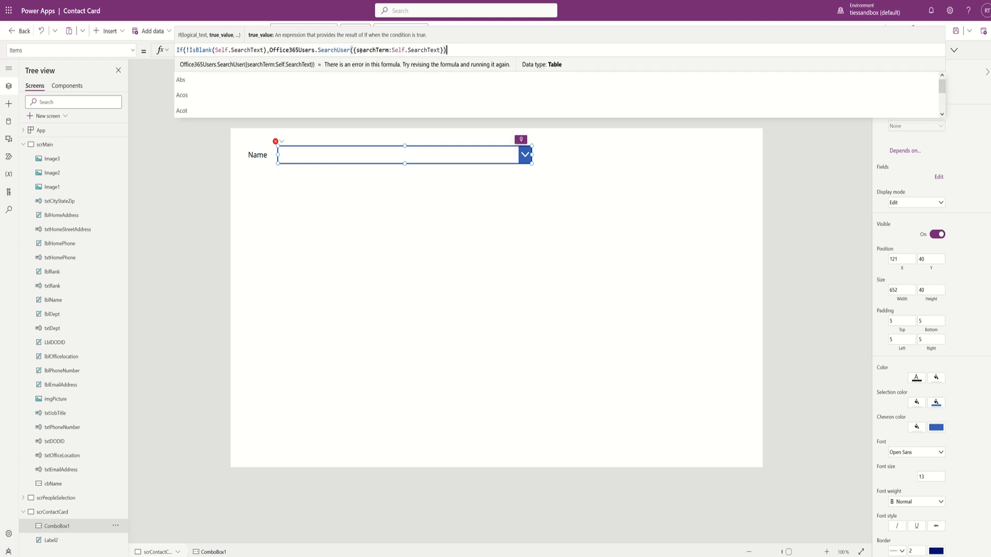
text())
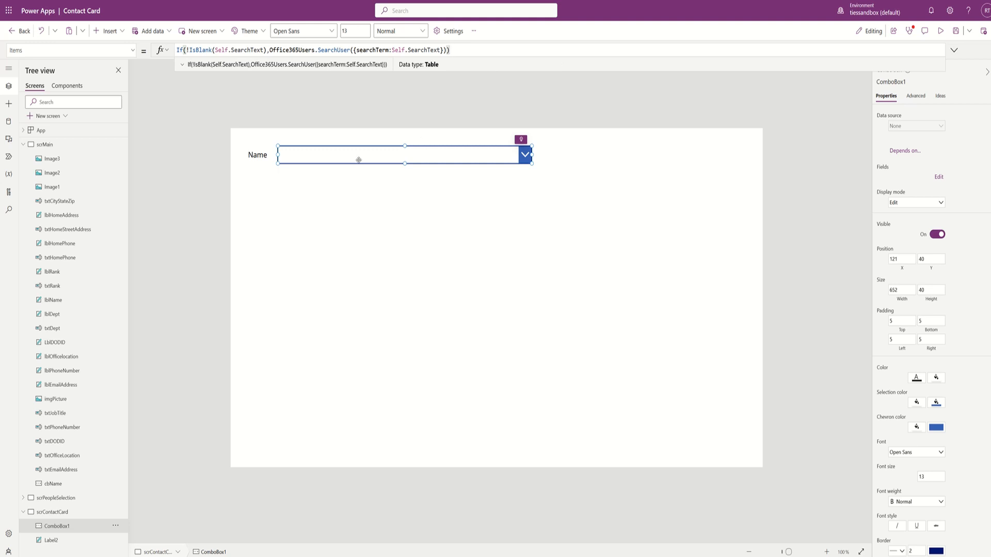
key(F5)
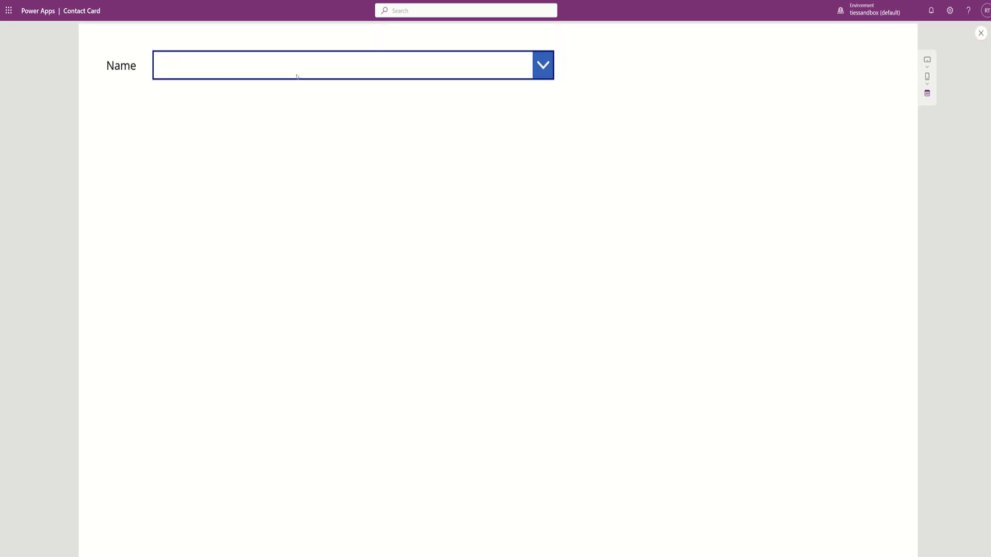
- Exit the preview and select ComboBox1 on the canvas
click(298, 67)
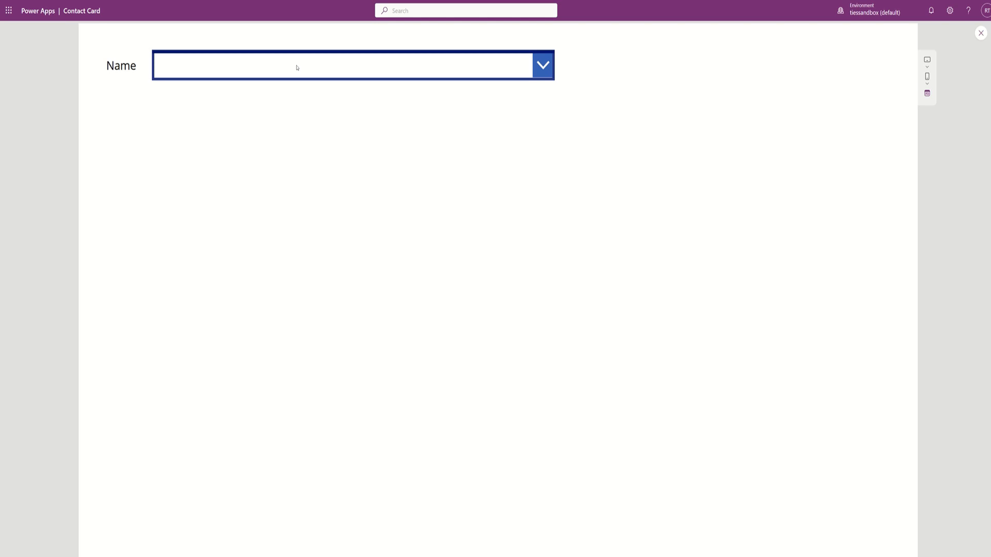
key(Escape)
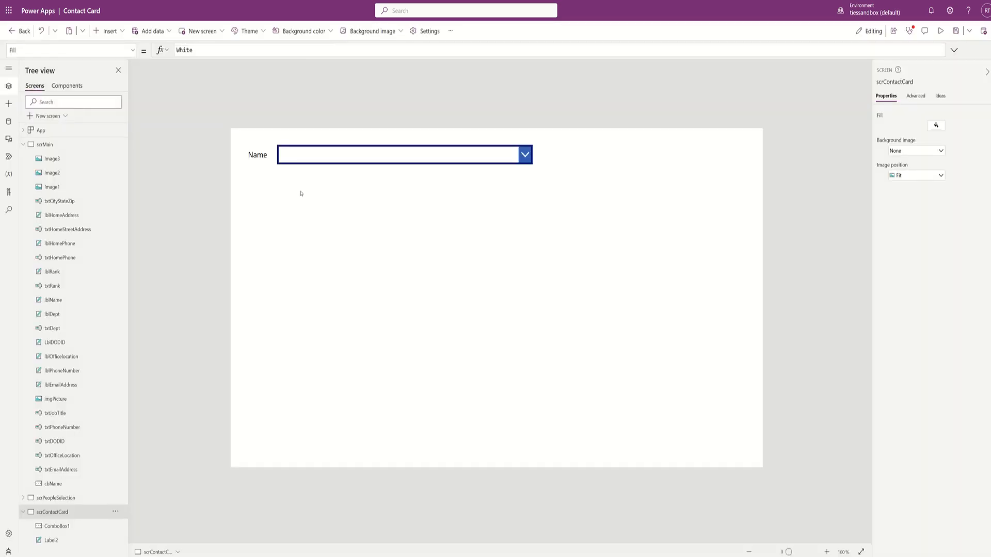
click(320, 160)
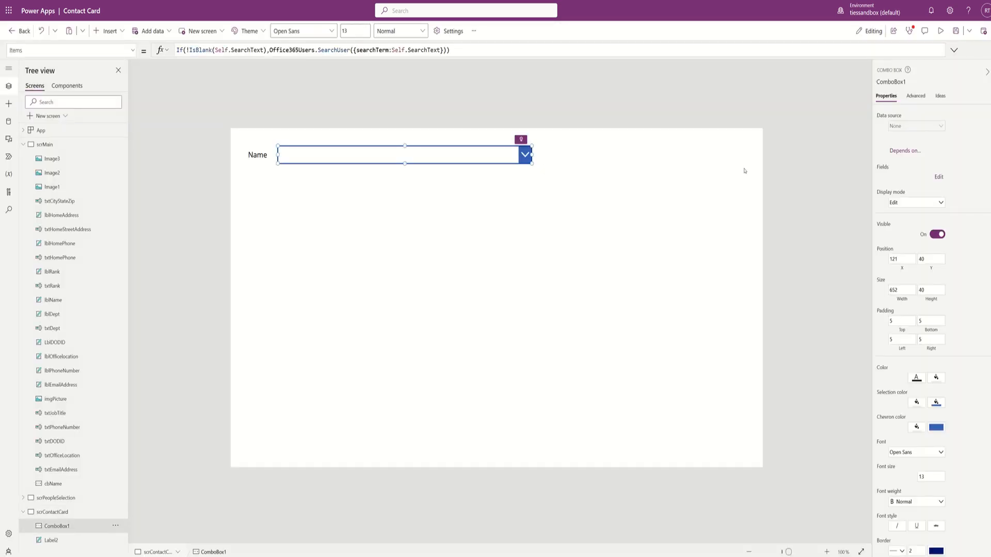
- Set the combo box's Primary text and SearchField to DisplayName
click(942, 177)
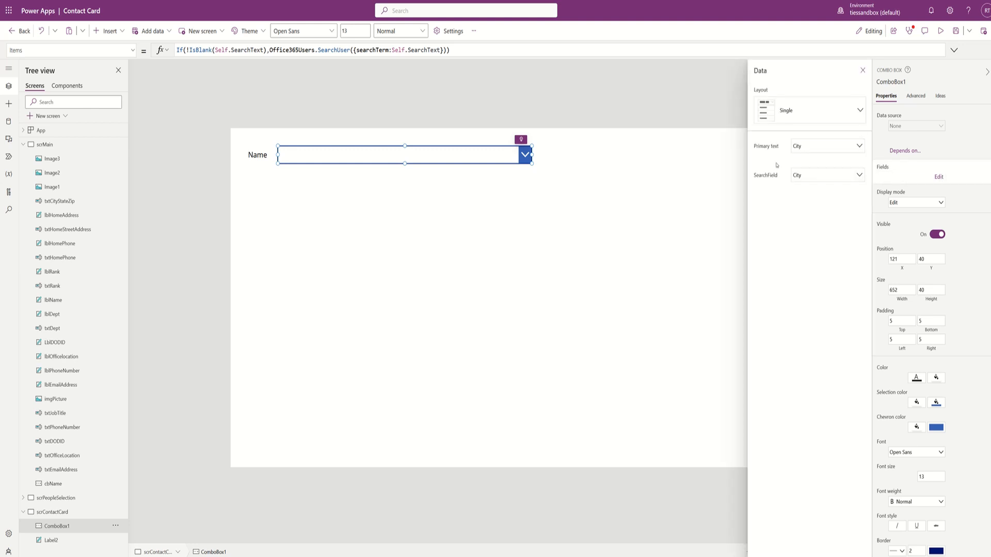
click(812, 147)
click(806, 204)
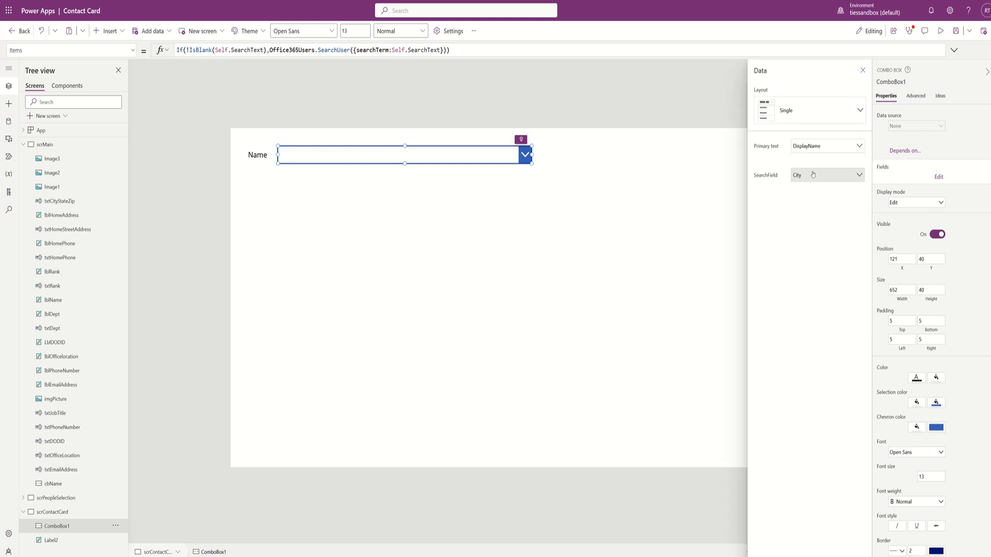
click(811, 175)
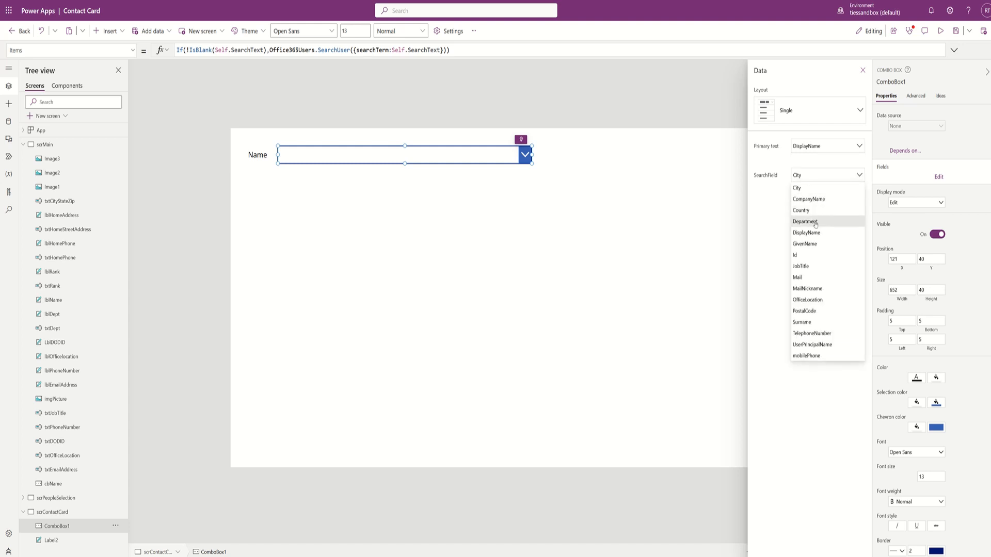
click(816, 233)
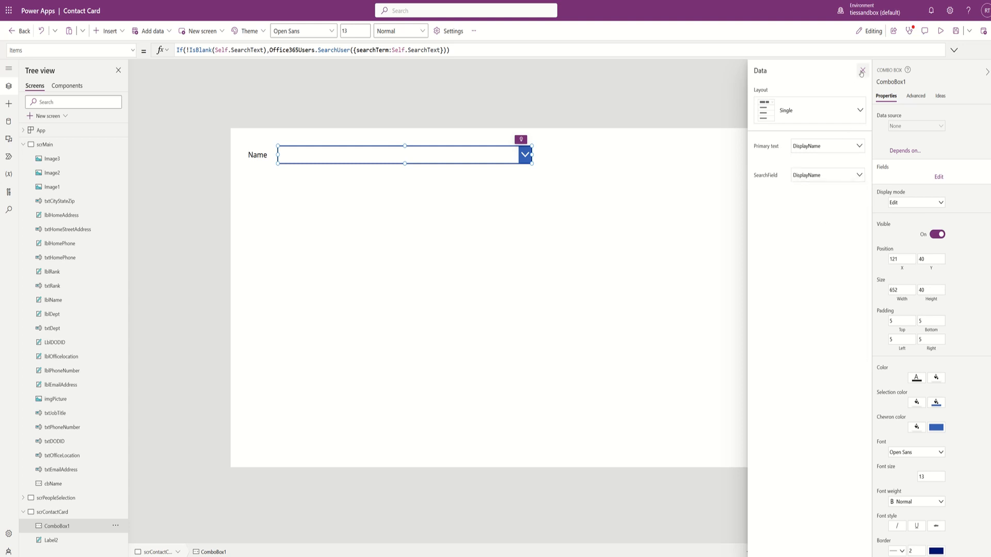
click(862, 70)
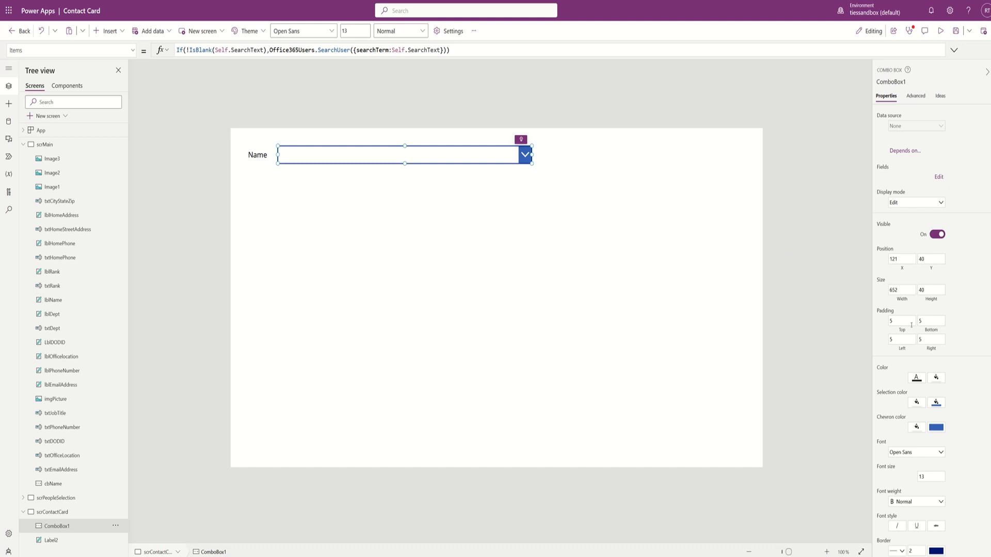
- Turn Allow searching on and Allow multiple selection off
scroll(912, 384, down, 5)
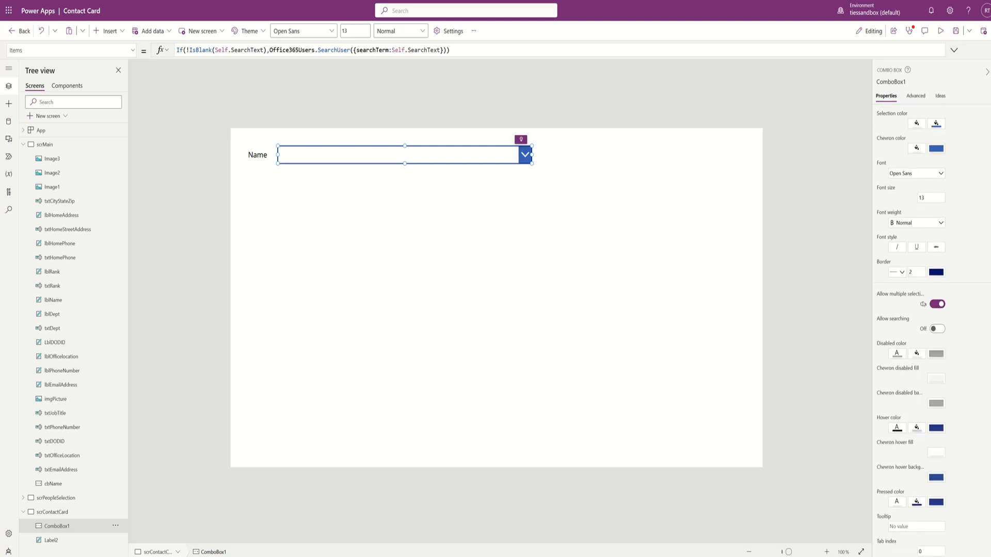
click(933, 329)
click(939, 305)
- Preview the app, search 'ties' in the Name box, pick the first match, then close preview
key(F5)
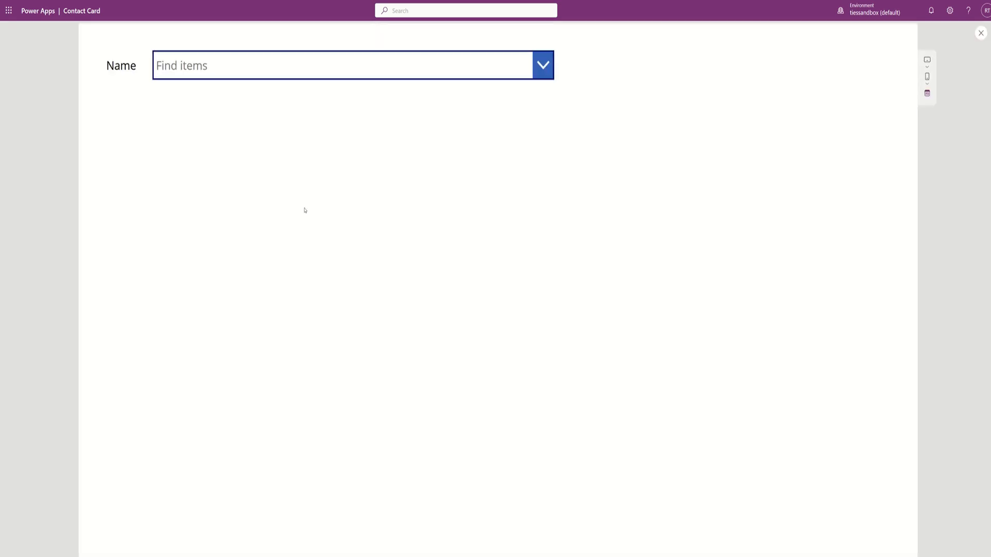
click(210, 68)
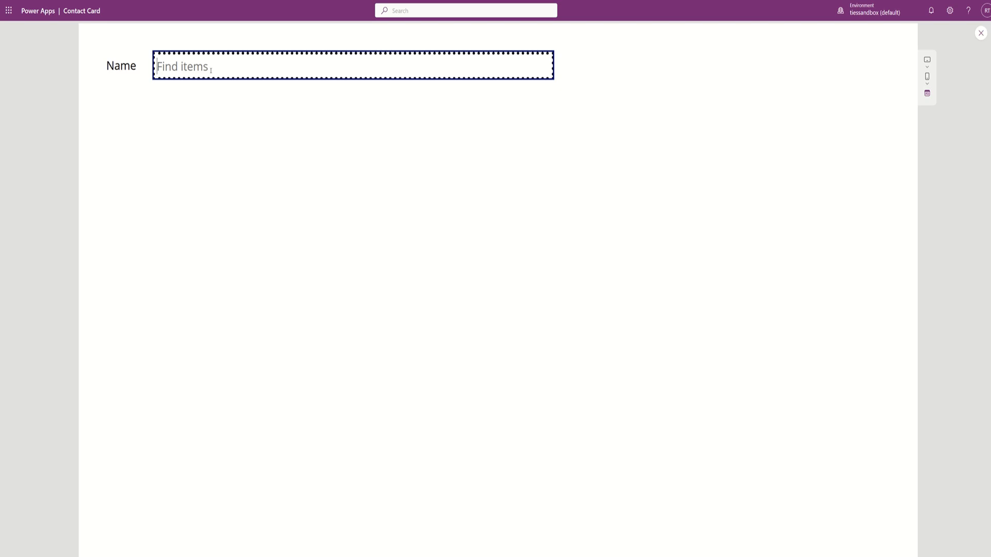
text(ties,)
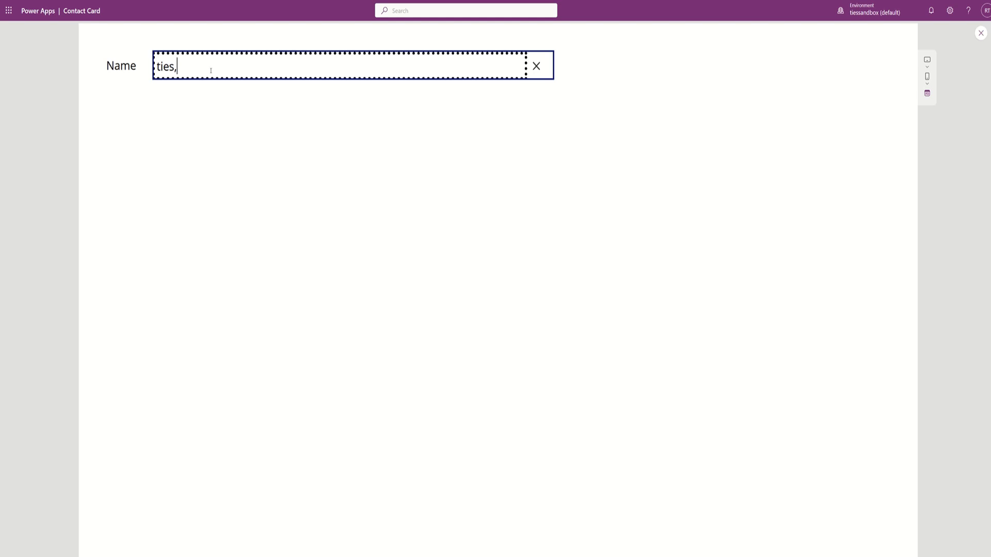
key(BackSpace)
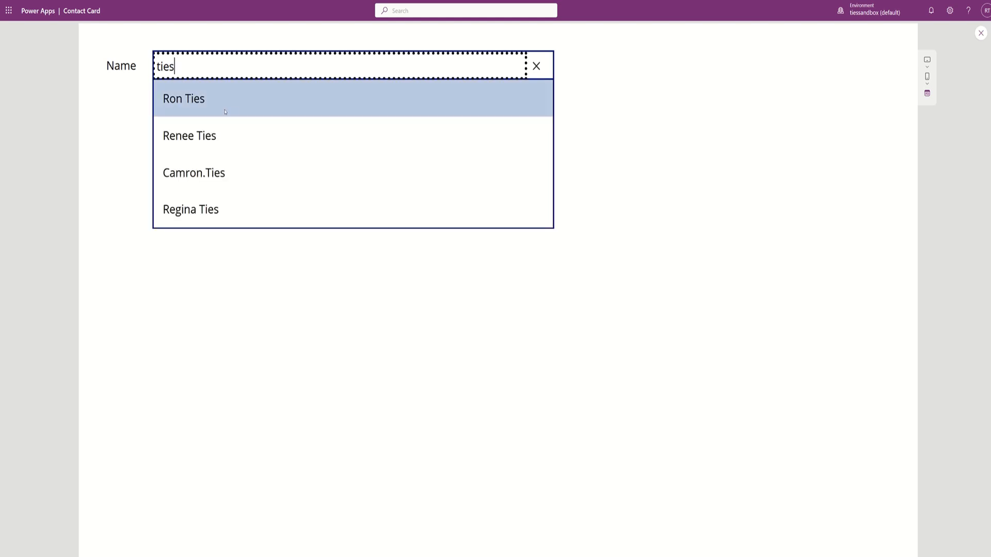
click(188, 99)
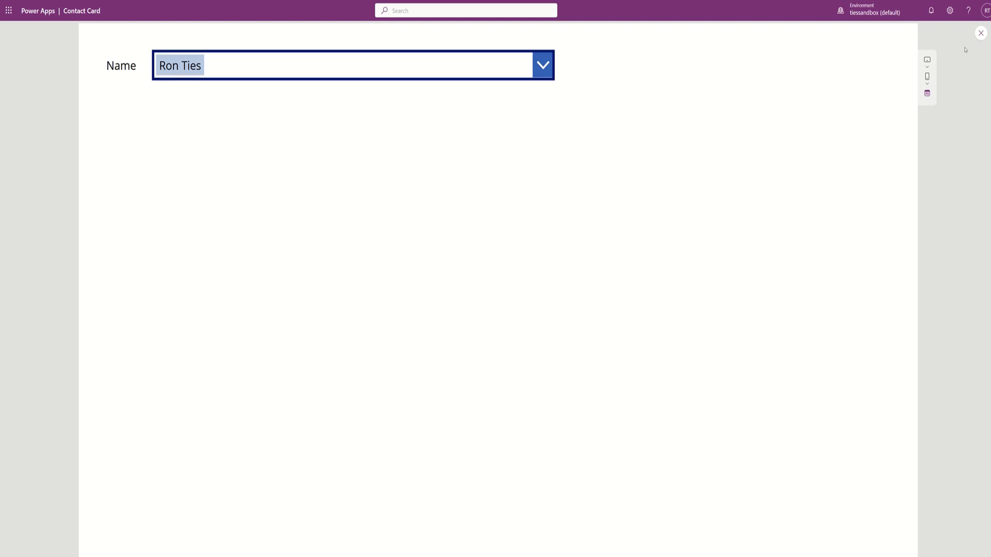
click(980, 33)
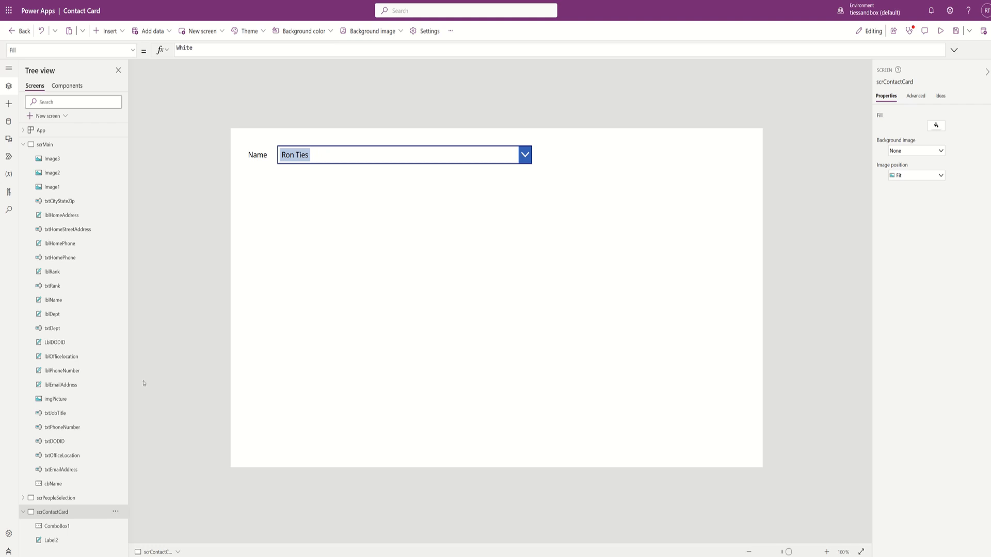
- Begin ComboBox1's DefaultSelectedItems as an unfinished {Value: record, then select the Name label
click(133, 52)
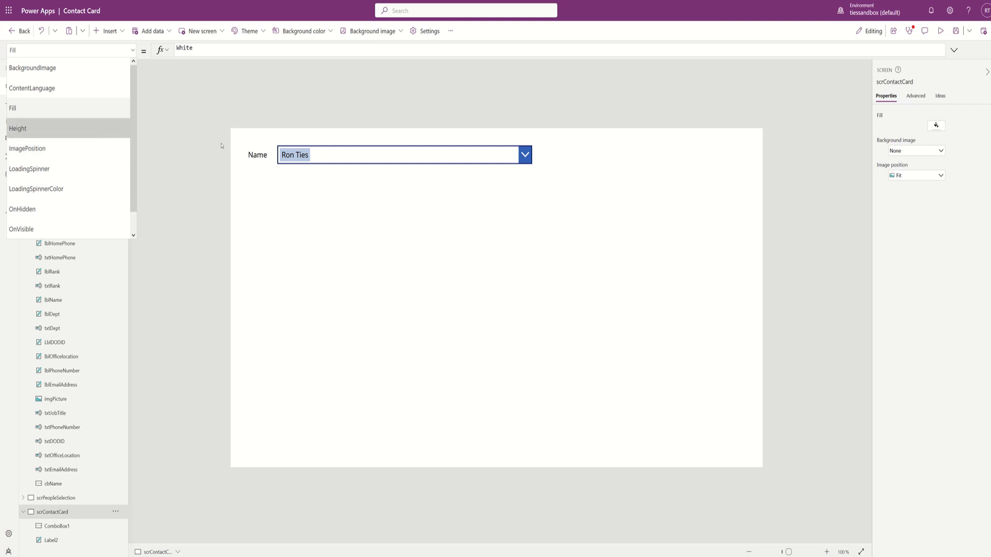
click(385, 154)
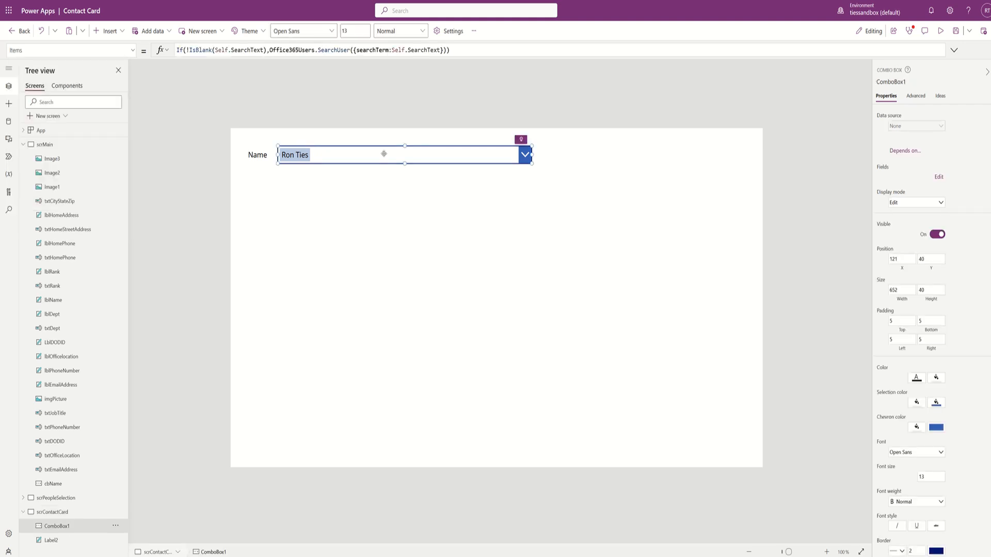
click(131, 51)
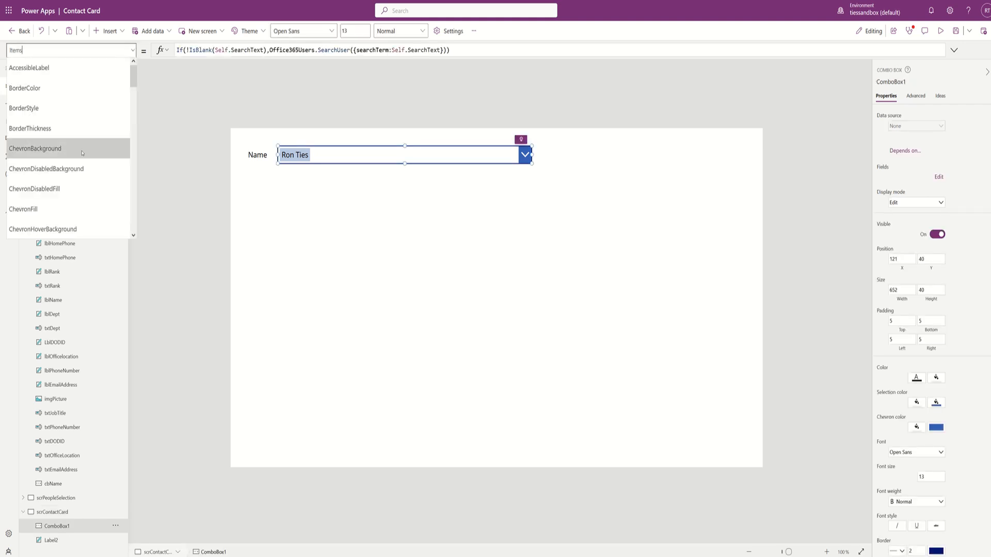
scroll(72, 171, down, 3)
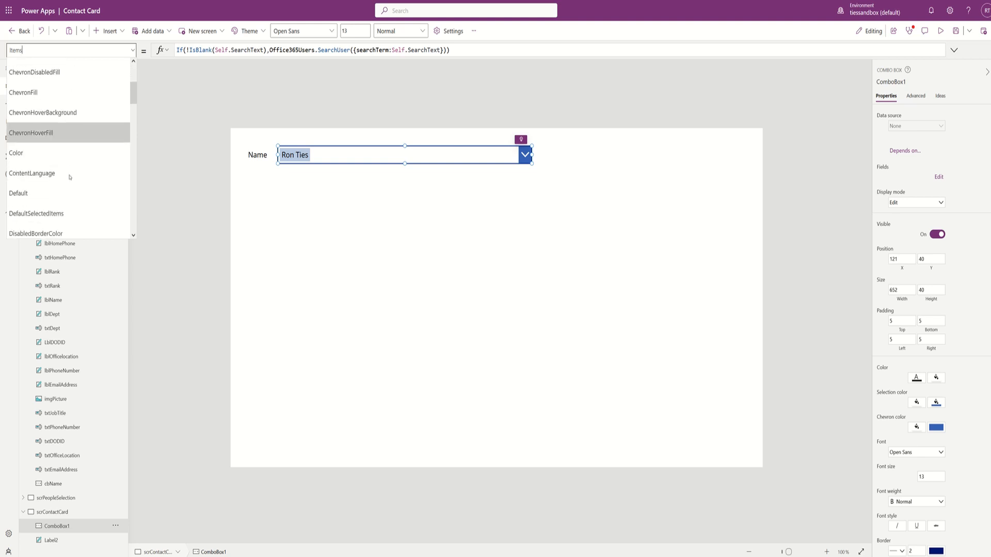
scroll(70, 177, down, 2)
click(49, 122)
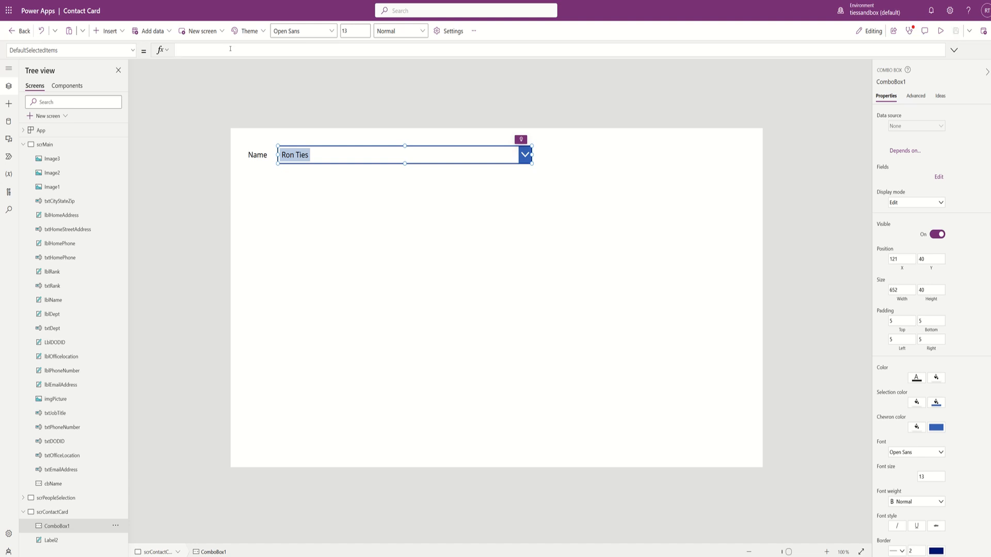
text({Value:<fieldname>)
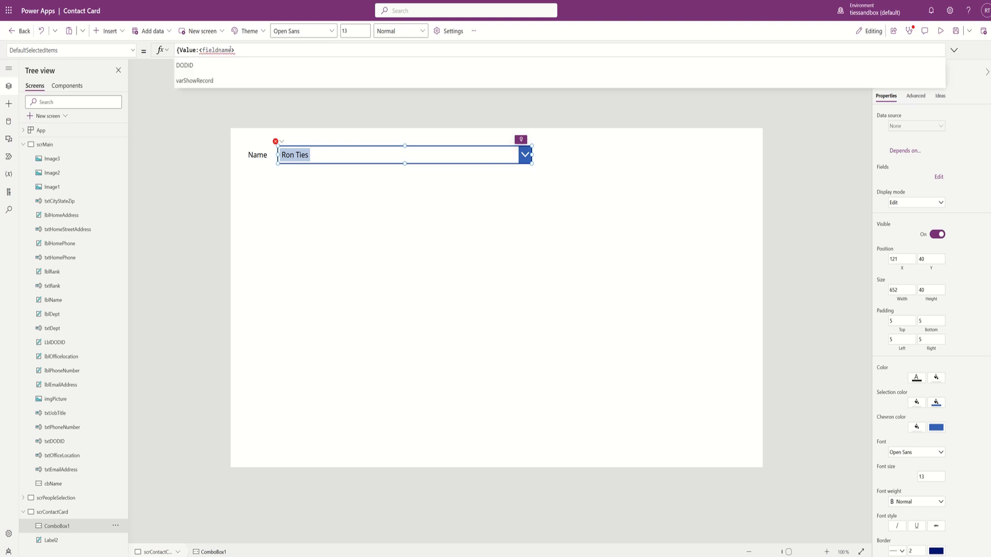
text(.)
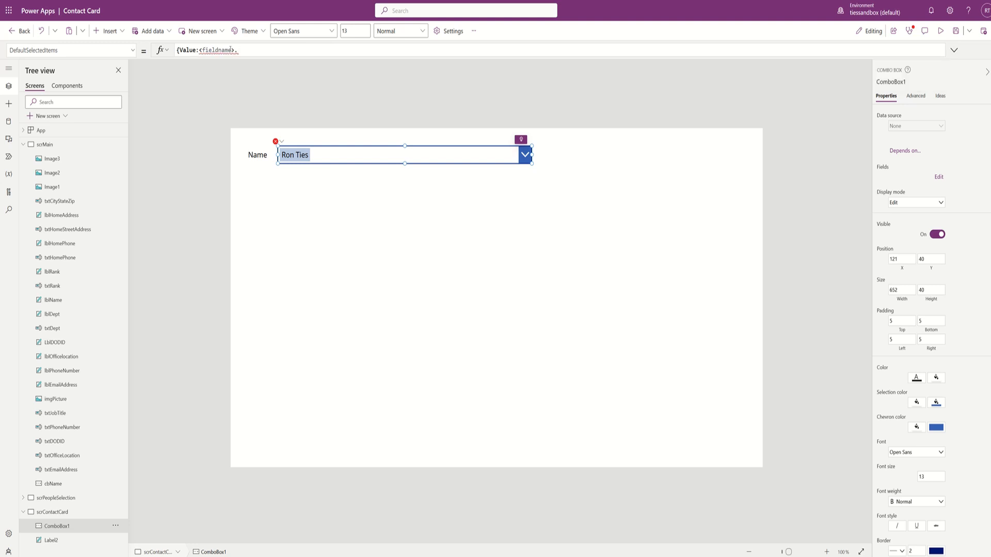
text(selected.Value})
key(BackSpace)
key(BackSpace)
key(BackSpace)
key(BackSpace)
key(BackSpace)
key(BackSpace)
key(BackSpace)
key(BackSpace)
key(BackSpace)
key(BackSpace)
key(BackSpace)
key(BackSpace)
key(BackSpace)
key(BackSpace)
key(BackSpace)
key(BackSpace)
key(BackSpace)
key(BackSpace)
key(BackSpace)
key(BackSpace)
key(BackSpace)
key(BackSpace)
key(BackSpace)
key(BackSpace)
key(BackSpace)
key(BackSpace)
key(BackSpace)
click(256, 156)
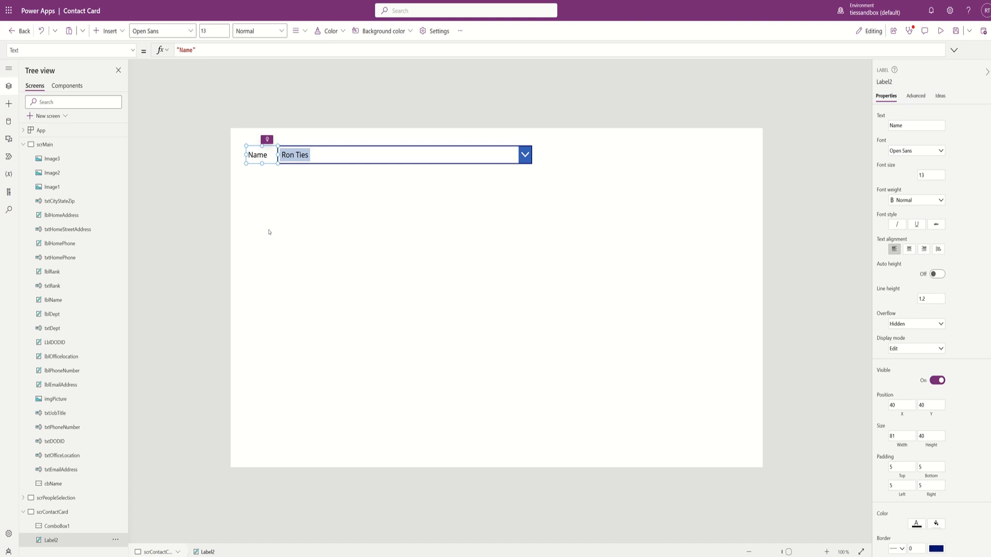
- Paste a copy of the Name label just below the original, then switch to scrMain
key(ctrl+v)
drag(261, 162, 258, 179)
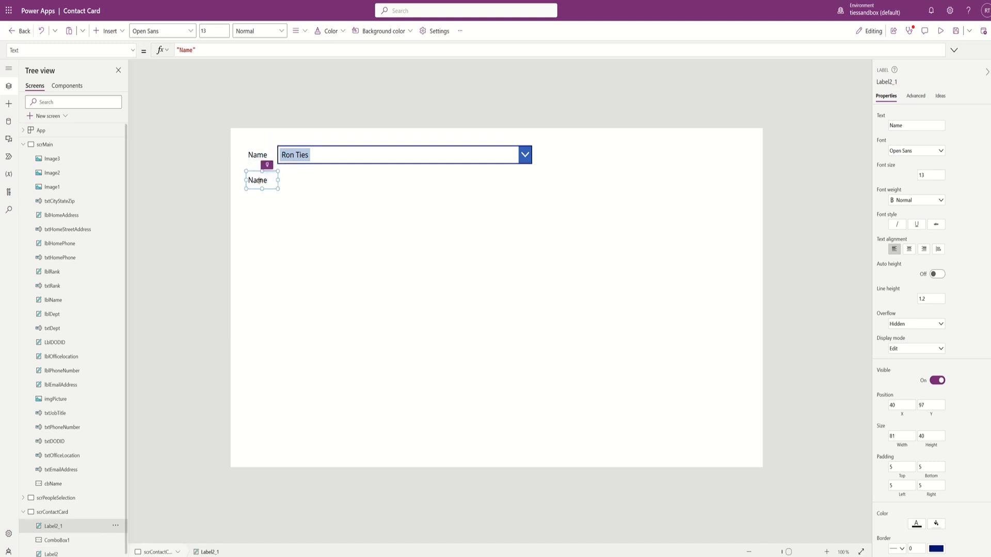
double_click(185, 50)
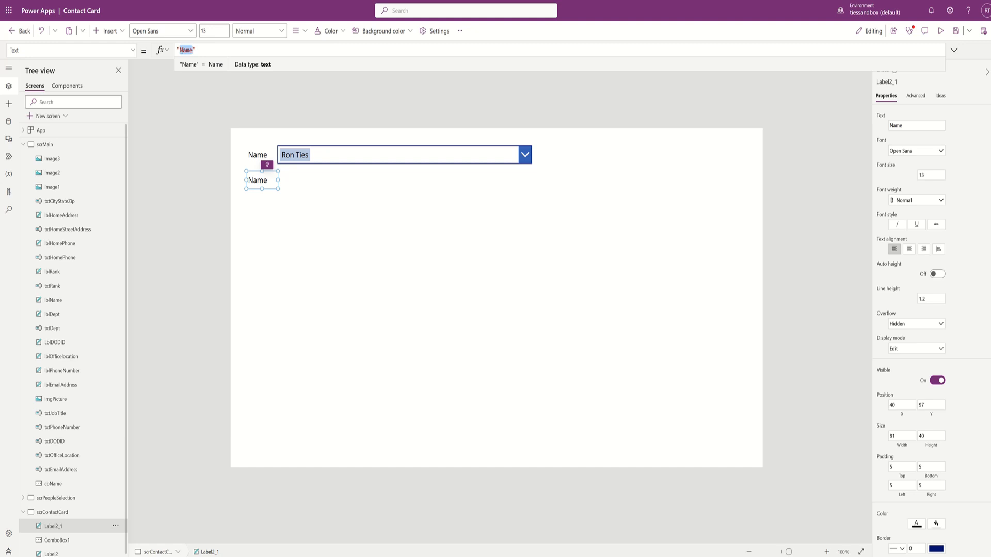
click(42, 145)
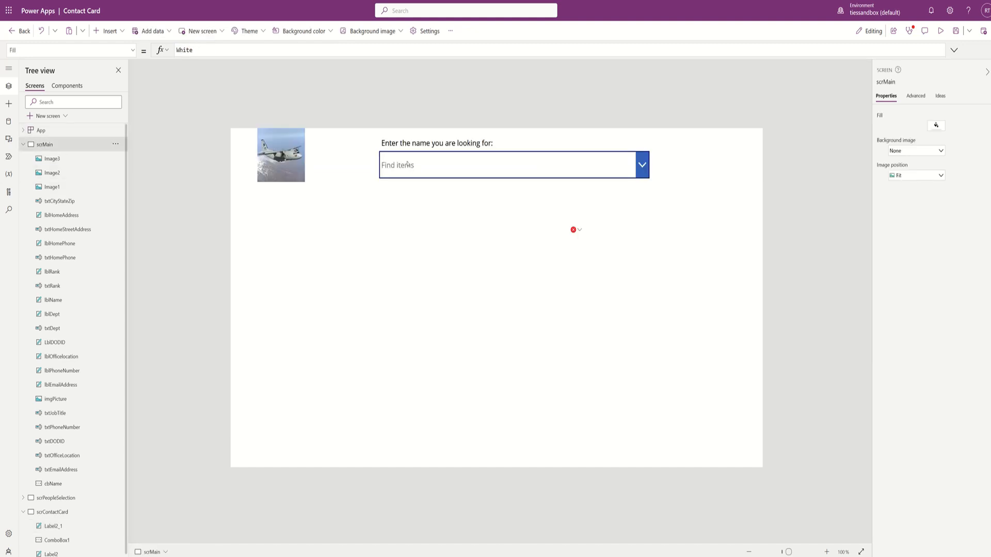
- Preview the app, search 'ties' and show that contact's filled-in card, then exit preview
key(F5)
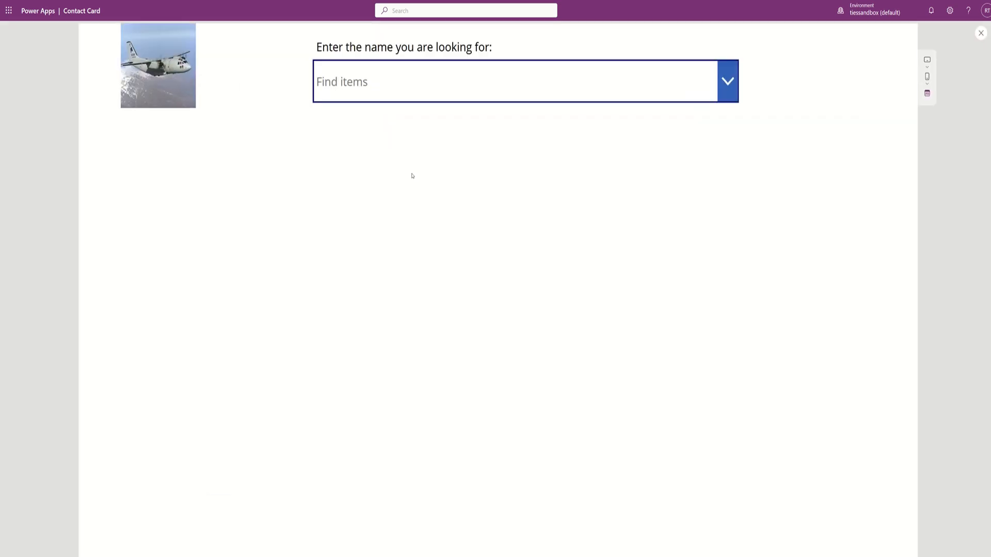
click(375, 87)
text(ties)
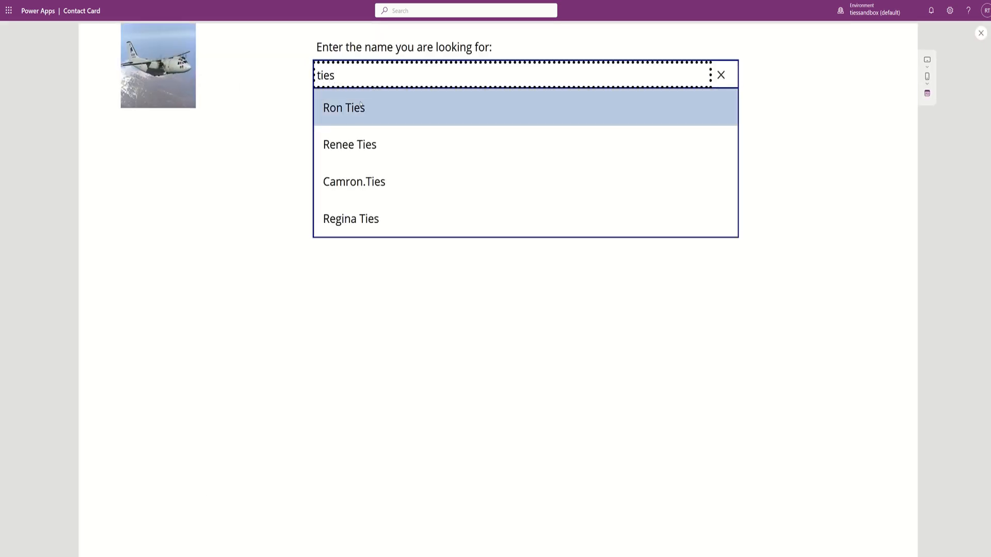
click(376, 106)
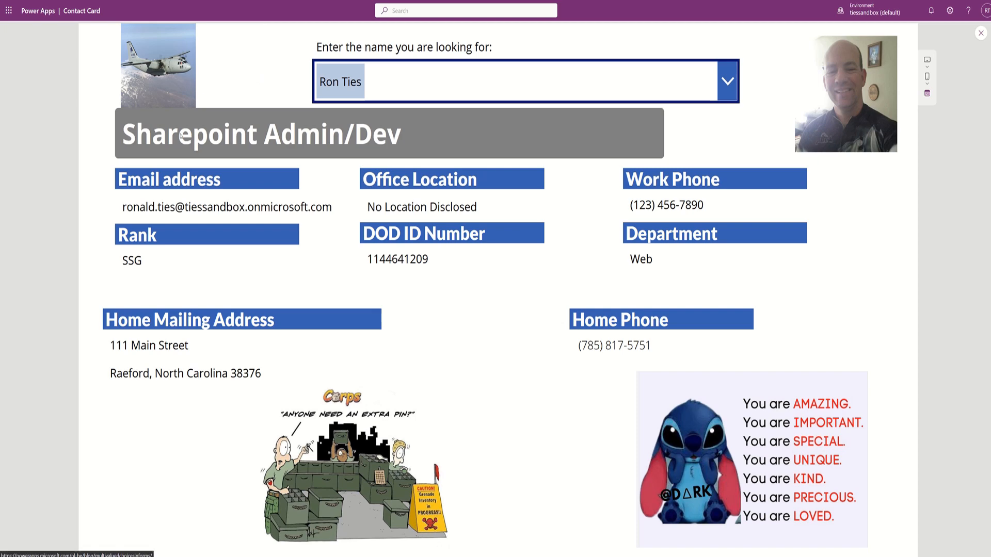
key(Escape)
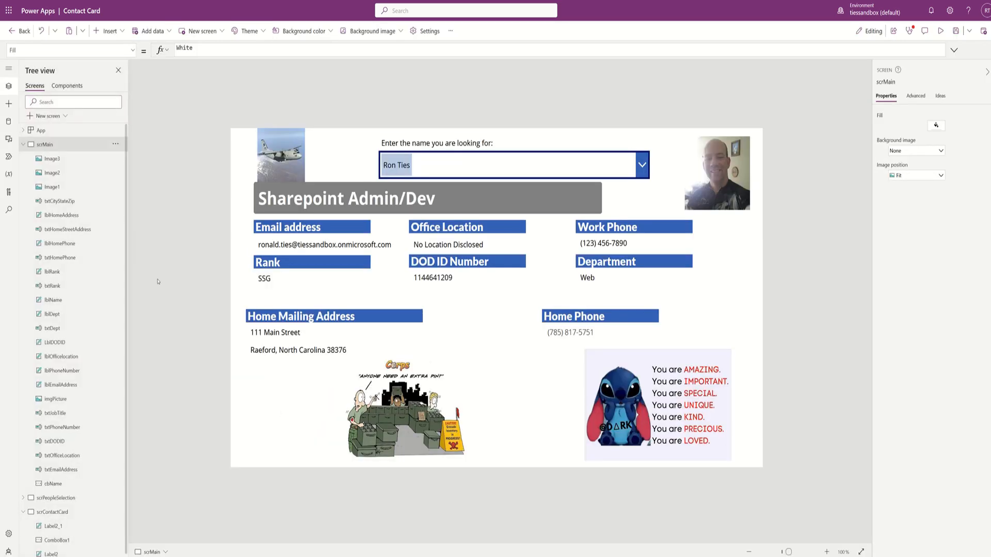
- On scrContactCard, change the copied Name label's text to 'Email Address:'
click(23, 145)
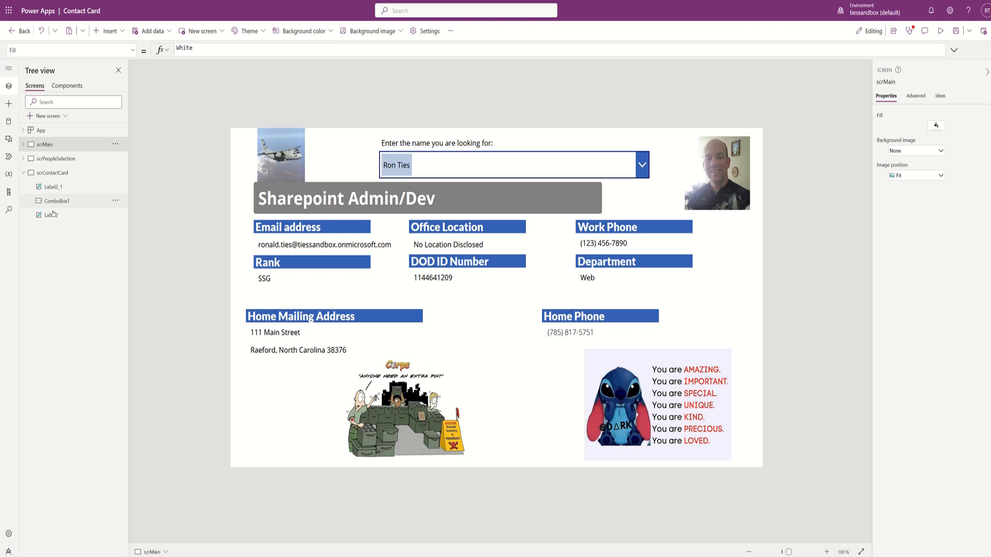
click(53, 172)
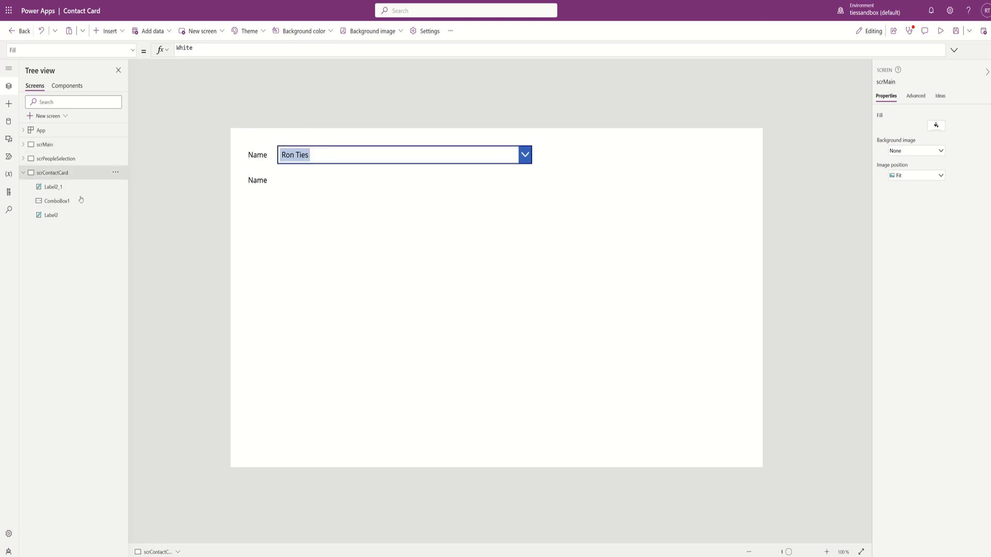
click(261, 185)
double_click(261, 183)
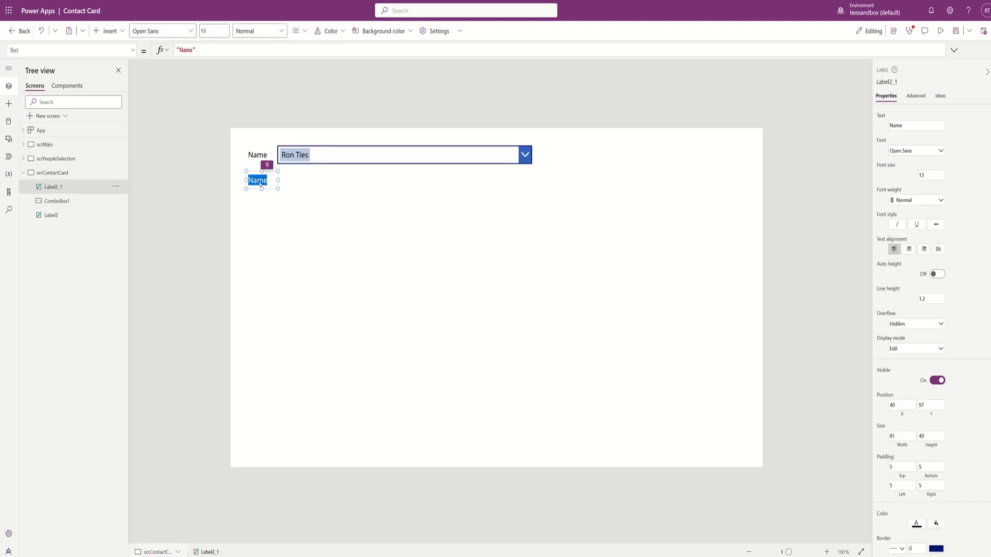
text(Email Address:)
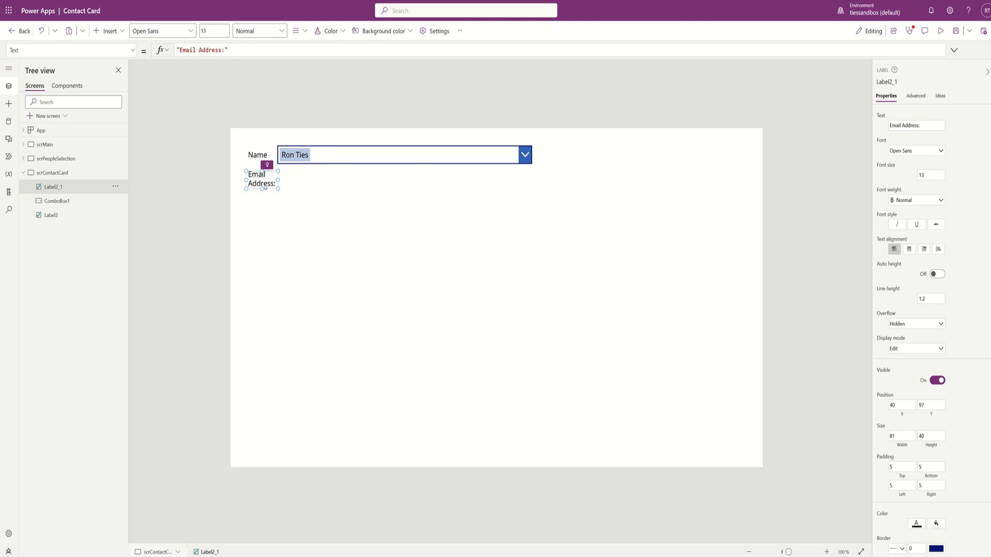
- Add an 'Office Location:' label below it and widen both labels onto one line
key(ctrl+v)
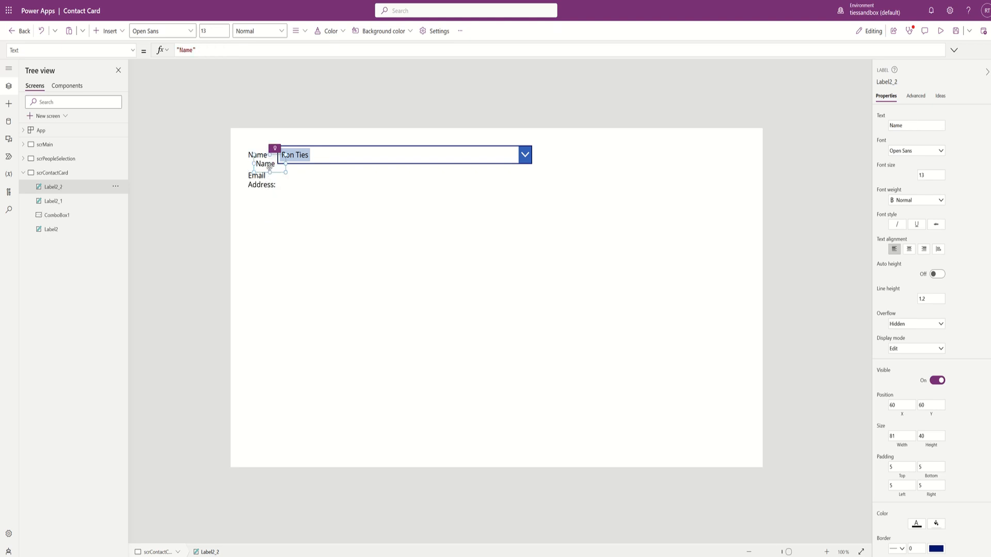
drag(272, 169, 263, 204)
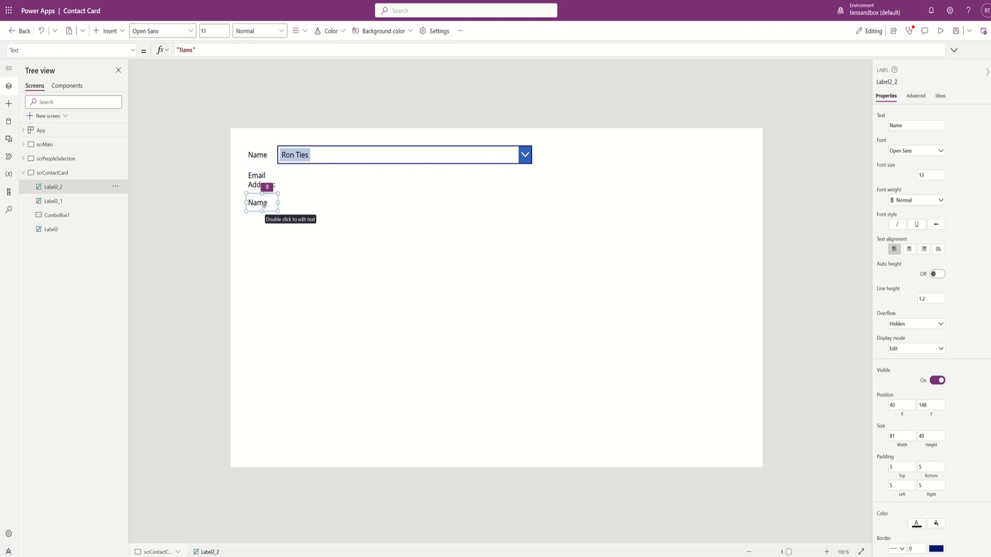
double_click(256, 204)
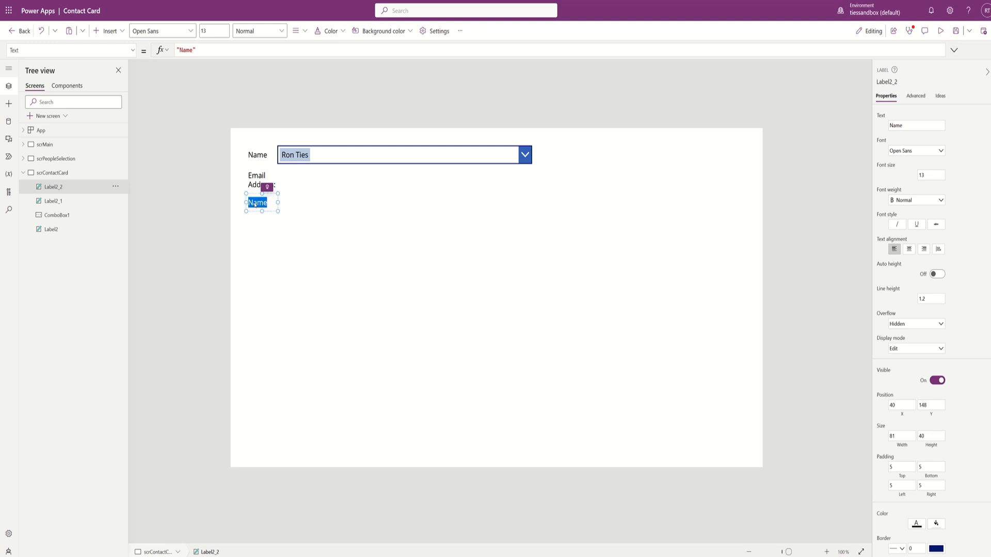
text(Office Location:)
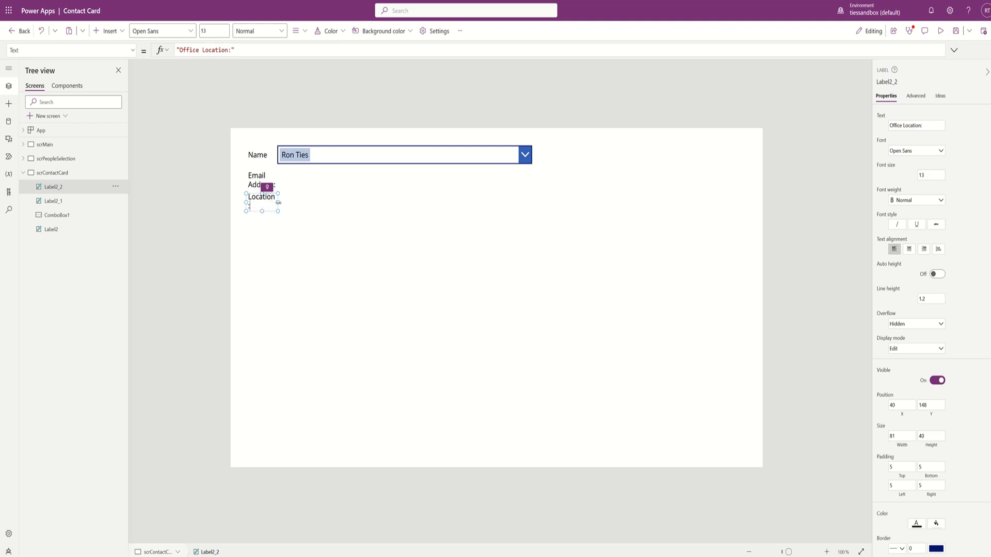
drag(289, 206, 308, 203)
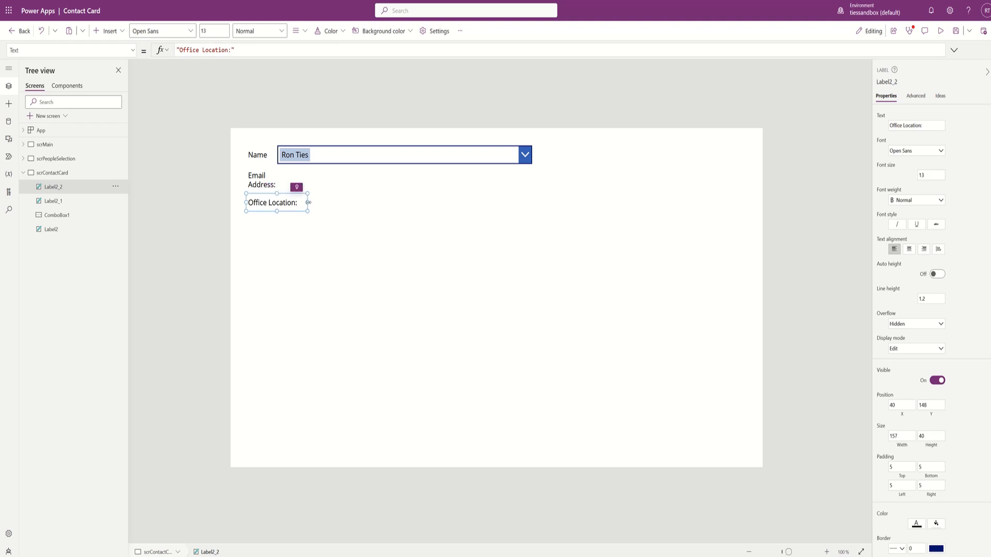
click(266, 184)
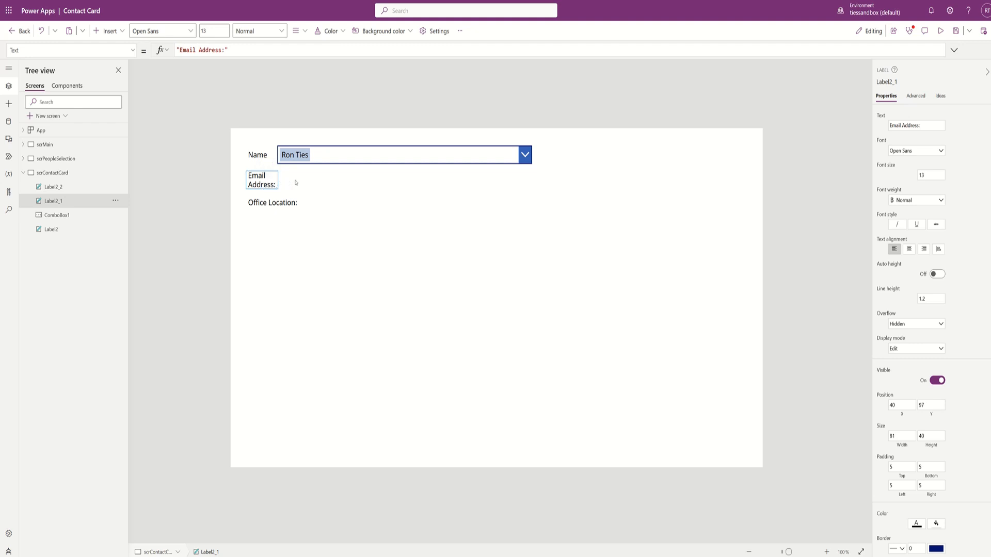
drag(280, 181, 301, 179)
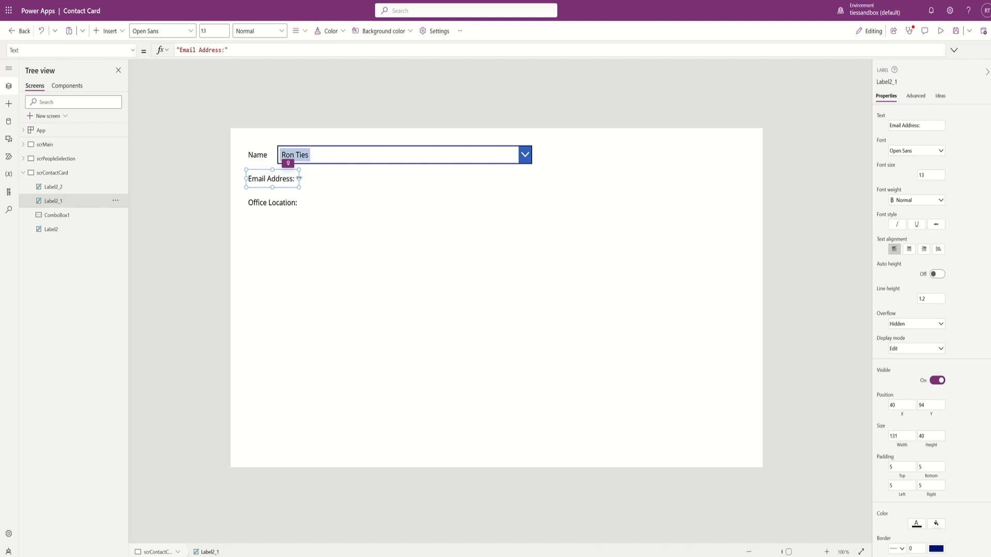
- Paste a Name label copy under Office Location: reading 'Work Phone:', then paste another copy
click(296, 240)
key(ctrl+v)
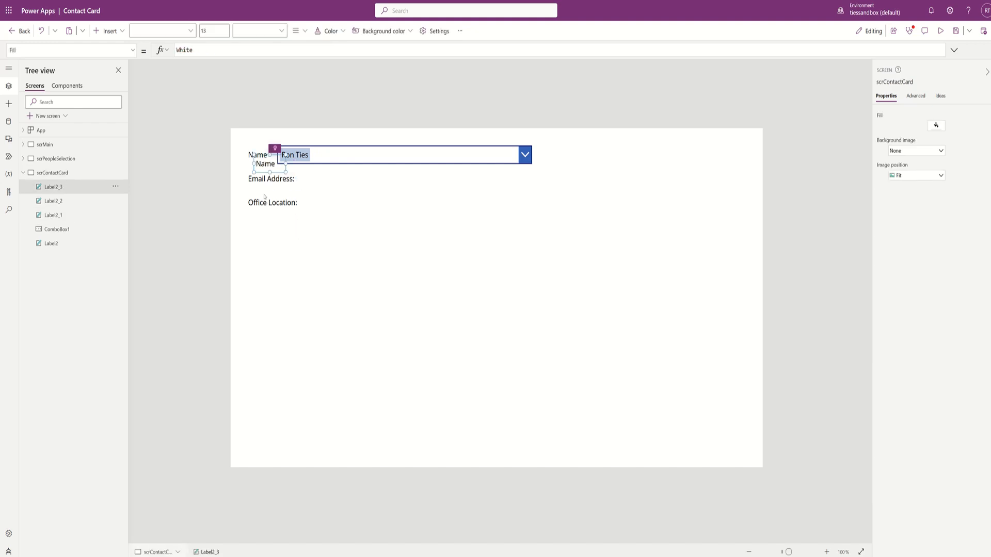
drag(262, 177, 305, 226)
double_click(258, 227)
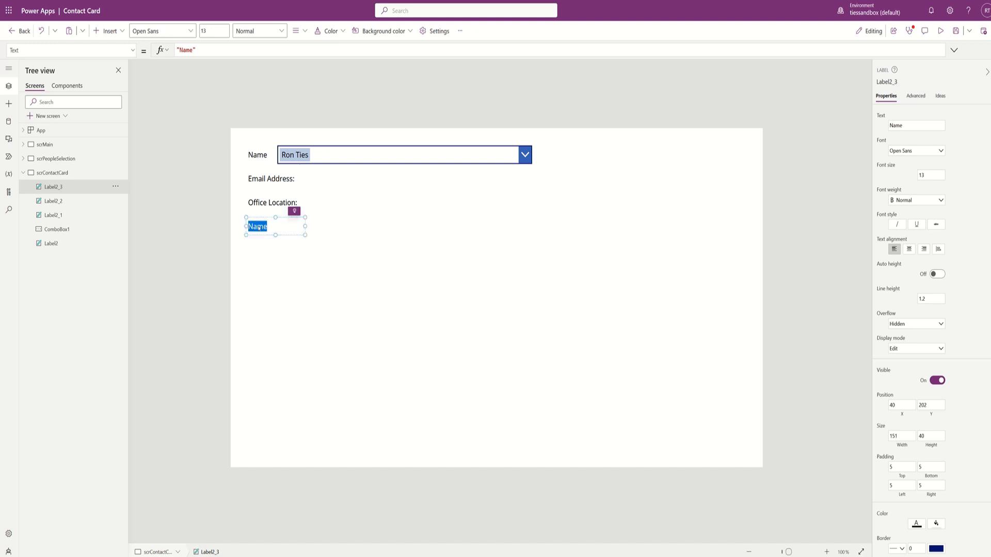
text(Work Phone:)
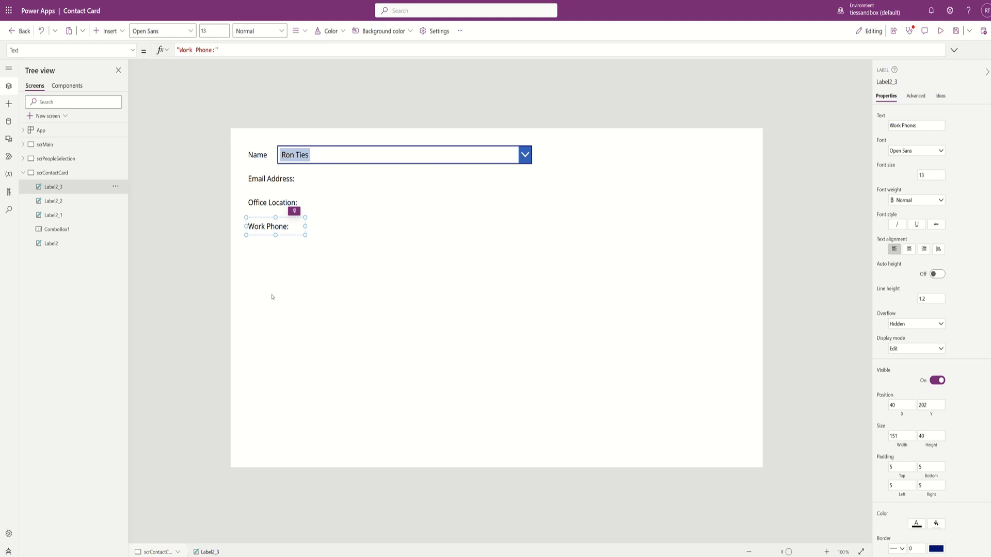
key(ctrl+v)
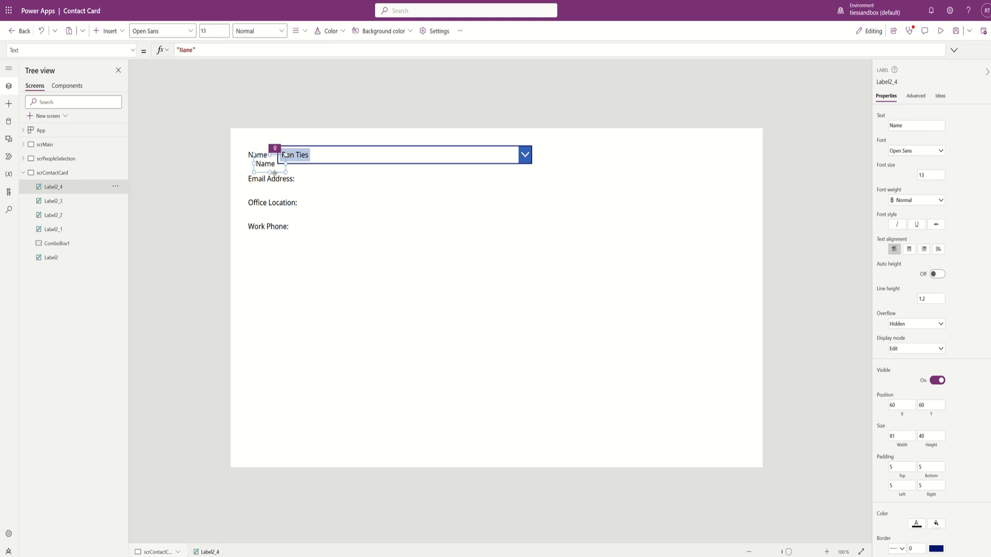
drag(275, 163, 477, 184)
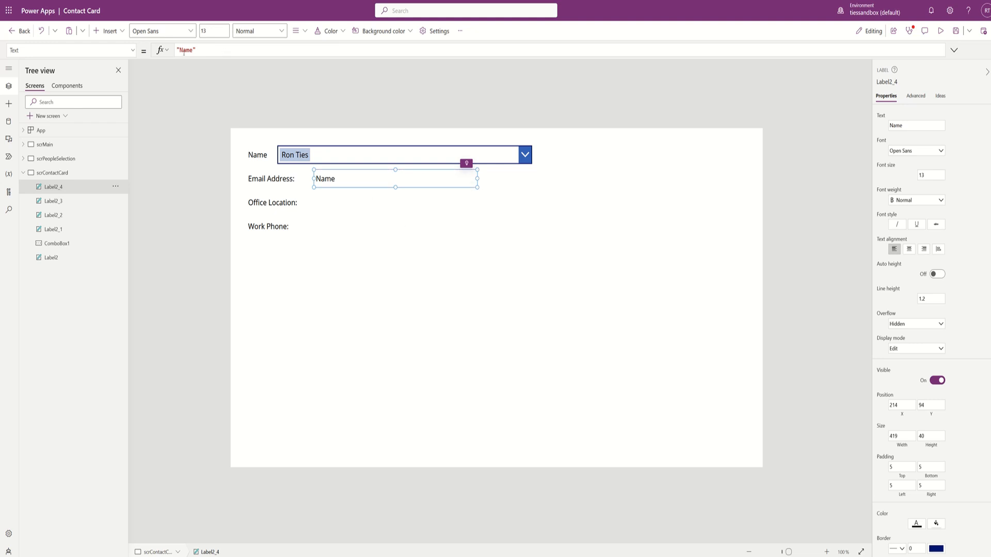
click(201, 50)
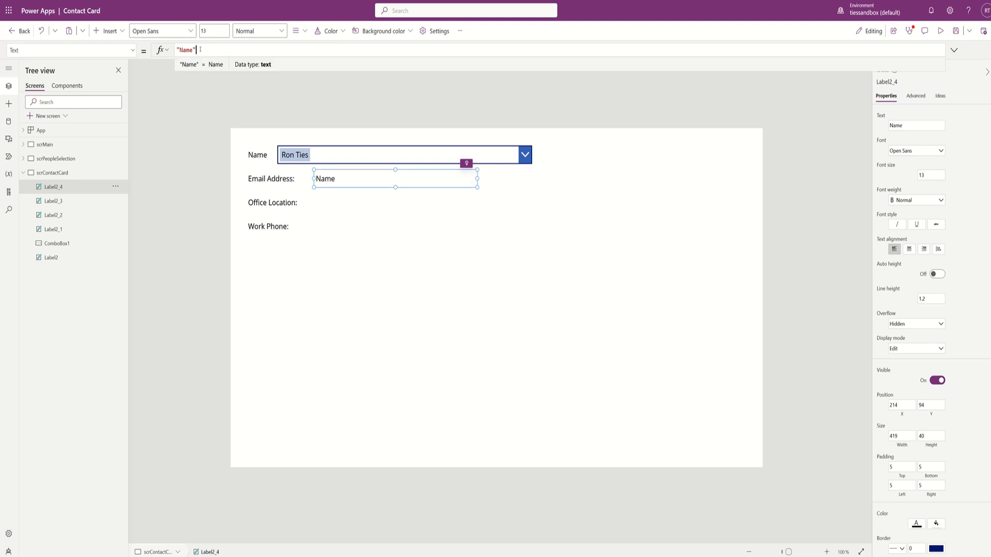
double_click(189, 50)
triple_click(220, 55)
- Rename the Name combo box to cbName1 after 'cbName' is rejected as already in use
click(431, 156)
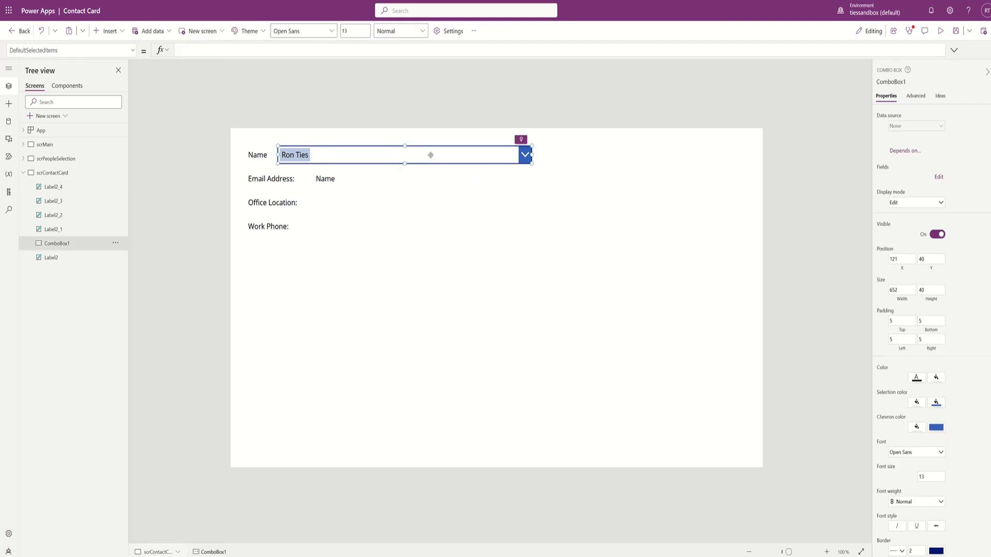
click(886, 82)
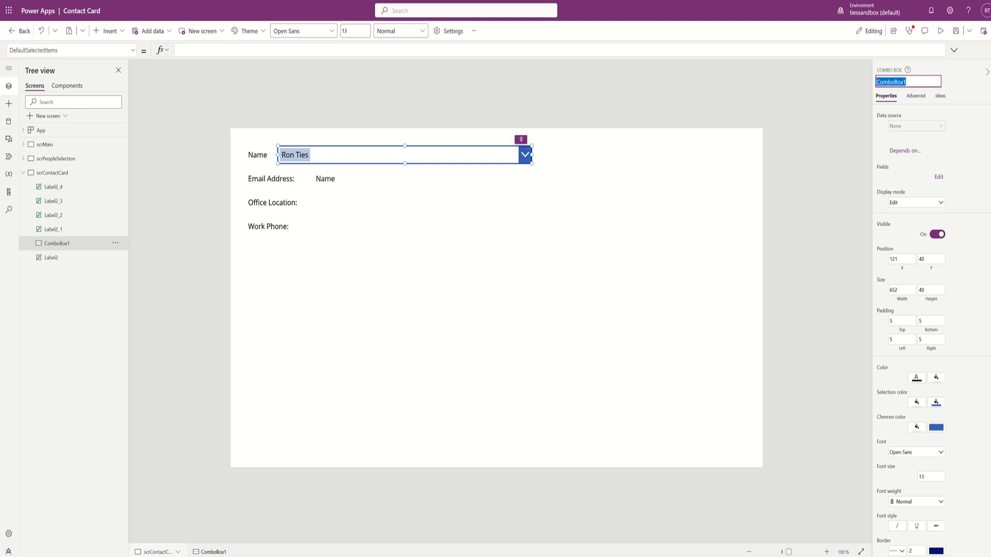
text(cbName)
key(Return)
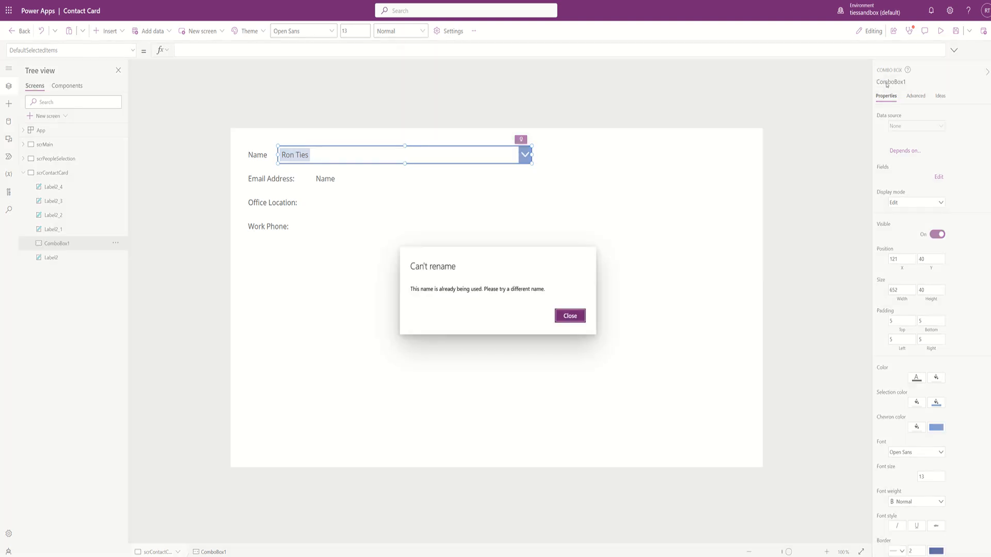
click(568, 316)
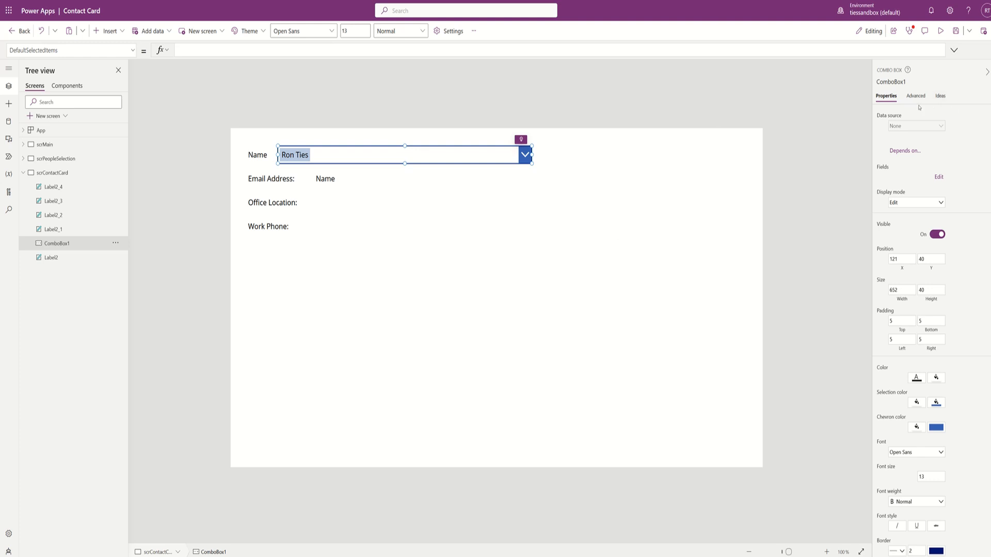
click(895, 81)
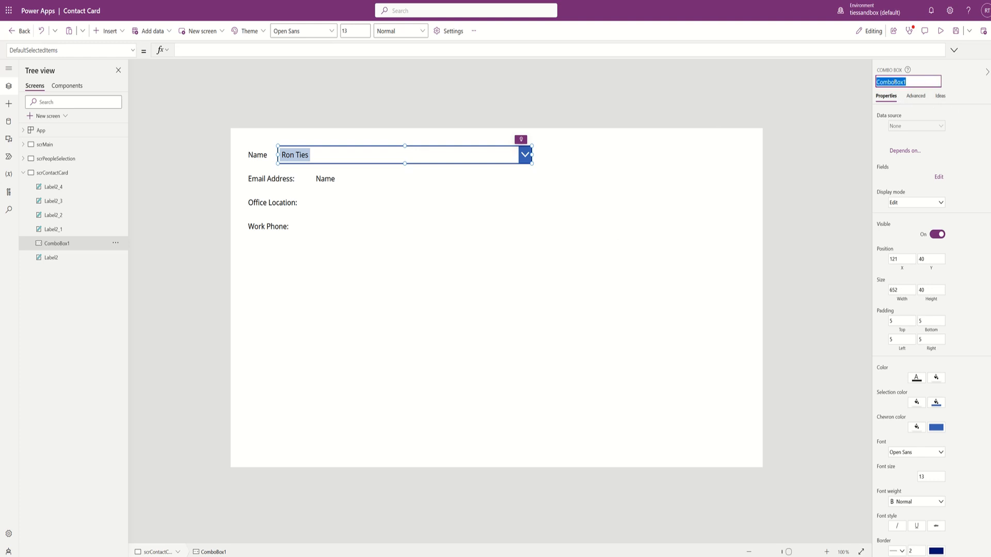
text(cbName1)
key(Return)
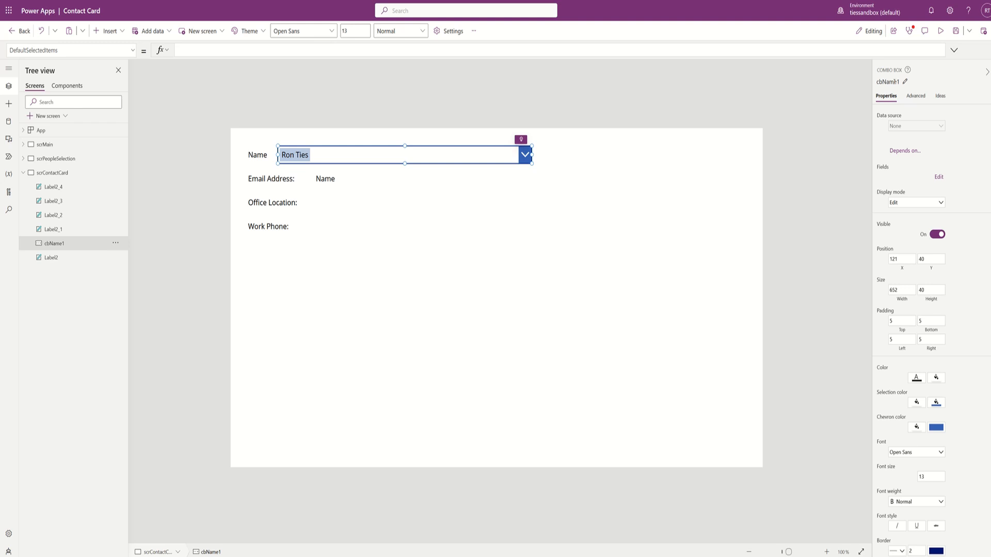
click(894, 81)
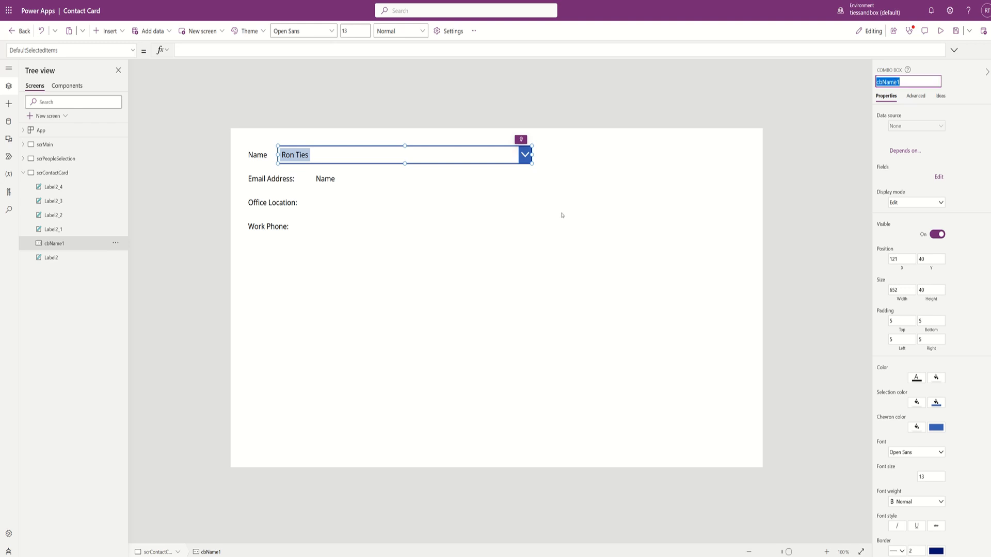
click(328, 181)
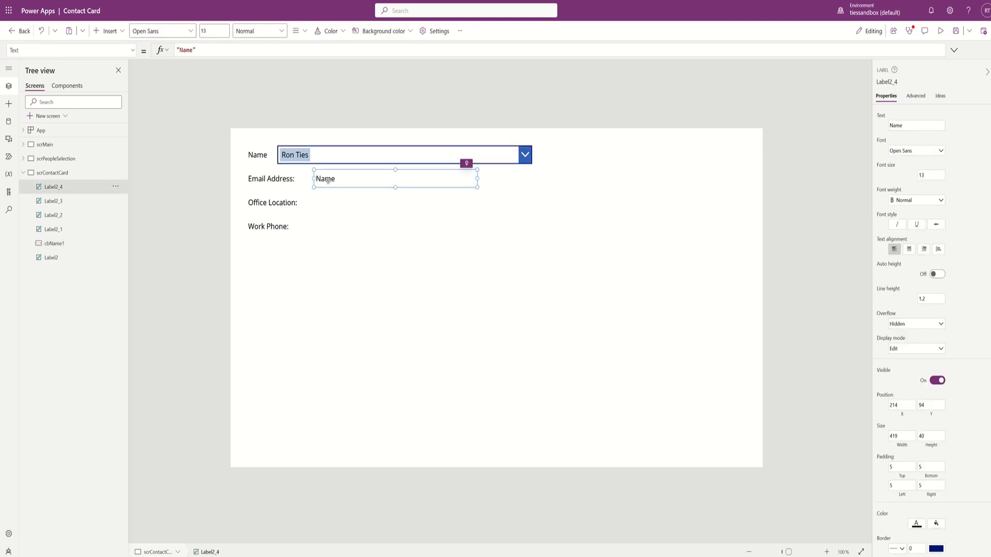
- Replace Label2_4's Text with Office365Users.UserProfile(cbName1.Selected.Mail).Mail
triple_click(226, 50)
text(cbName1)
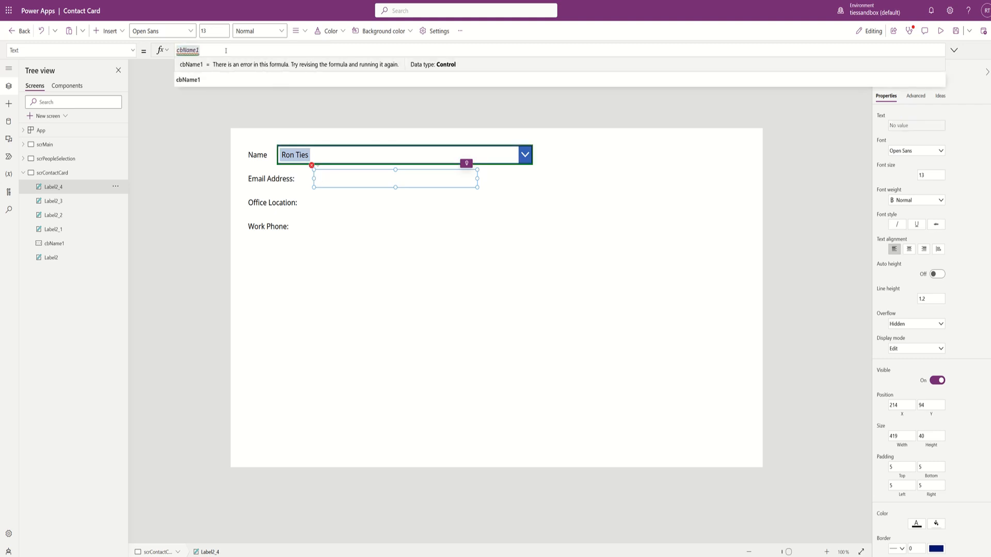
key(BackSpace)
key(BackSpace)
key(BackSpace)
key(BackSpace)
key(BackSpace)
key(BackSpace)
key(BackSpace)
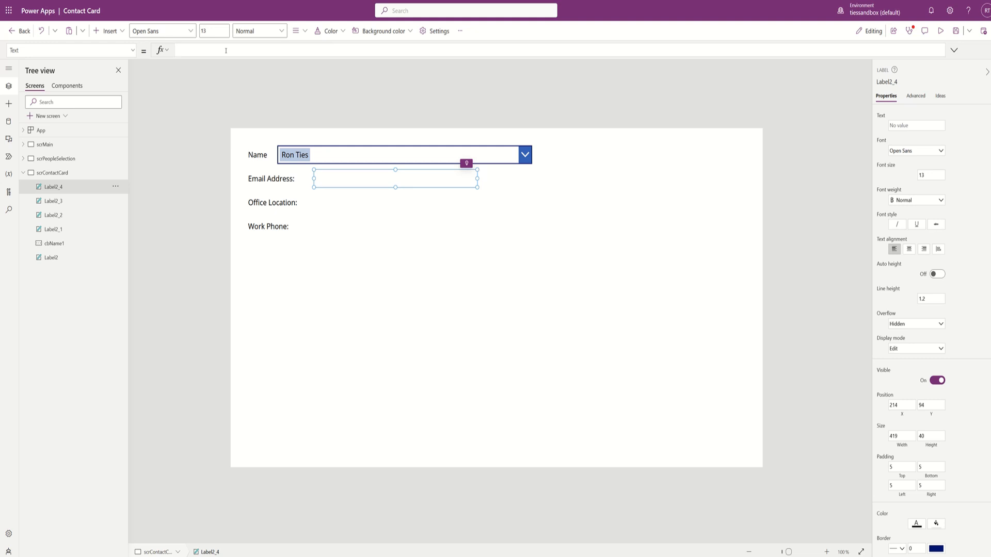
text(office)
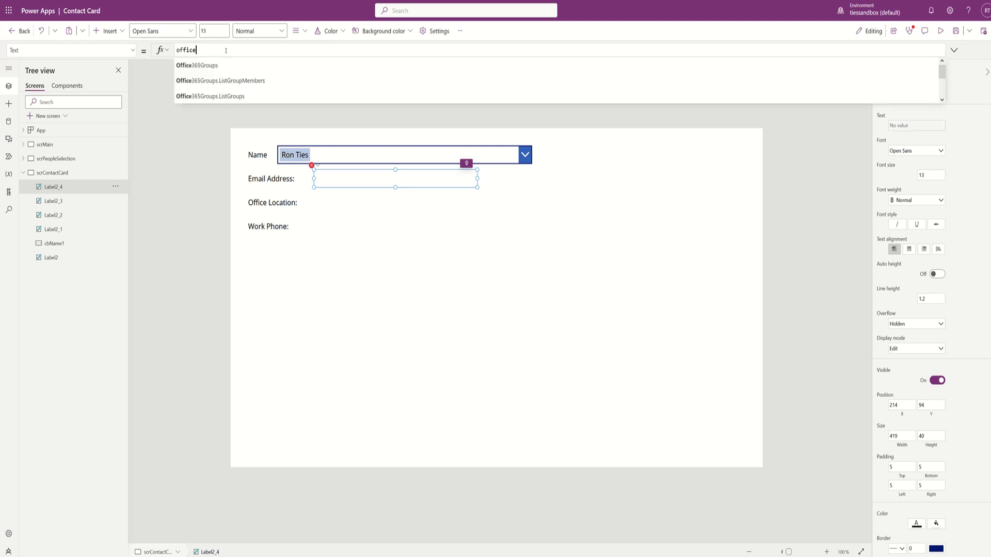
text(365user)
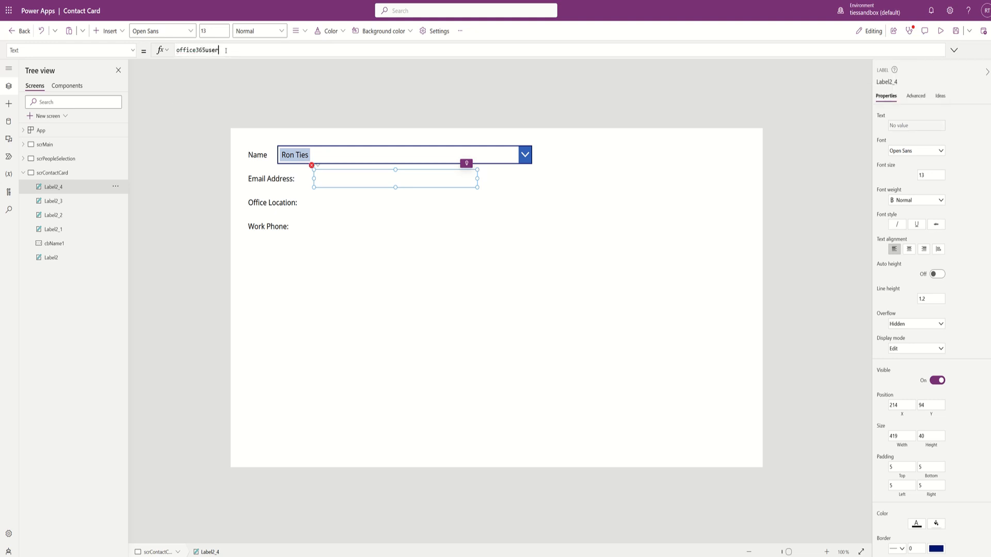
text(s.userpro)
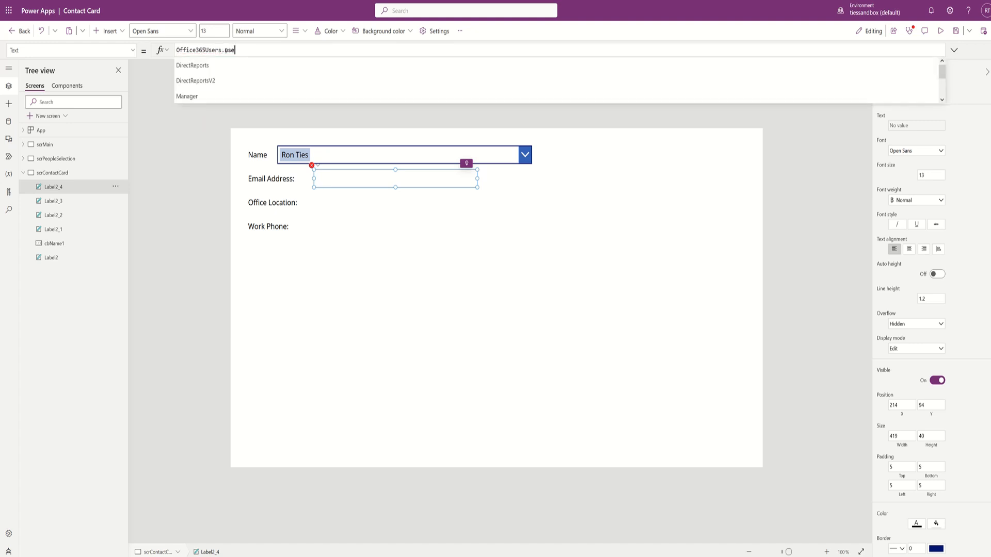
text(file()
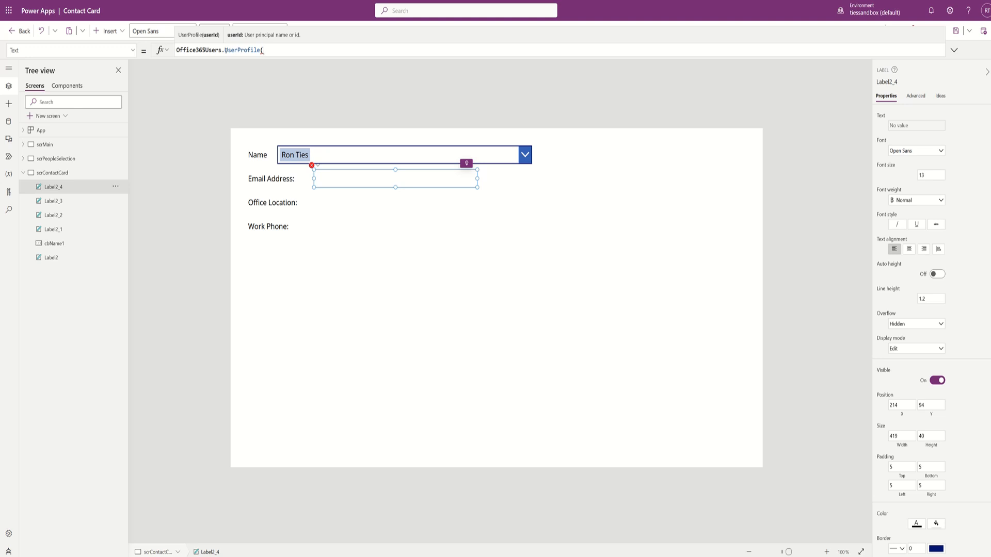
text(cbName1)
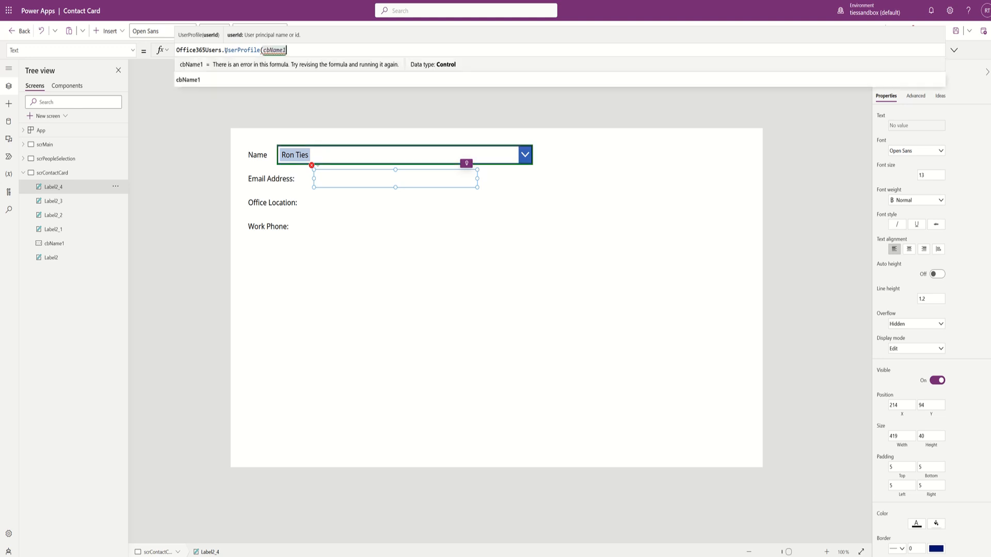
text(.)
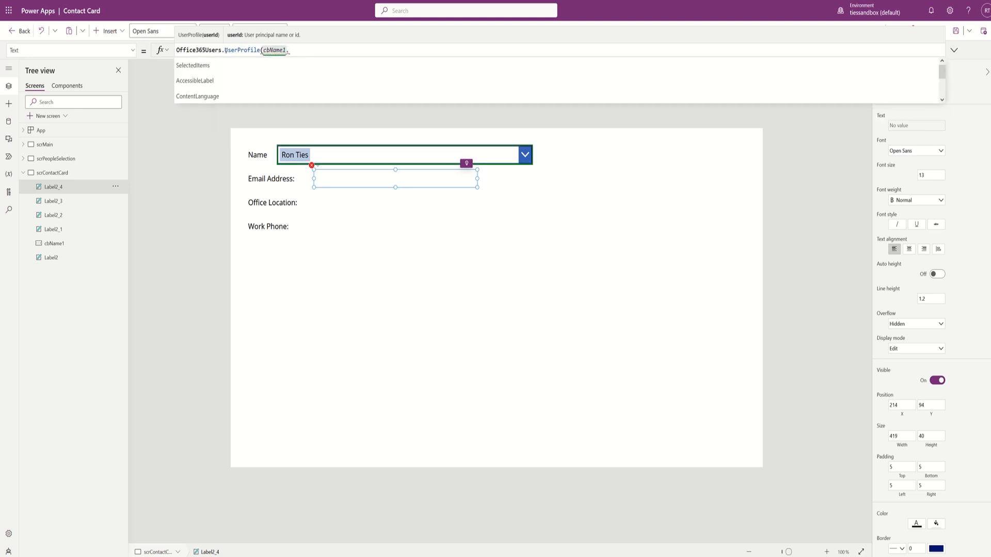
text(sle)
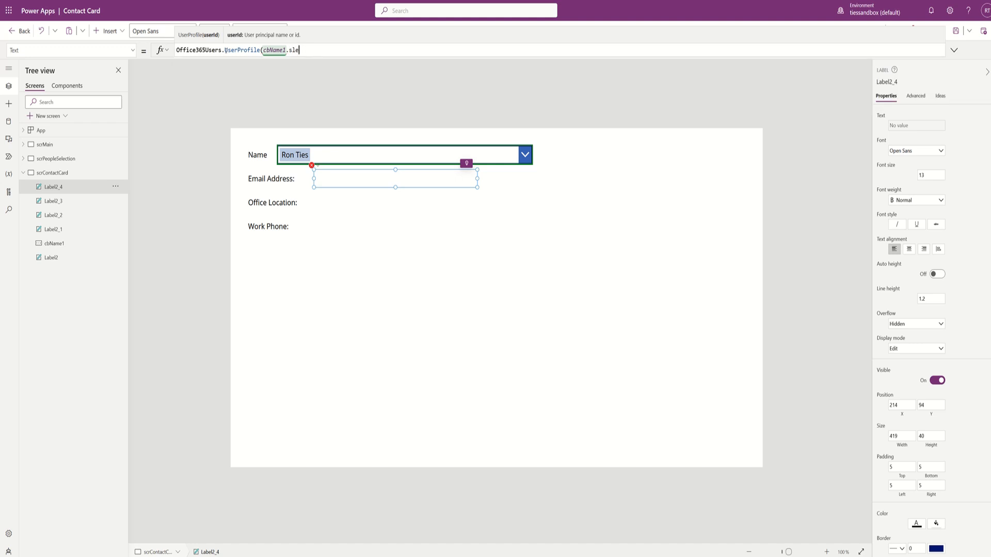
key(BackSpace)
key(BackSpace)
text(elect)
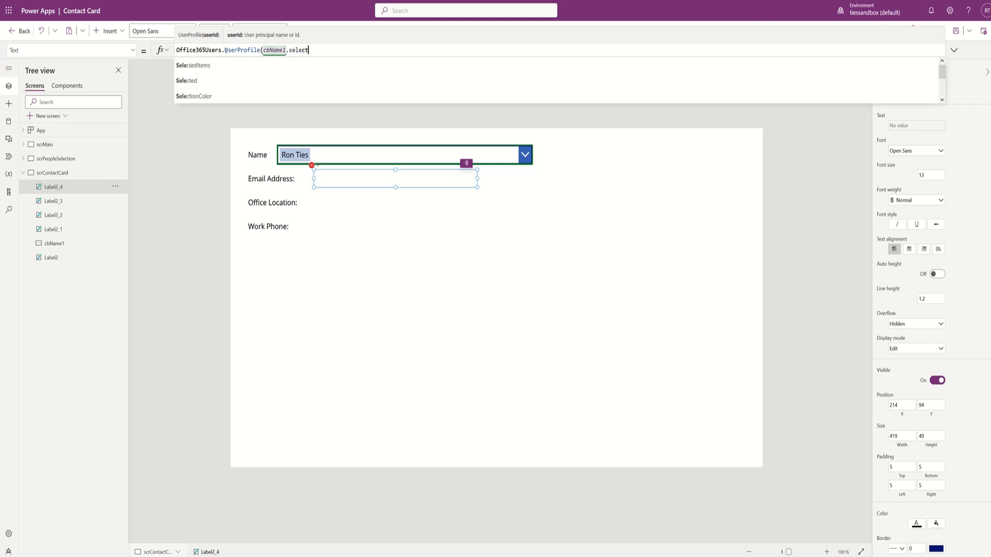
text(ed.)
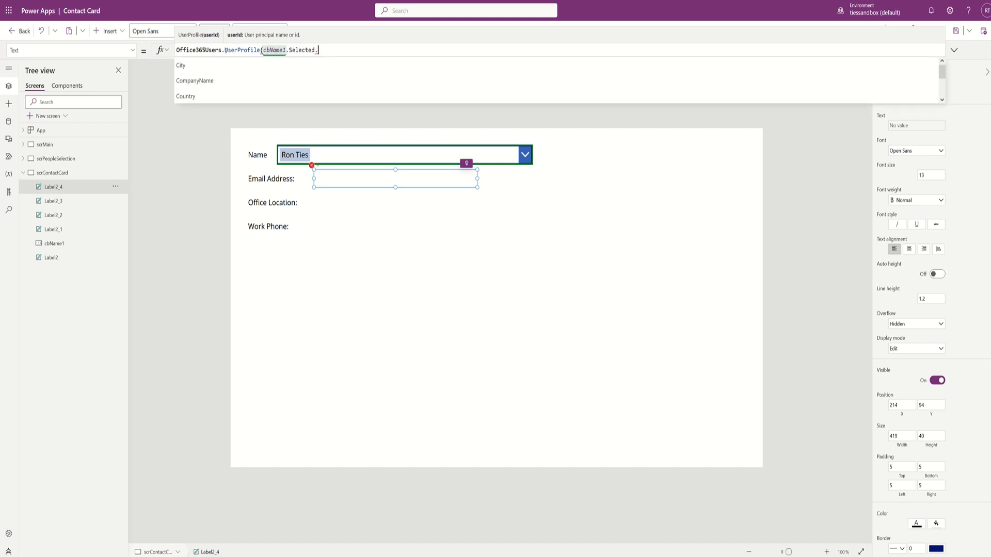
text(mail)
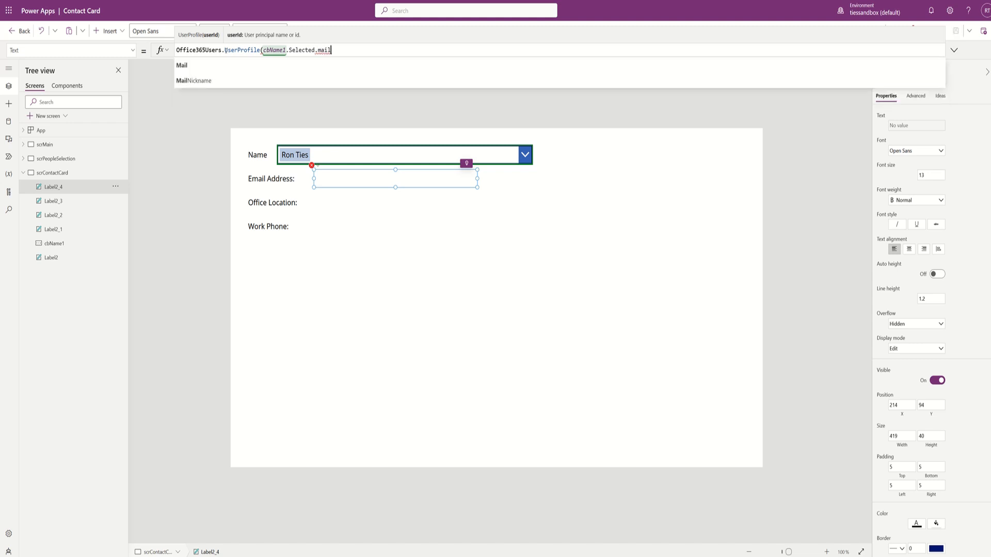
key(Down)
key(Tab)
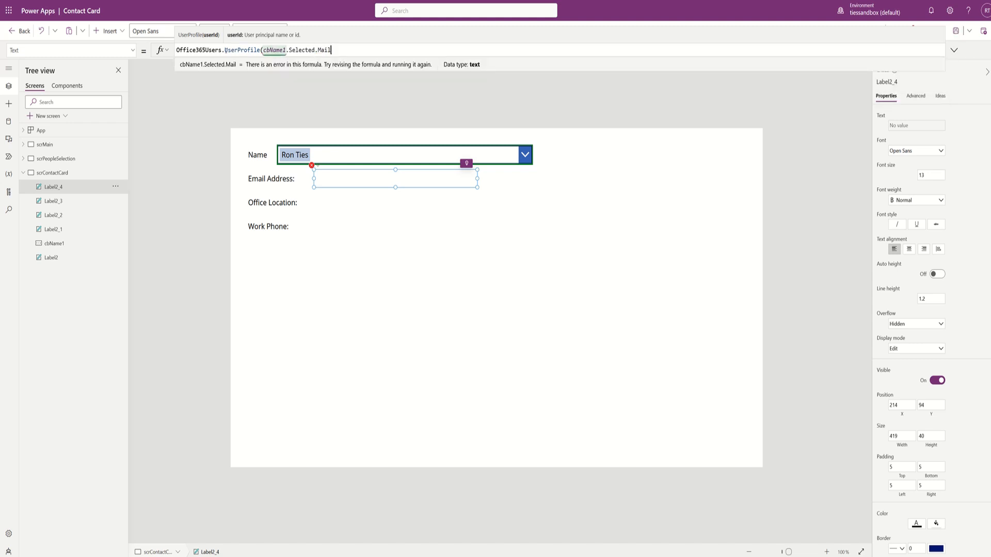
text().)
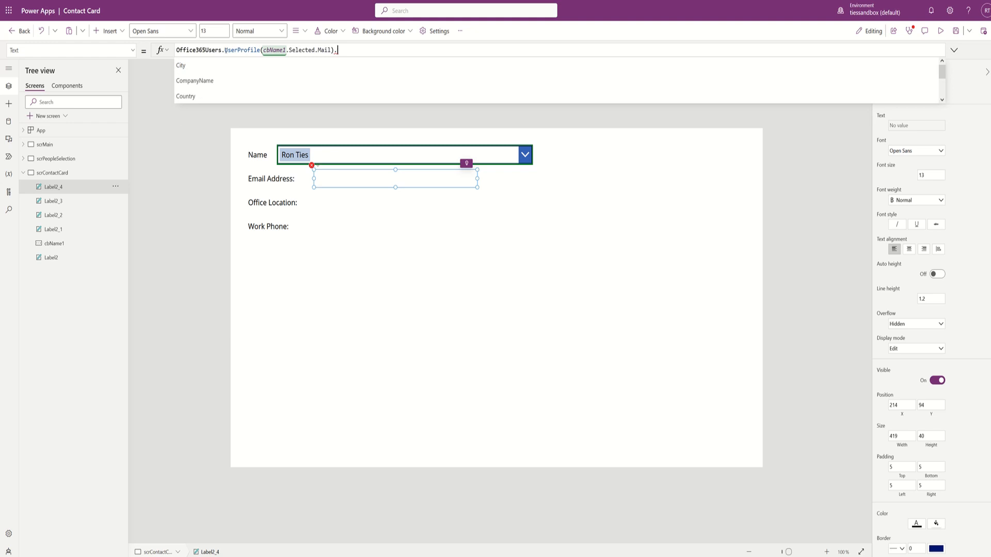
text(mail)
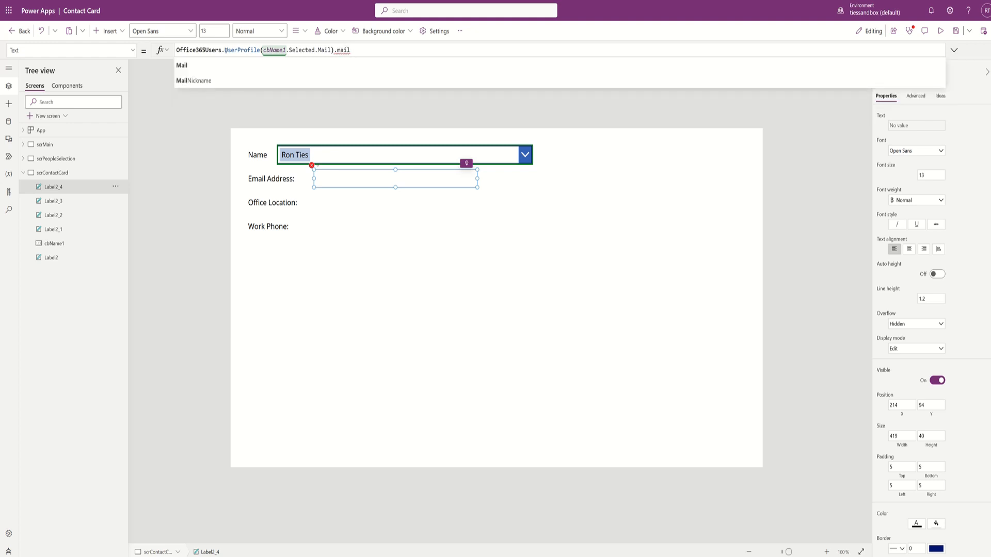
key(Down)
key(Tab)
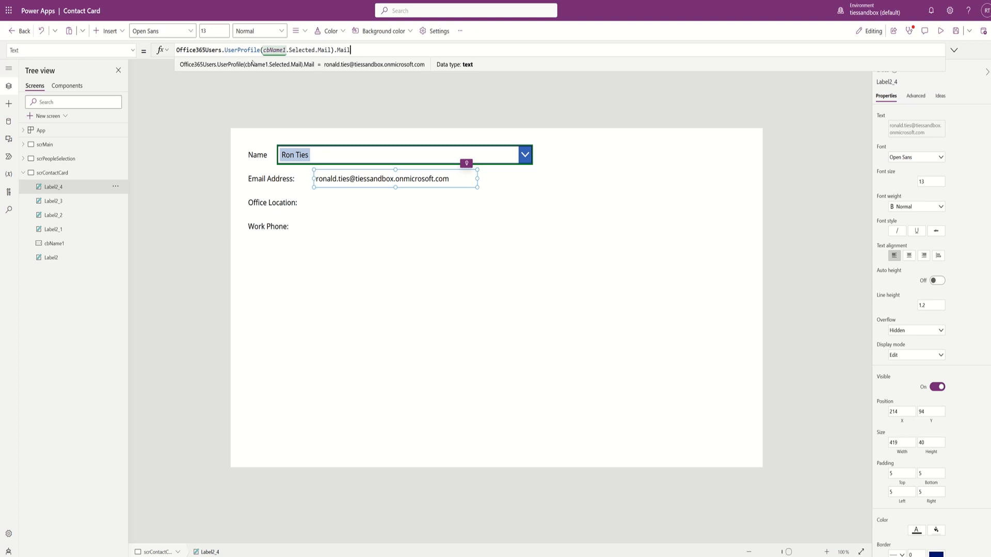
- Trim the trailing Mail lookup and UserProfile wrapper, aiming for cbName1.Selected.Mail
click(354, 50)
double_click(364, 49)
key(ctrl+a)
key(ctrl+c)
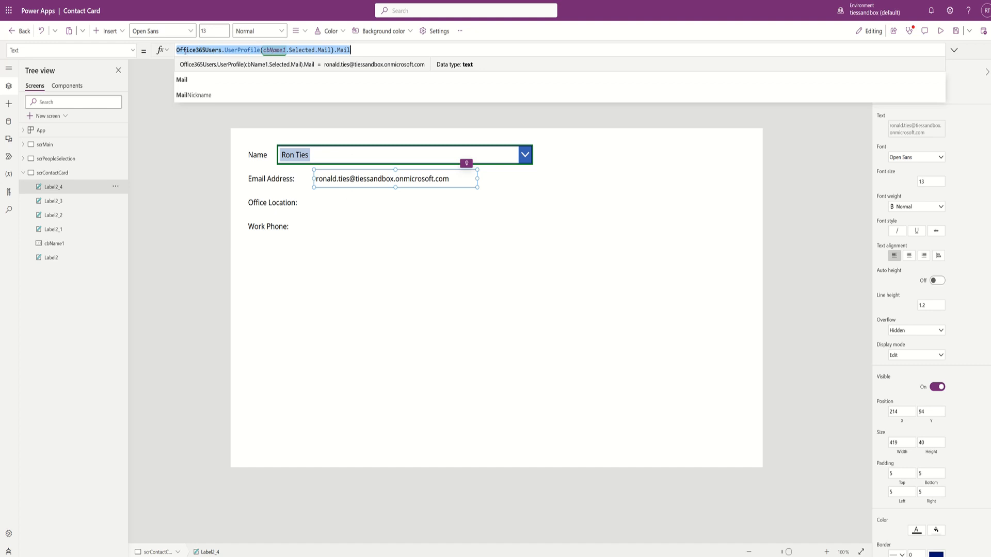
click(372, 46)
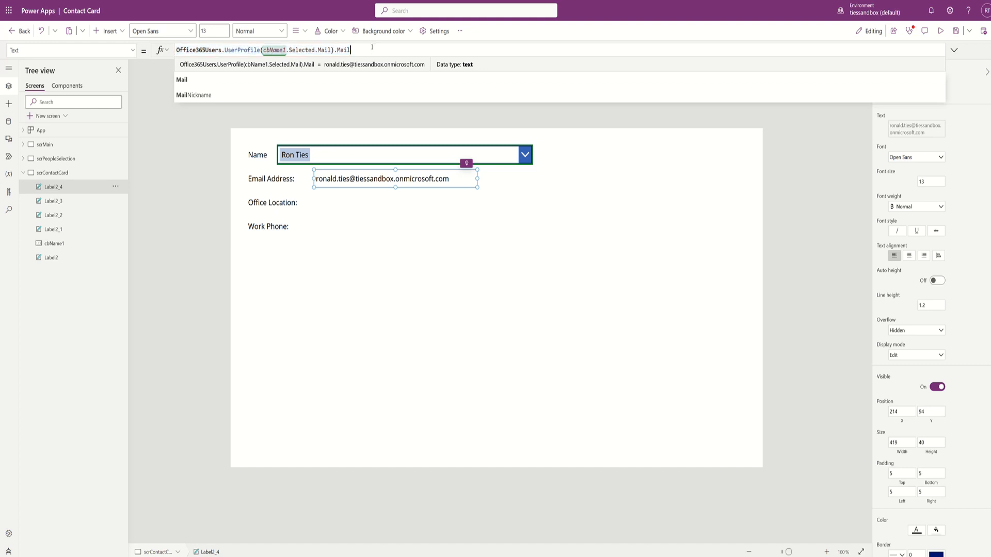
key(BackSpace)
key(BackSpace)
key(BackSpace)
key(BackSpace)
key(BackSpace)
key(BackSpace)
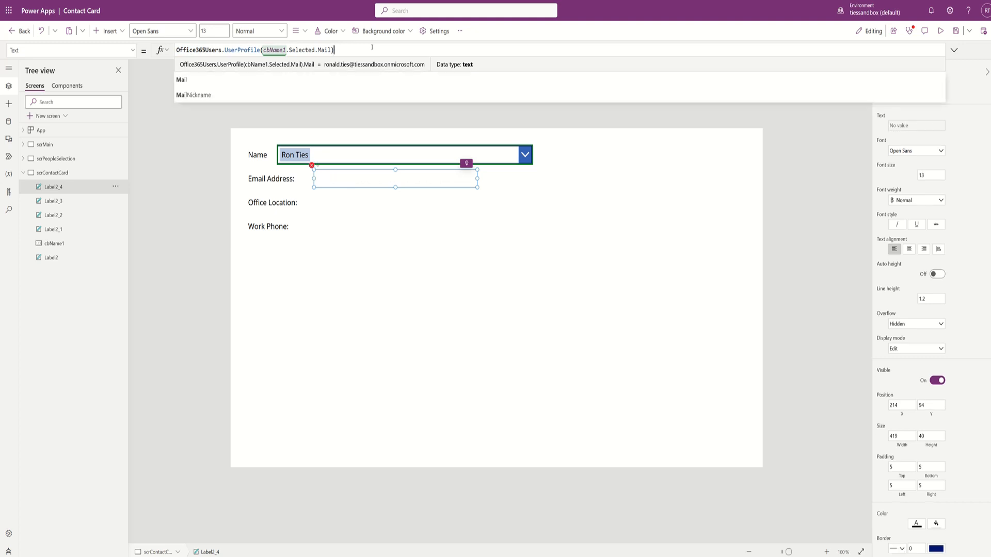
key(ctrl+Left)
key(ctrl+Left)
key(ctrl+Left)
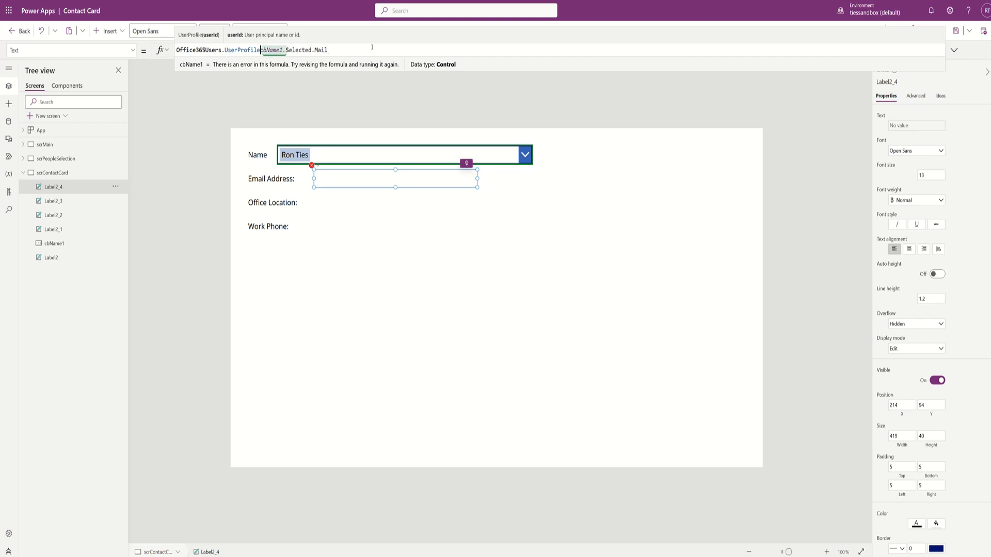
key(BackSpace)
key(BackSpace)
key(BackSpace)
key(BackSpace)
key(BackSpace)
key(BackSpace)
key(BackSpace)
key(BackSpace)
key(BackSpace)
key(BackSpace)
key(BackSpace)
key(BackSpace)
key(BackSpace)
key(BackSpace)
key(BackSpace)
key(BackSpace)
key(BackSpace)
key(BackSpace)
key(BackSpace)
key(BackSpace)
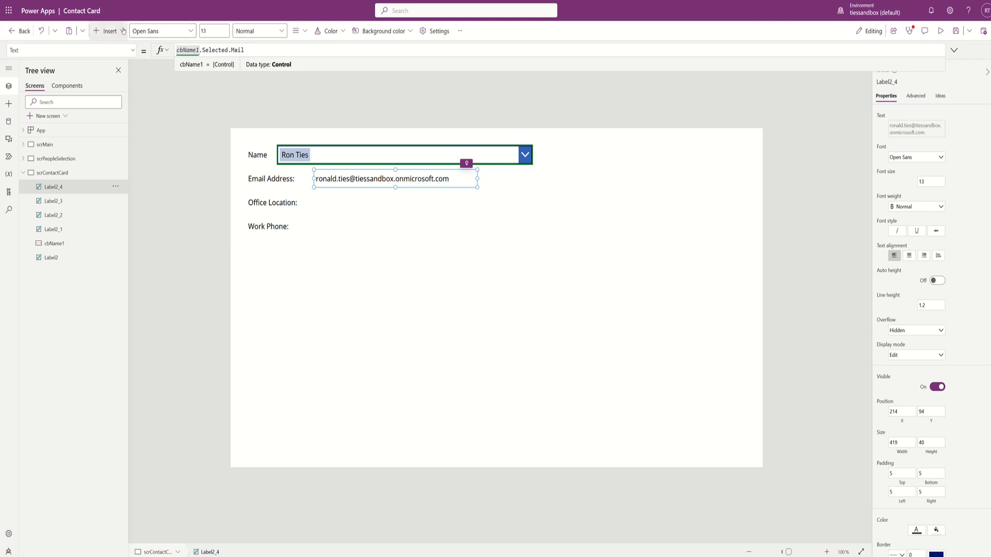
- Insert a new text label, Label3, and place it beside Office Location:
click(107, 31)
click(116, 84)
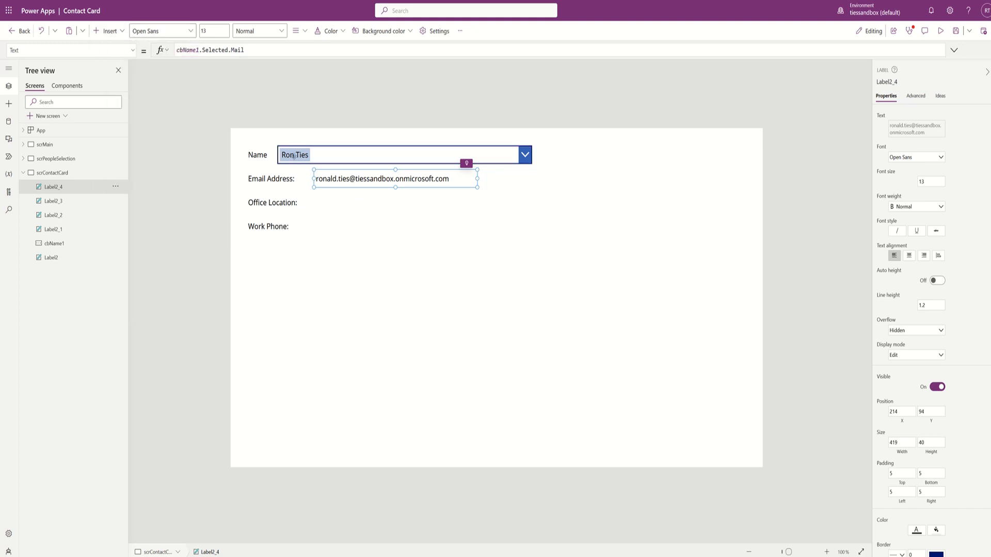
drag(299, 170, 500, 202)
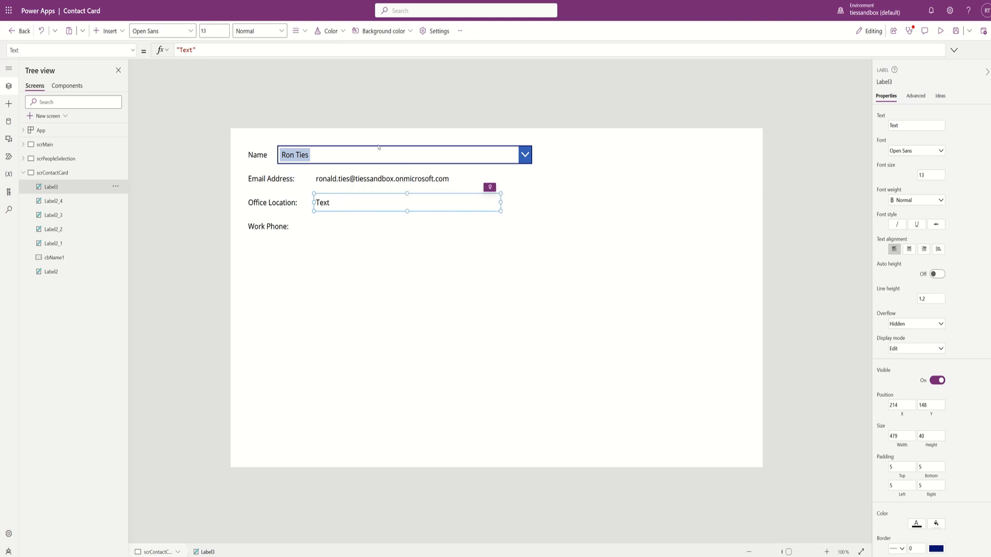
- Set Label3's Text to Office365Users.UserProfile(cbName1.Selected.Mail).OfficeLocation
triple_click(214, 52)
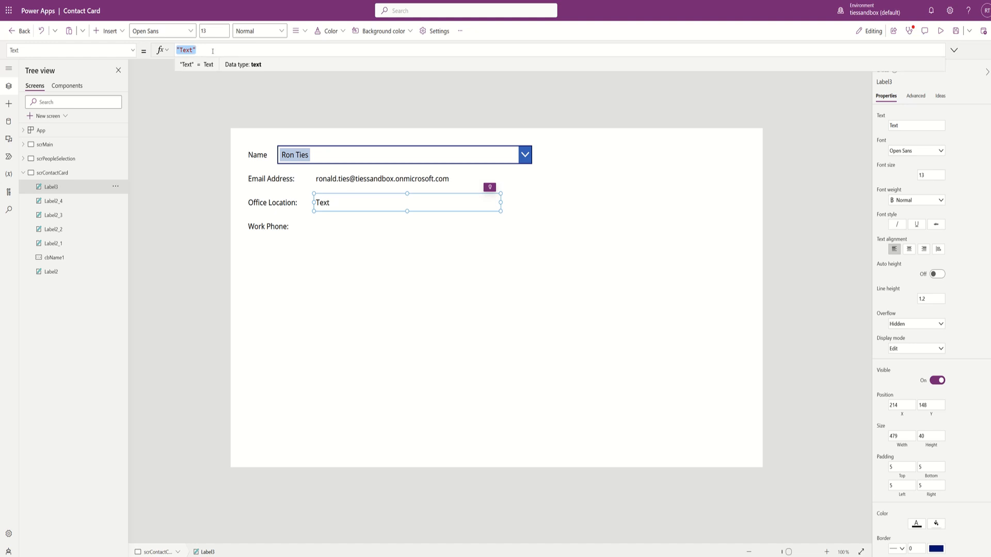
key(ctrl+v)
key(BackSpace)
key(BackSpace)
key(BackSpace)
key(BackSpace)
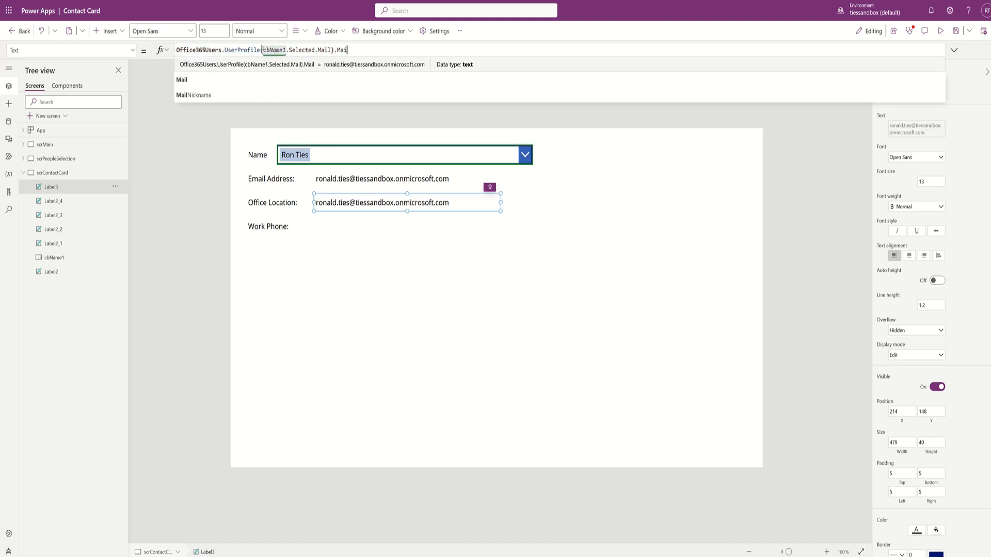
text(office)
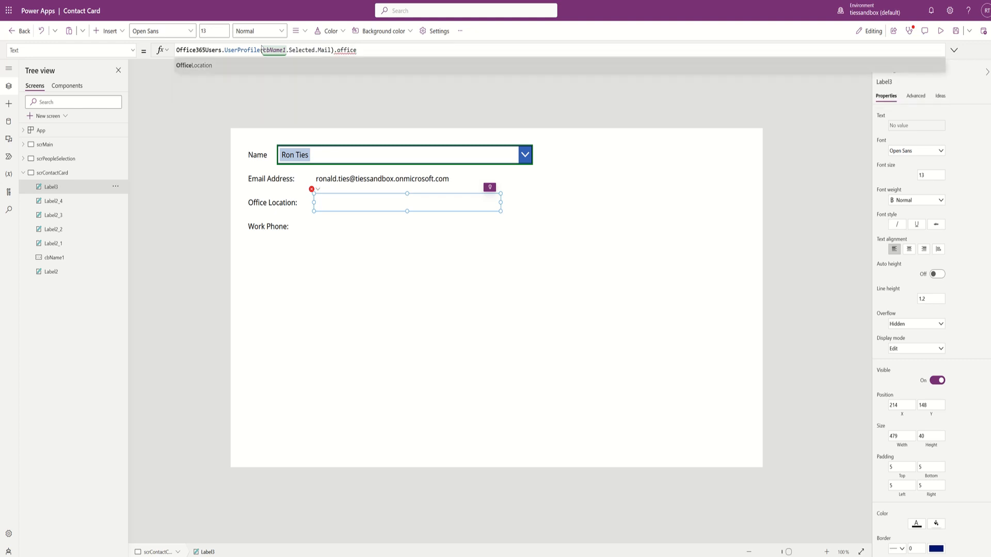
key(Tab)
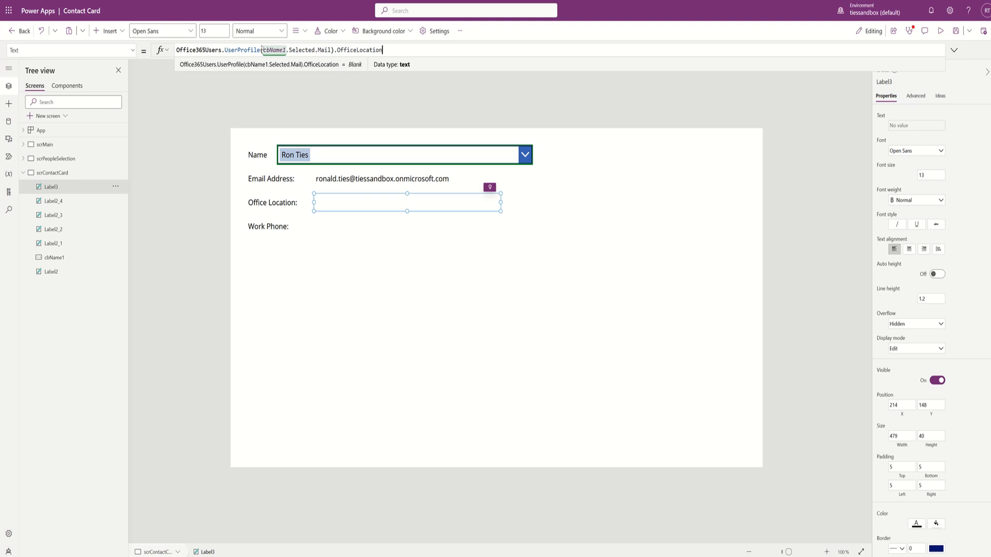
- Wrap Label3's formula in If(IsBlank(...)) with 'No Disclosed Location Given' as the blank fallback
key(Home)
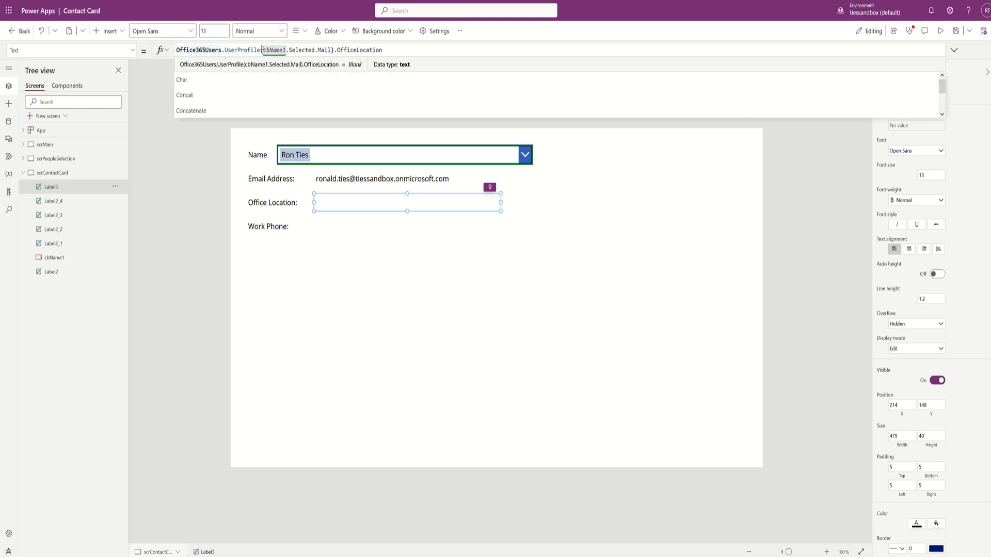
text(If()
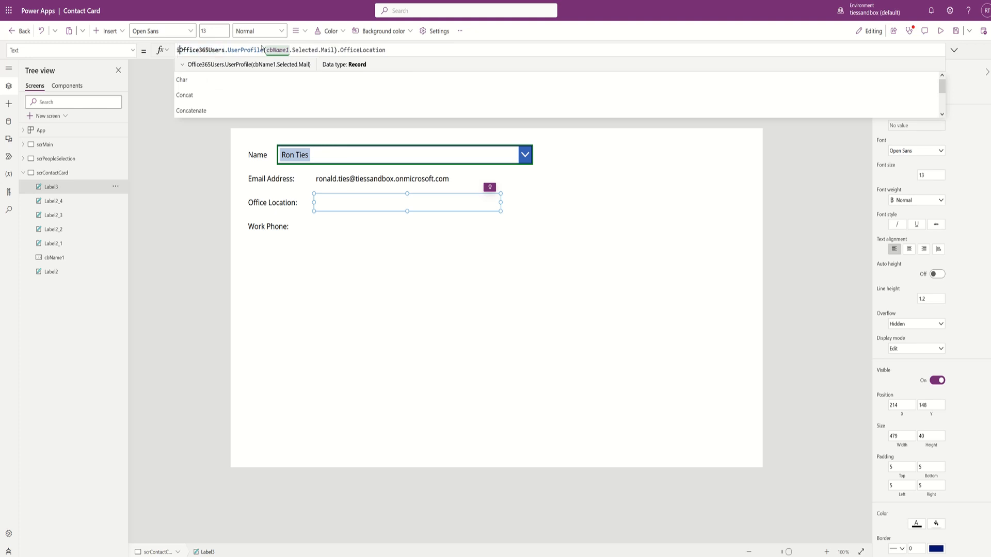
text(Isblank)
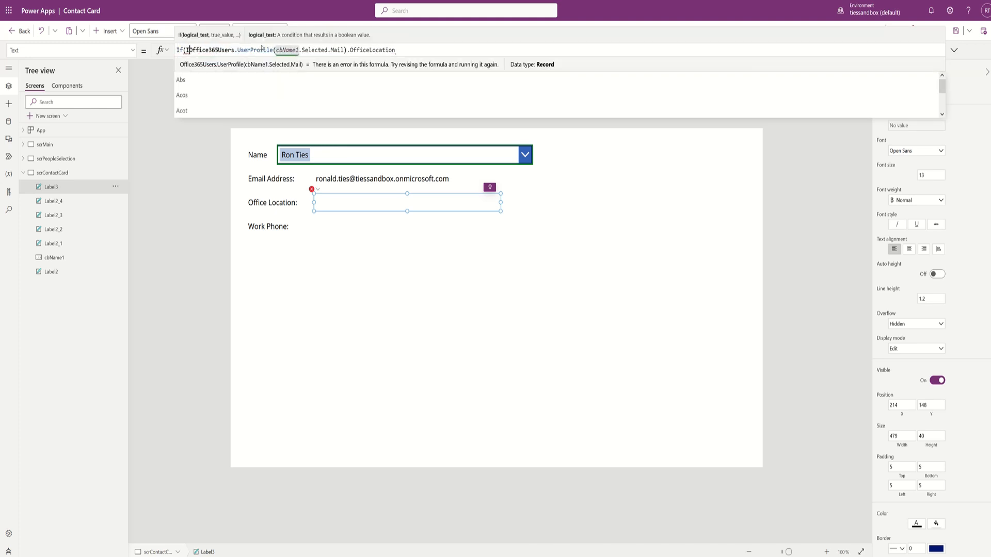
text(()
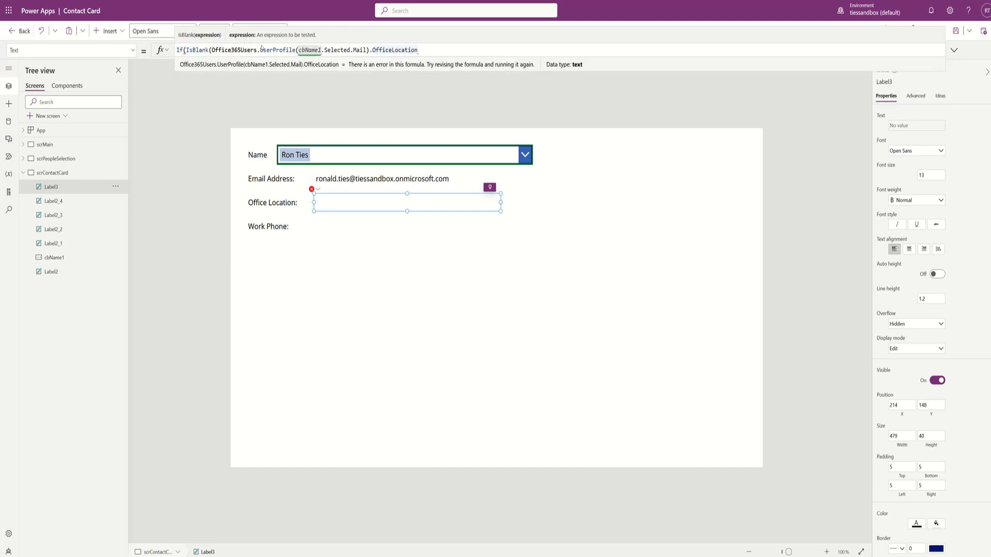
text())
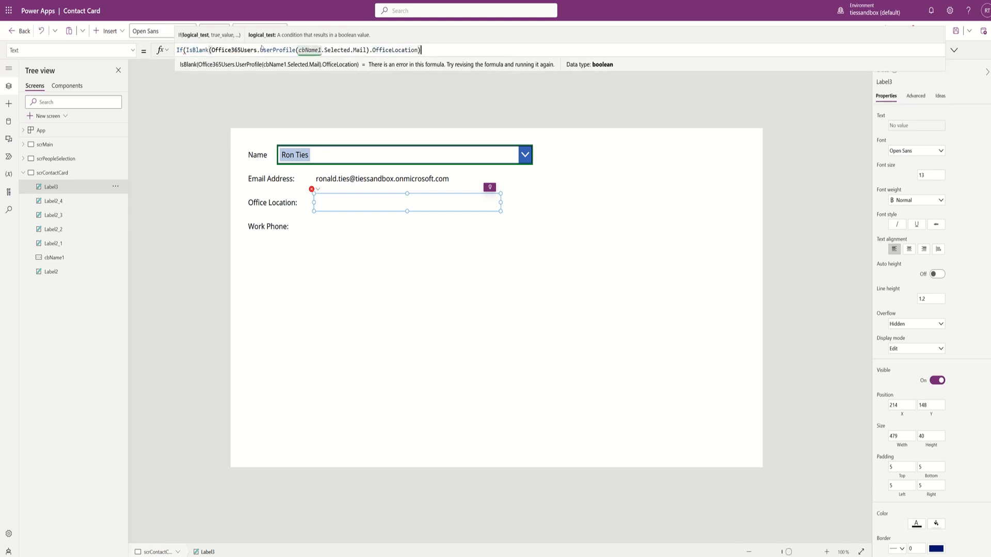
text(,)
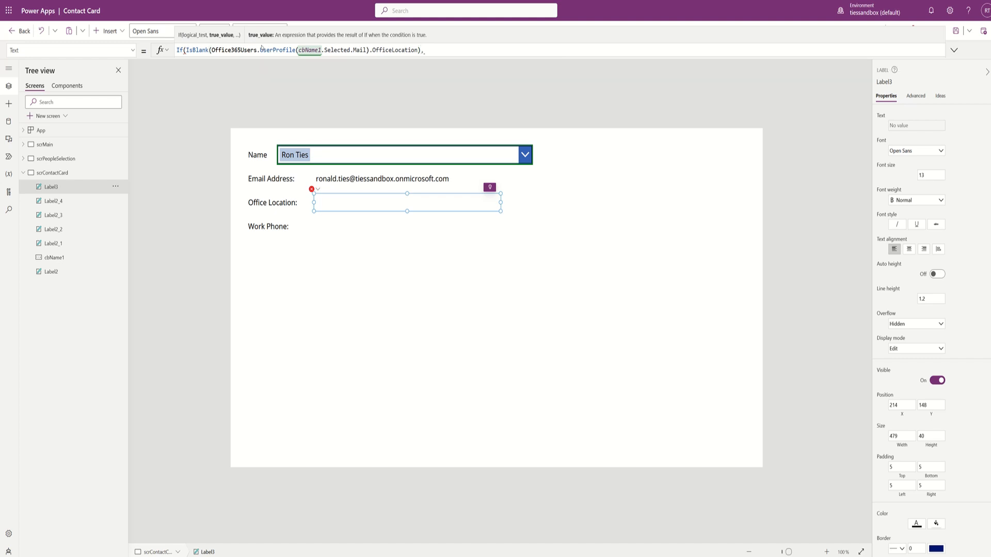
text("No Dei)
key(BackSpace)
key(BackSpace)
text(isco)
key(BackSpace)
text(losed Location Given",)
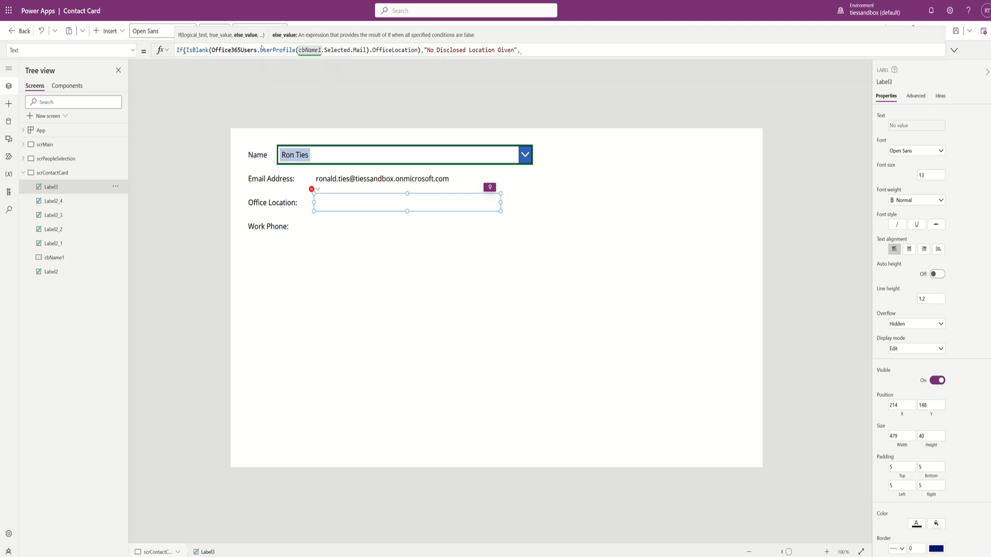
key(ctrl+v)
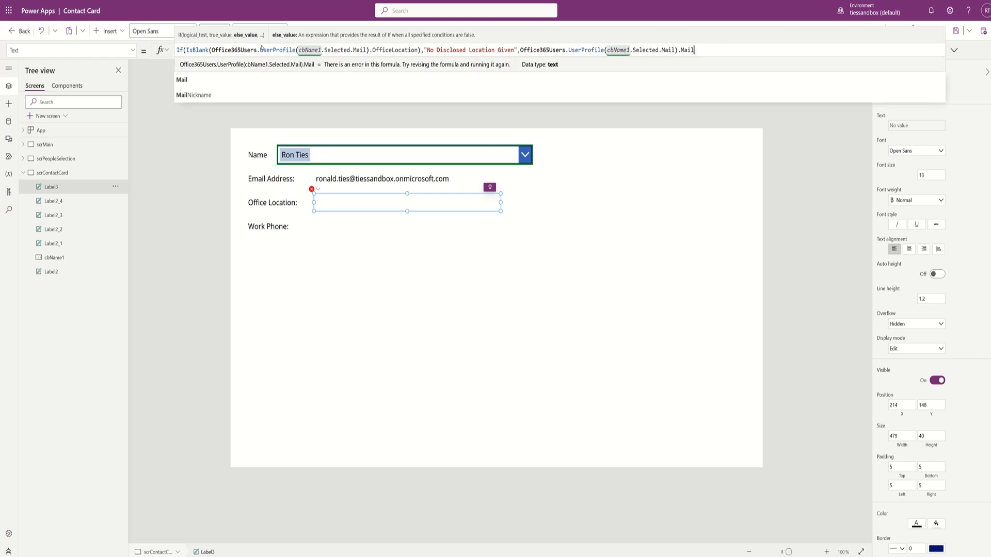
key(BackSpace)
key(BackSpace)
key(BackSpace)
key(BackSpace)
text(o)
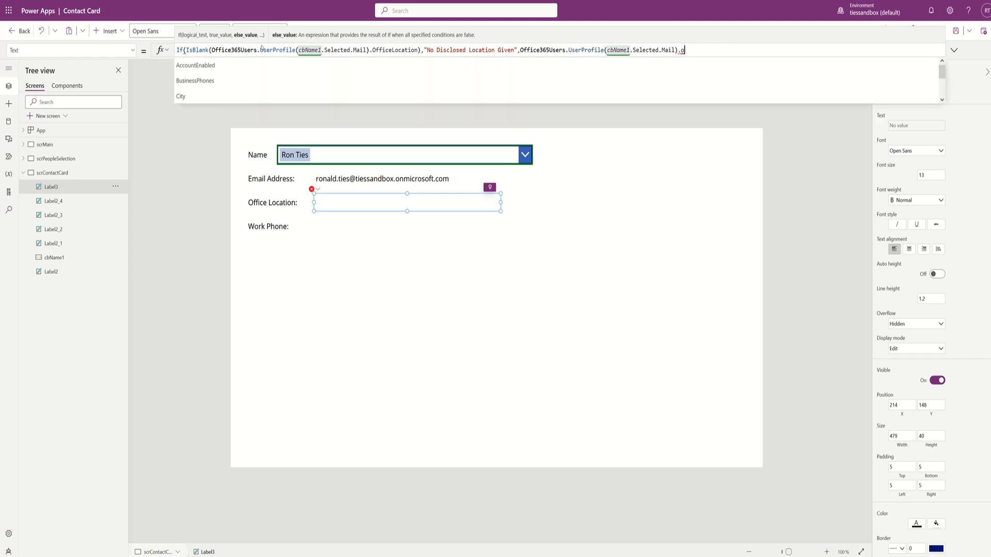
text(ffice)
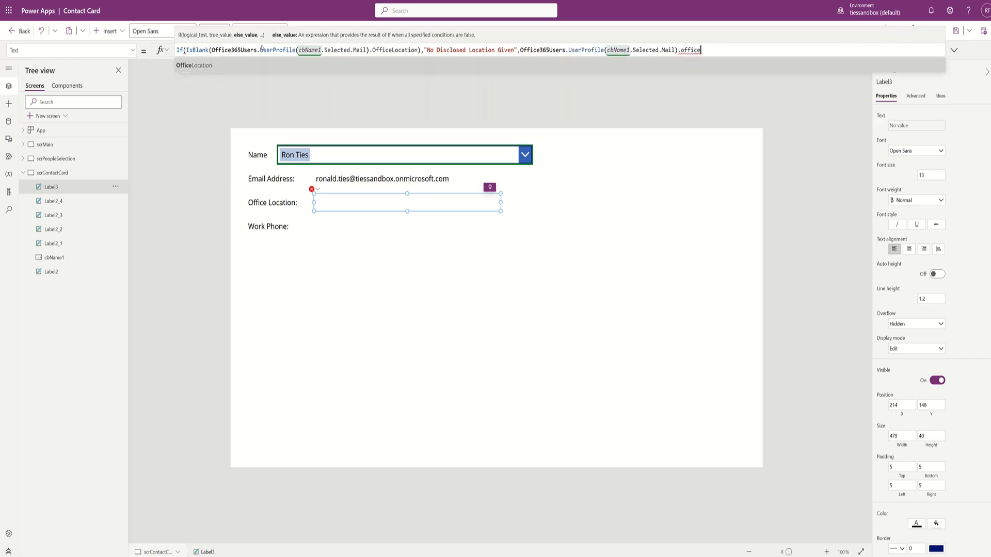
key(Tab)
text())
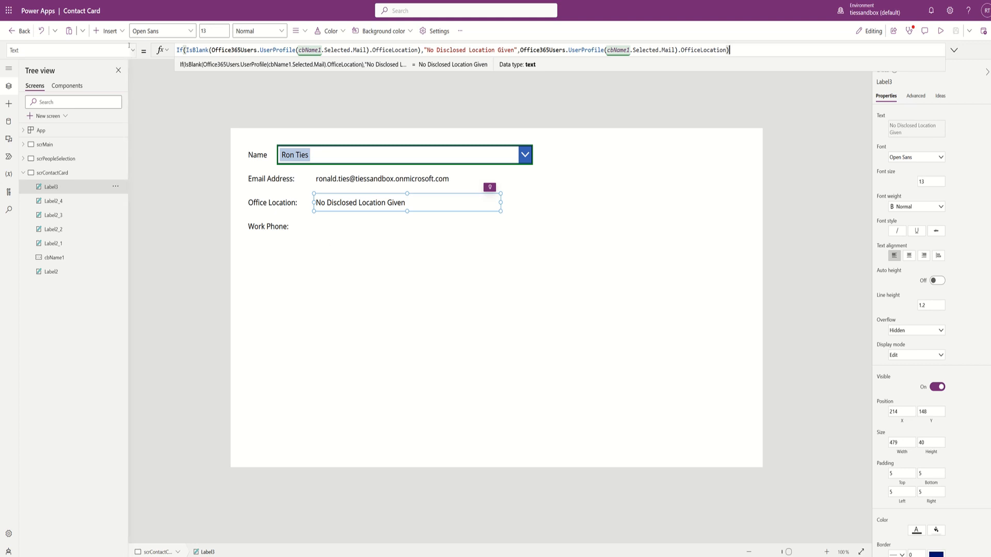
- Insert another text label, Label4, and place it beside Work Phone:
click(122, 32)
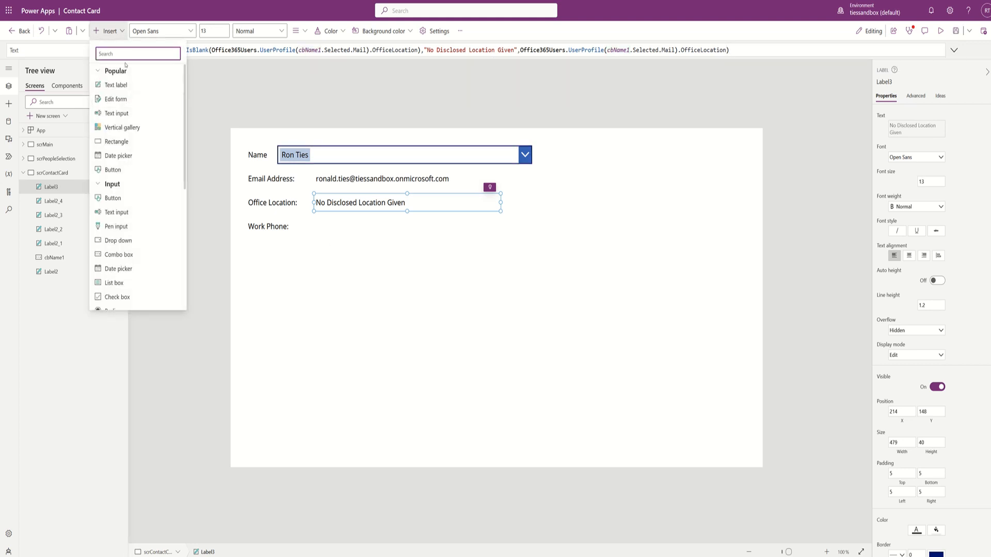
click(123, 86)
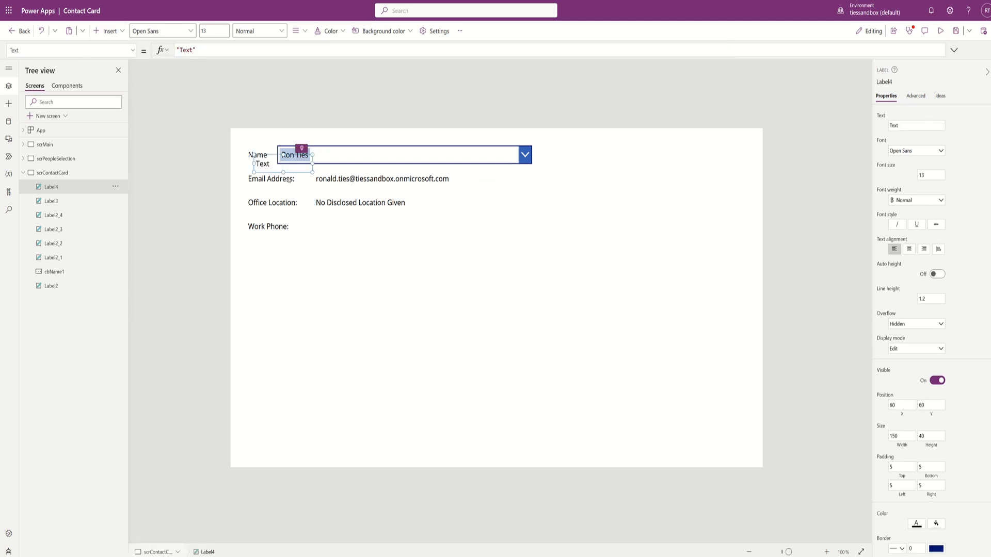
drag(291, 166, 434, 228)
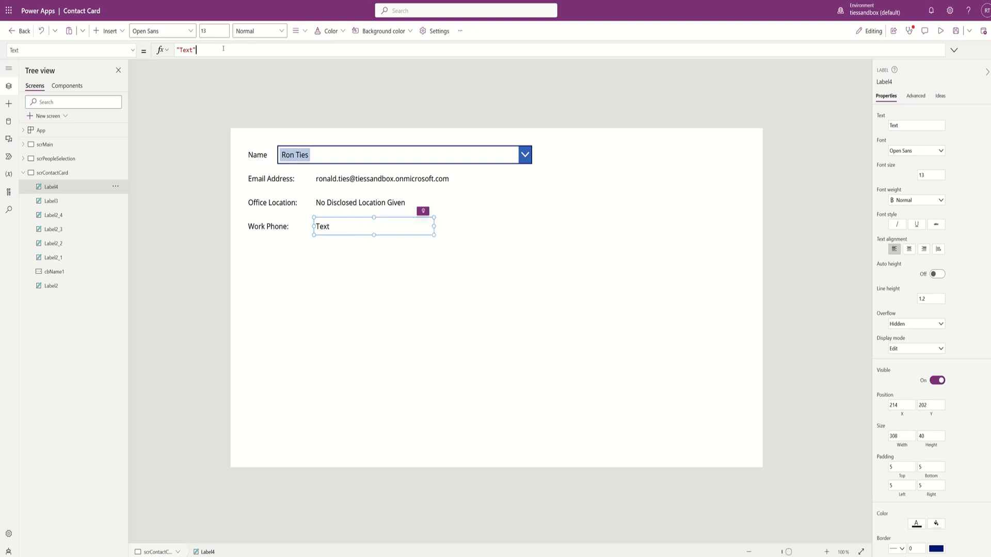
- Set Label4's Text to the UserProfile(cbName1.Selected.Mail) lookup without its Mail property
key(ctrl+a)
text(Office365Users.UserProfile(cbName1.Selected.Mail).Mail)
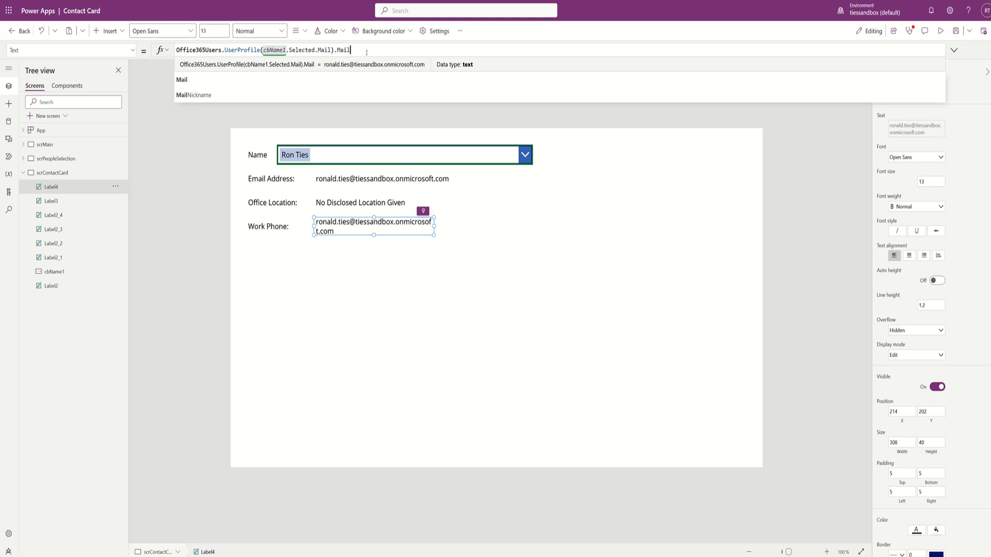
key(BackSpace)
key(BackSpace)
key(BackSpace)
key(BackSpace)
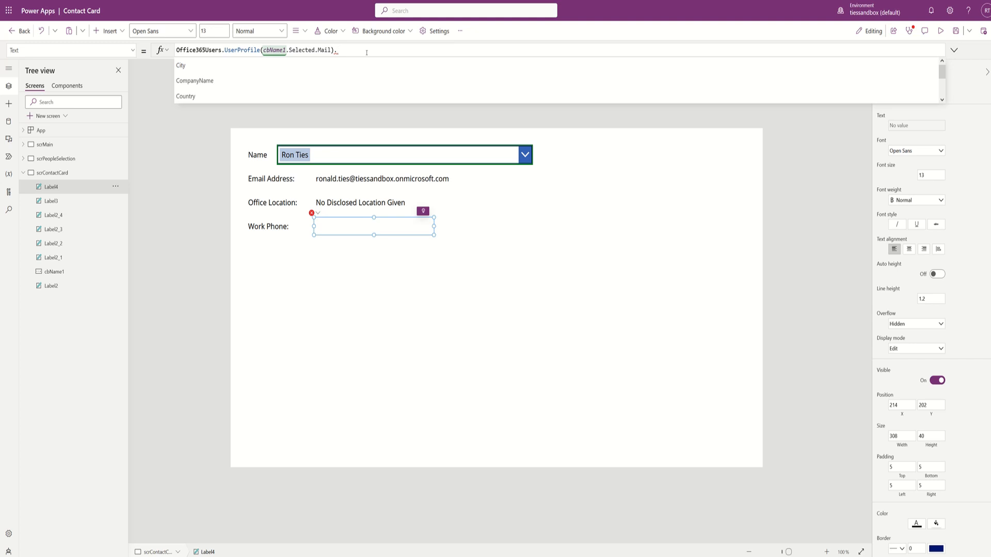
- Extend the Work Phone formula to Text(Value(First(UserProfile(...).BusinessPhones).Value), ...)
text(busines)
key(Tab)
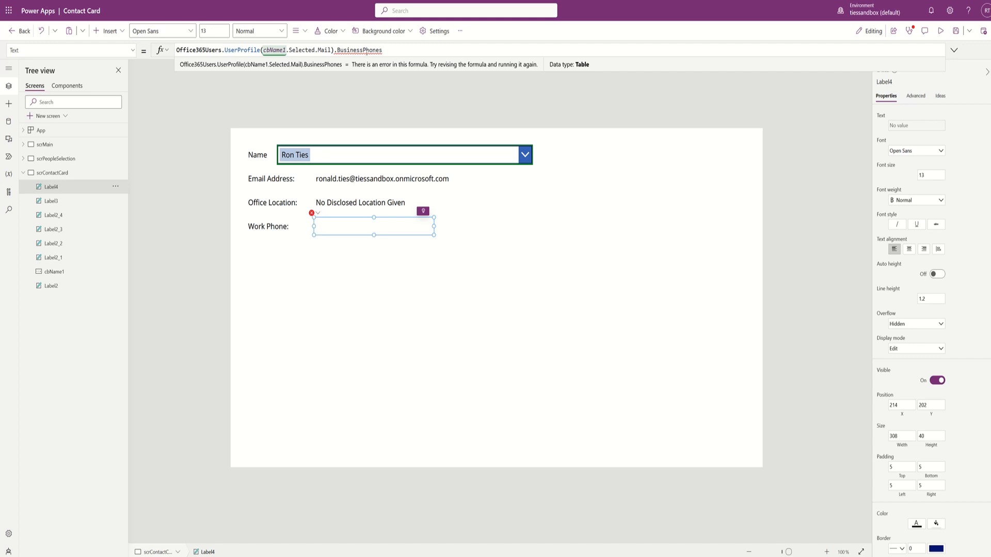
key(Home)
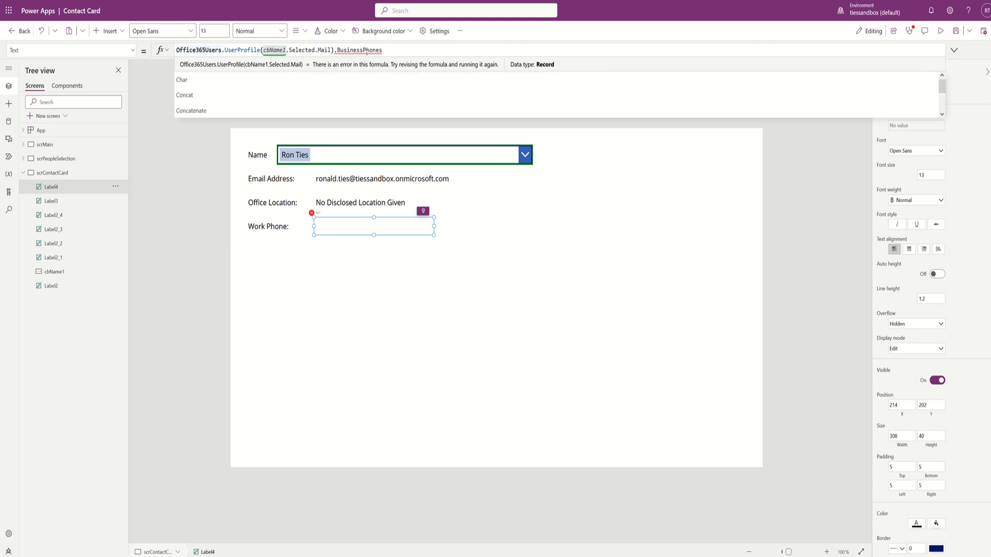
text(First()
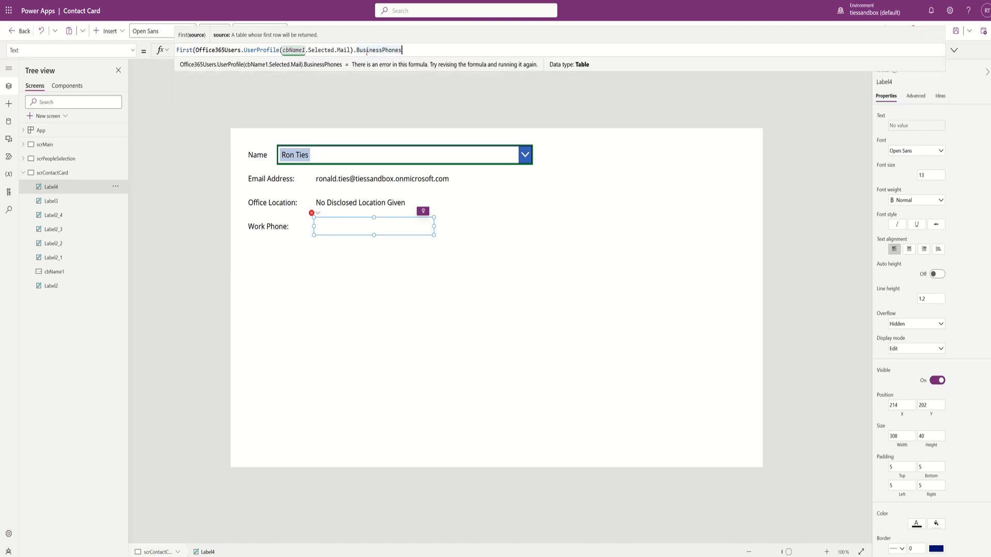
text())
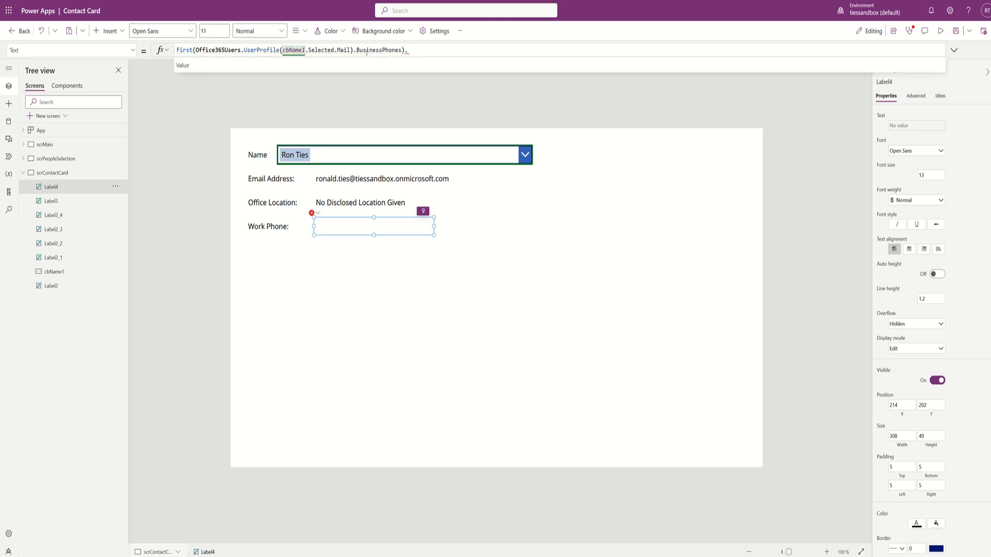
text(.Value)
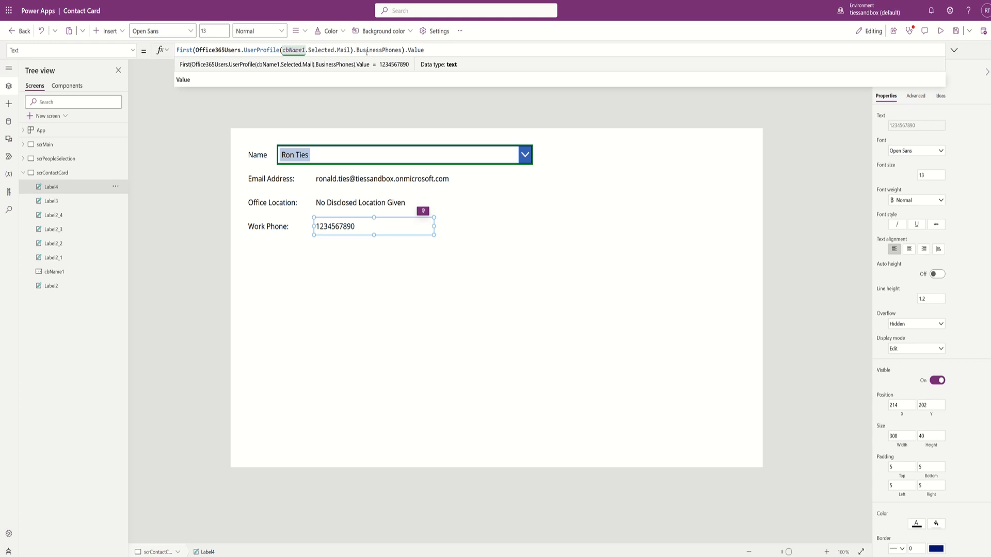
key(Home)
text(Text()
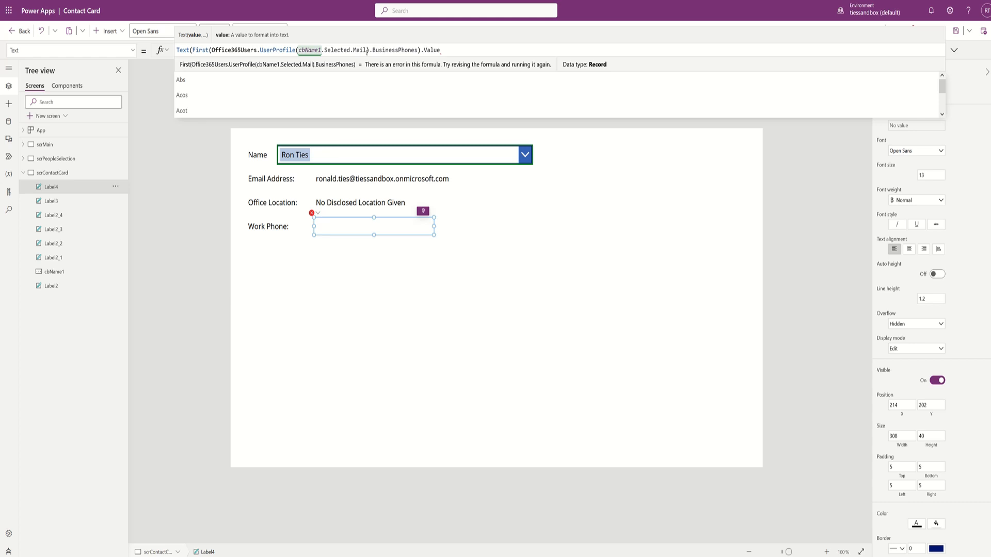
text(Value()
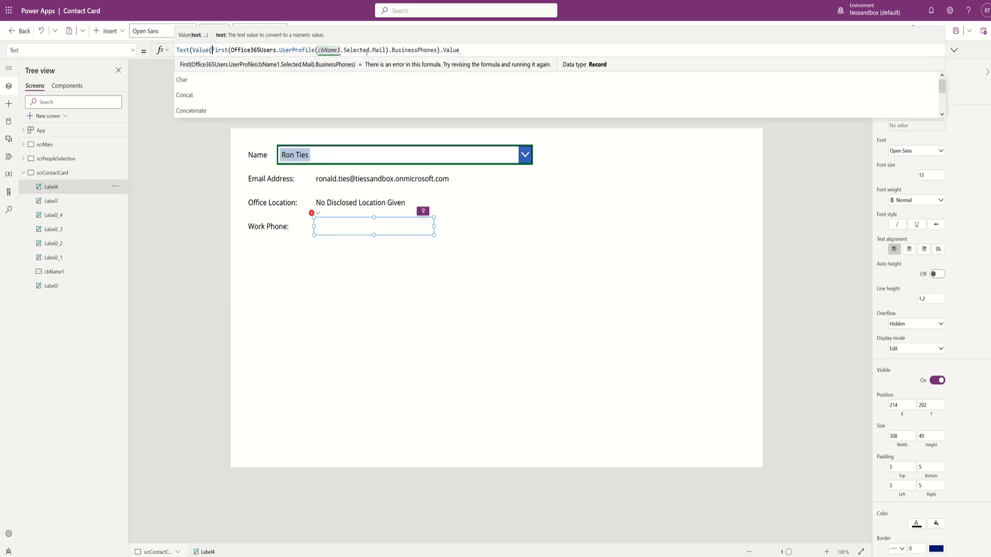
key(End)
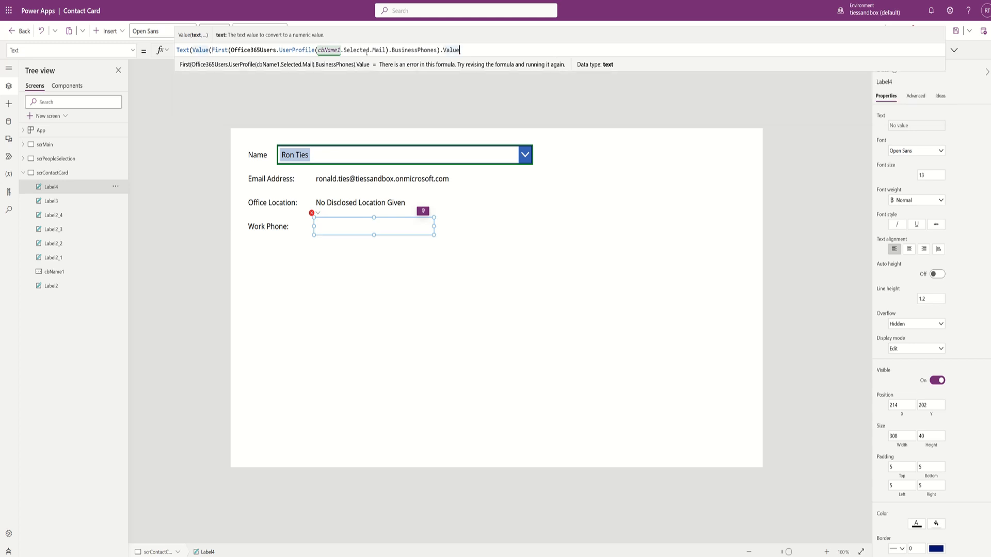
text())
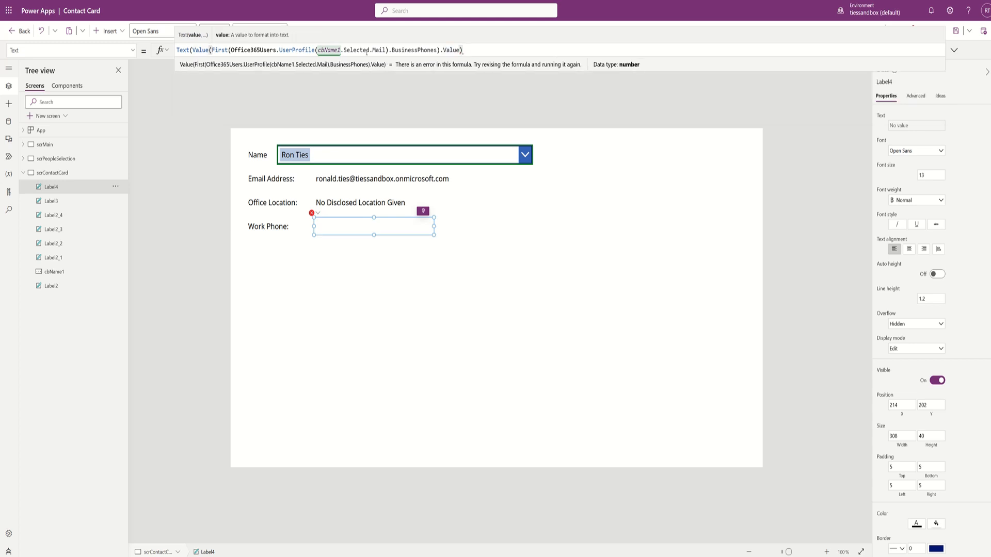
text(,)
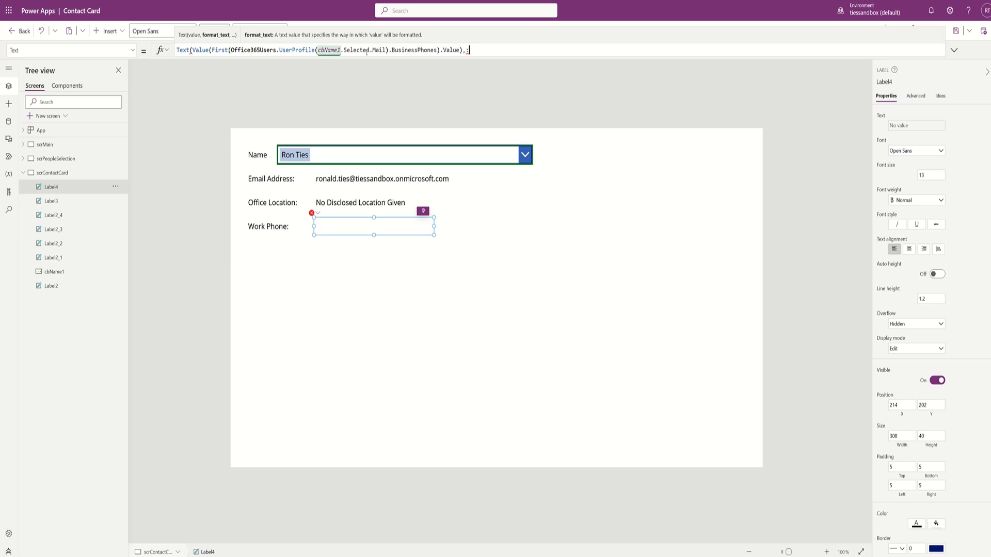
- Add the "(###) ###-####" format string to Text and begin wrapping the formula in If(
text("(###) ###-####"))
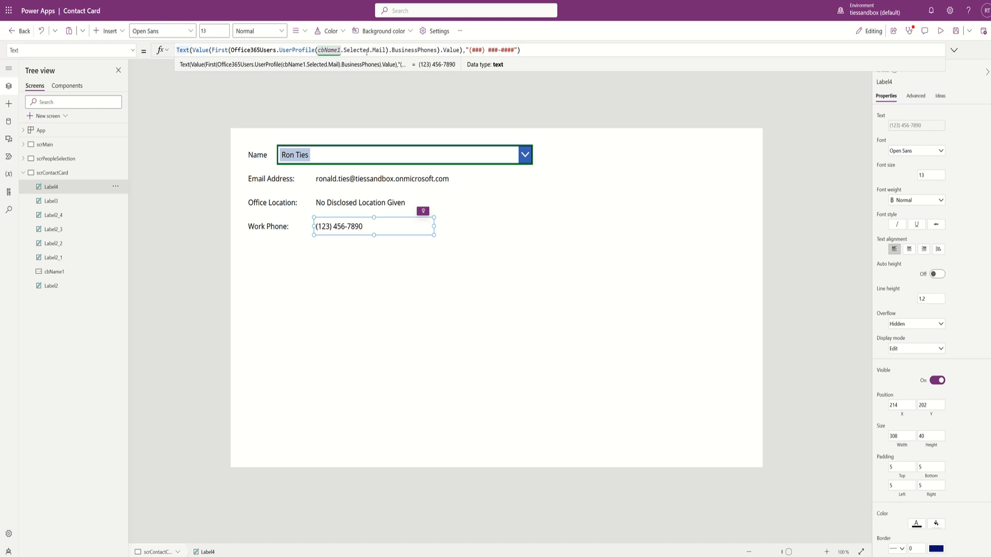
text(If()
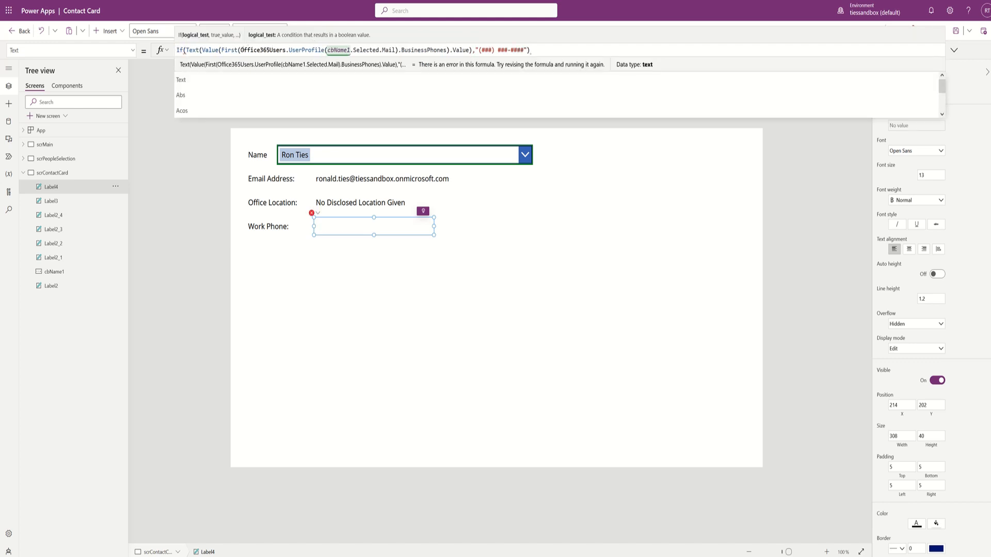
- Make the If condition !IsBlank(First(...BusinessPhones).Value), with the formatted phone as the true branch
drag(240, 50, 447, 50)
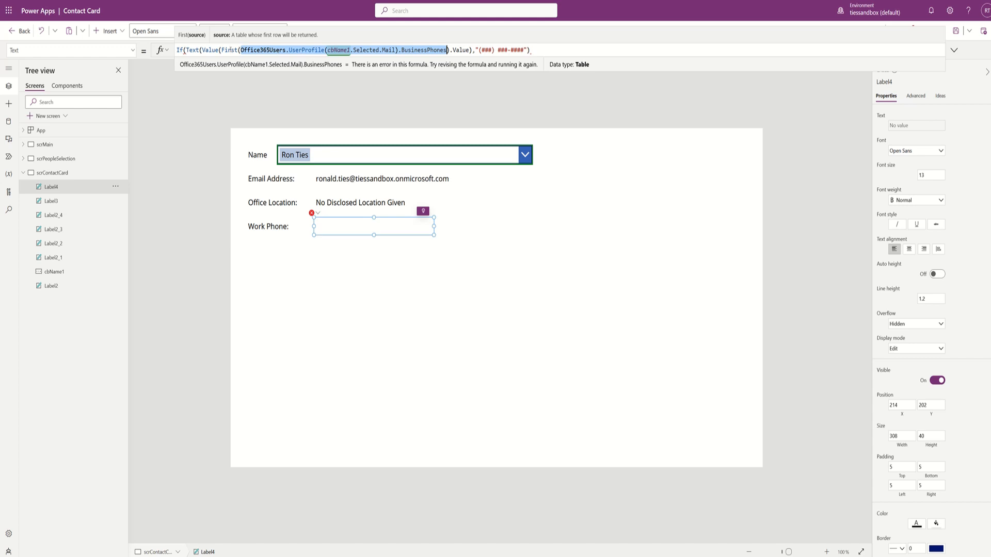
drag(222, 50, 470, 51)
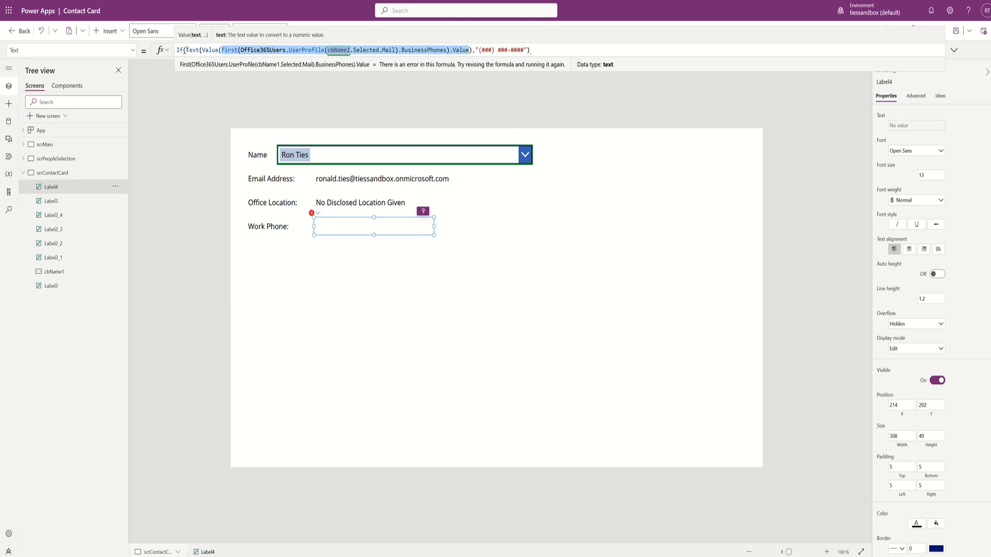
click(186, 50)
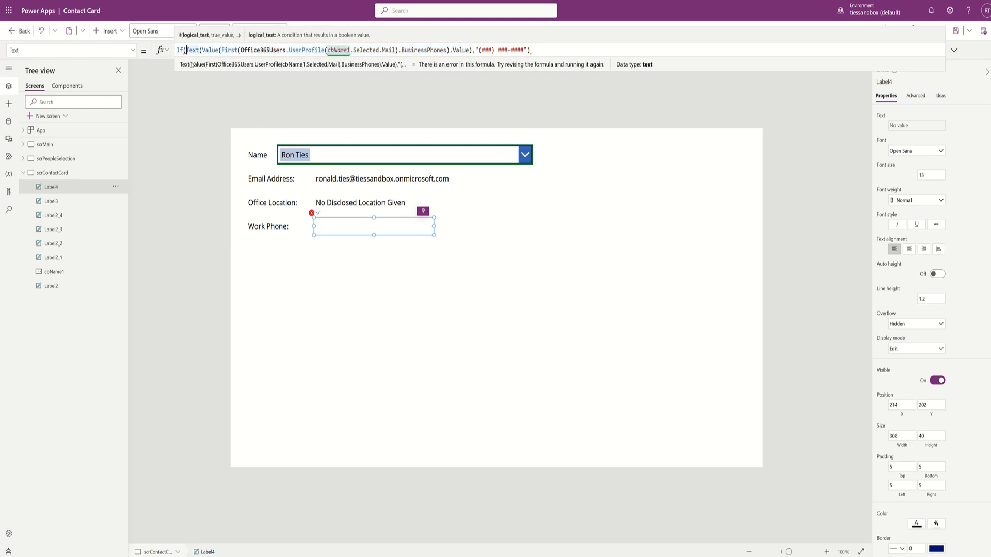
text(!IsBla)
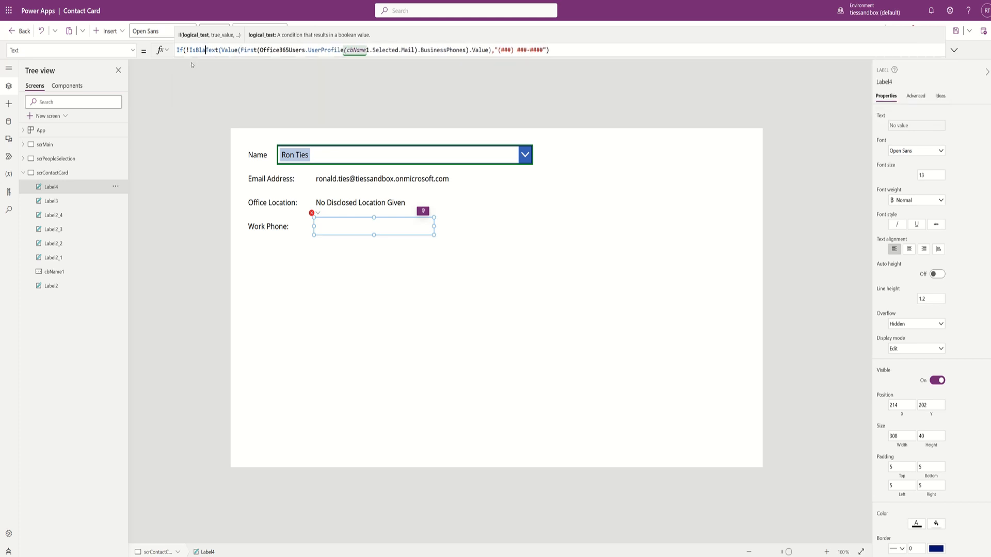
text(nk()
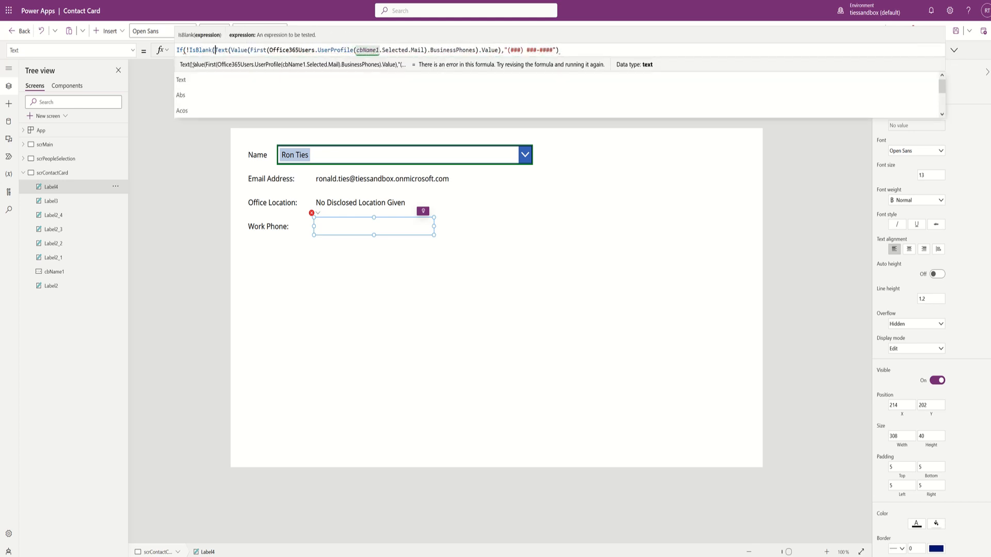
text(First(Office365Users.UserProfile(cbName1.Selected.Mail).BusinessPhones).Value)
text())
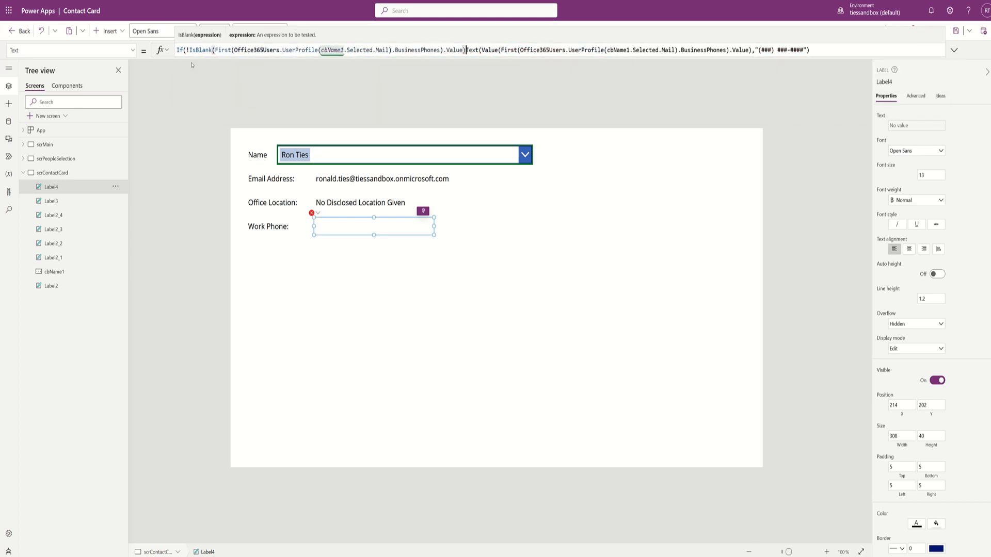
text(,)
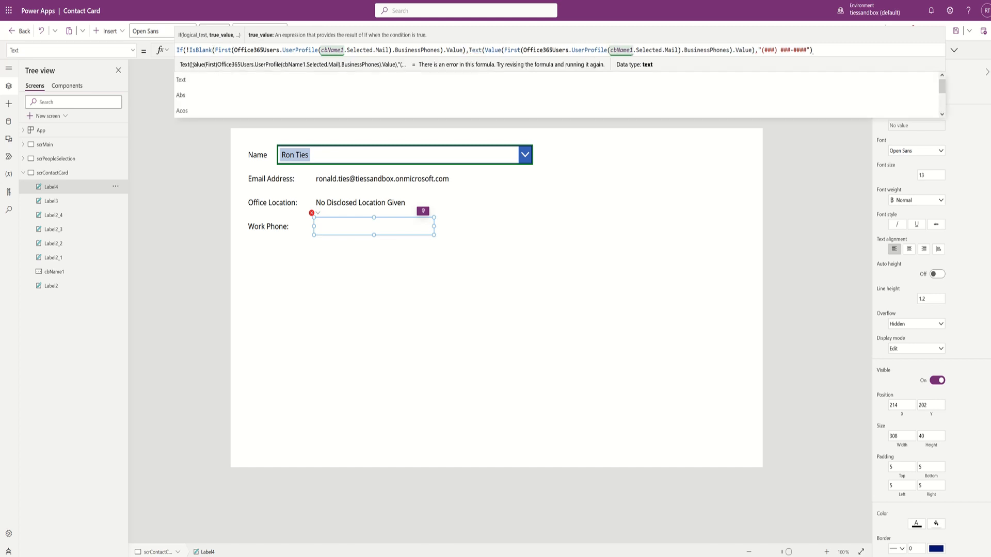
key(shift+Return)
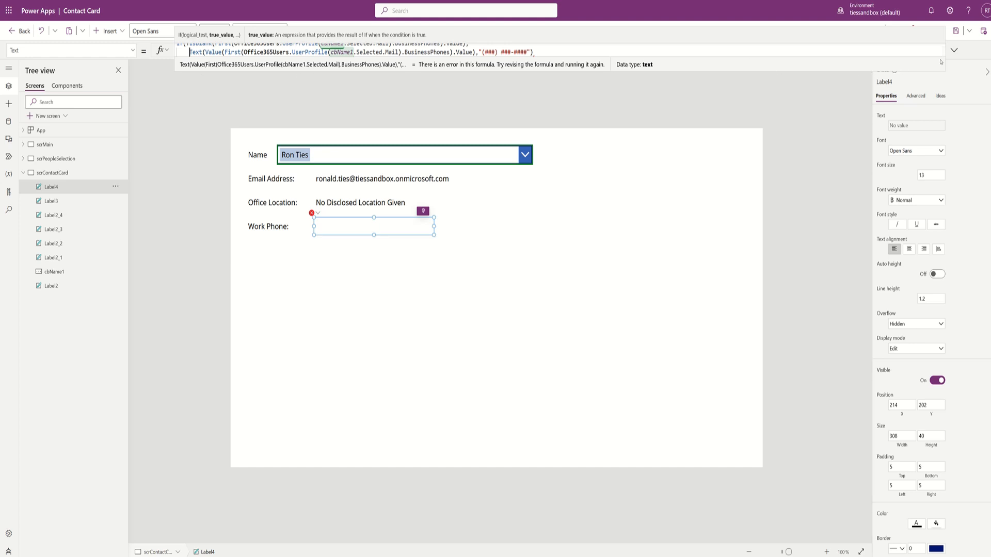
- Close the If with an empty-string "" fallback and save the app
click(954, 52)
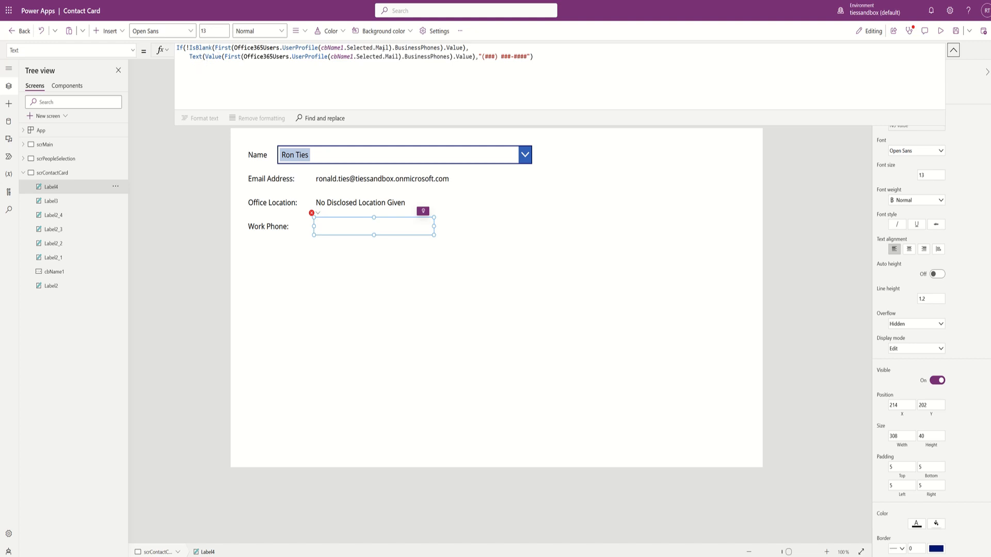
text())
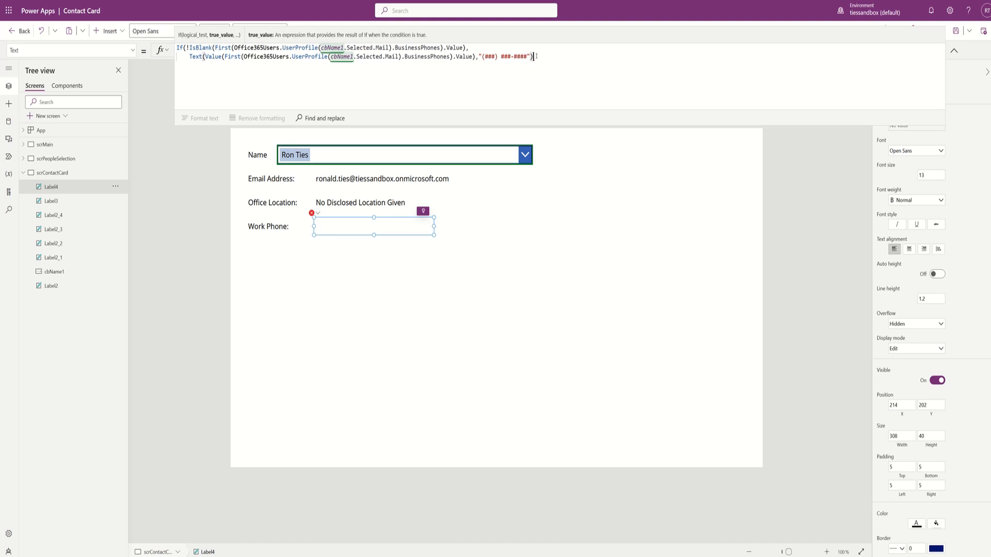
text(,)
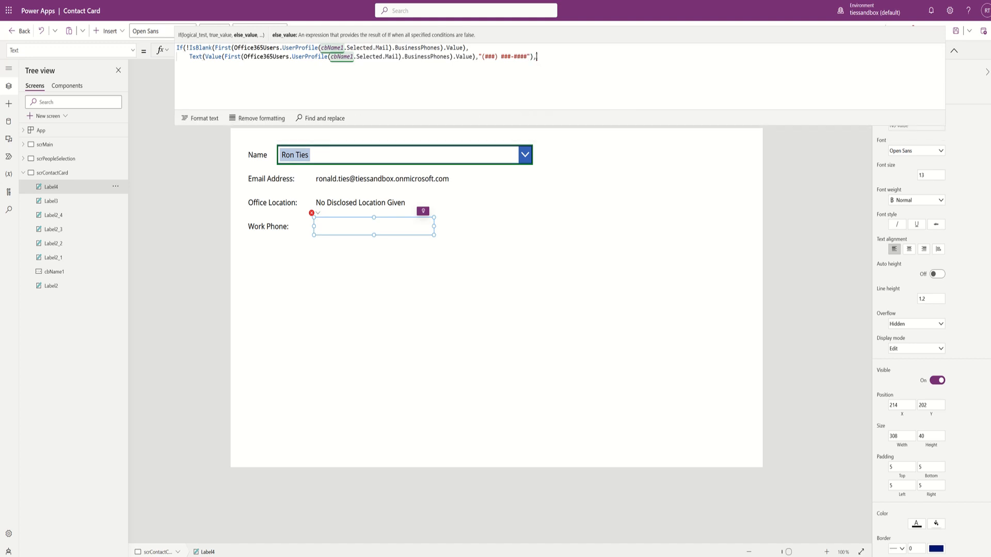
key(shift+Return)
text("")
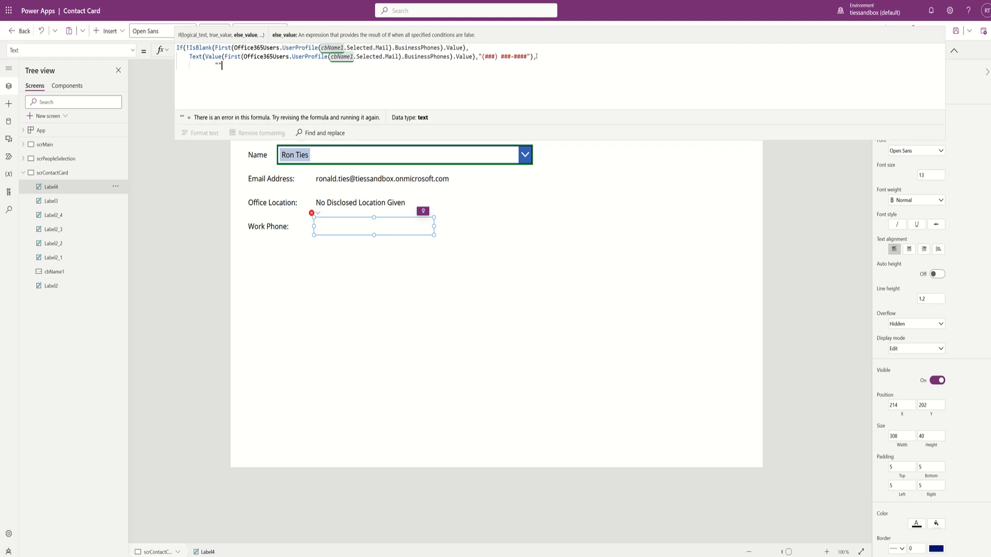
text())
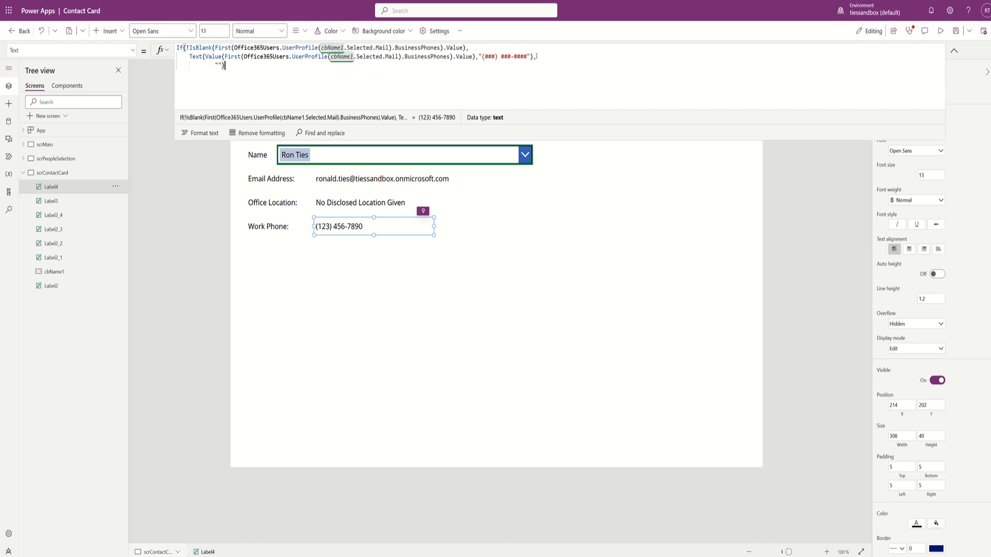
key(ctrl+s)
- Switch to scrMain to review the full contact layout and its DOD ID Number field
click(45, 145)
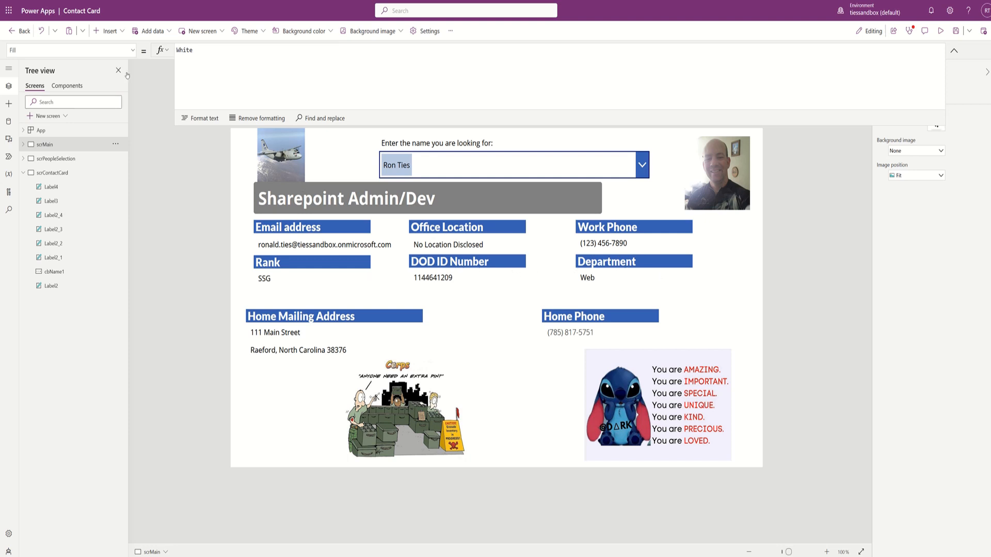
- On scrContactCard, duplicate the Work Phone: caption twice, placing both copies below the original
click(49, 174)
click(278, 227)
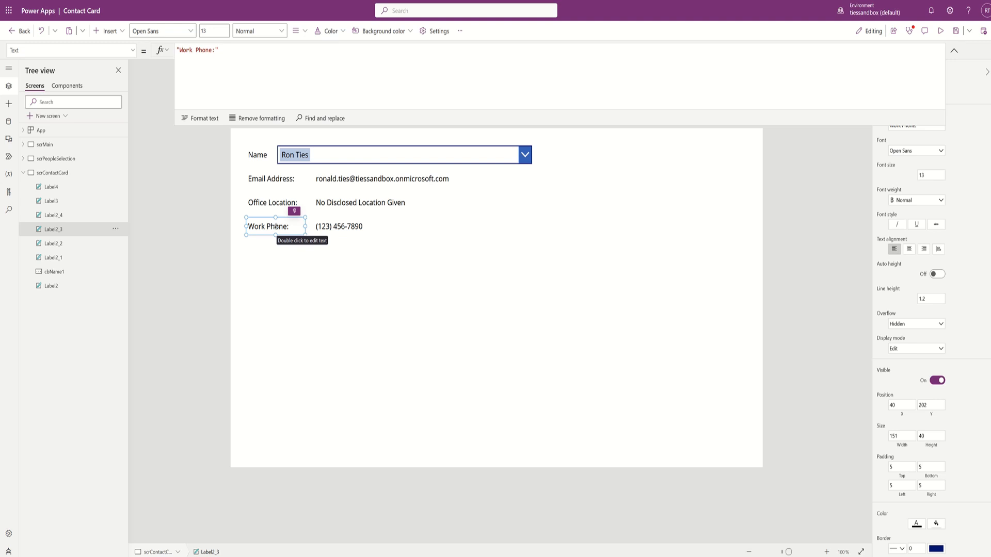
key(ctrl+c)
key(ctrl+v)
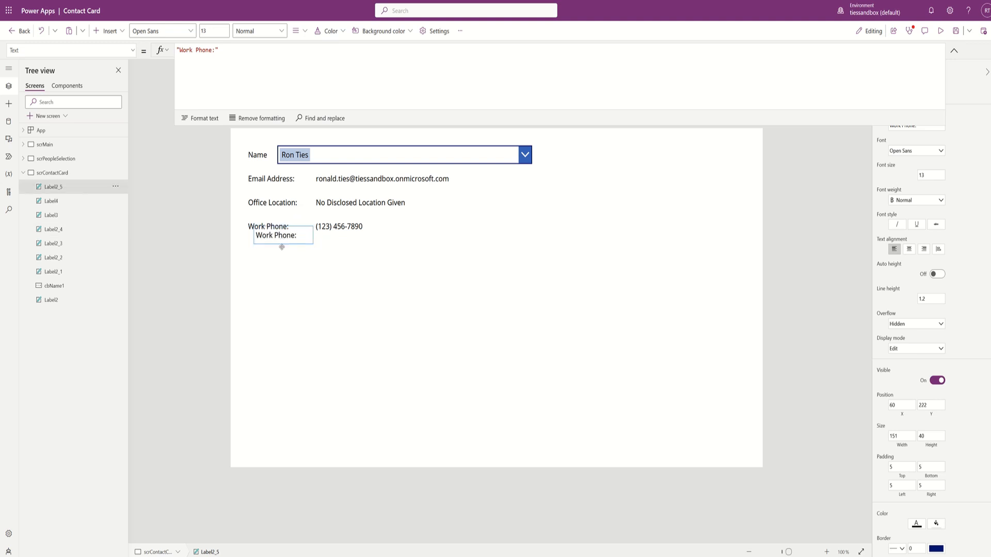
drag(280, 244, 275, 252)
key(ctrl+v)
drag(287, 235, 276, 278)
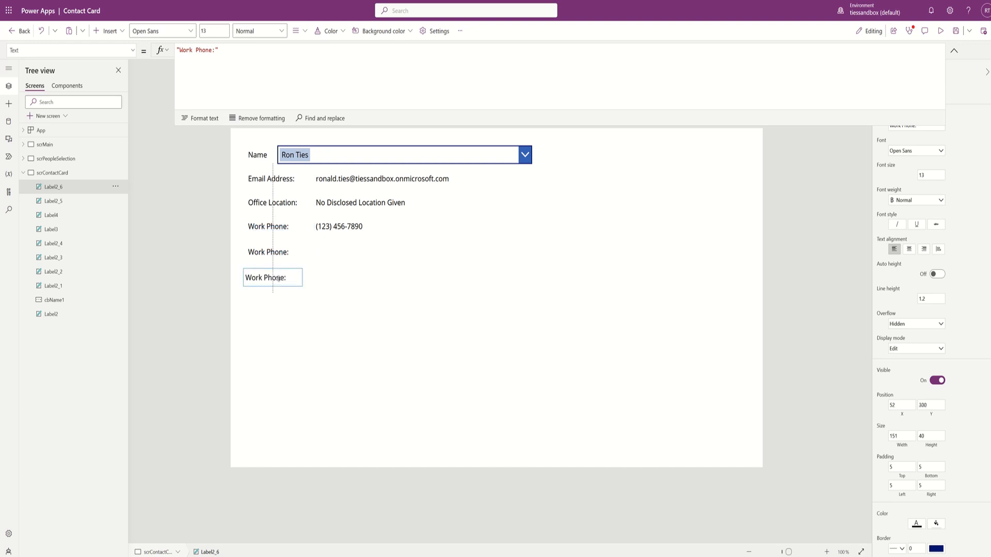
- Rename the first copied caption to 'DOD ID Number:'
double_click(271, 253)
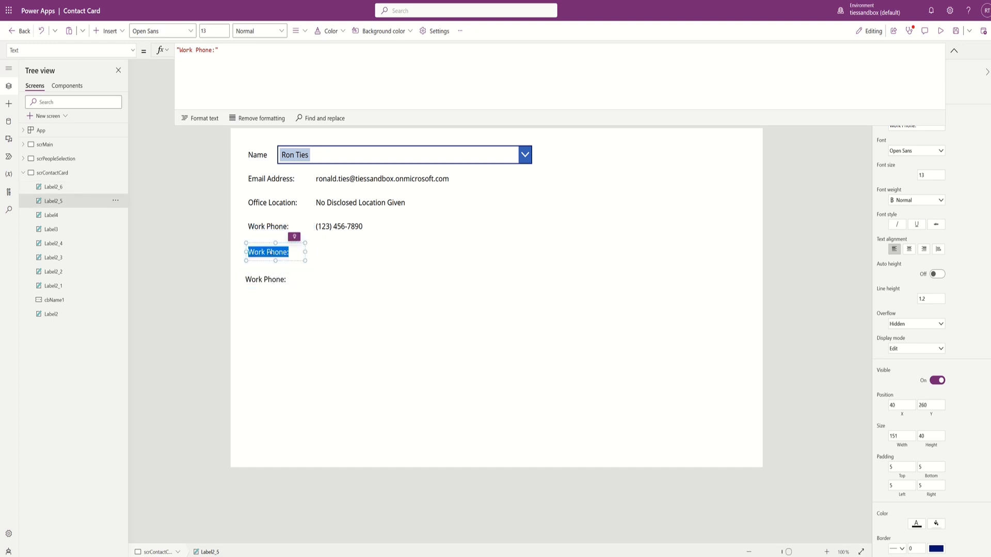
text(DOD I)
text(D Number)
text(L:)
key(BackSpace)
key(BackSpace)
text(:)
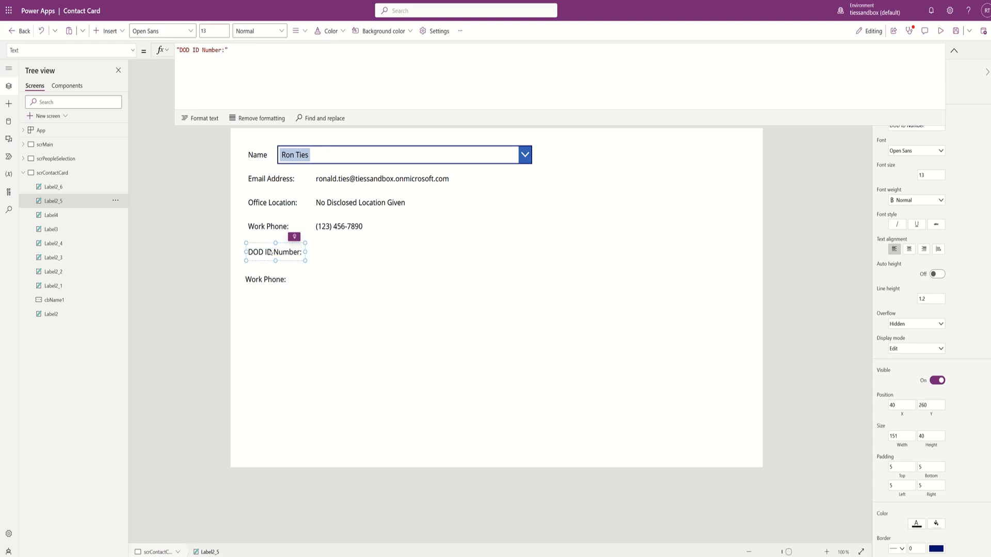
- Select the lower copy's Work Phone: text, then go back to scrMain for reference
double_click(269, 281)
double_click(268, 281)
click(269, 280)
double_click(254, 280)
click(255, 279)
triple_click(255, 280)
click(44, 145)
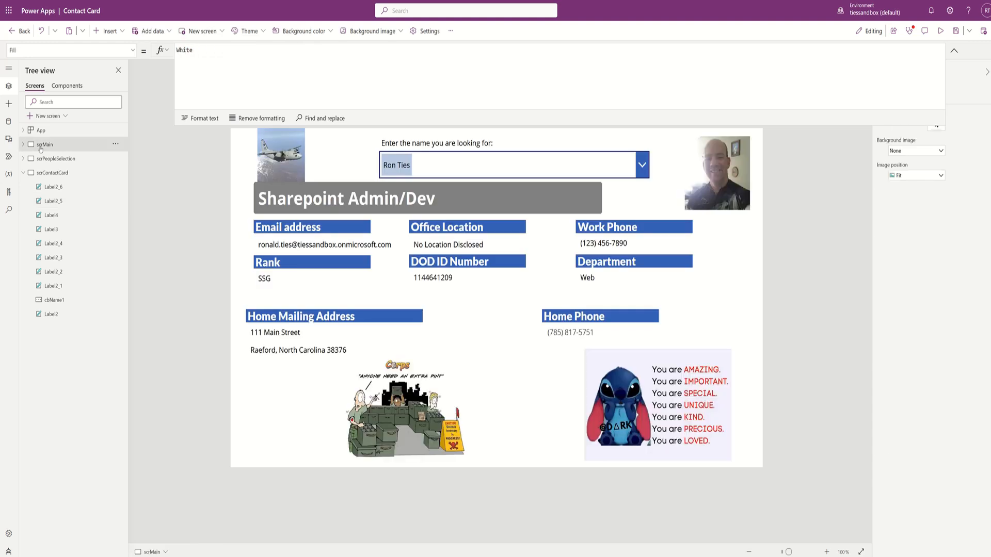
- On scrContactCard, rename the second Work Phone caption to 'Department:'
click(40, 174)
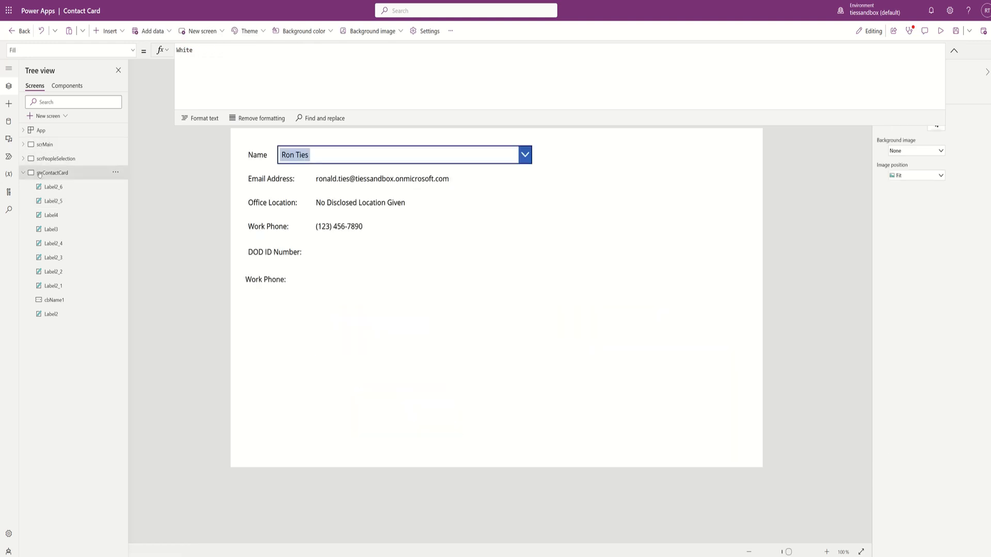
click(274, 280)
click(274, 279)
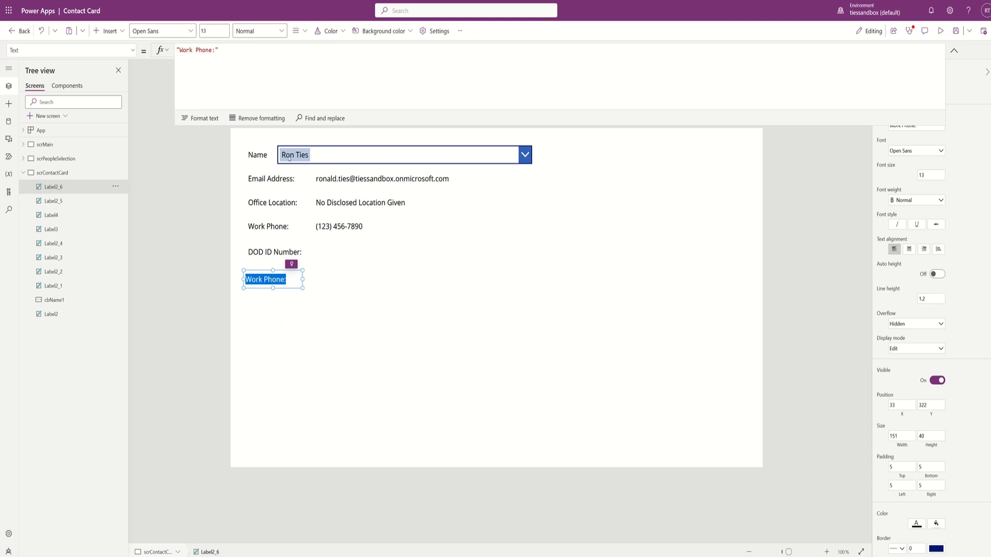
double_click(200, 50)
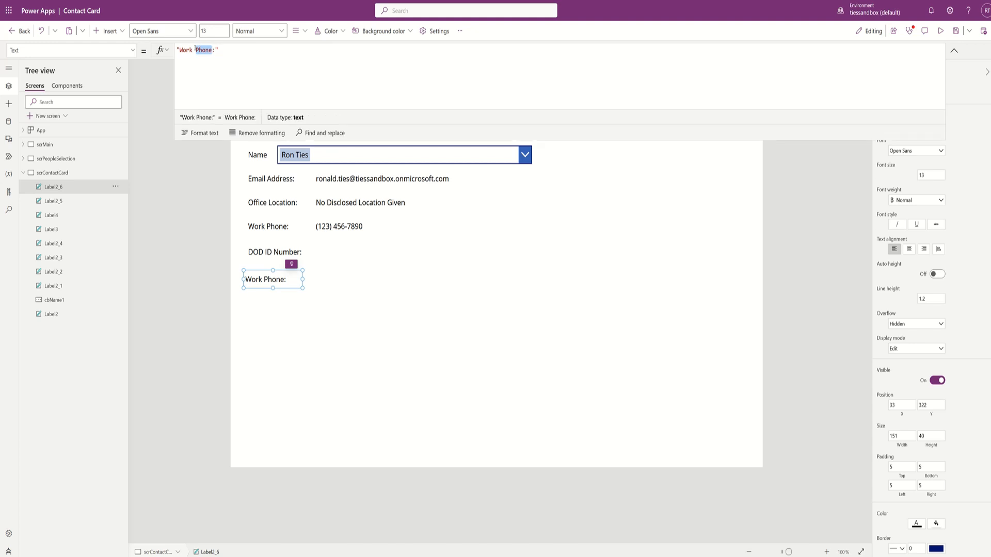
key(BackSpace)
key(BackSpace)
key(BackSpace)
key(BackSpace)
key(BackSpace)
key(BackSpace)
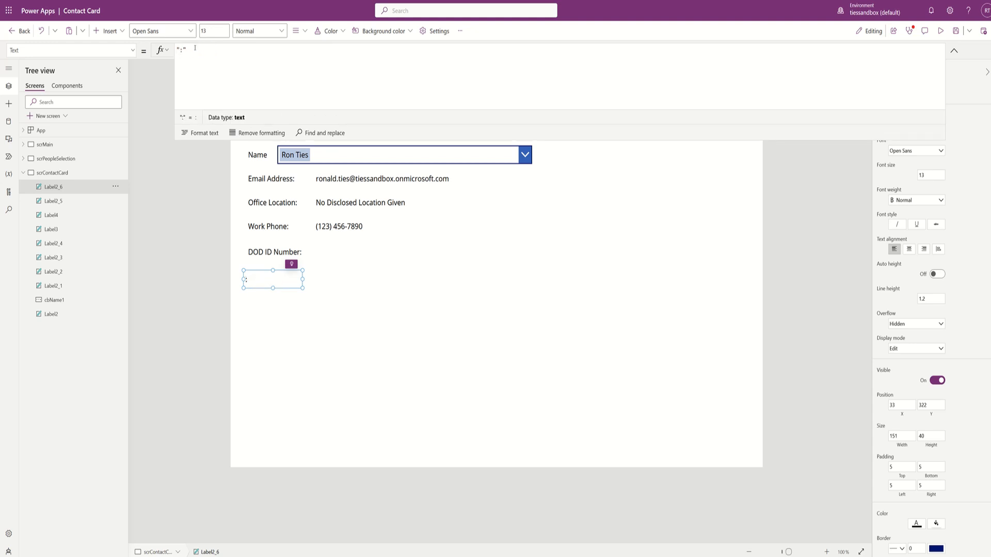
text(Department)
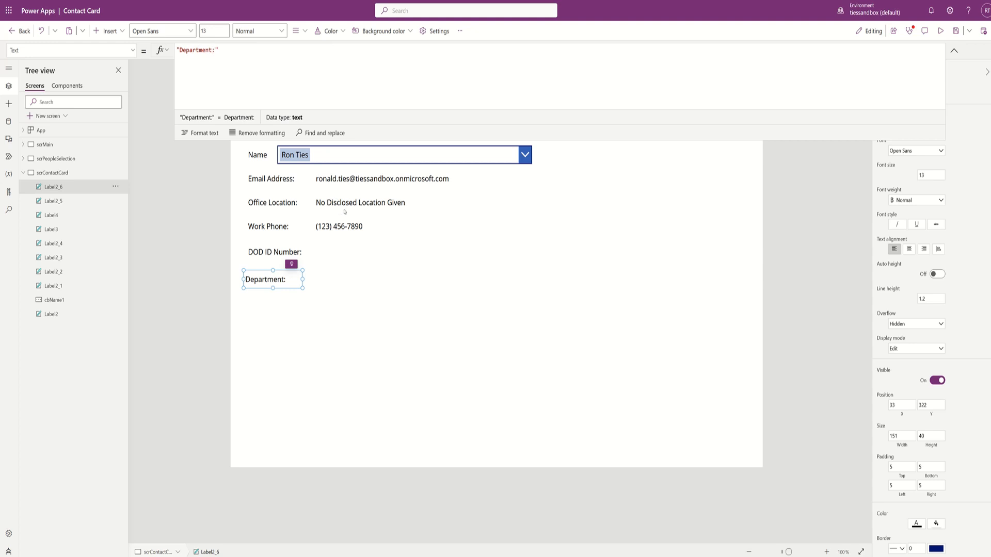
click(345, 310)
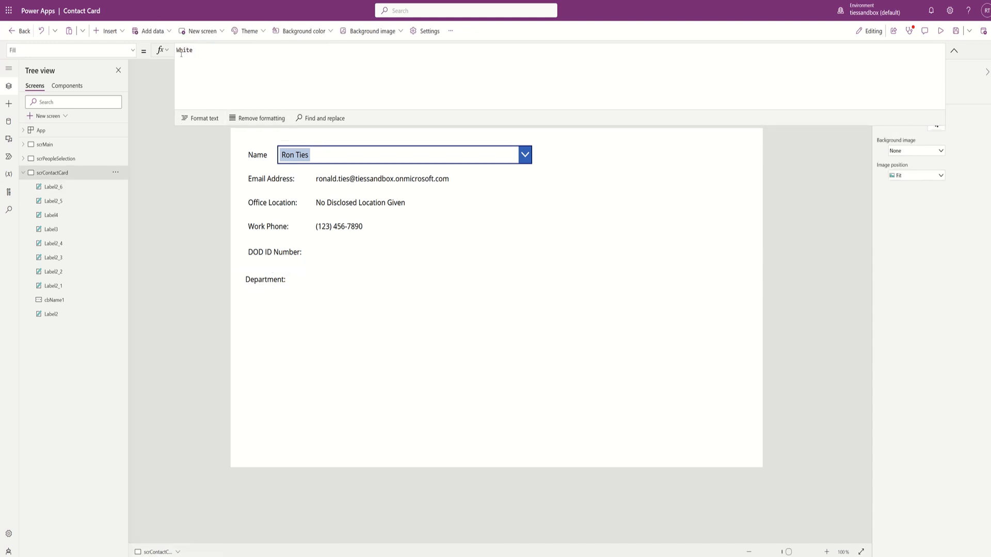
- Insert a new text label and place it beside DOD ID Number
click(169, 31)
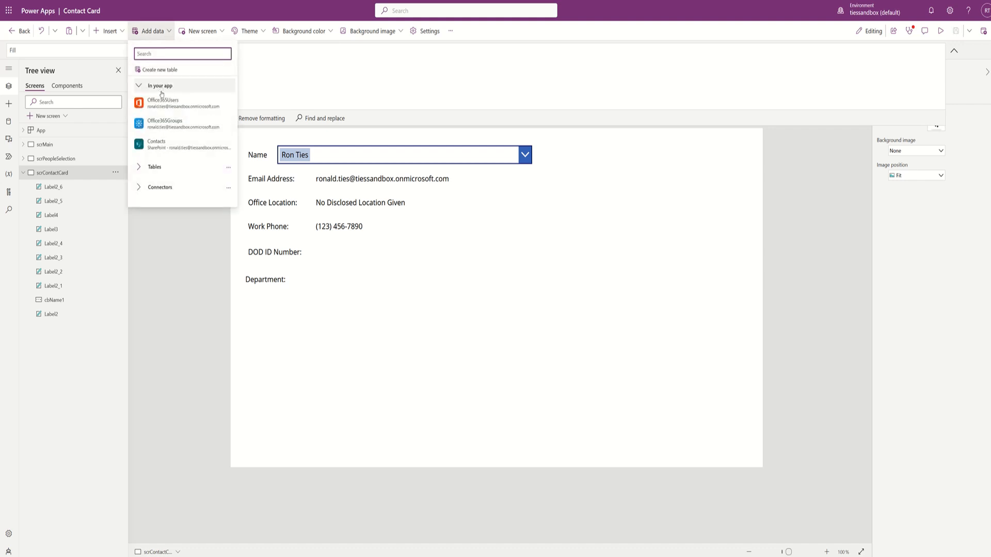
click(109, 32)
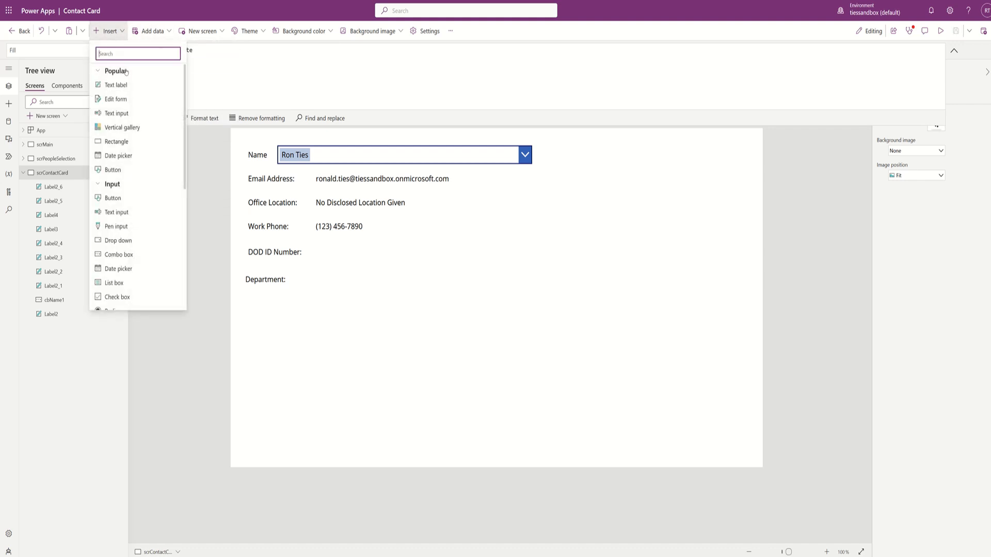
click(126, 84)
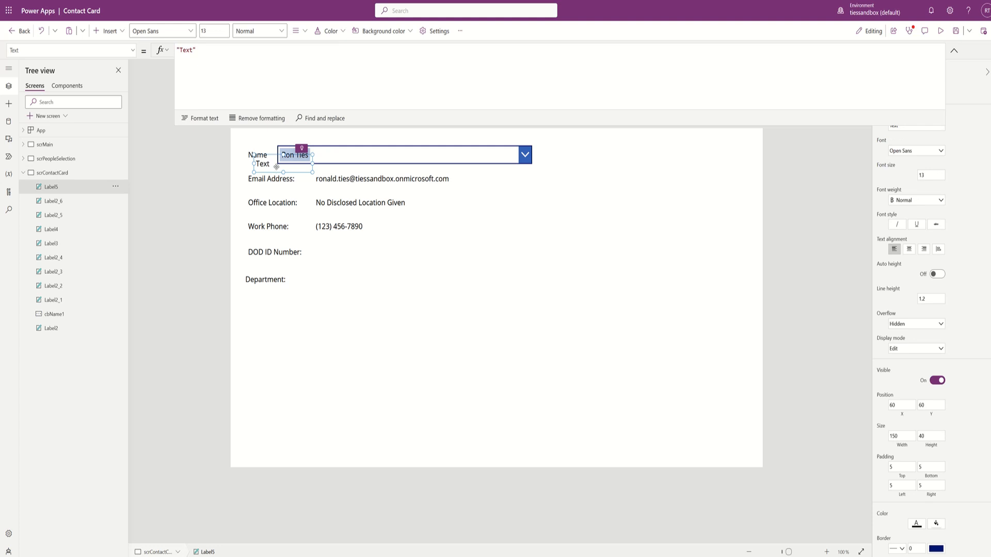
drag(277, 167, 337, 253)
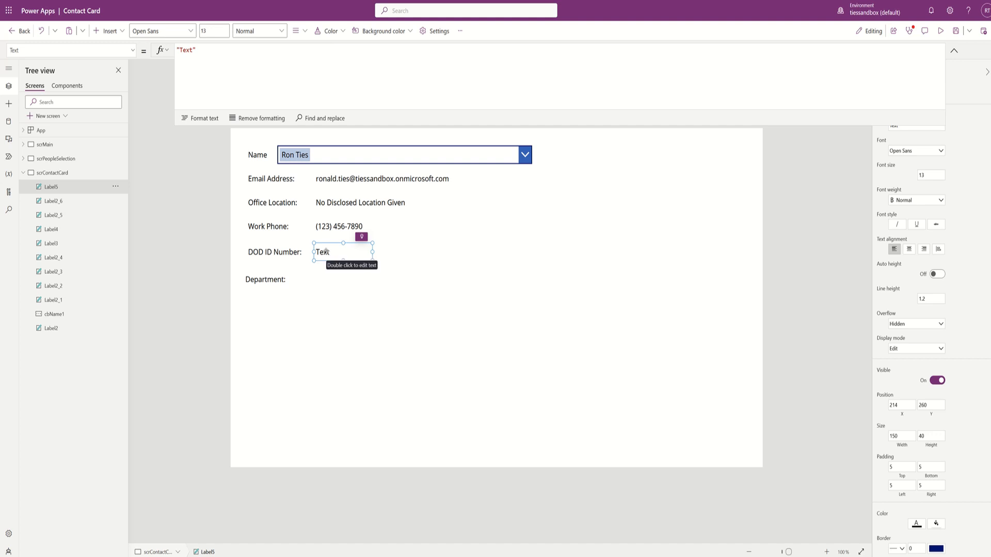
double_click(326, 251)
click(7, 177)
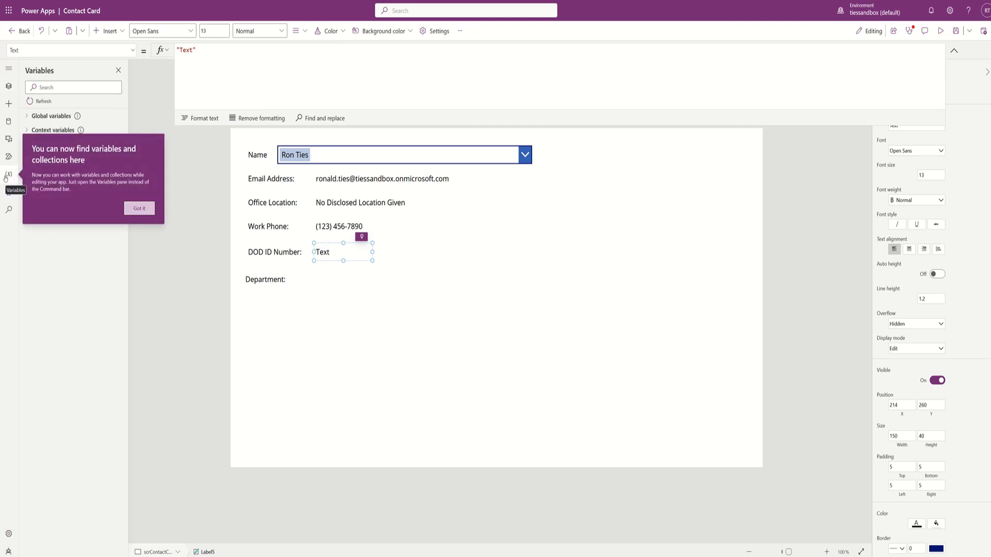
click(138, 209)
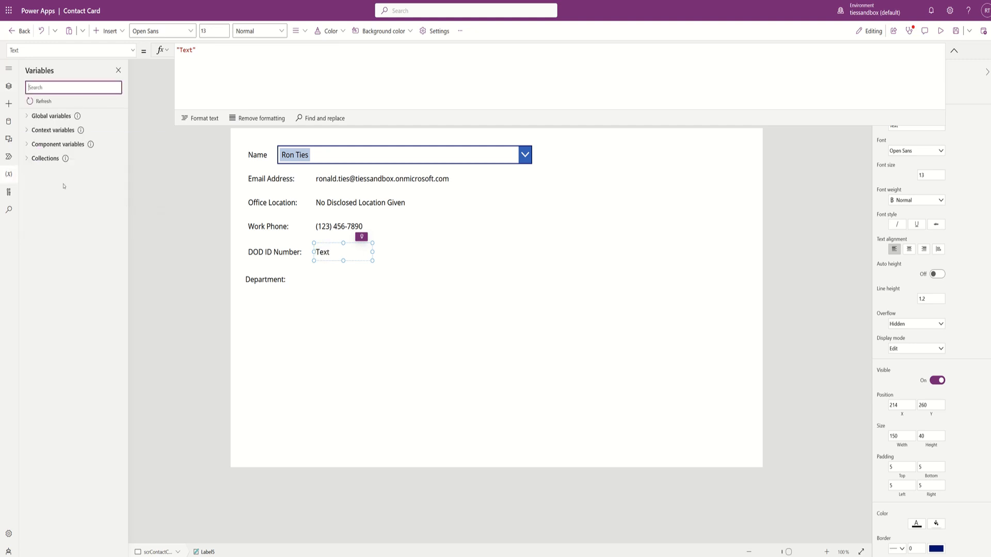
click(27, 117)
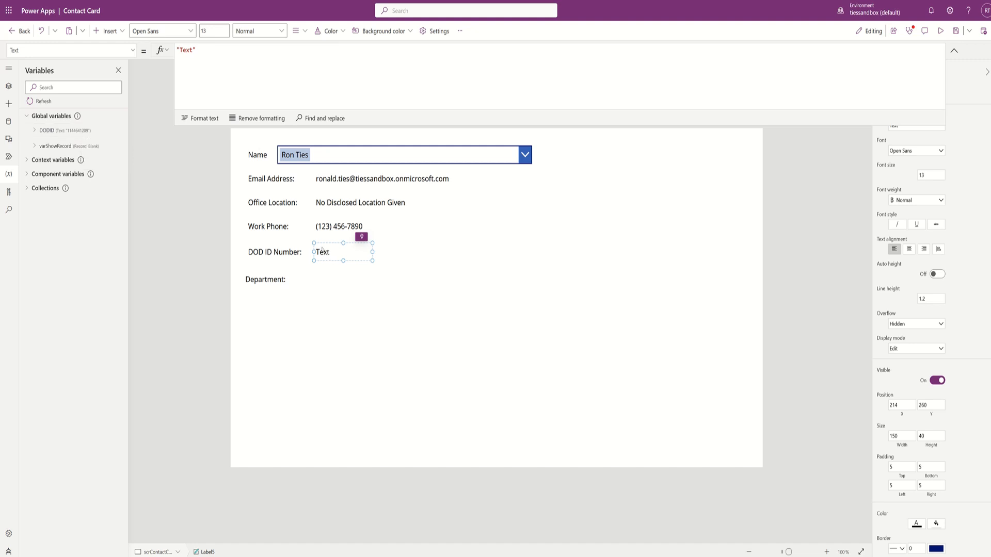
key(ctrl+a)
text(DOD)
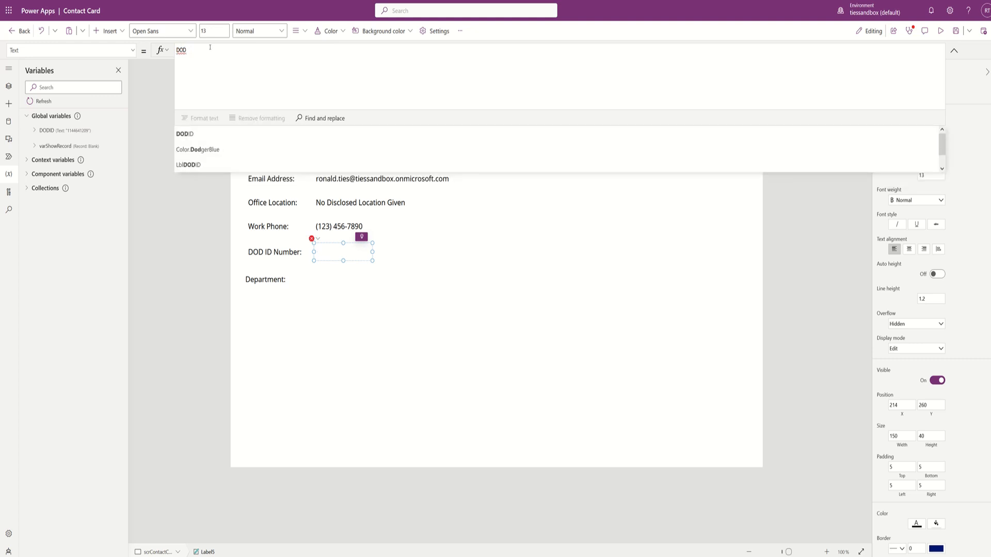
key(Down)
key(Return)
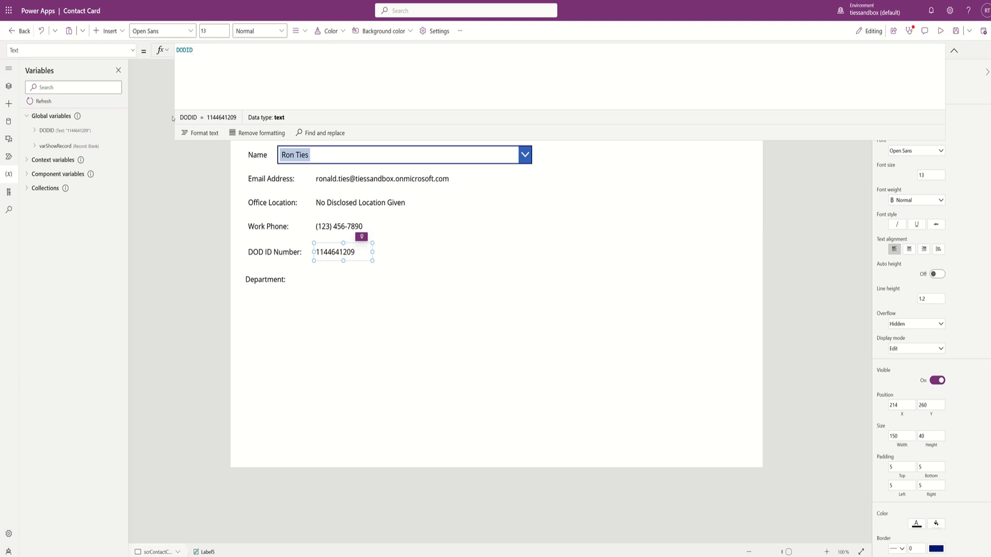
click(9, 88)
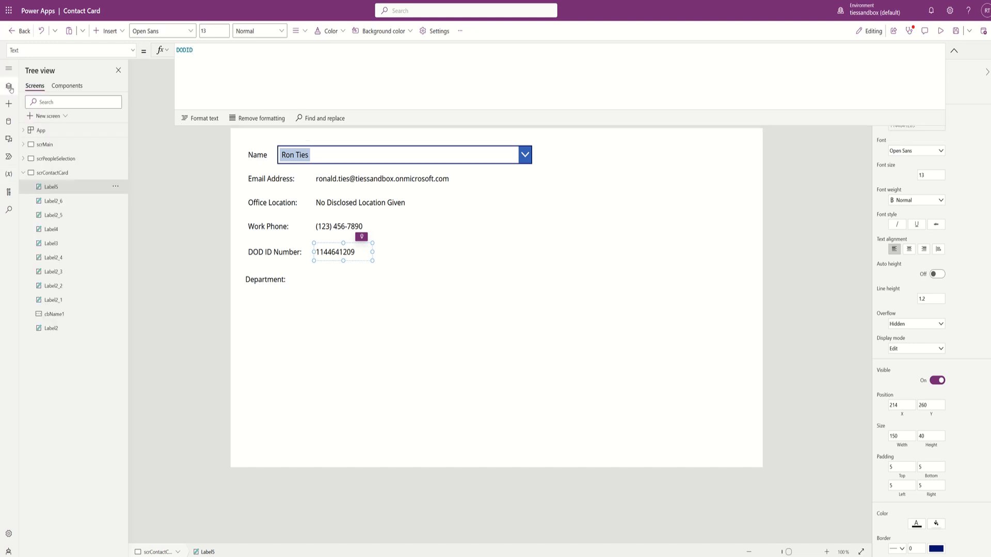
click(41, 132)
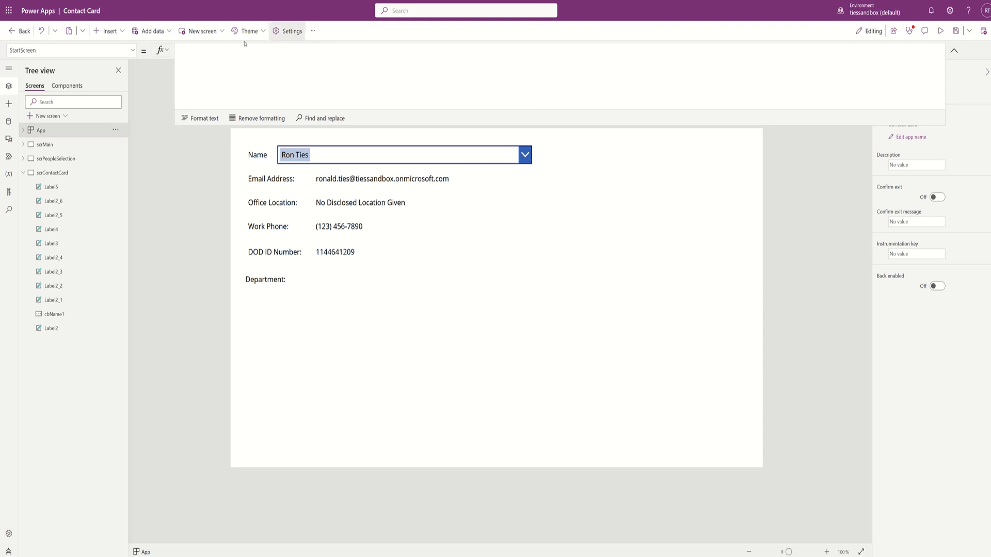
click(134, 55)
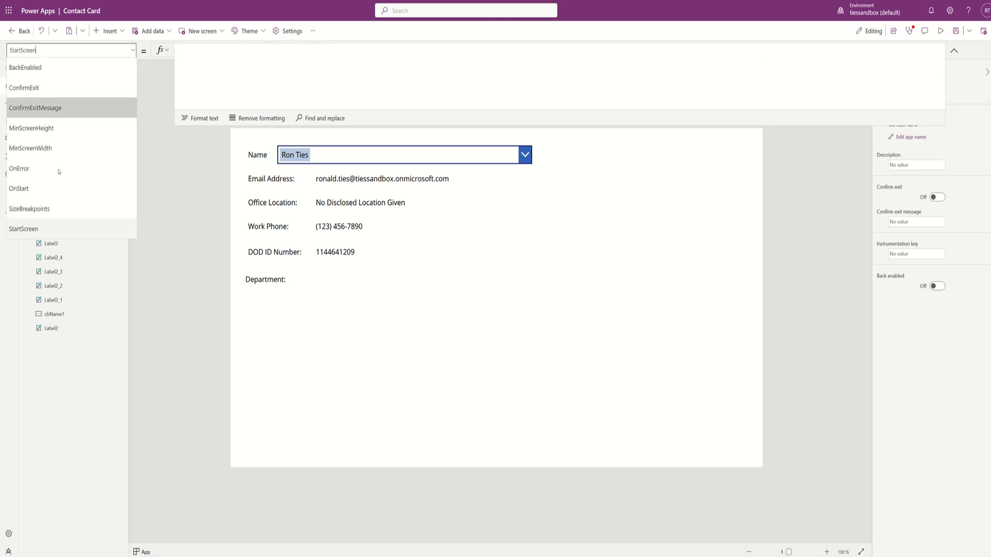
click(49, 189)
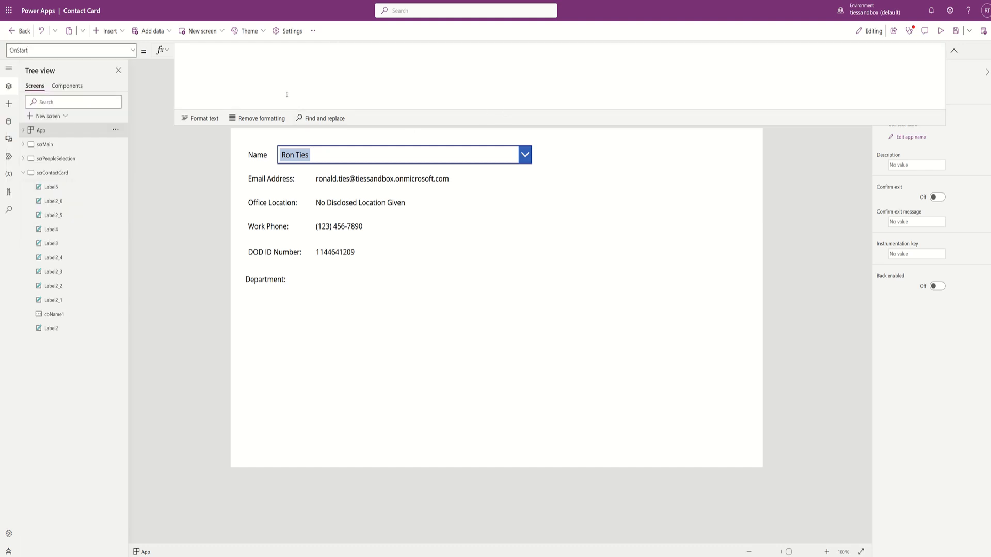
click(41, 145)
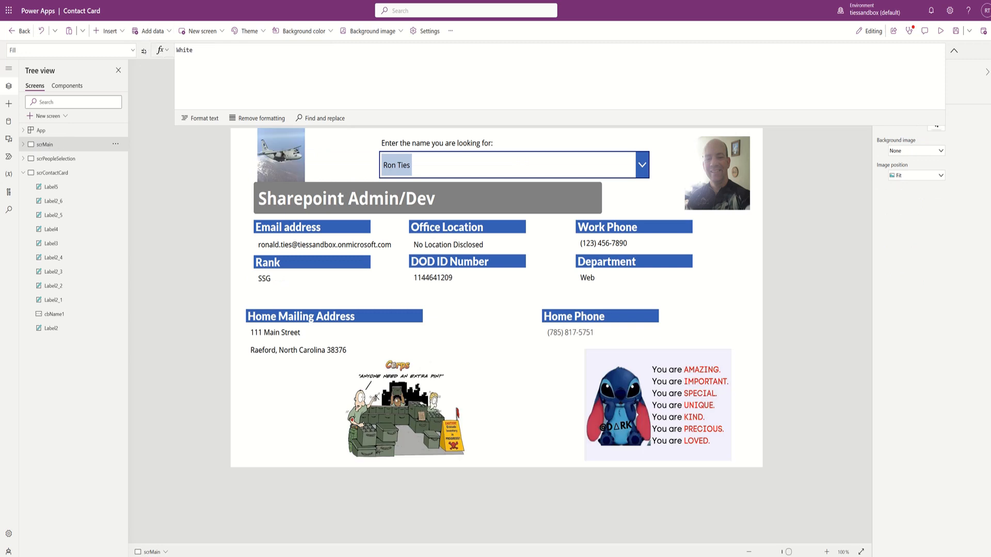
click(132, 50)
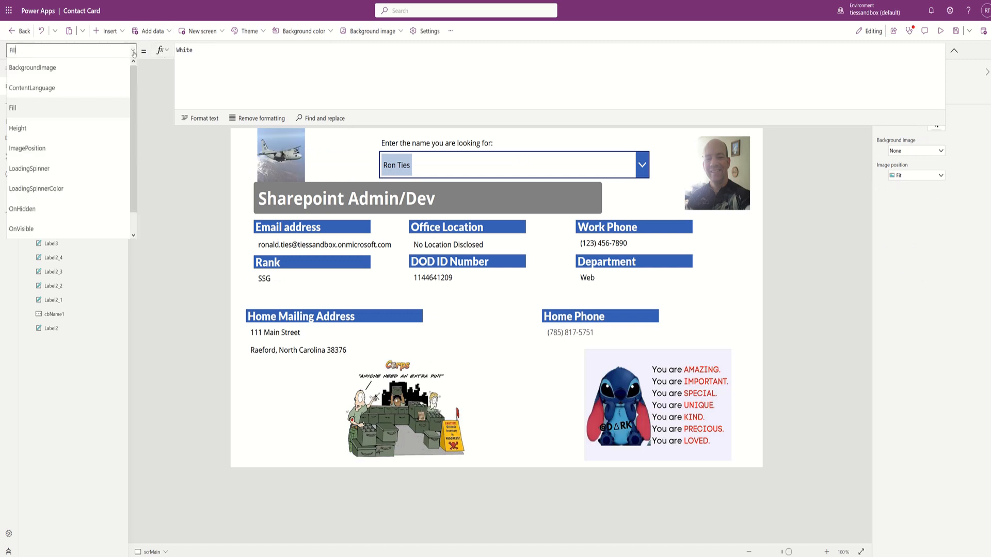
click(48, 233)
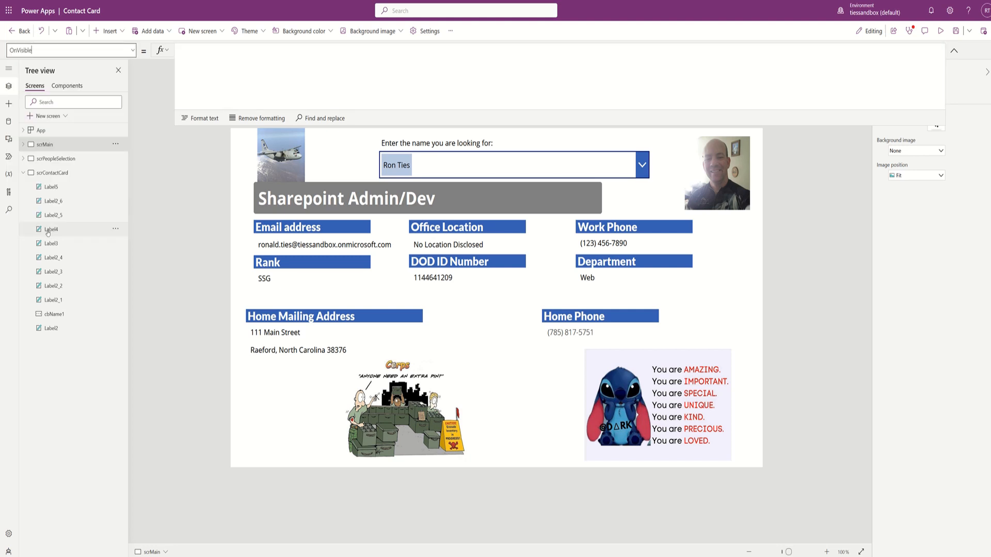
click(478, 165)
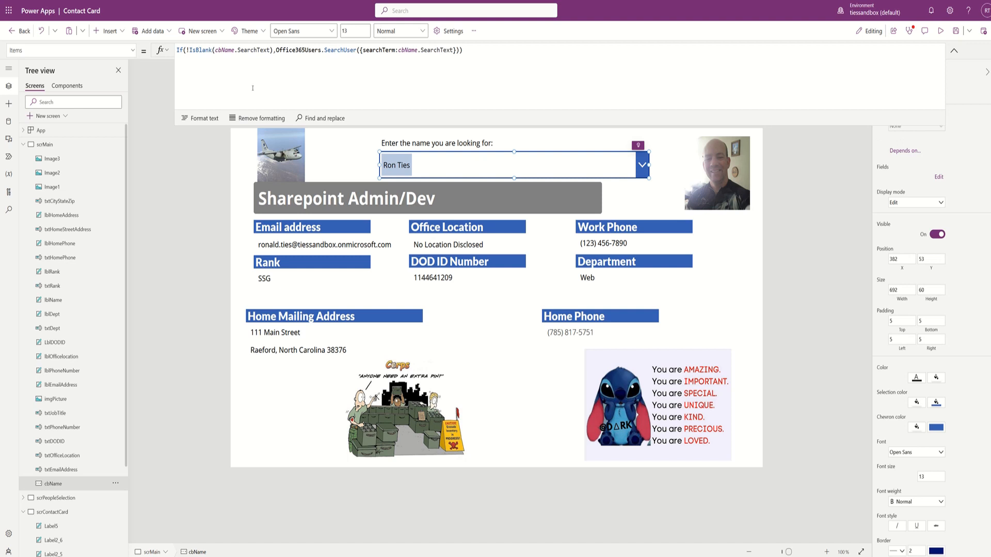
click(133, 50)
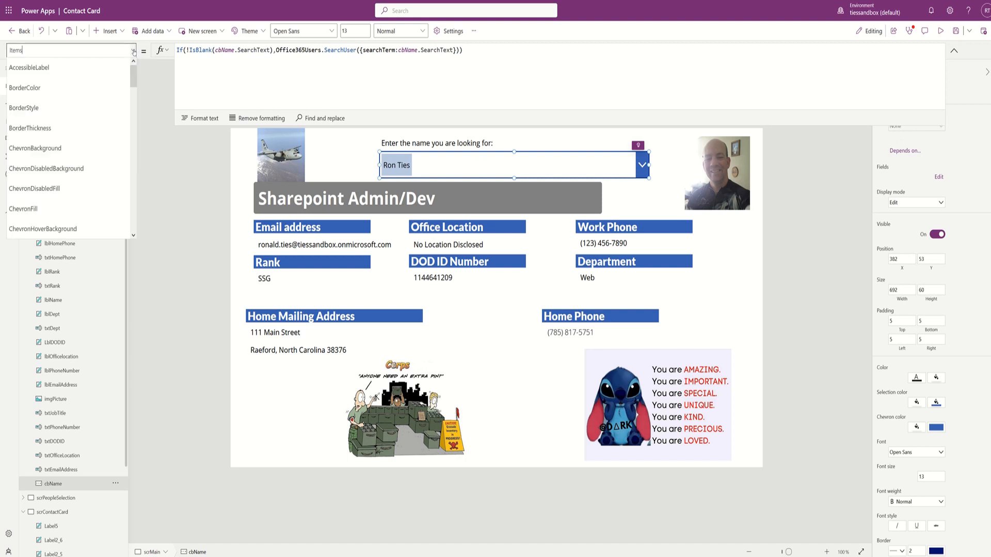
drag(133, 78, 126, 170)
scroll(84, 155, up, 1)
click(51, 153)
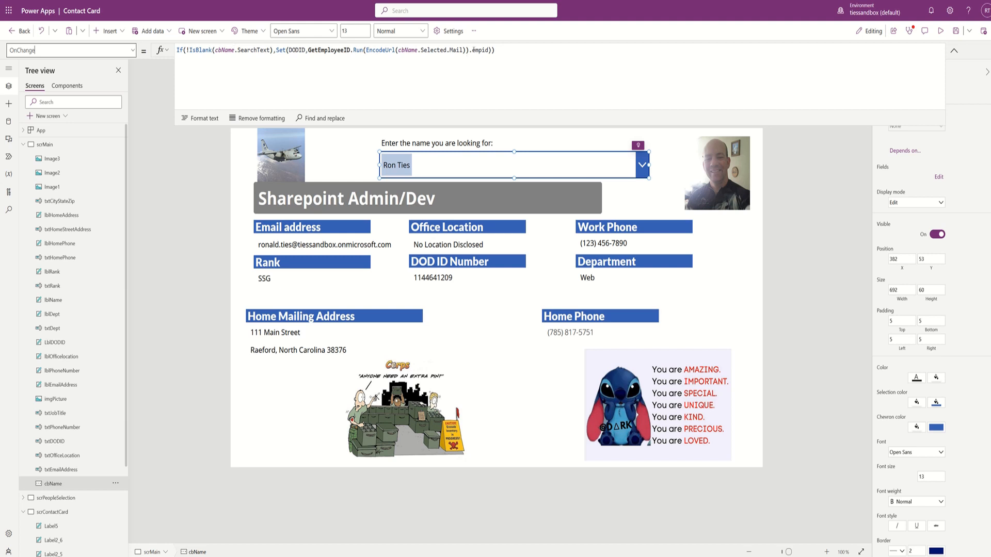
drag(473, 50, 491, 50)
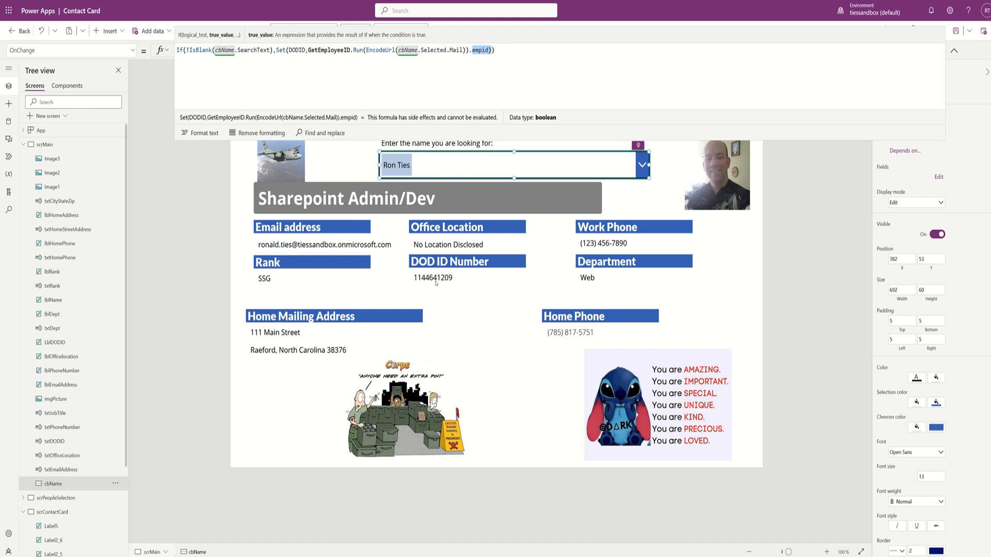
click(64, 512)
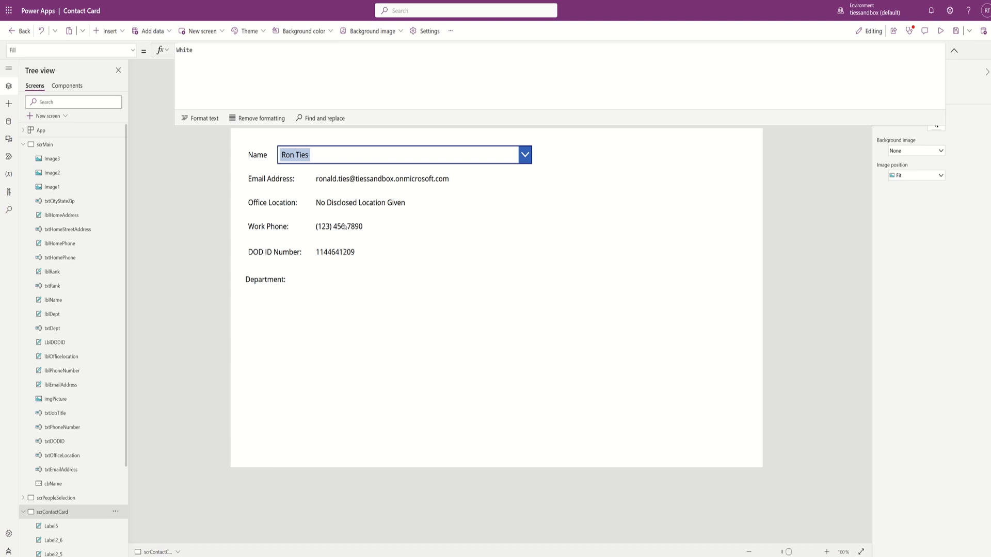
- Duplicate the Office Location value label and move the copy to the Department row
click(345, 226)
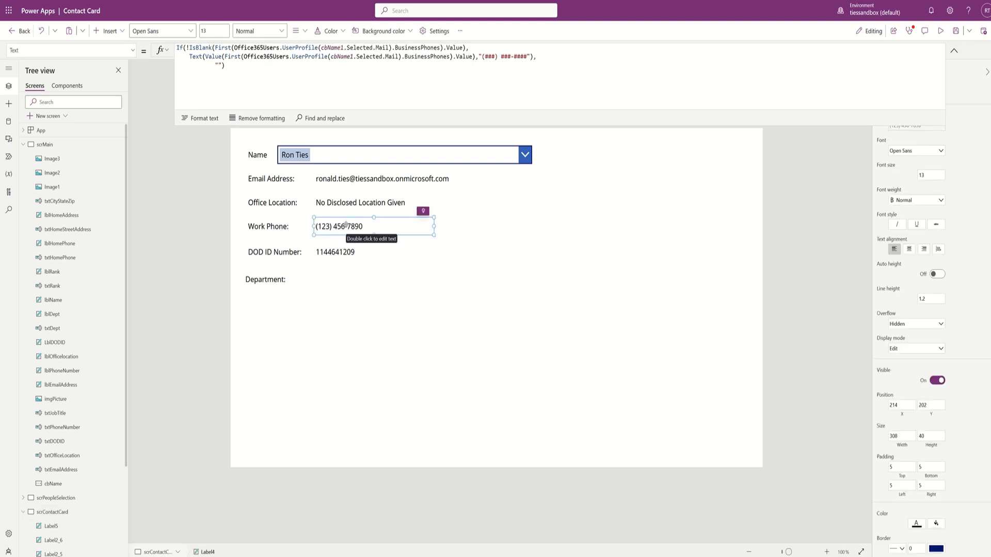
click(350, 206)
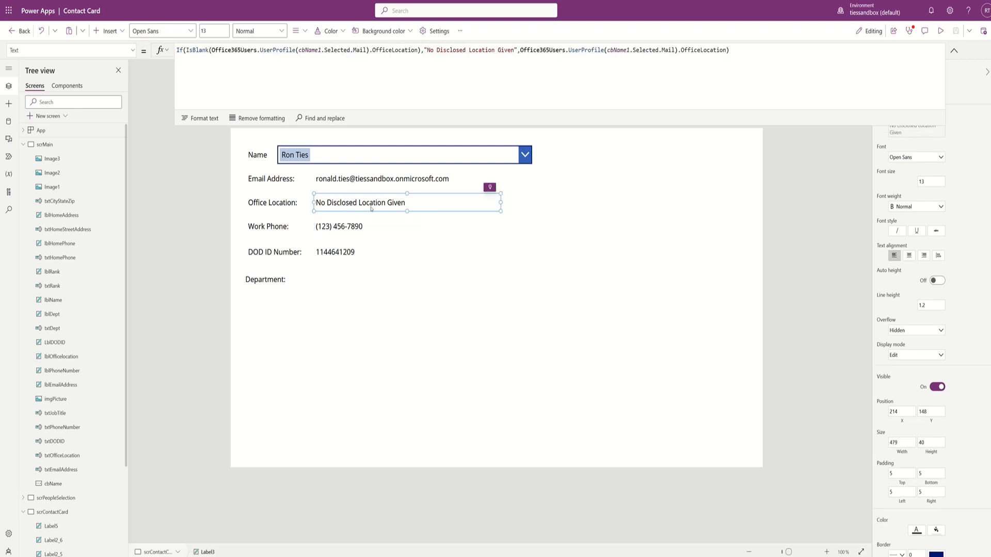
key(ctrl+c)
key(ctrl+v)
drag(377, 222, 378, 278)
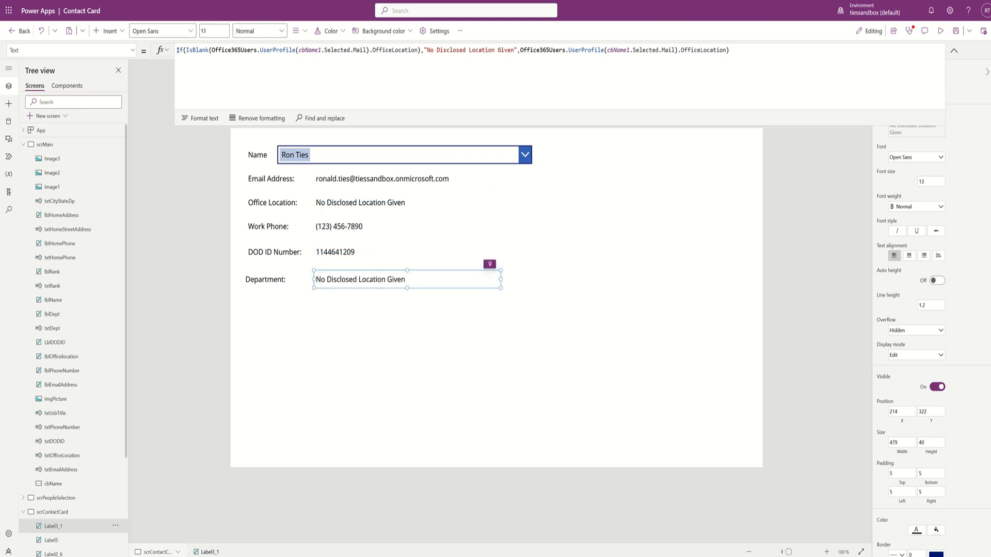
- Change the copy's formula to Office365Users.UserProfile(cbName1.Selected.Mail).Department, showing Web, then return to scrMain
drag(177, 50, 521, 50)
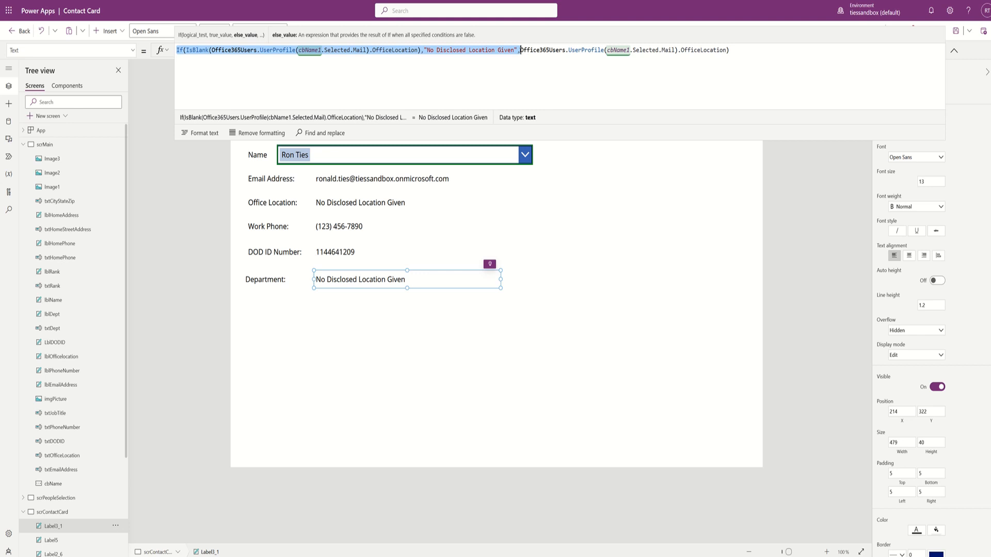
key(BackSpace)
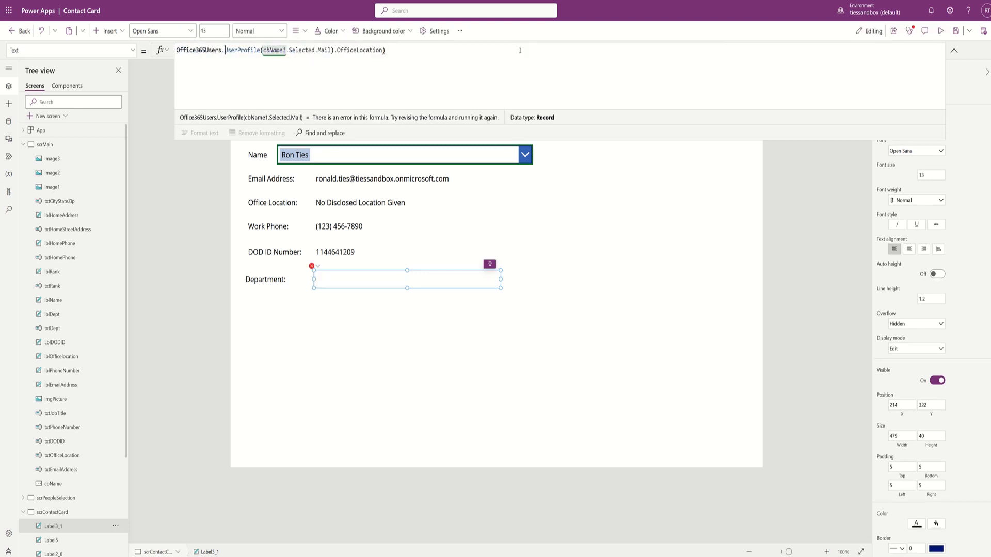
key(ctrl+Right)
key(ctrl+Right)
key(ctrl+Right)
key(ctrl+Right)
key(ctrl+Right)
key(shift+End)
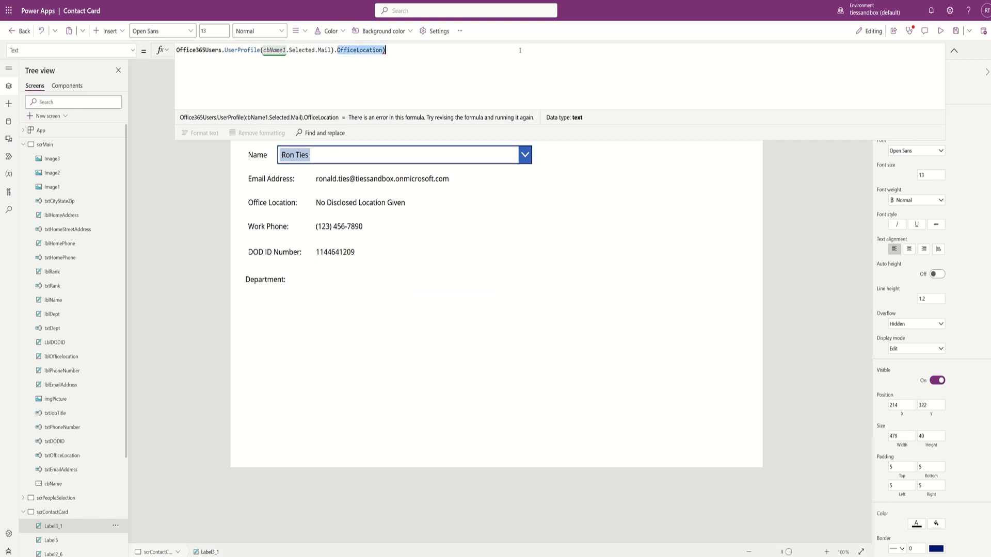
text(d)
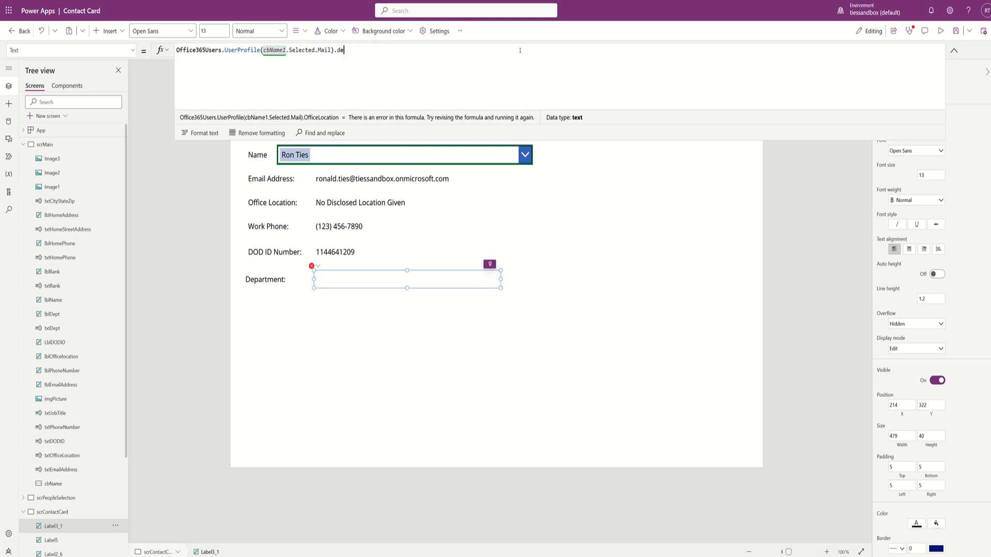
text(e)
key(Tab)
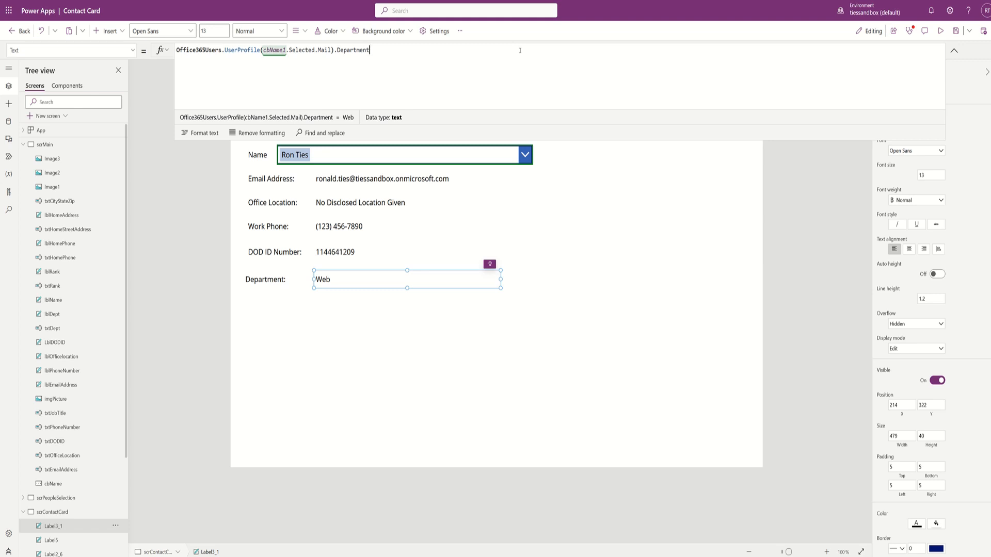
click(52, 146)
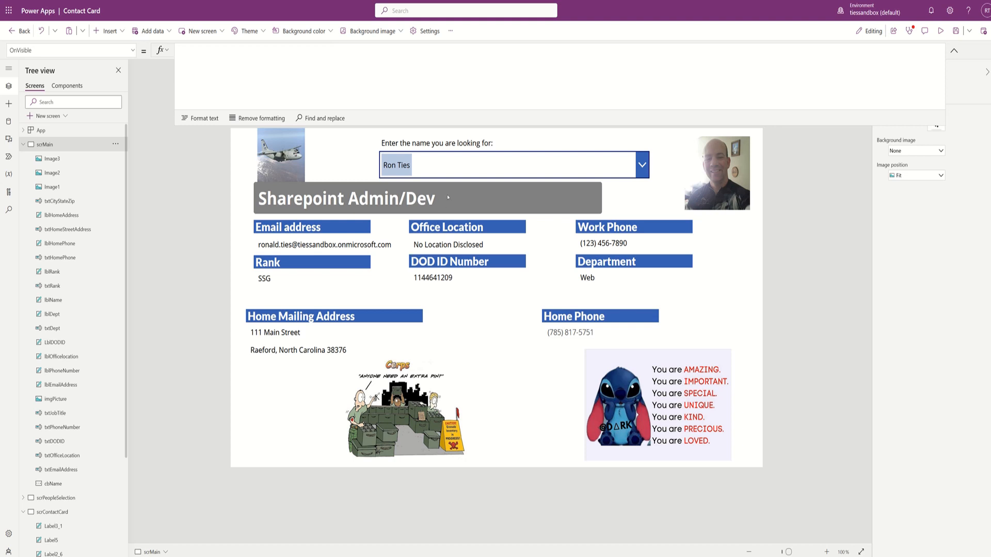
- Duplicate the Department: caption below itself and change its text to 'Job Title:'
click(448, 197)
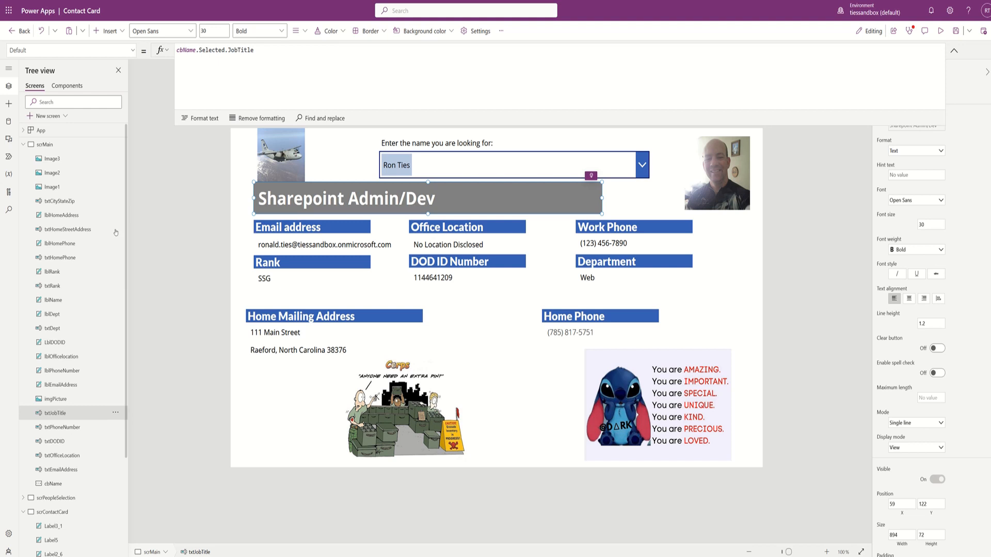
click(53, 512)
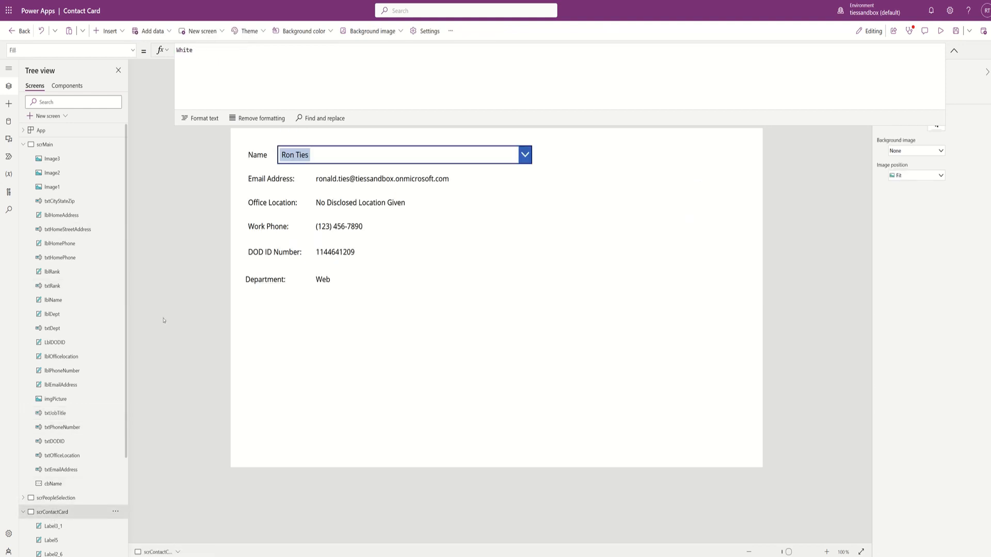
click(263, 283)
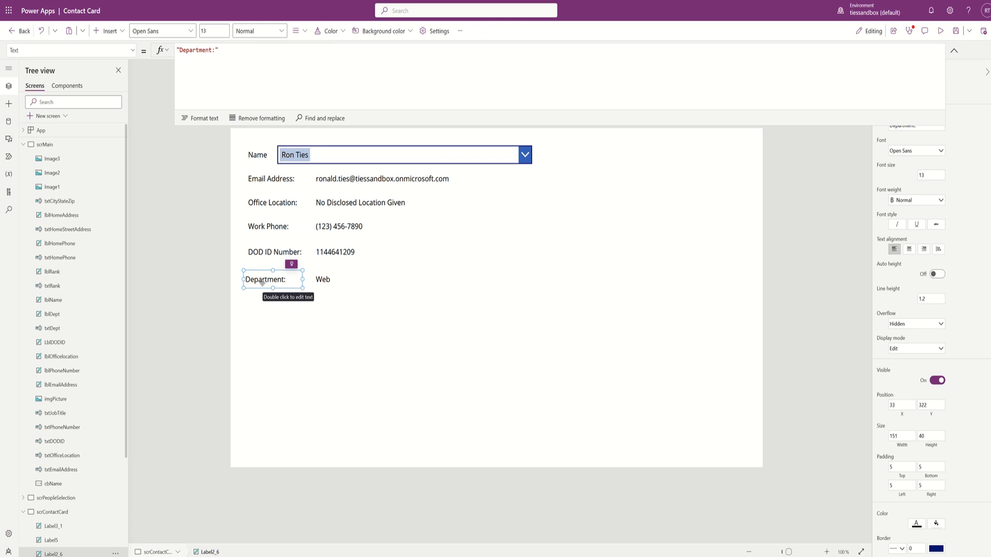
key(ctrl+c)
key(ctrl+v)
drag(274, 286, 271, 316)
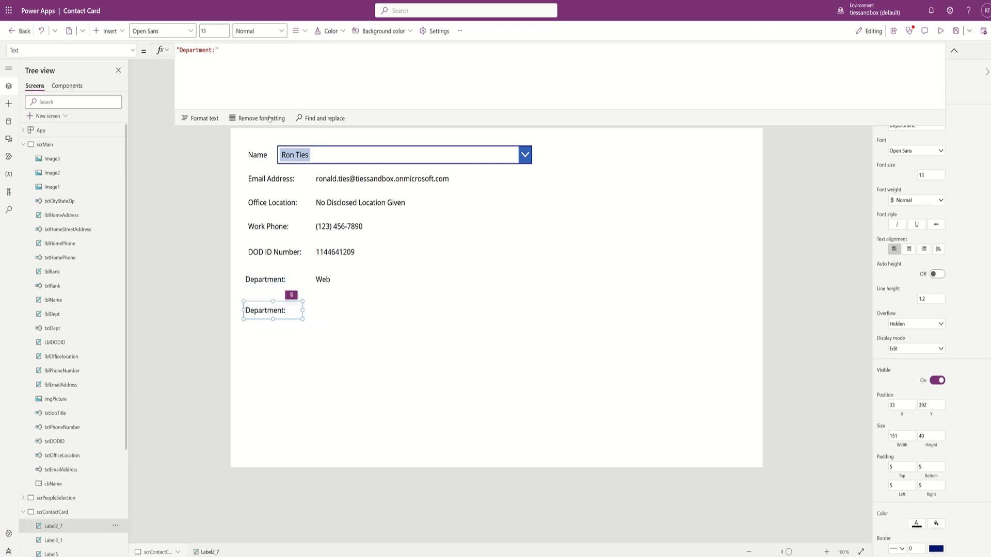
double_click(203, 49)
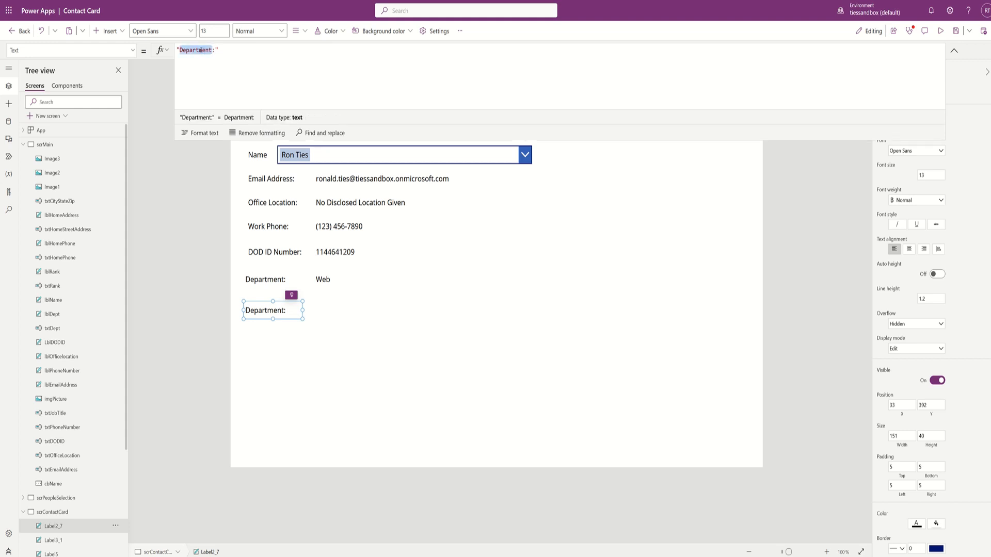
text(Job)
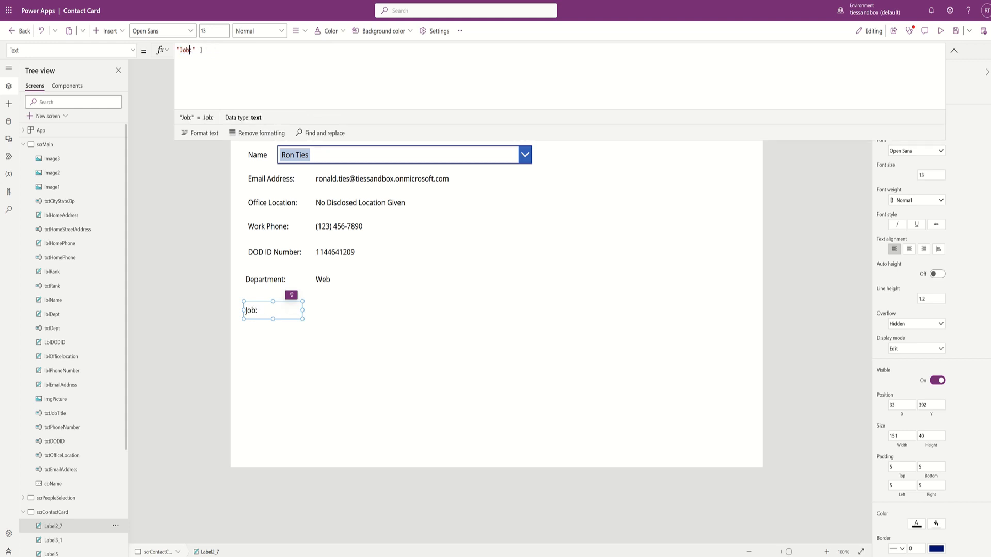
text( Title)
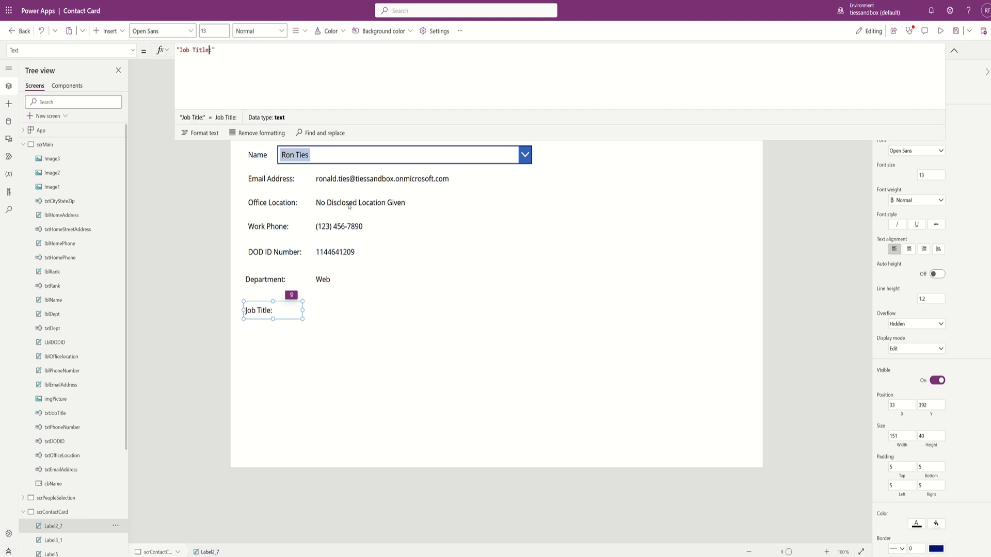
- Insert a new text label and place it beside the Job Title: caption
click(109, 31)
click(117, 85)
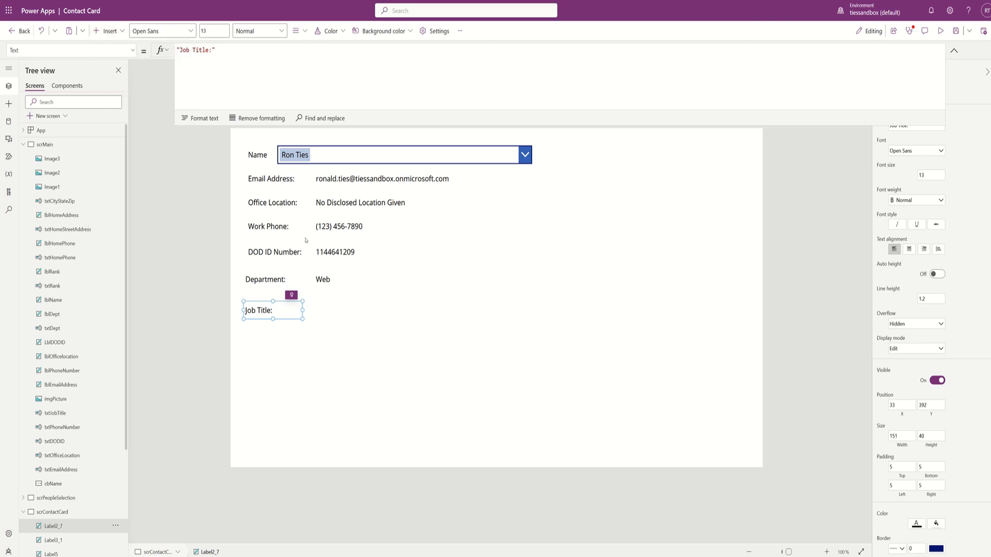
drag(284, 162, 339, 302)
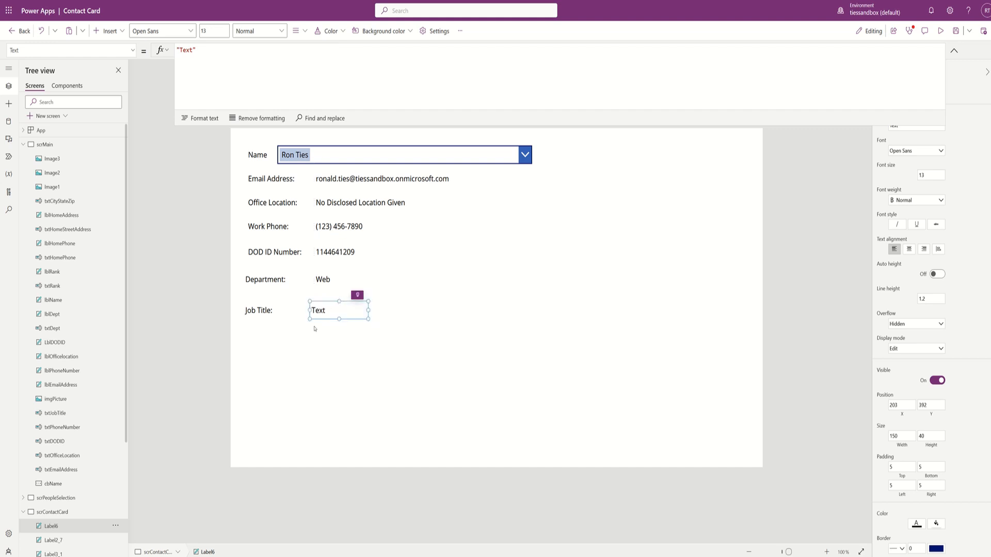
- Set the label's Text to cbName1.Selected.JobTitle and widen it so Sharepoint Admin/Dev fits one line
triple_click(216, 47)
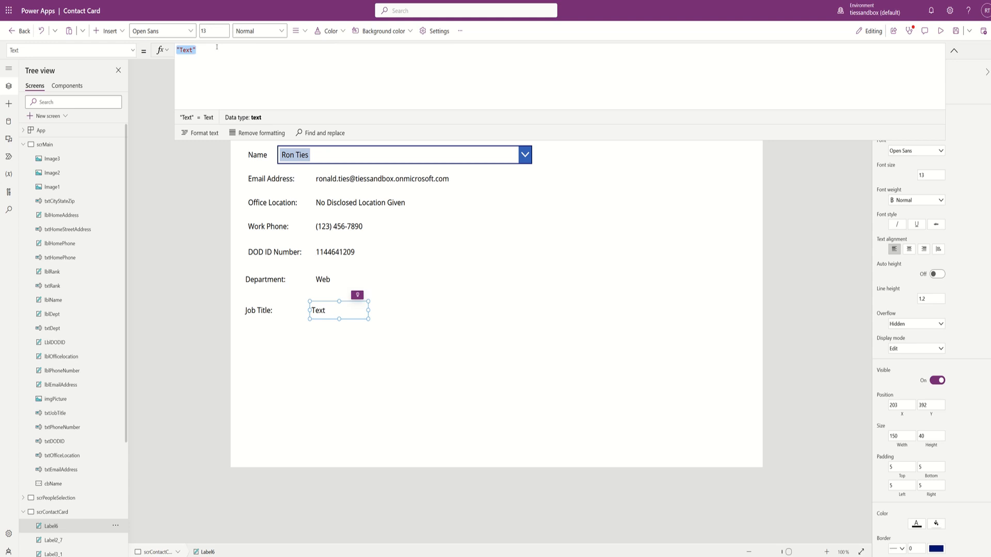
text(cbname)
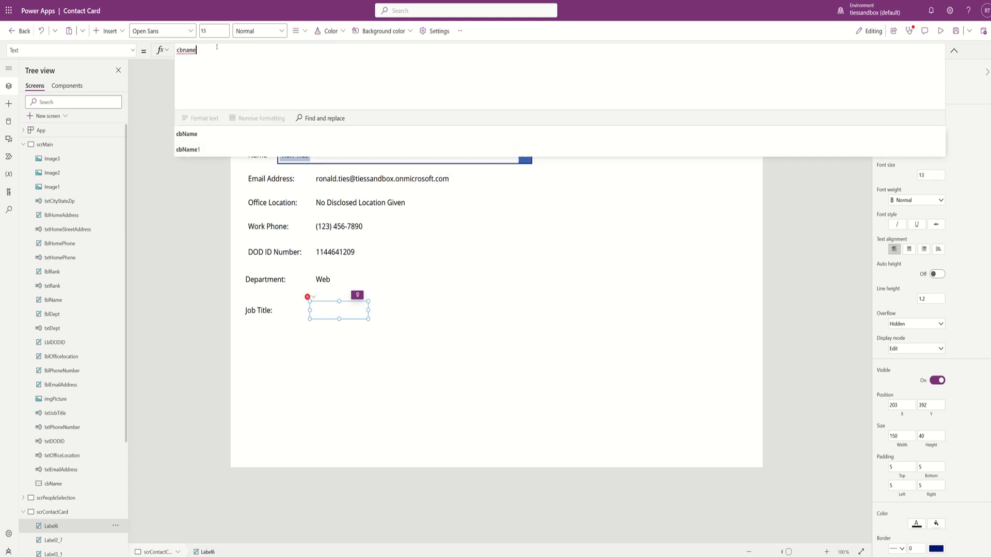
key(Down)
key(Tab)
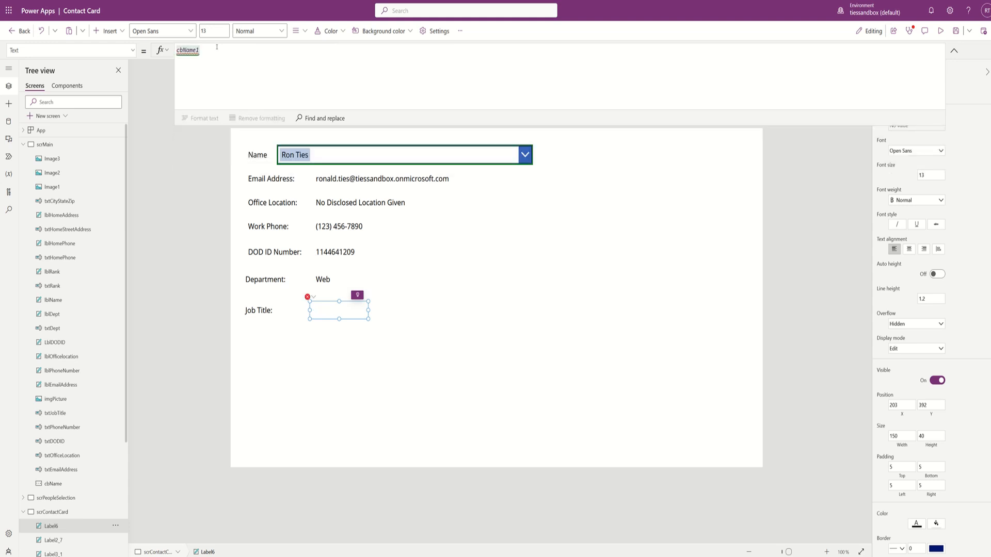
text(.select)
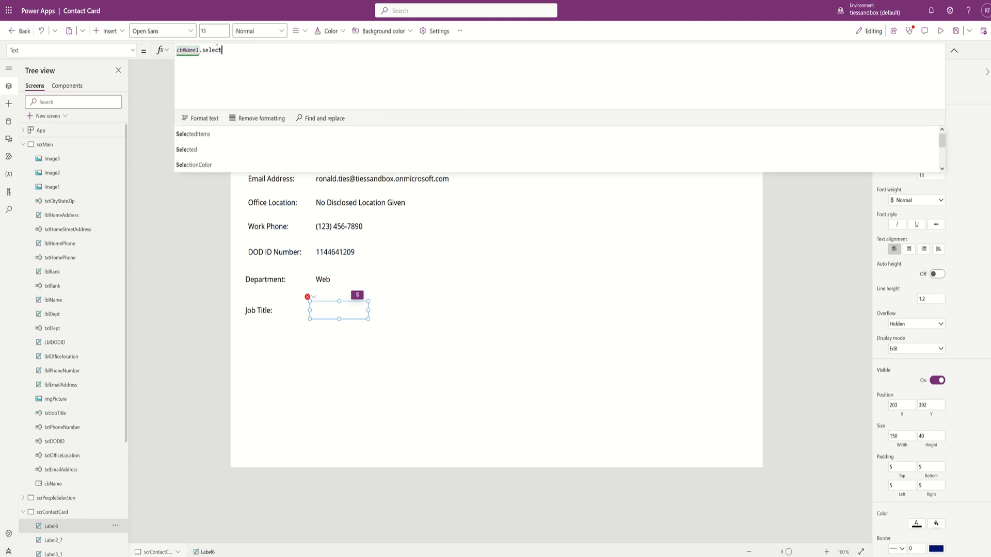
text(ed.job)
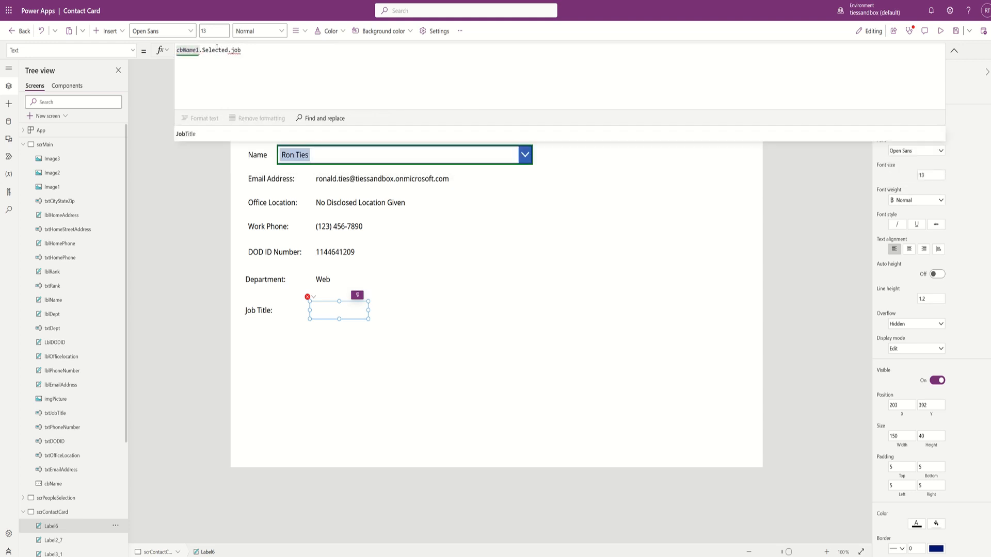
key(Tab)
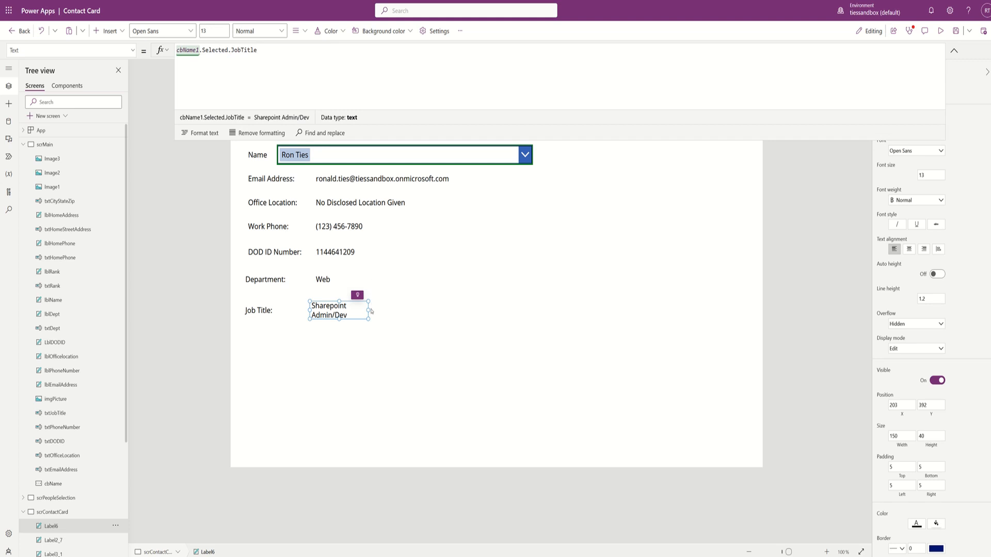
drag(369, 310, 438, 318)
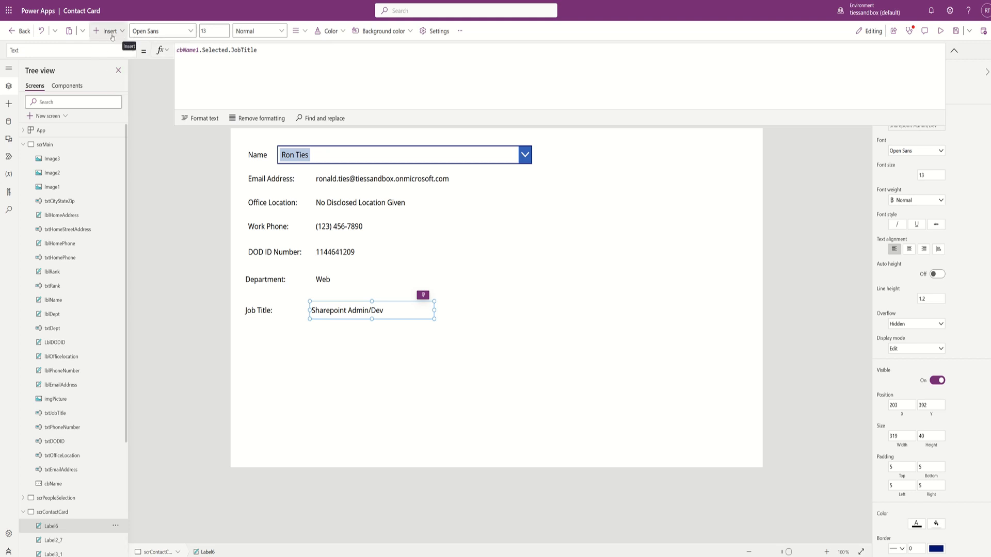
click(45, 145)
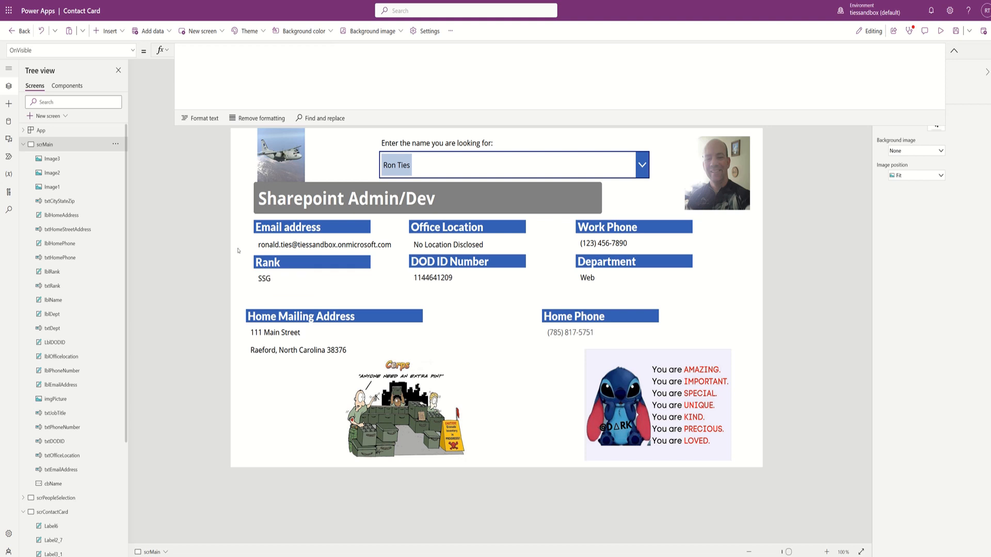
- Try pasting the three selected headings onto the Contact Card, then delete the wrong pasted label
click(277, 261)
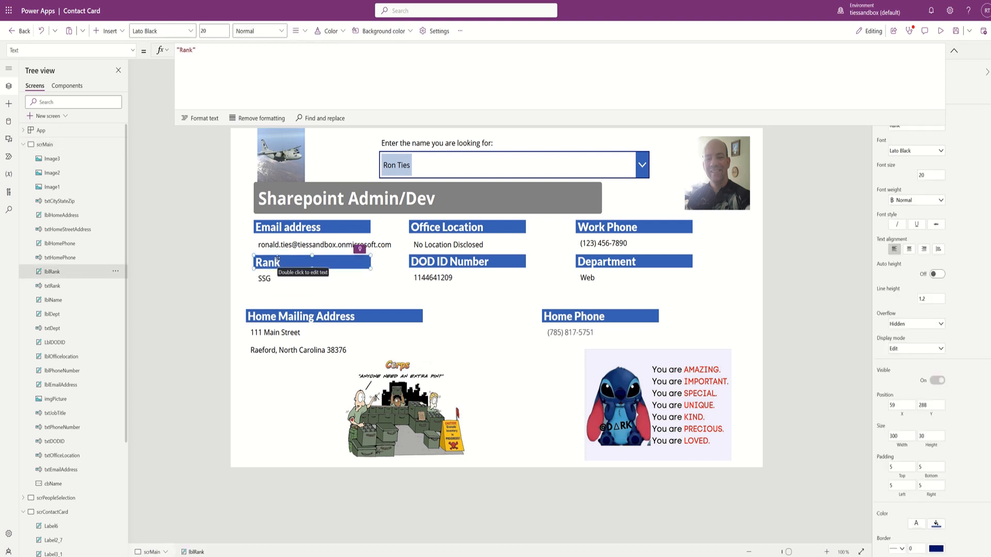
shift+click(403, 316)
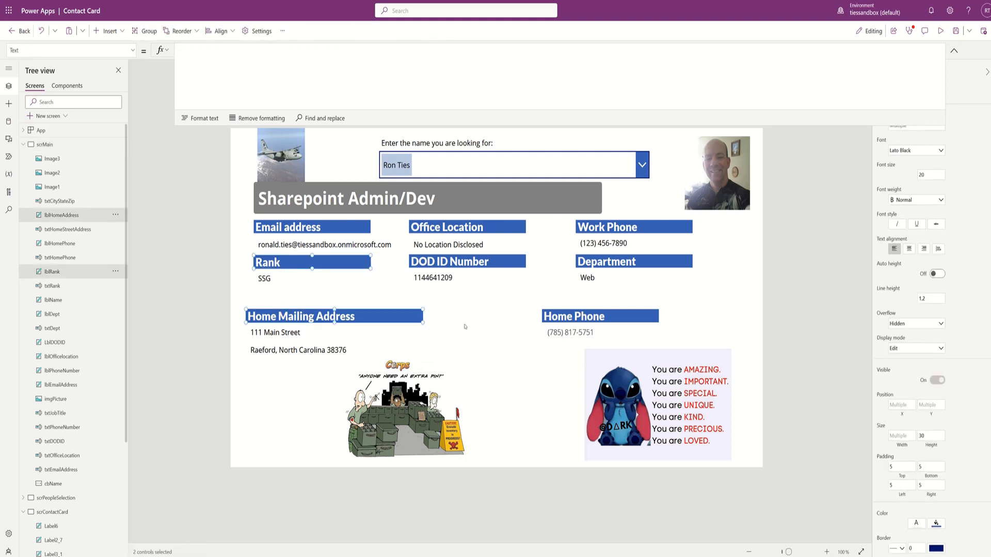
shift+click(560, 317)
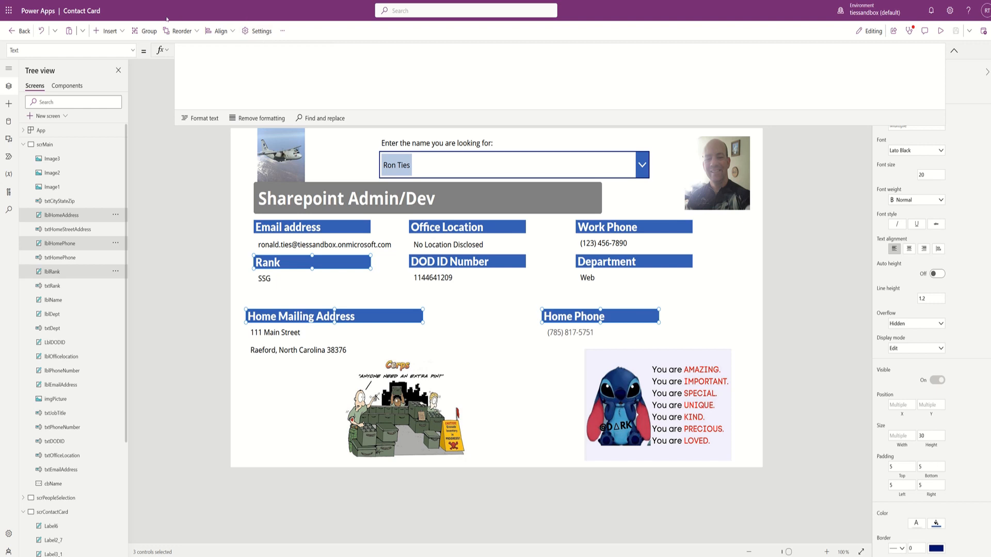
click(62, 511)
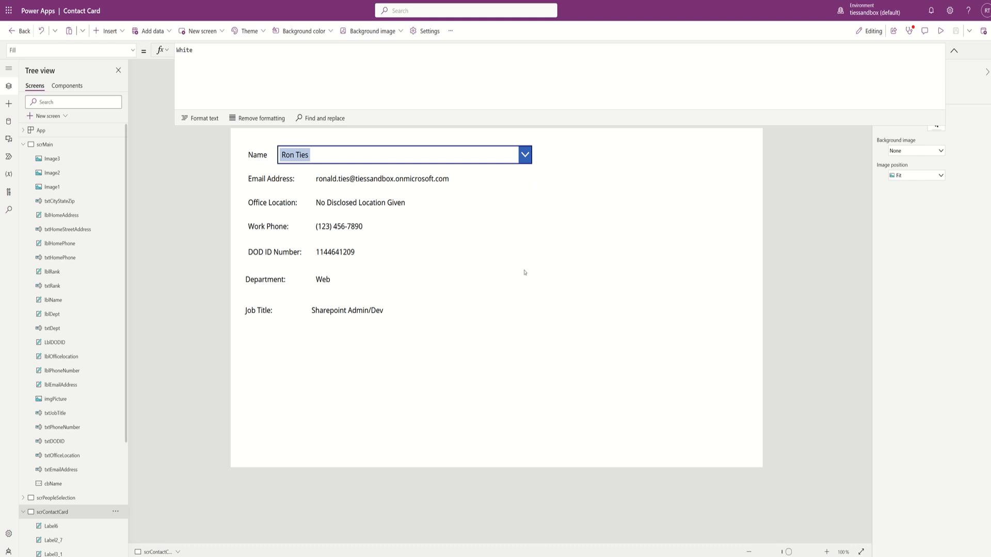
key(ctrl+v)
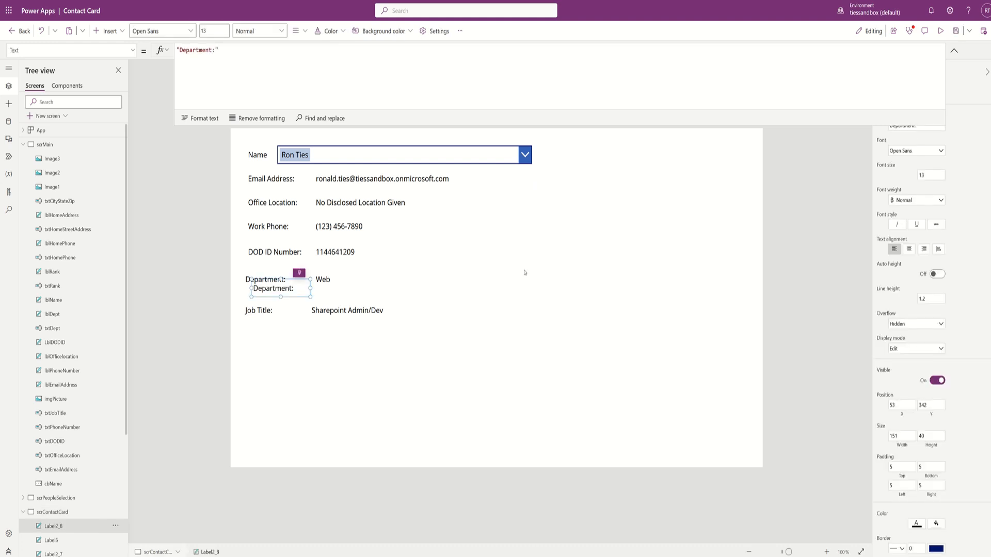
key(Delete)
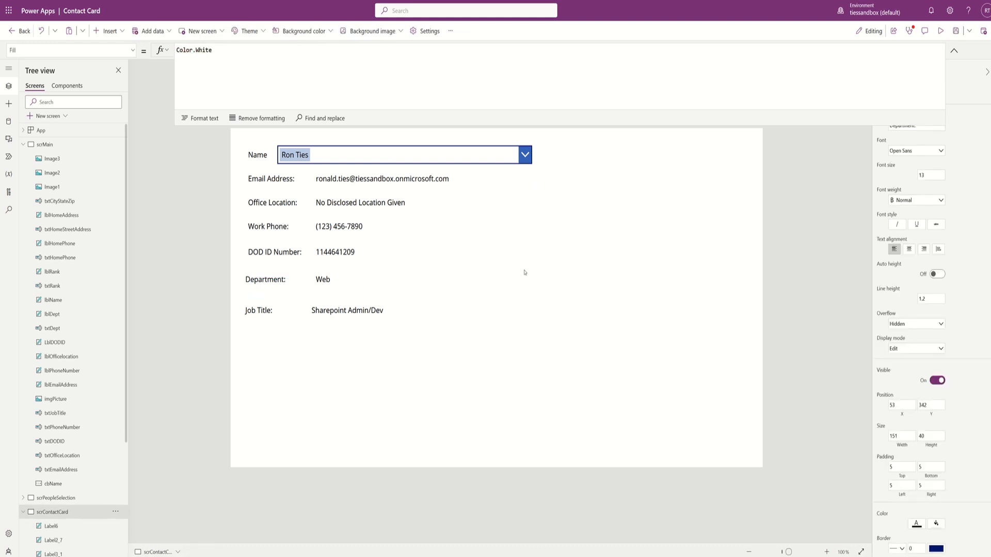
- Copy the Home Mailing Address, Home Phone and Rank headings from scrMain and paste them onto scrContactCard
click(52, 145)
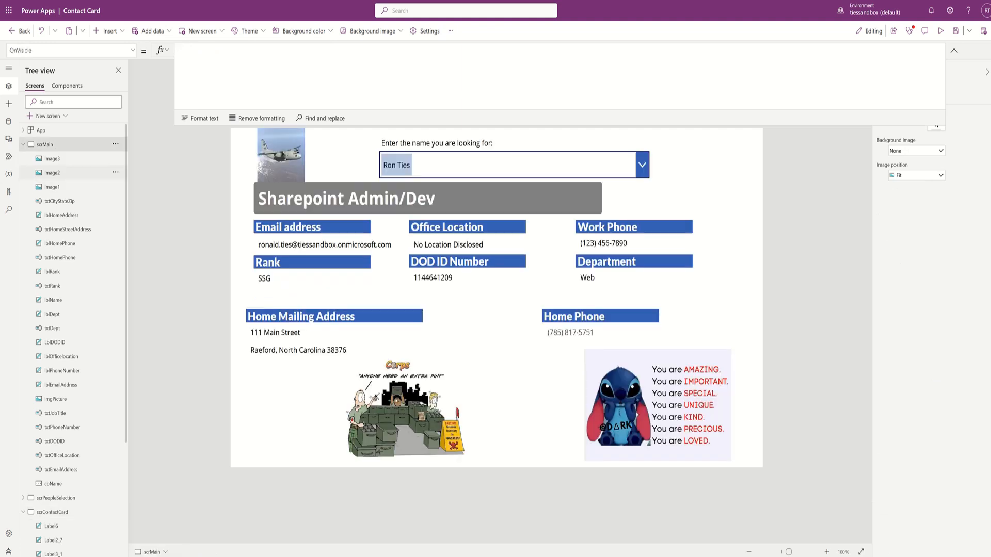
click(352, 317)
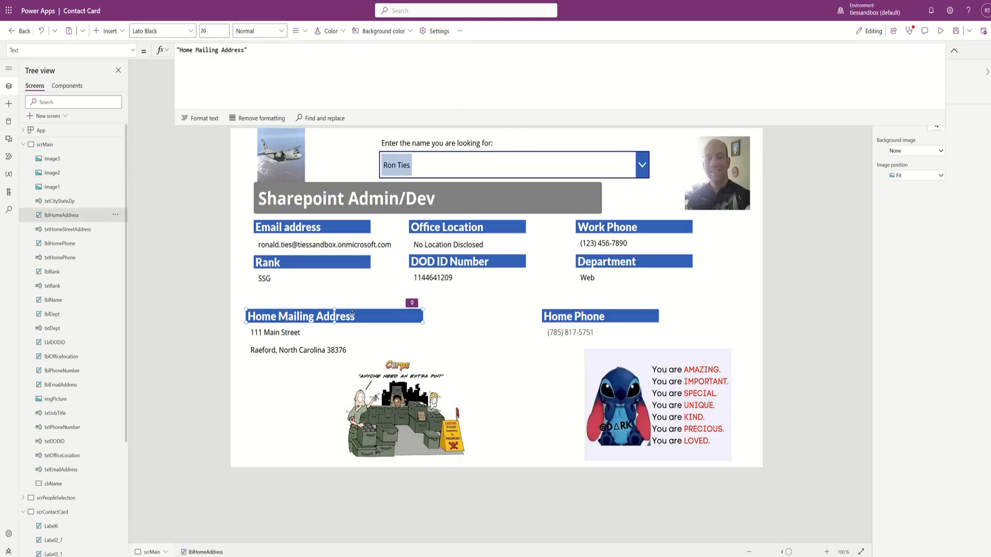
shift+click(592, 319)
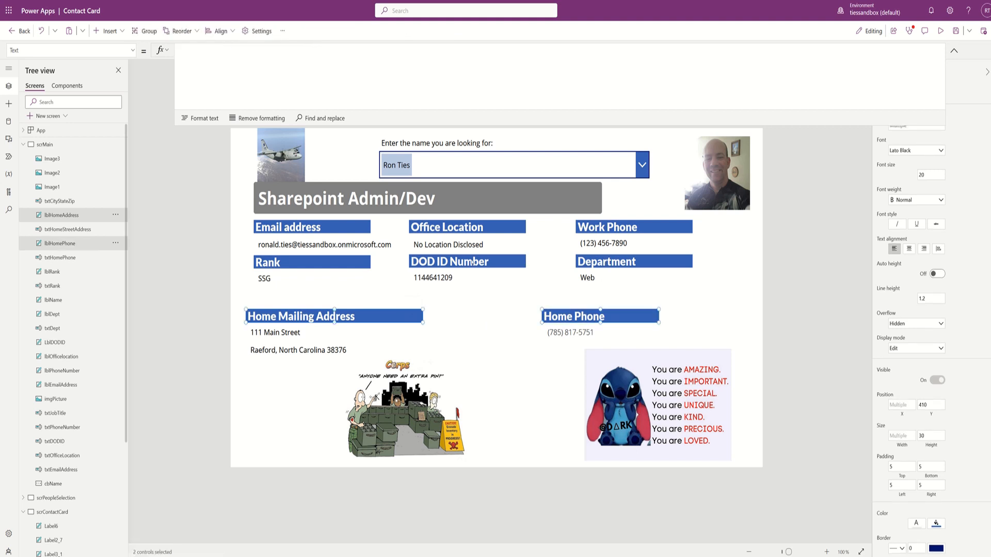
shift+click(328, 264)
right_click(328, 264)
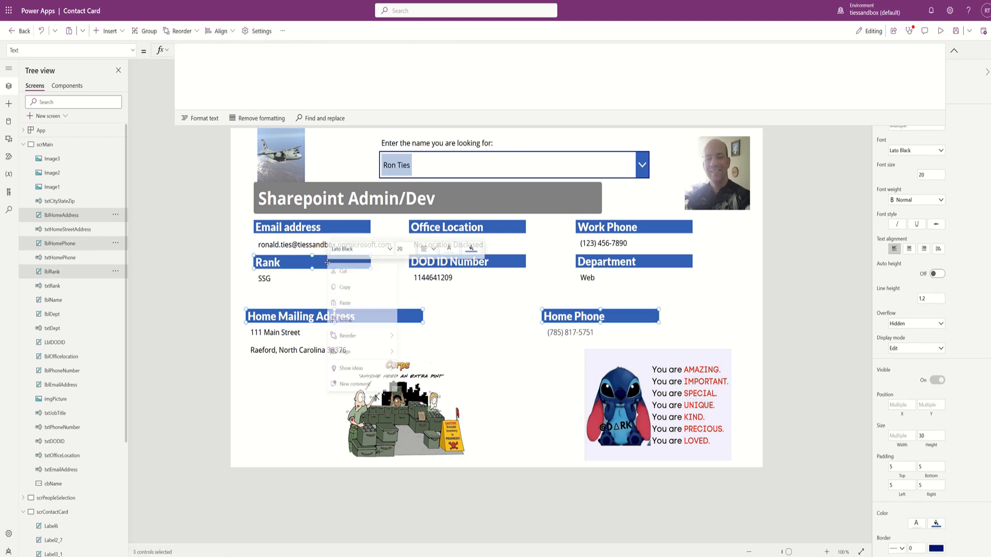
click(344, 289)
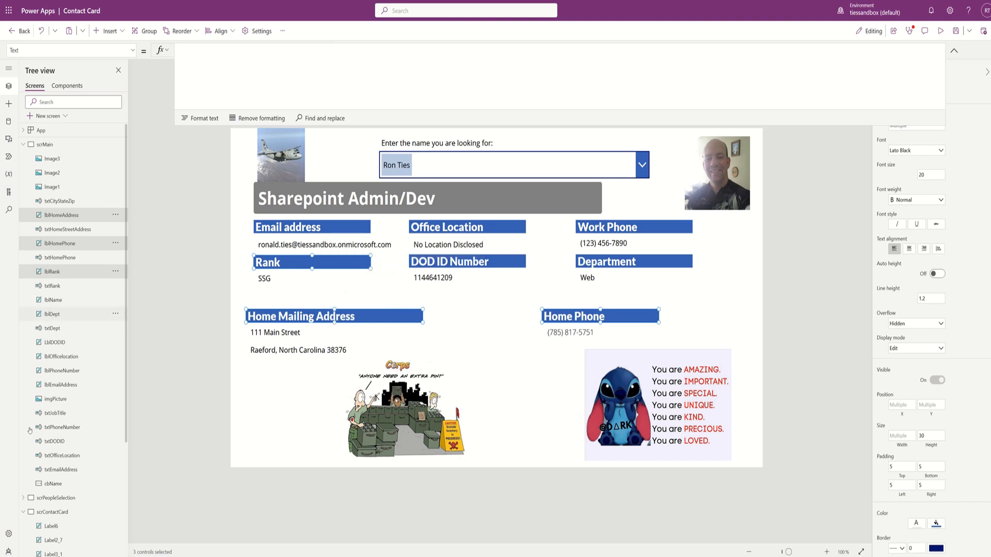
click(44, 513)
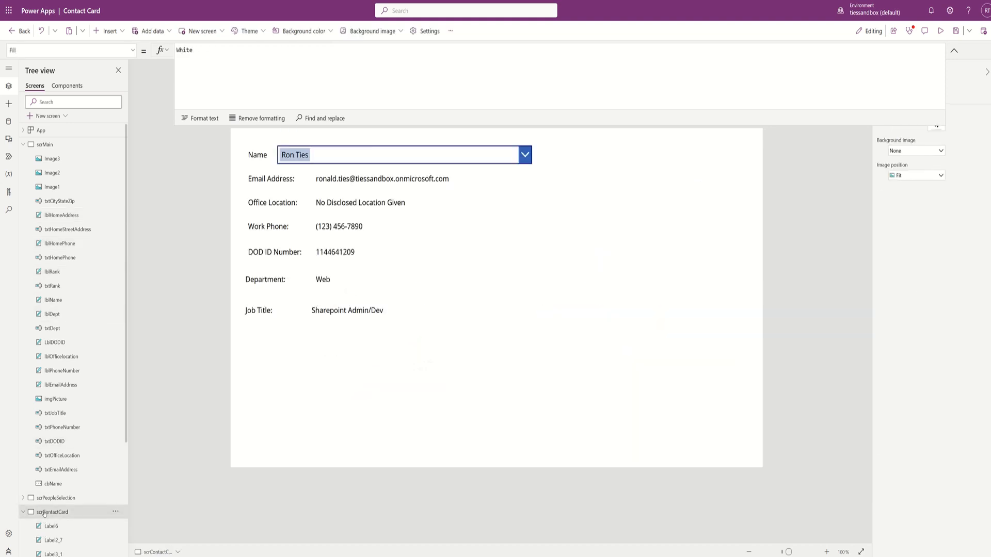
right_click(275, 356)
click(291, 365)
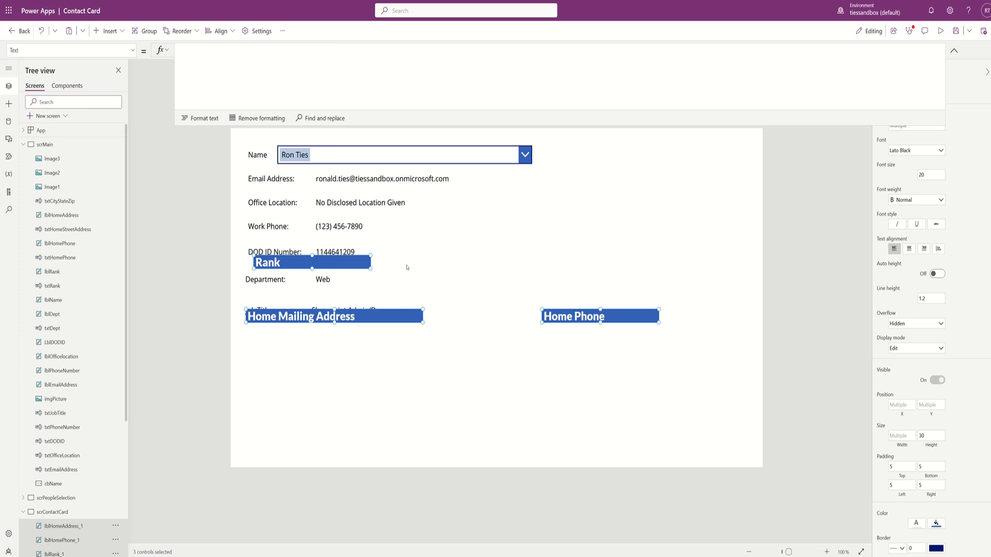
- Move Rank right of the email, with a narrowed Home Mailing Address and then Home Phone beneath it
click(357, 261)
drag(357, 262, 596, 183)
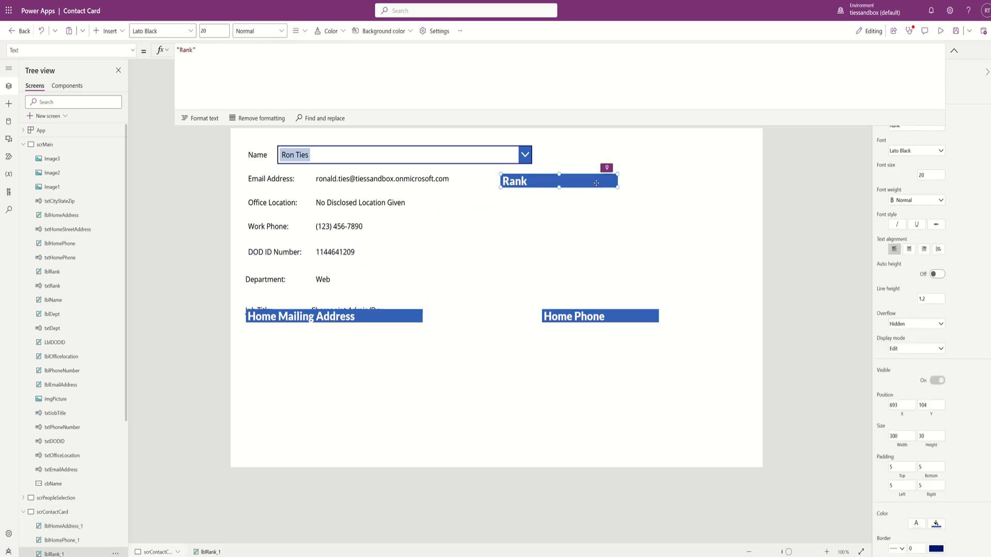
drag(355, 313, 604, 213)
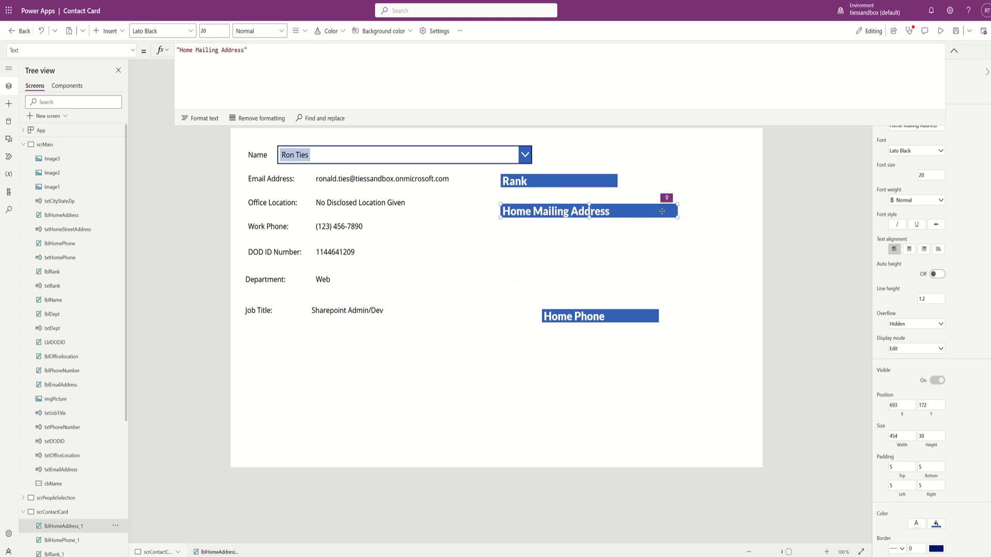
drag(680, 218, 620, 225)
drag(619, 312, 577, 270)
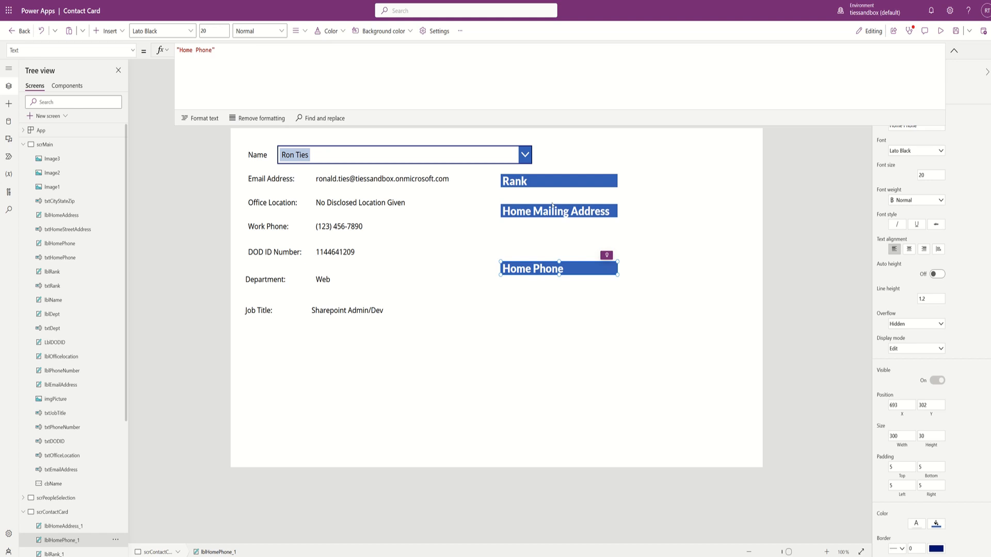
- Duplicate the Office Location value label, then delete the duplicate
click(361, 203)
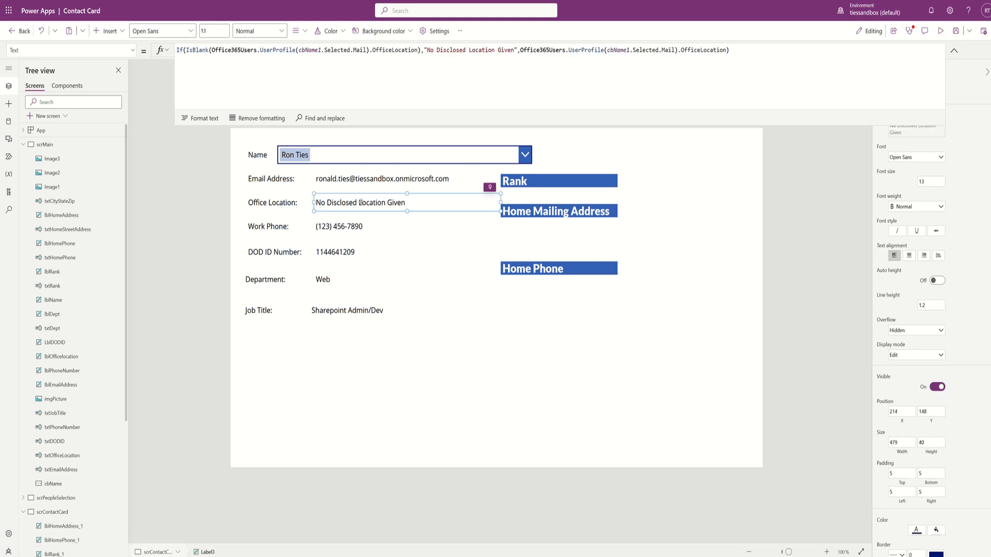
key(ctrl+c)
key(ctrl+v)
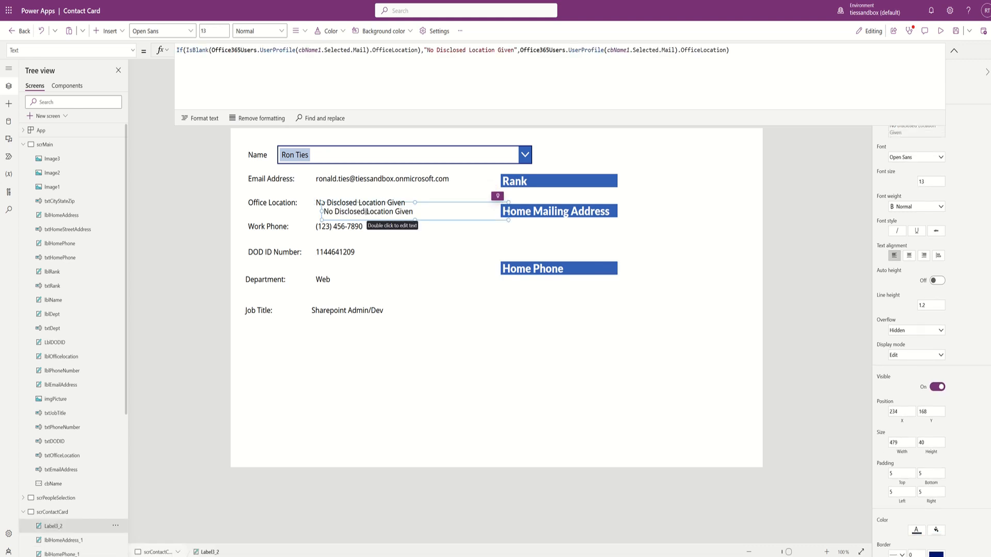
key(Delete)
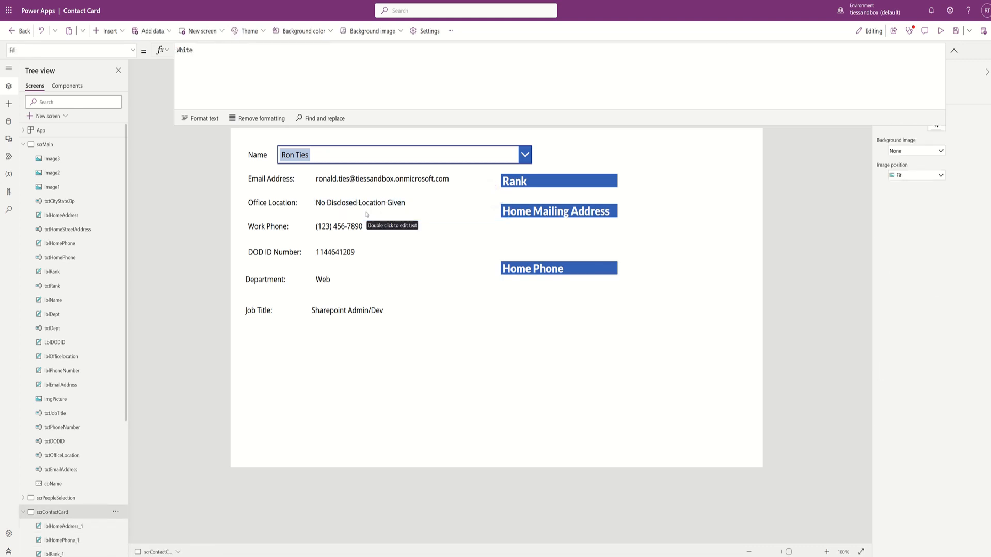
- Insert a new text label and place it beside the Rank header
click(127, 36)
click(124, 87)
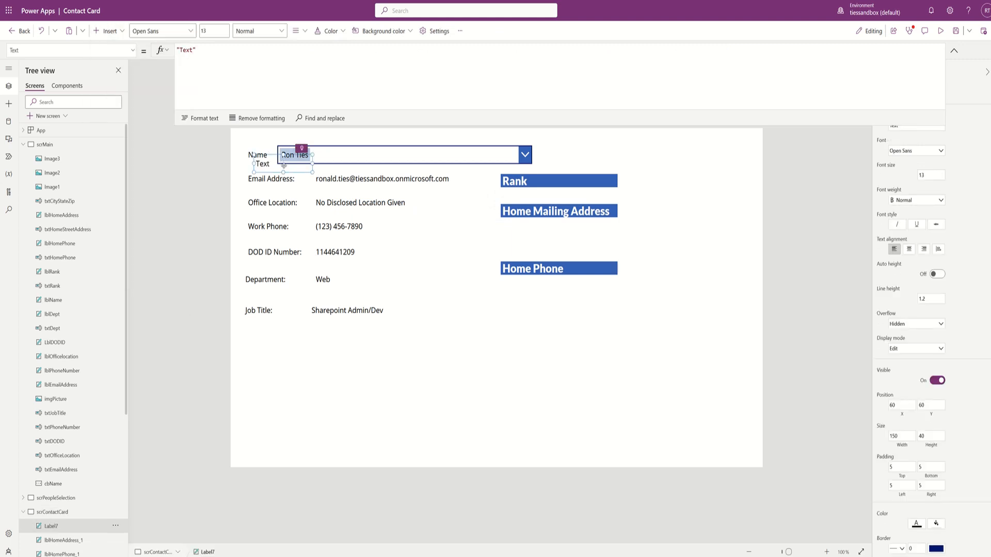
drag(274, 154, 658, 187)
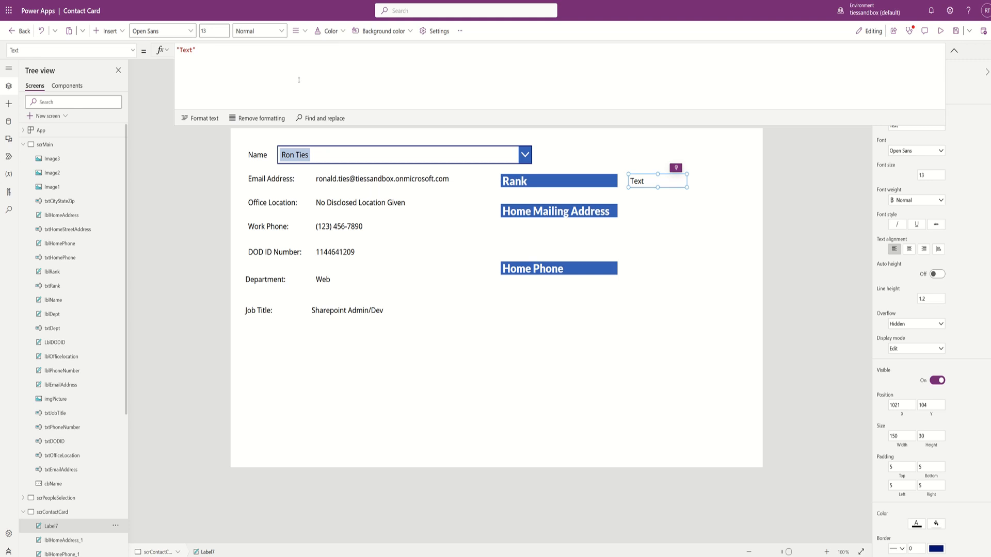
click(218, 51)
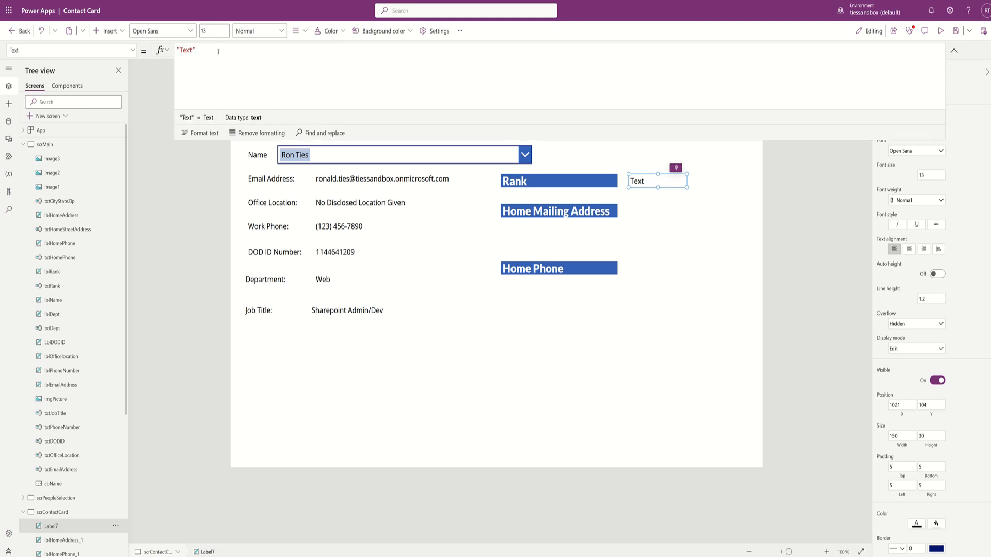
- Begin the label's Text formula as LookUp(Contacts, Email = cbName1
key(ctrl+a)
text(Lookup)
key(Tab)
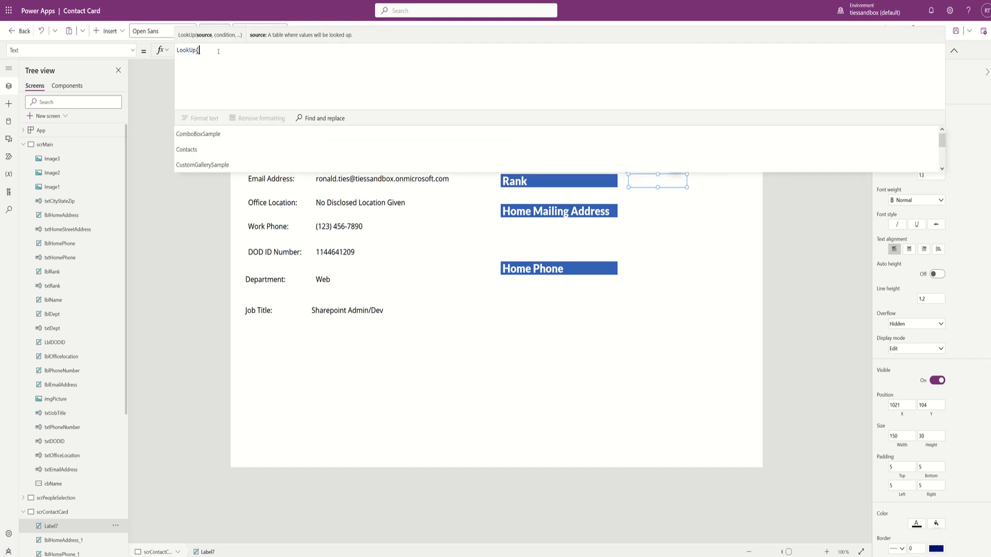
key(Down)
key(Down)
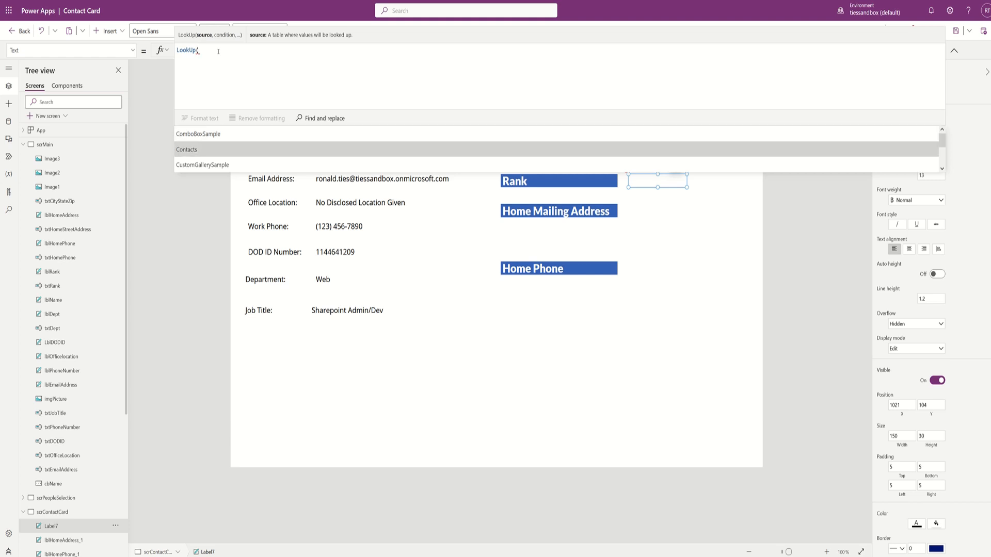
key(Tab)
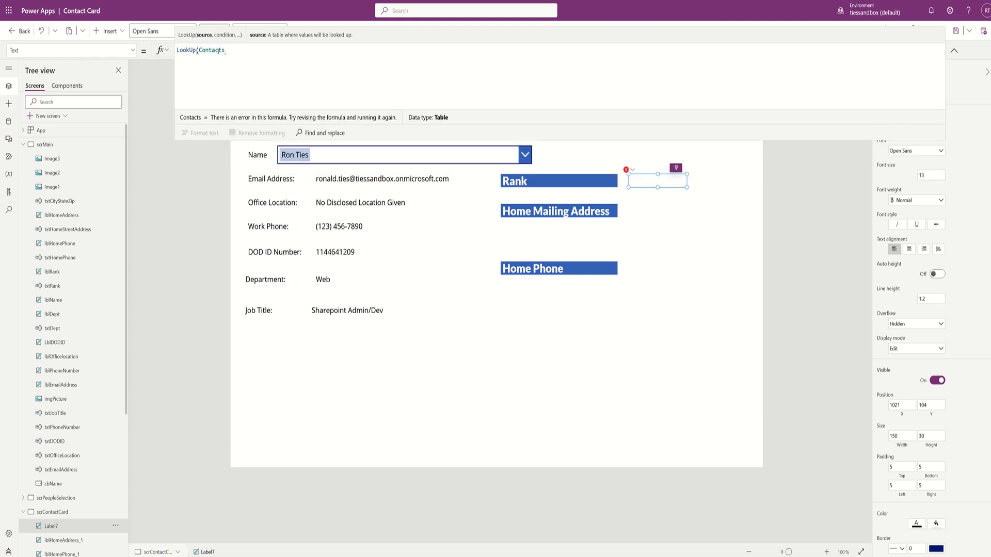
text(,)
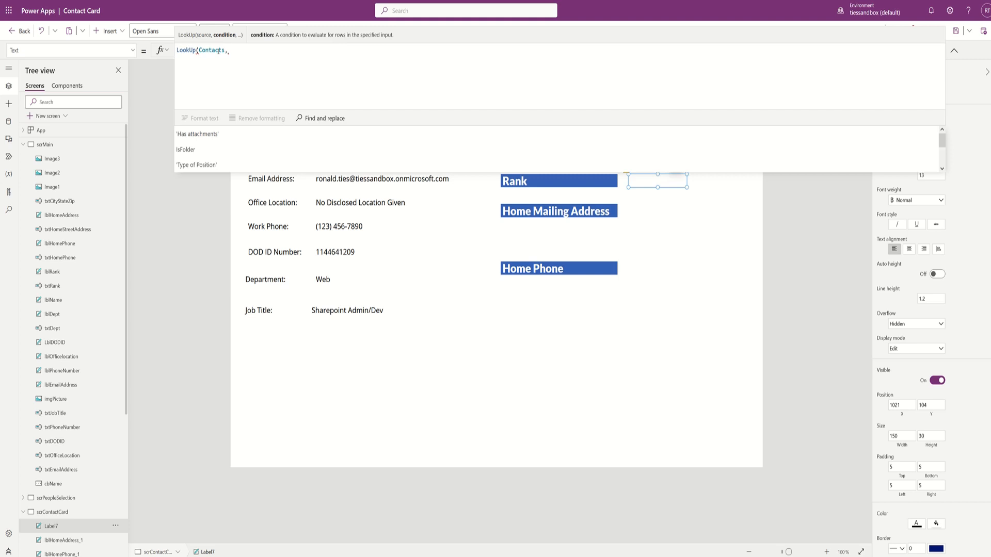
text(email)
key(Tab)
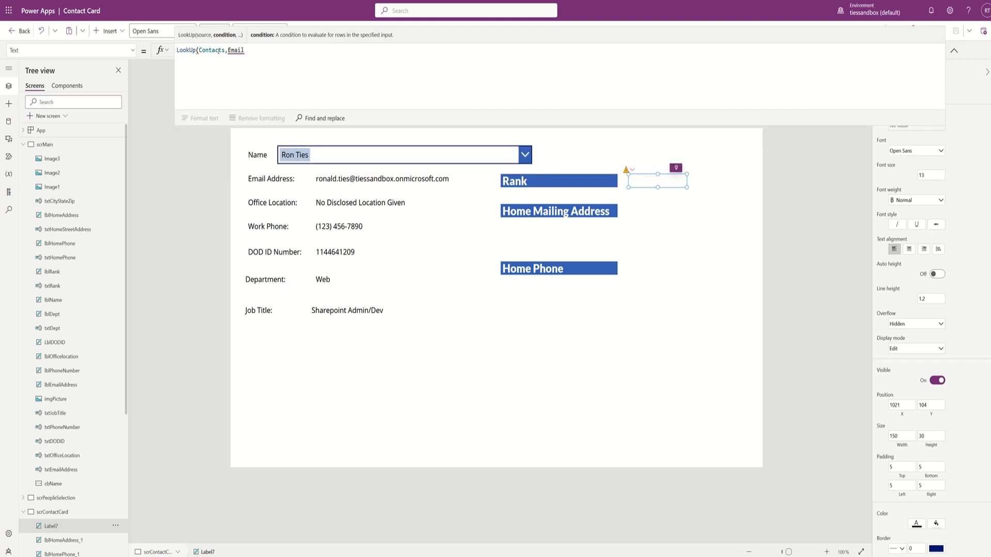
text(=)
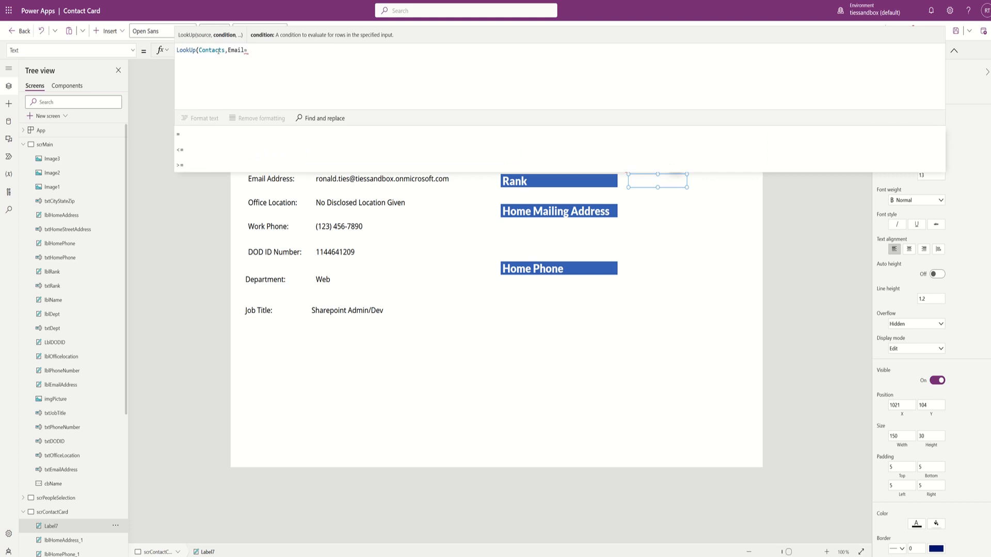
text(cbname)
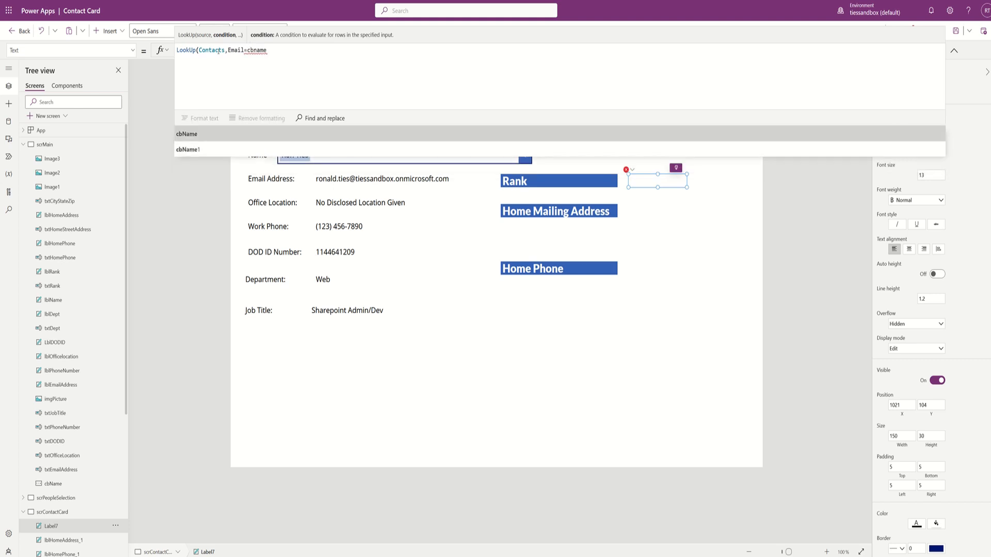
key(Down)
key(Tab)
- Complete it with .Selected.Mail).'Rank of Individual'.Value and select the whole formula
text(.)
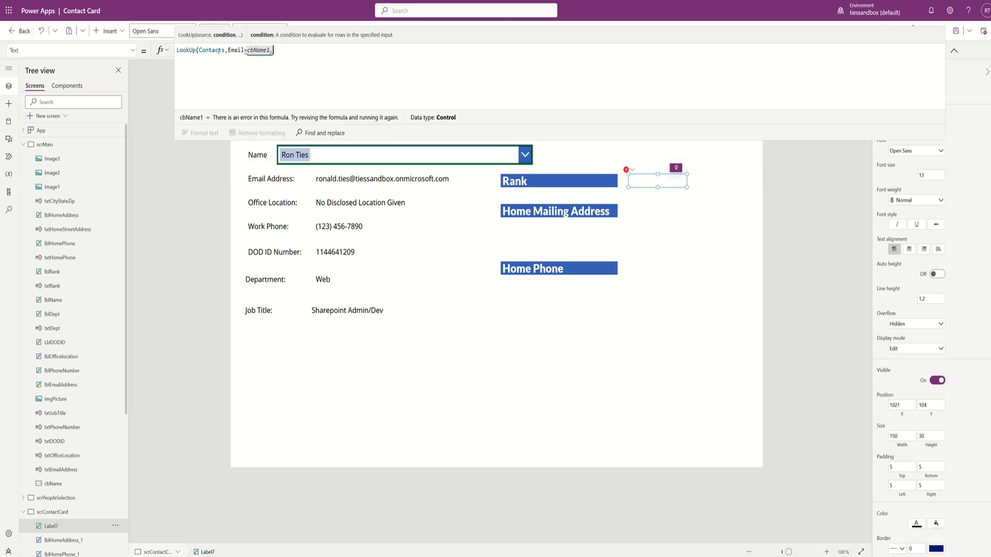
text(Selected)
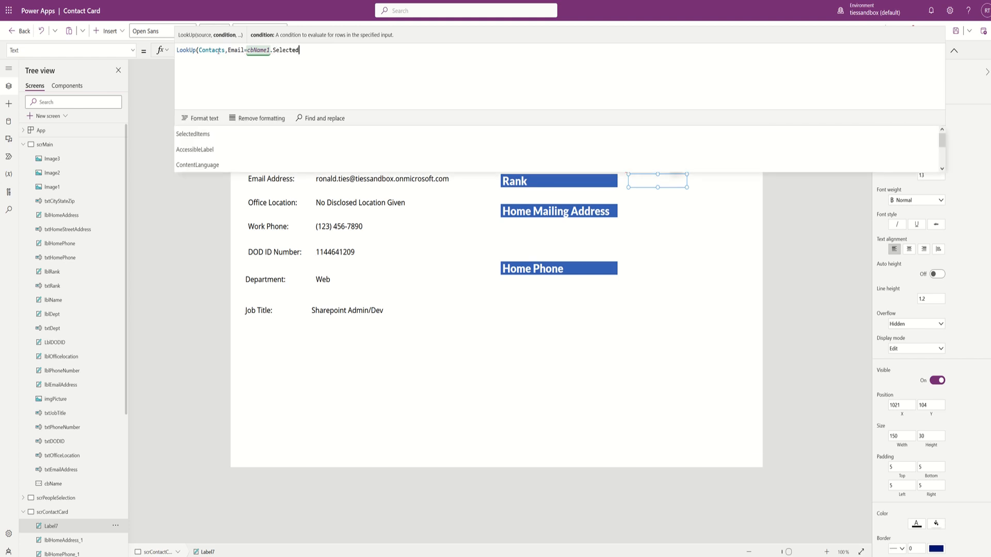
text(.mail)
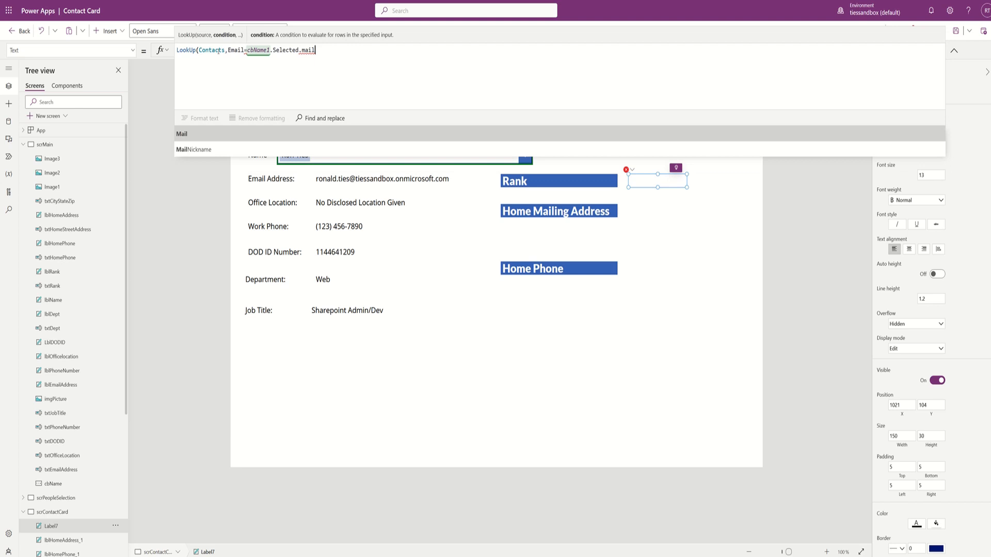
key(Tab)
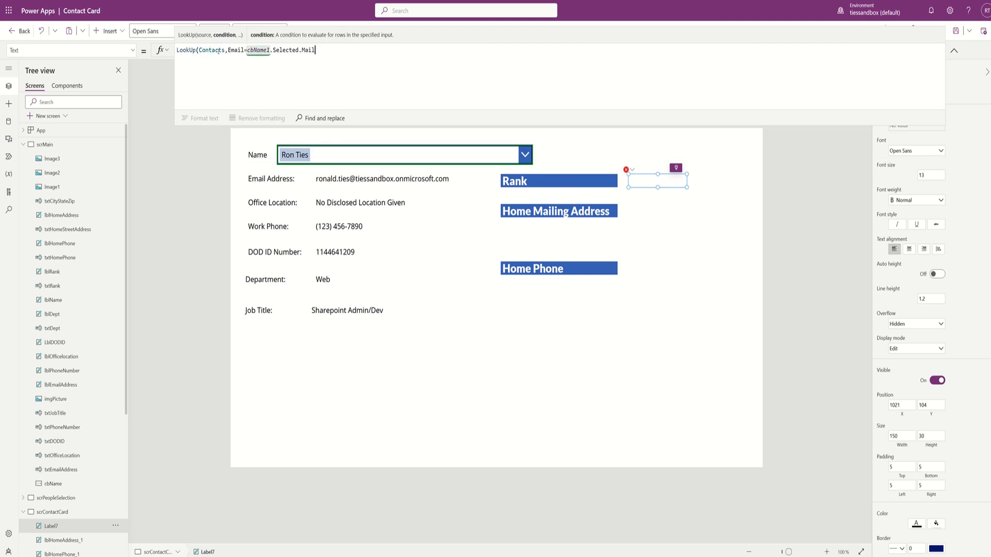
text(),)
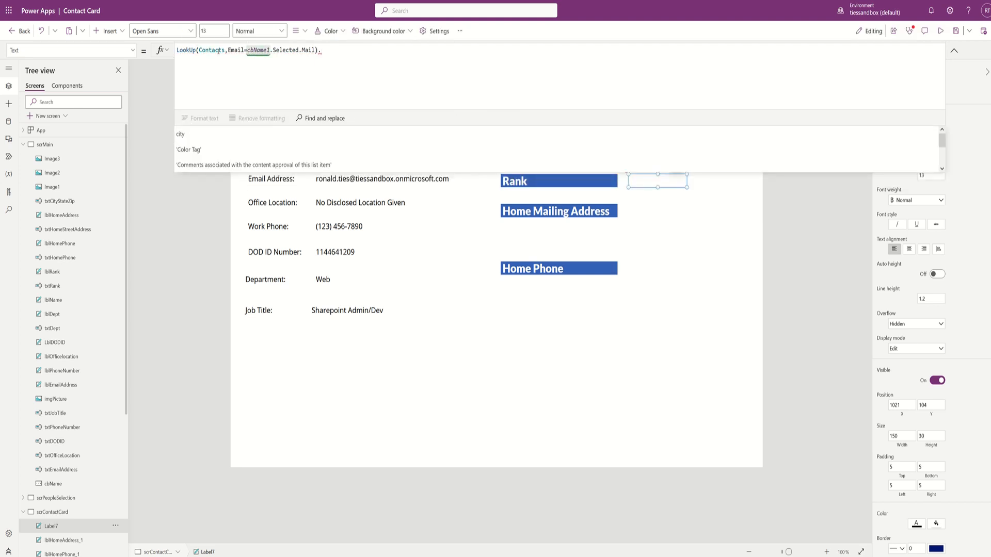
text(rank)
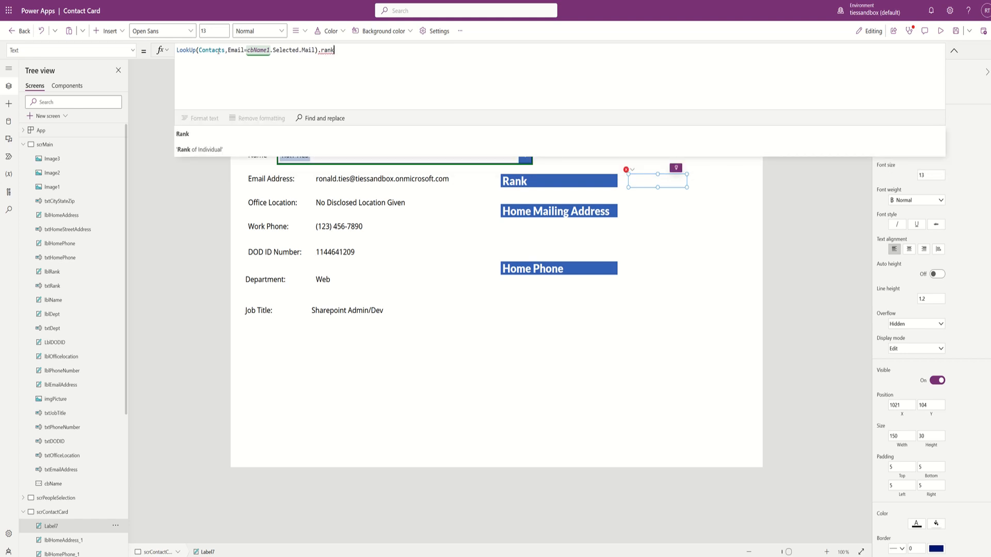
key(Down)
key(Tab)
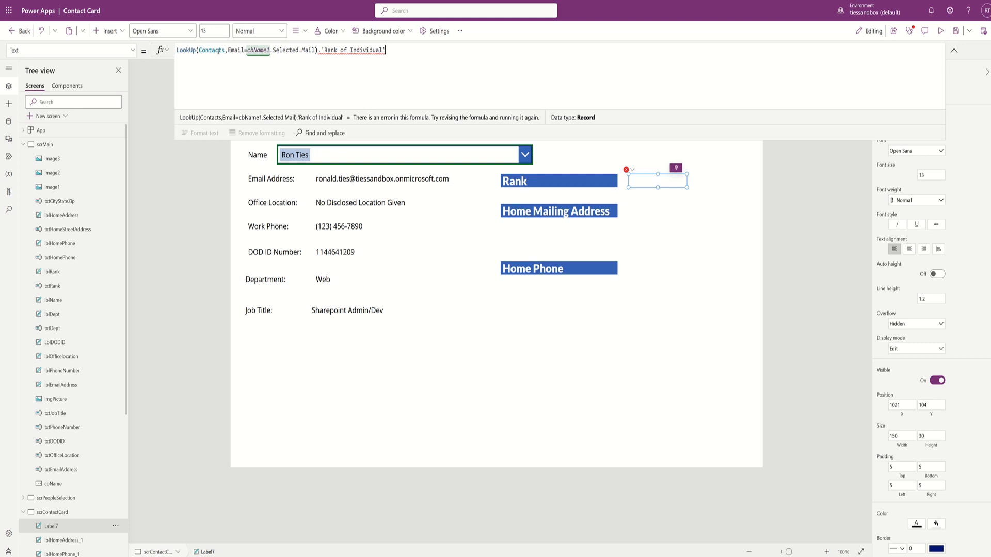
text(.Va)
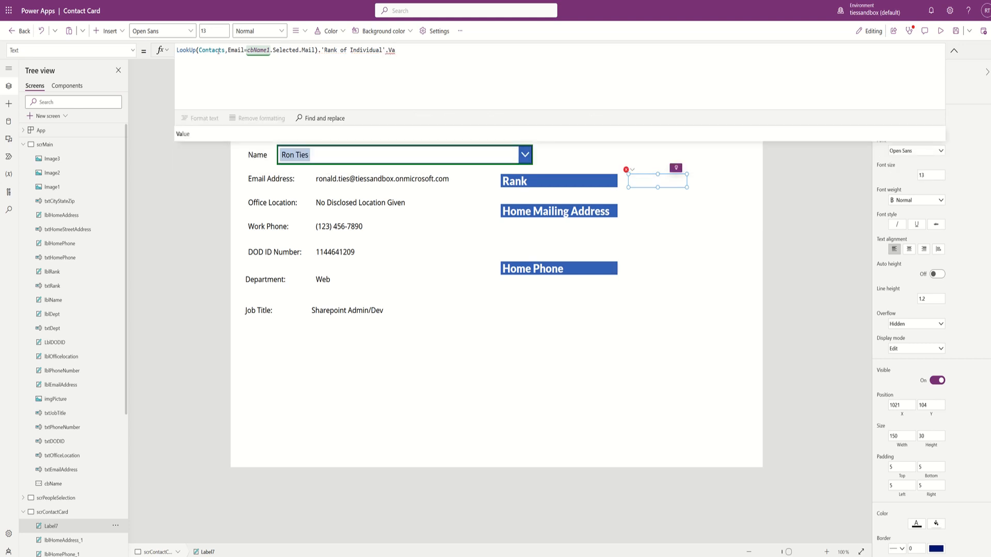
text(lue)
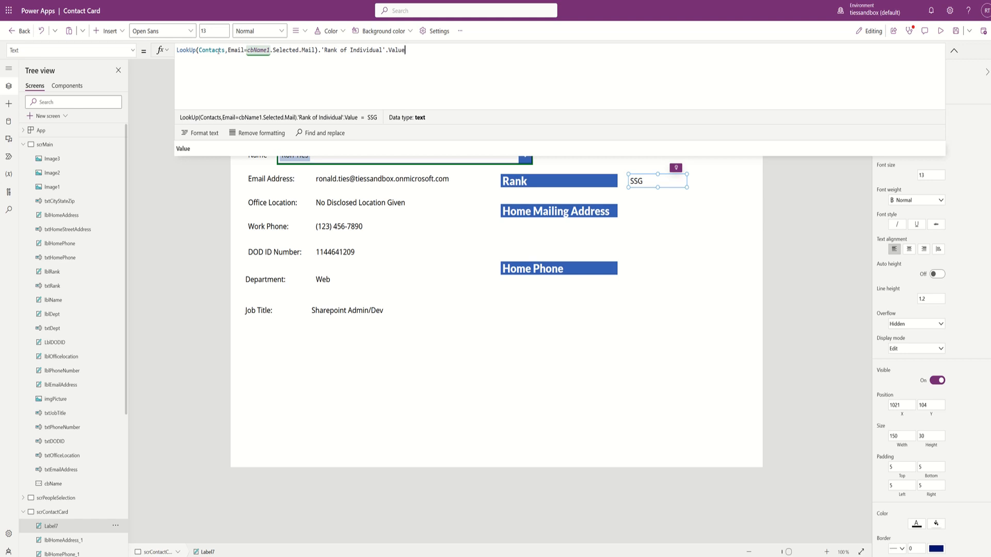
double_click(417, 50)
key(ctrl+a)
key(ctrl+c)
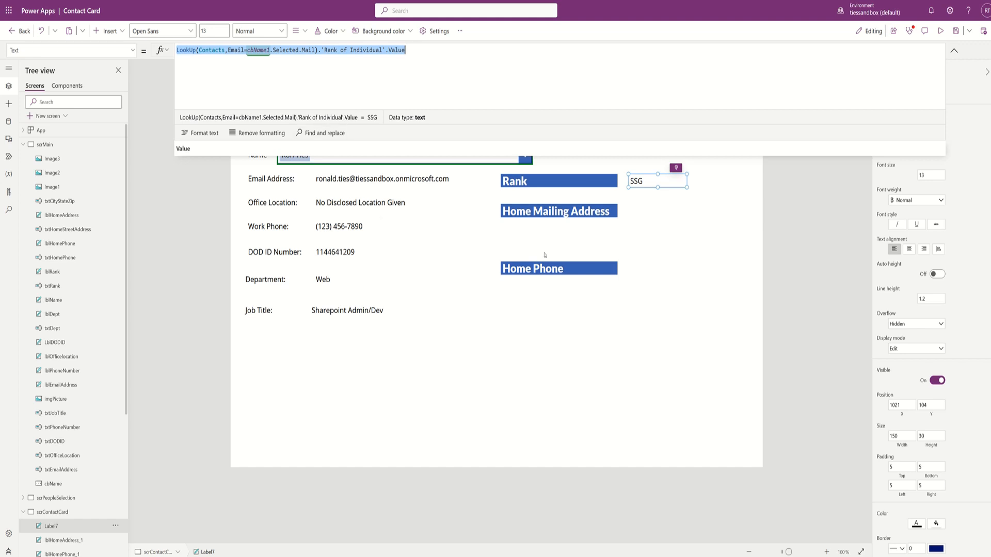
- Deselect the rank label and insert another text label
click(655, 218)
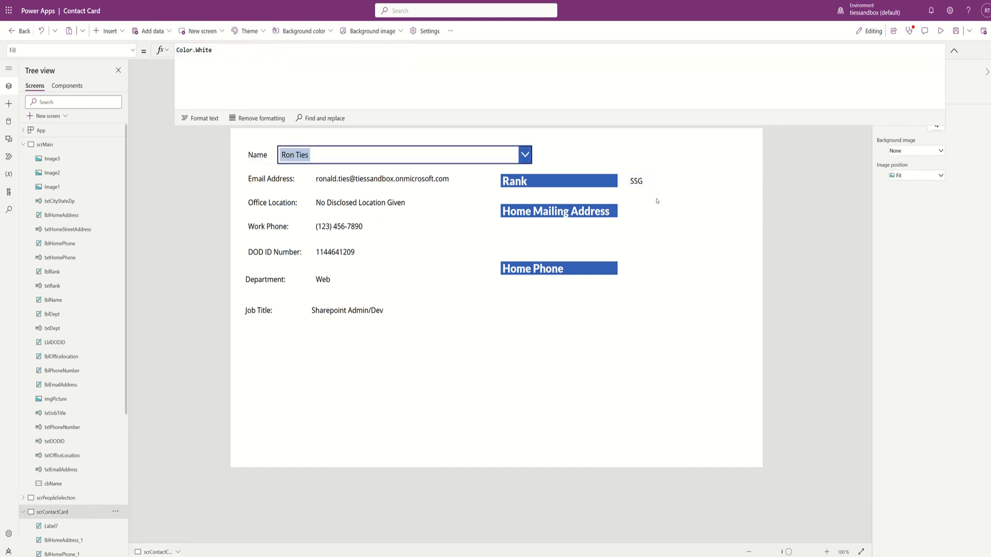
click(122, 33)
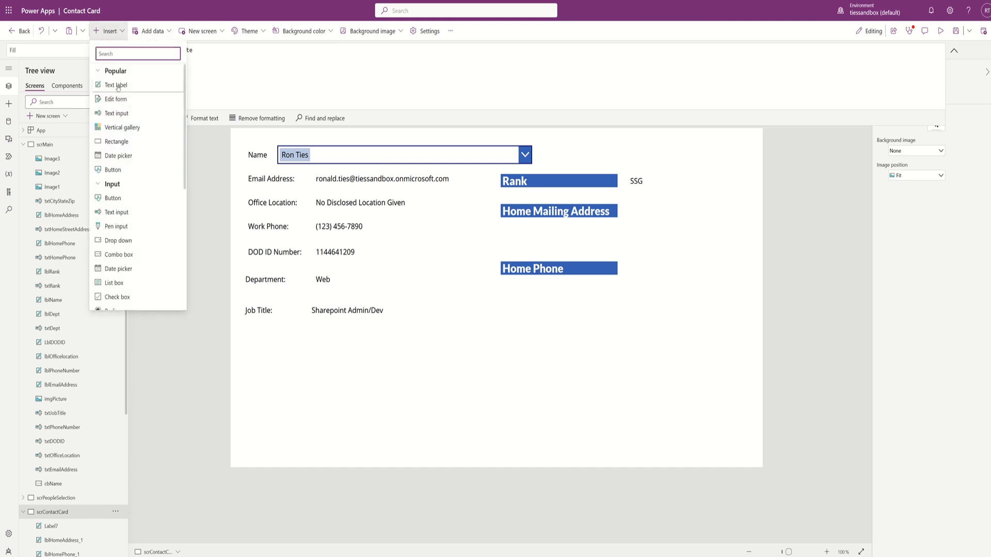
click(172, 87)
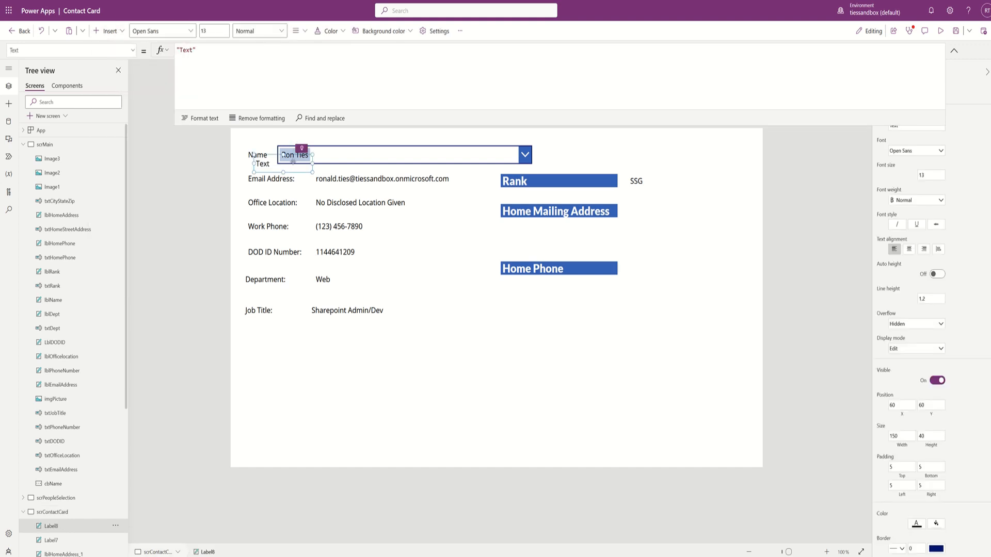
- Move the new label under Home Mailing Address and change the pasted LookUp to return 'Home Street address'
drag(293, 162, 666, 235)
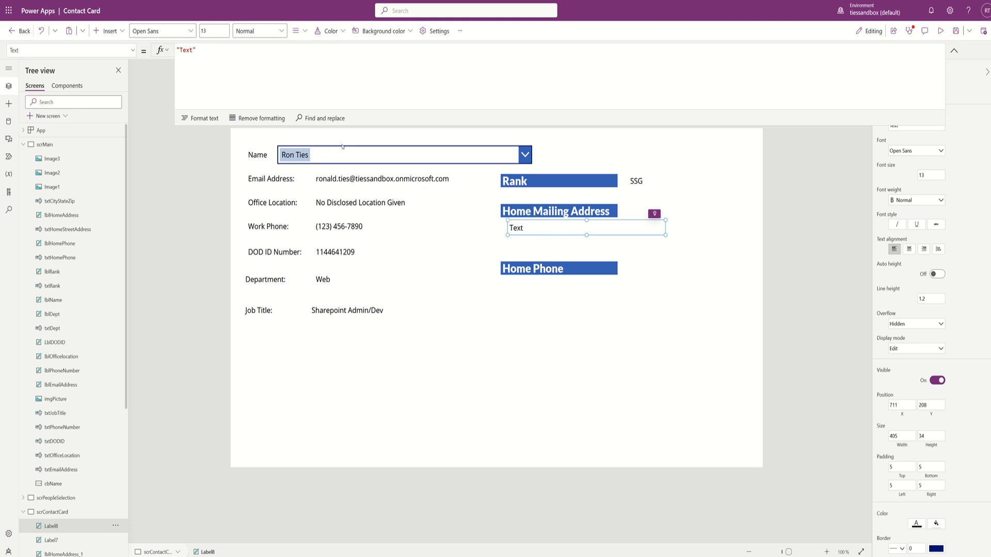
triple_click(227, 53)
key(ctrl+v)
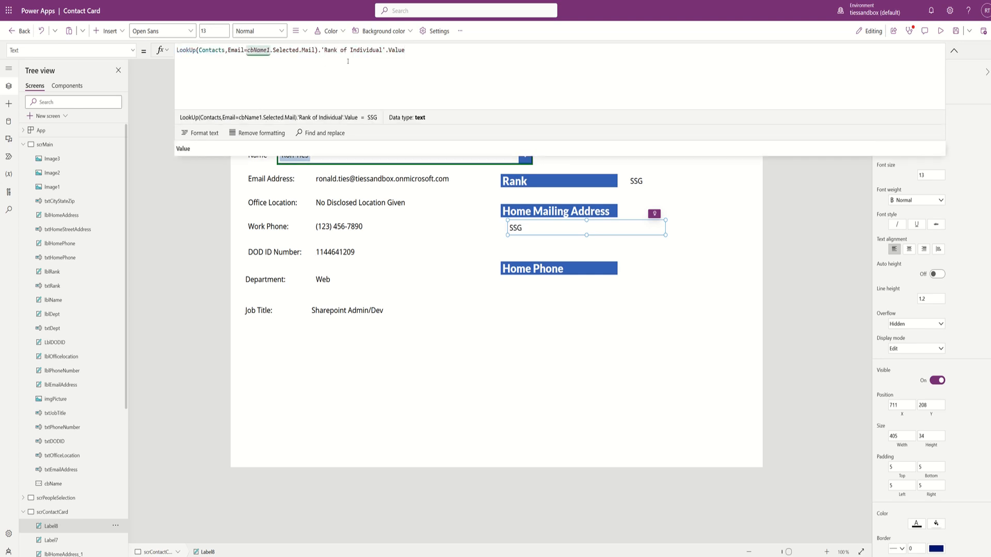
key(BackSpace)
key(BackSpace)
key(BackSpace)
key(BackSpace)
key(BackSpace)
key(BackSpace)
key(BackSpace)
key(BackSpace)
key(BackSpace)
key(BackSpace)
key(BackSpace)
key(BackSpace)
key(BackSpace)
key(BackSpace)
key(BackSpace)
key(BackSpace)
key(BackSpace)
key(BackSpace)
key(BackSpace)
key(BackSpace)
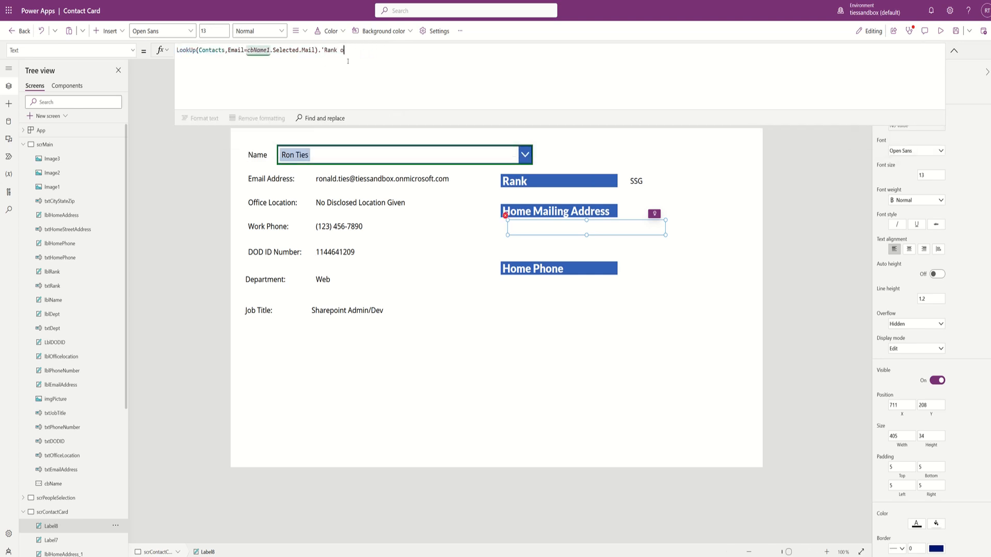
key(BackSpace)
key(BackSpace)
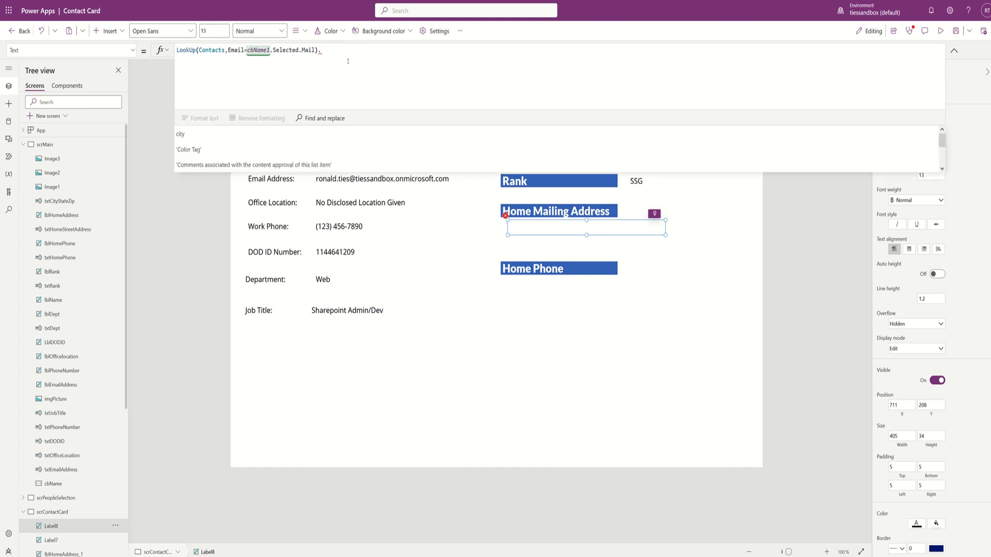
text(street)
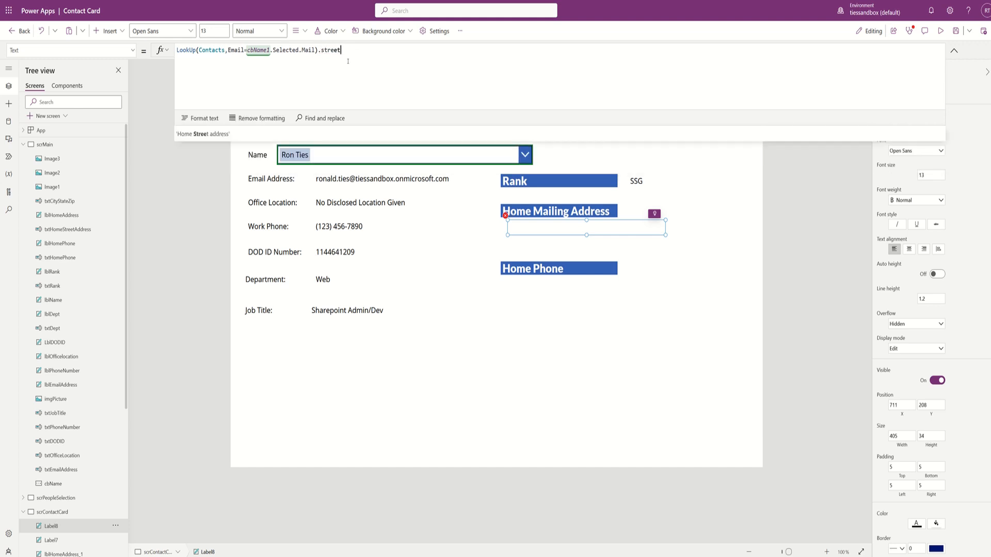
key(Tab)
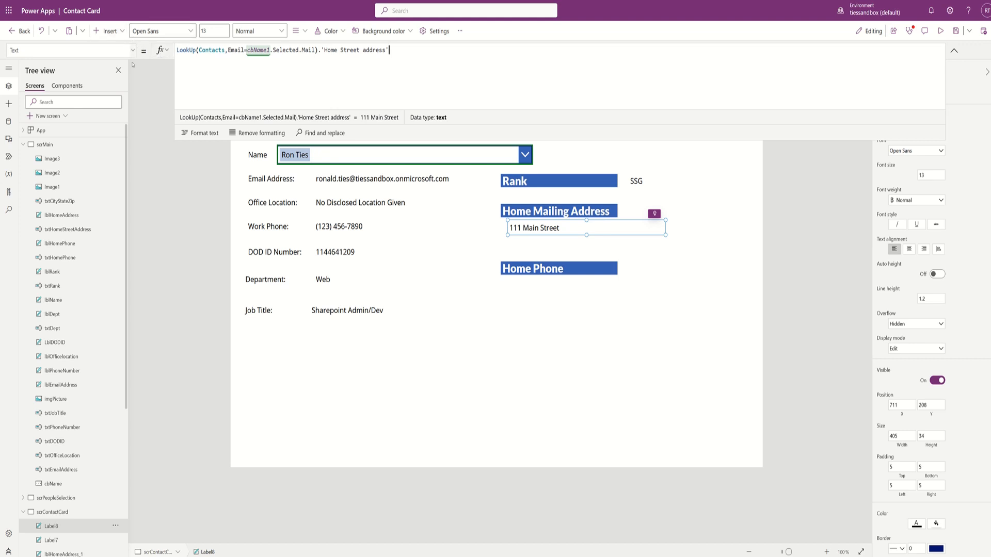
- Insert a text label under the street address and change its pasted LookUp to return city
click(124, 32)
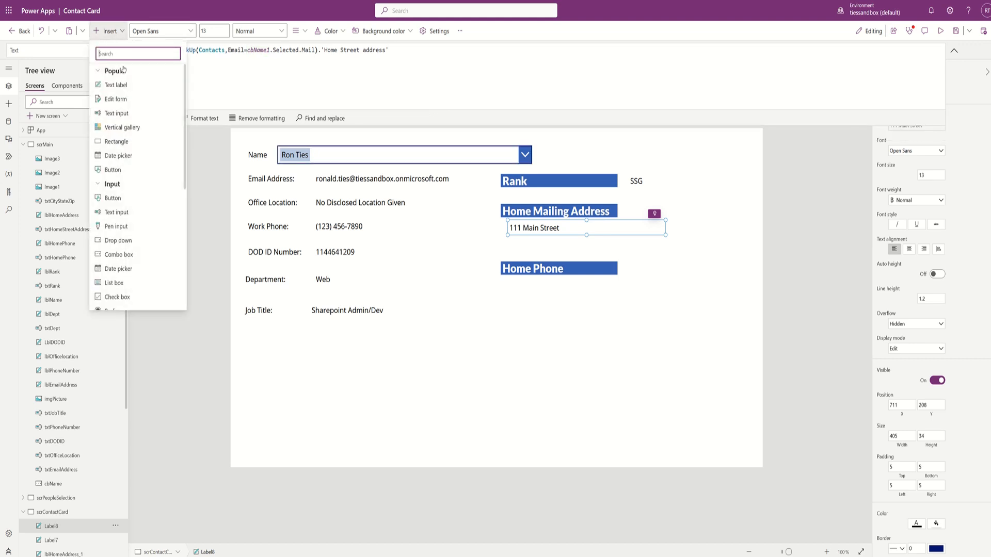
click(111, 87)
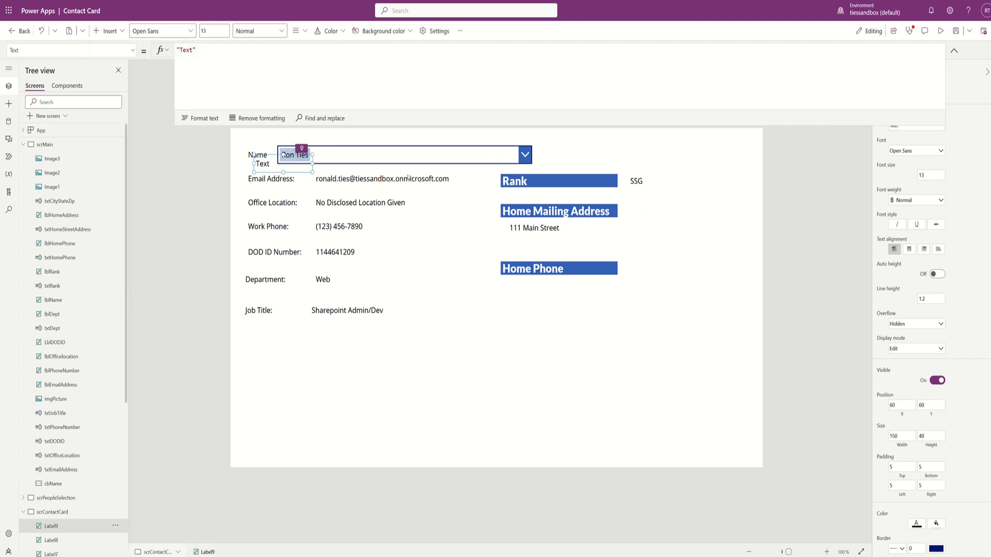
drag(284, 166, 627, 242)
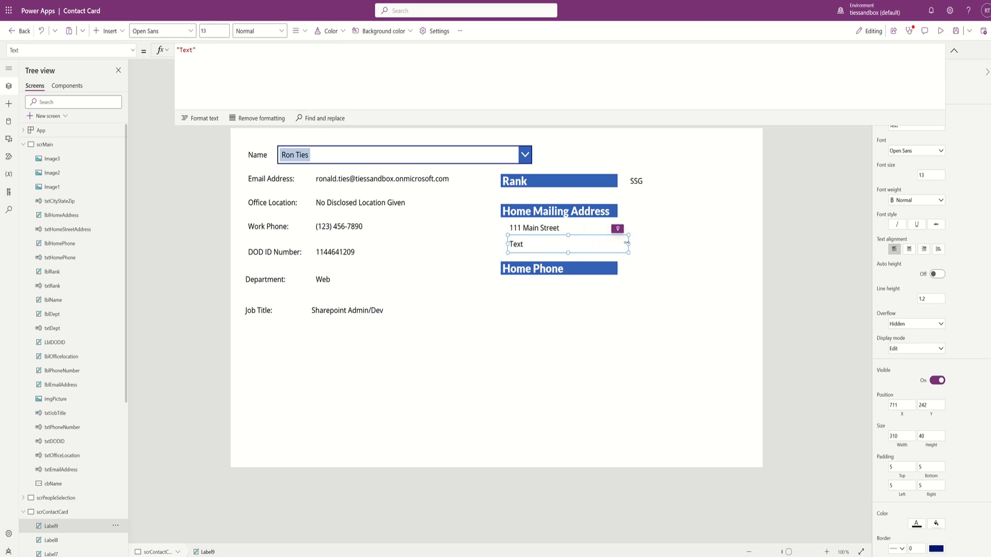
triple_click(226, 48)
key(ctrl+v)
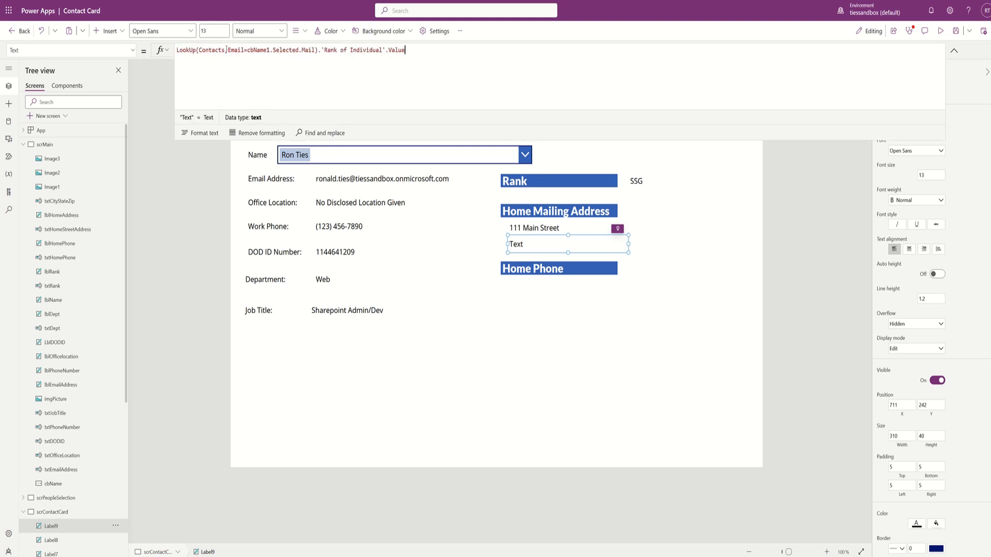
key(BackSpace)
key(BackSpace)
key(BackSpace)
key(BackSpace)
key(BackSpace)
key(BackSpace)
key(BackSpace)
key(BackSpace)
key(BackSpace)
key(BackSpace)
key(BackSpace)
key(BackSpace)
key(BackSpace)
key(BackSpace)
key(BackSpace)
key(BackSpace)
key(BackSpace)
key(BackSpace)
key(BackSpace)
key(BackSpace)
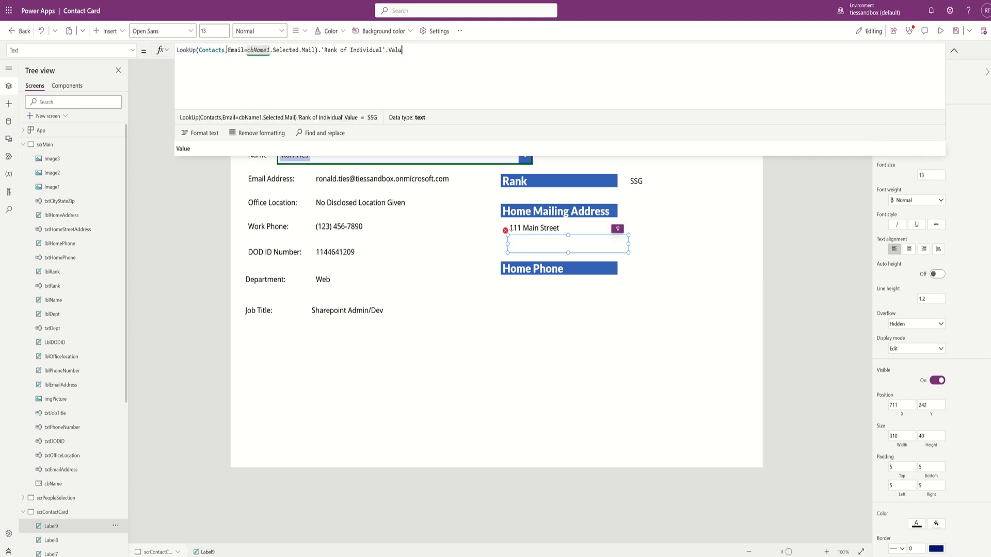
key(BackSpace)
key(BackSpace)
key(BackSpace)
key(BackSpace)
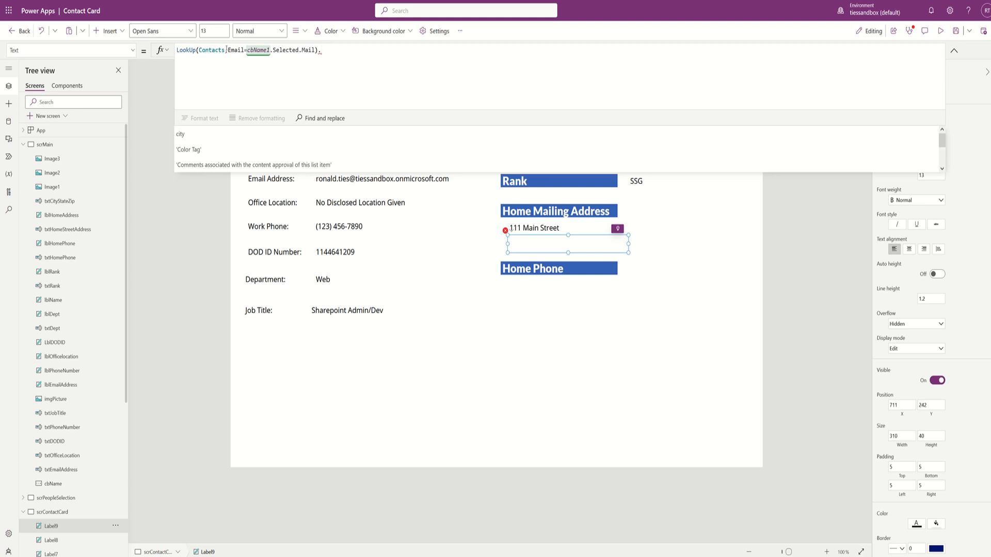
text(city)
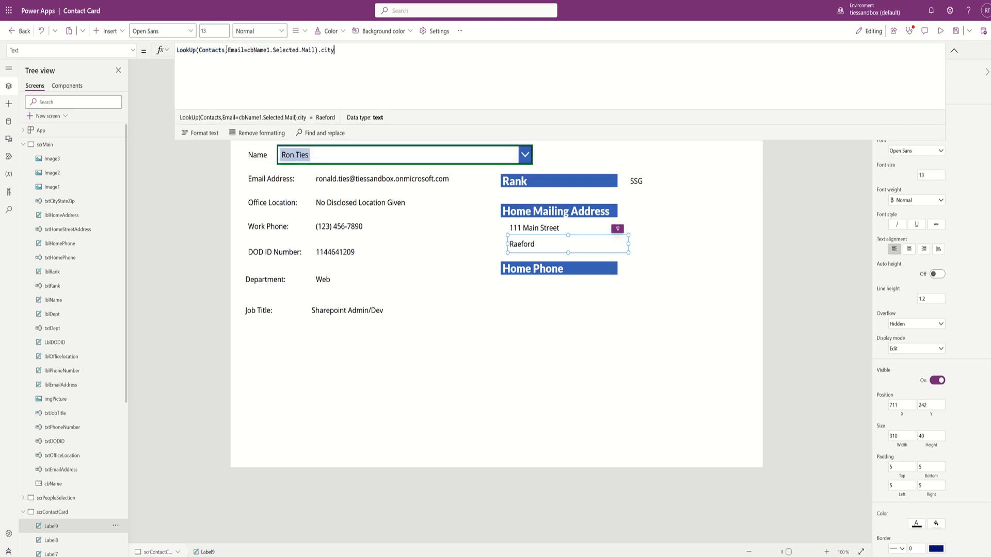
text(&)
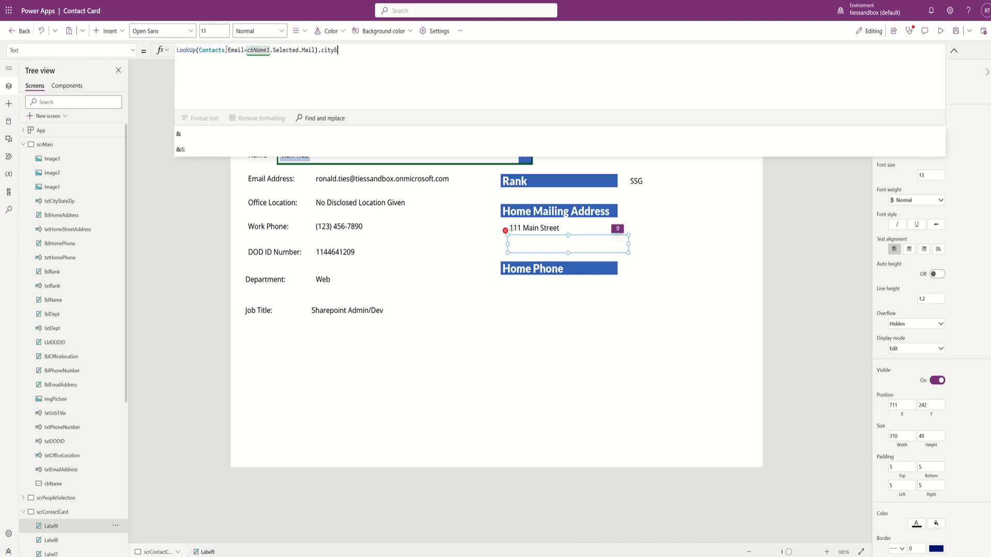
- Append ", " & a LookUp of the contact's State to the city formula
text(", ")
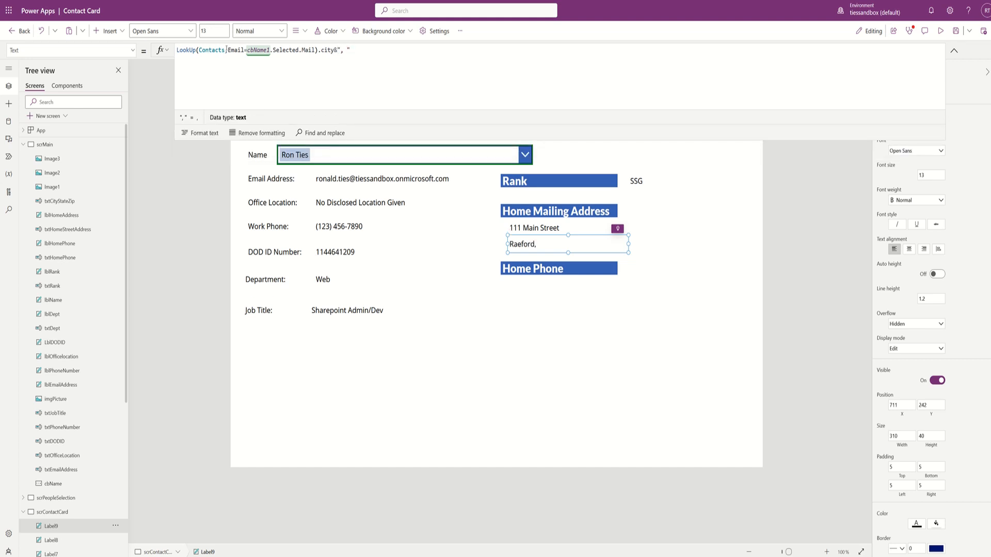
text(&)
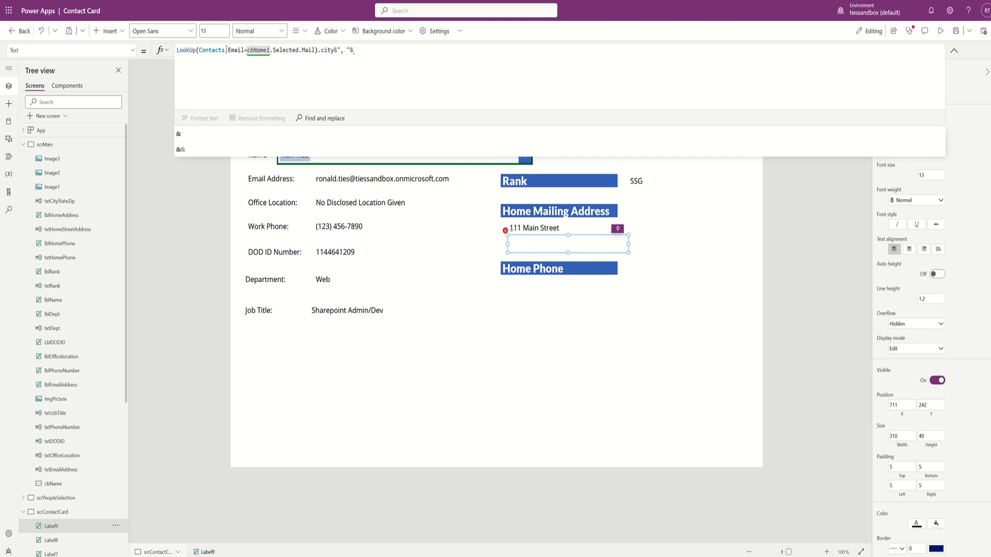
key(ctrl+v)
key(BackSpace)
key(BackSpace)
key(BackSpace)
key(BackSpace)
key(BackSpace)
key(BackSpace)
key(BackSpace)
key(BackSpace)
key(BackSpace)
key(BackSpace)
key(BackSpace)
key(BackSpace)
key(BackSpace)
key(BackSpace)
key(BackSpace)
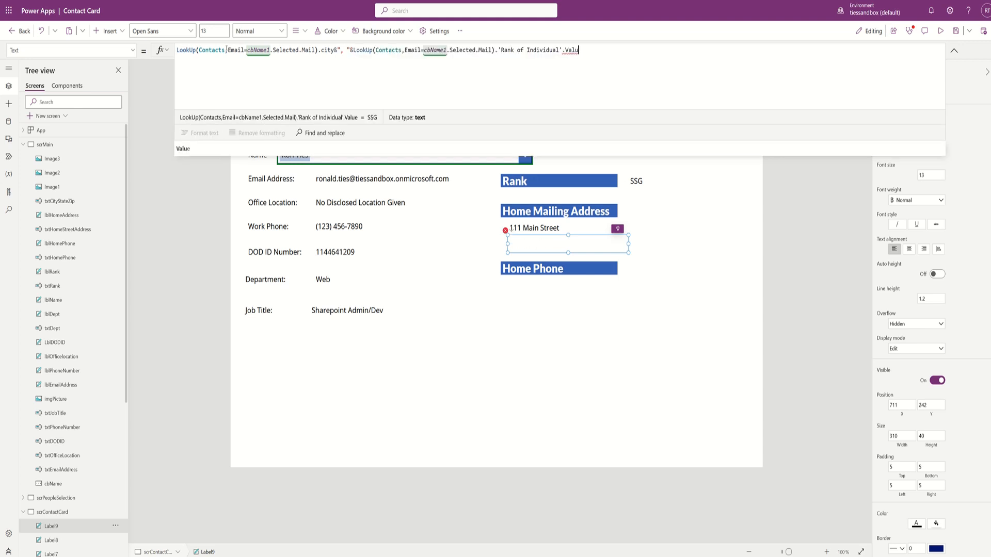
key(BackSpace)
key(BackSpace)
key(BackSpace)
key(BackSpace)
key(BackSpace)
key(BackSpace)
key(BackSpace)
key(BackSpace)
key(BackSpace)
key(BackSpace)
key(BackSpace)
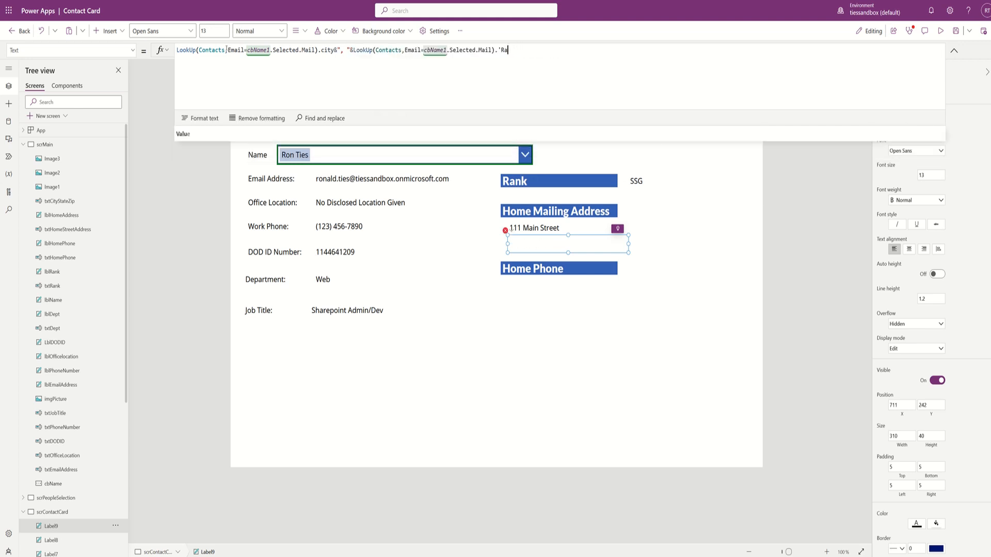
text(state)
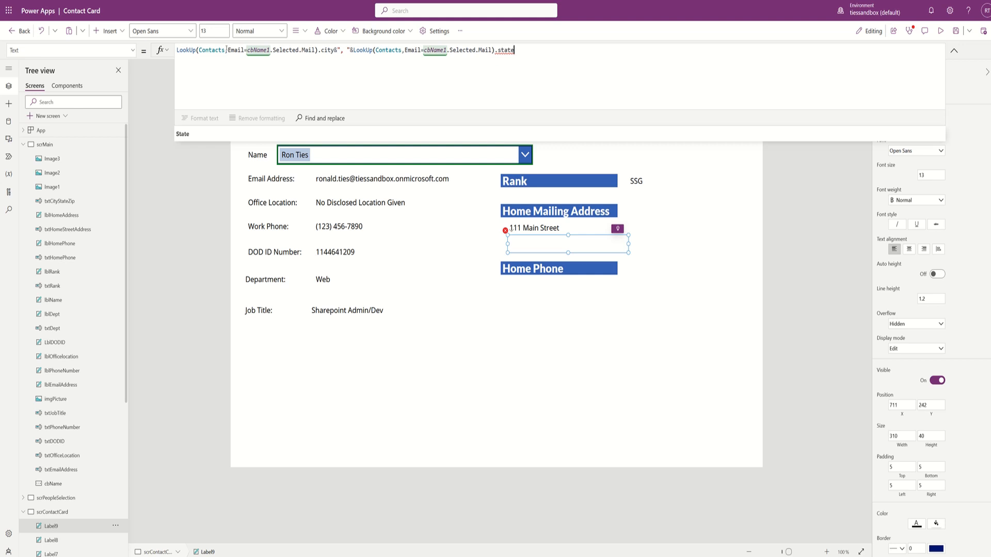
key(Down)
key(Return)
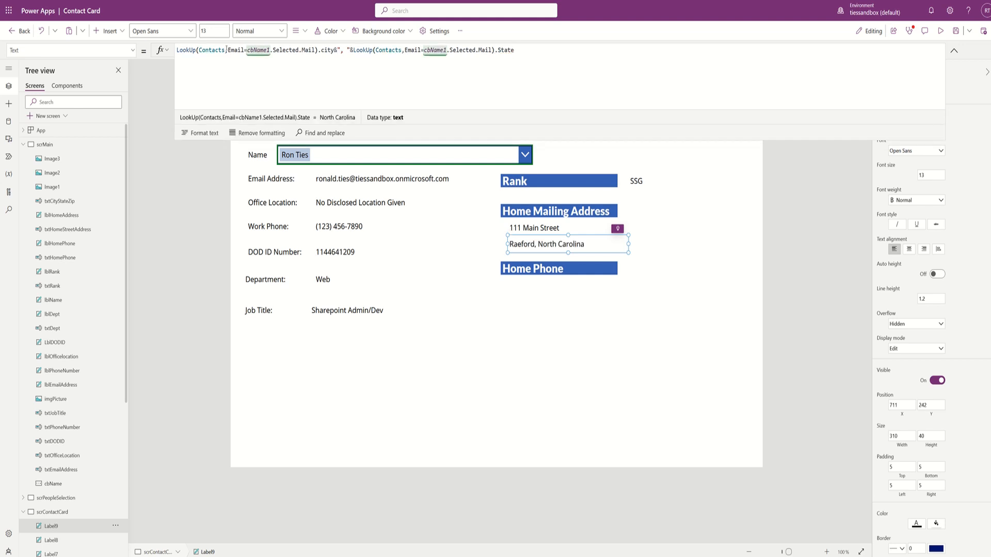
- Append " " & a LookUp of the contact's postalCode to finish the line
text(&)
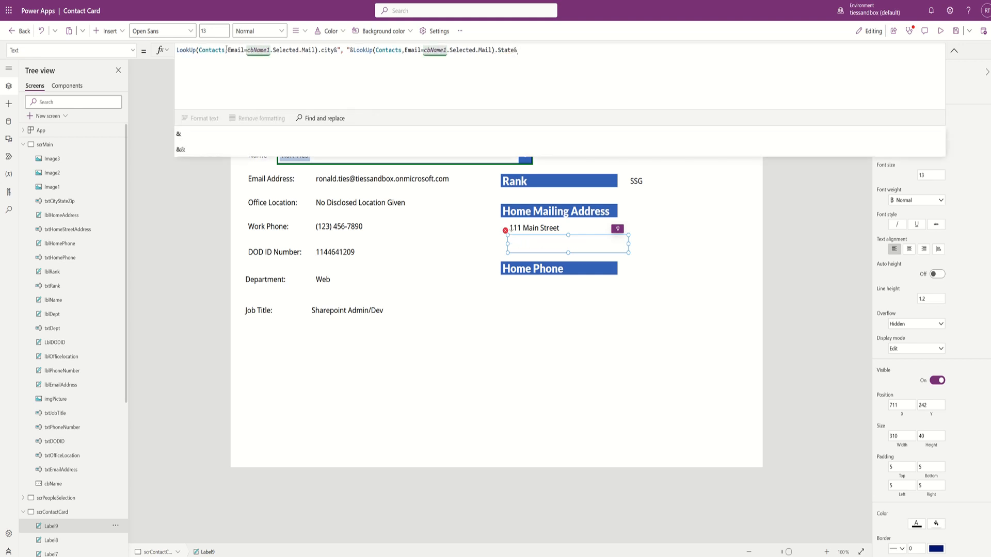
text(" "&)
text(LookUp(Contacts,Email=cbName1.Selected.Mail).'Rank of Individual'.Val)
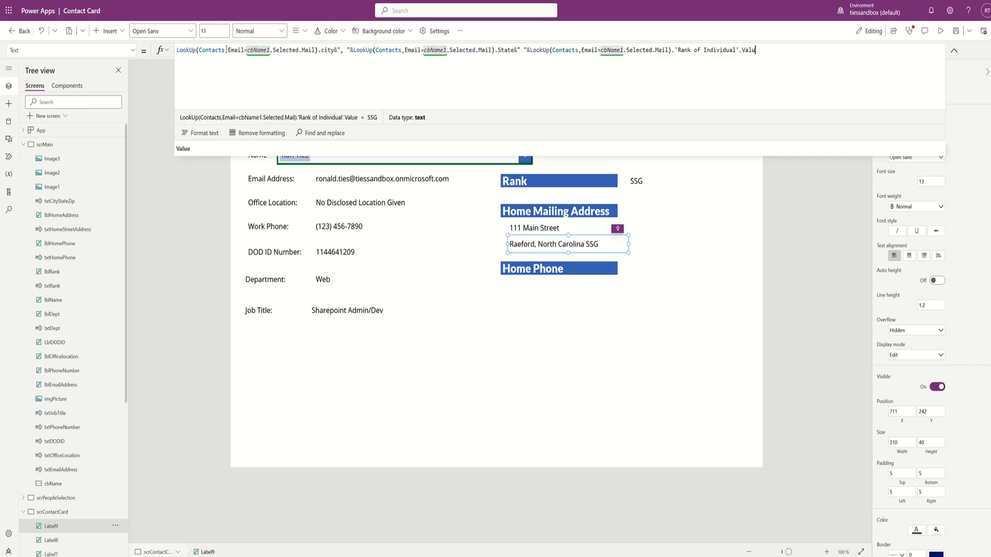
key(BackSpace)
key(BackSpace)
key(BackSpace)
key(BackSpace)
key(BackSpace)
key(BackSpace)
key(BackSpace)
key(BackSpace)
key(BackSpace)
key(BackSpace)
key(BackSpace)
key(BackSpace)
key(BackSpace)
key(BackSpace)
key(BackSpace)
key(BackSpace)
key(BackSpace)
key(BackSpace)
key(BackSpace)
key(BackSpace)
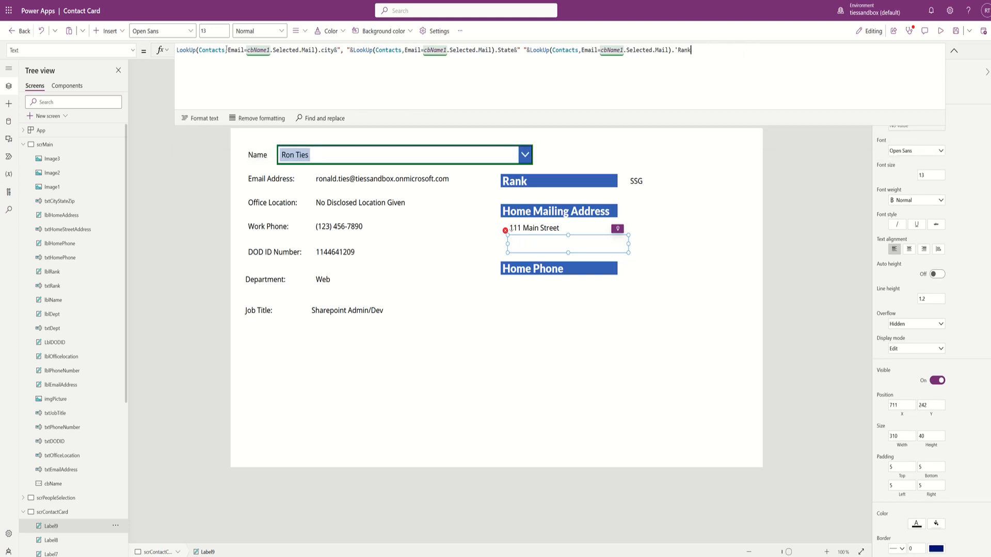
key(BackSpace)
key(BackSpace)
text(zi)
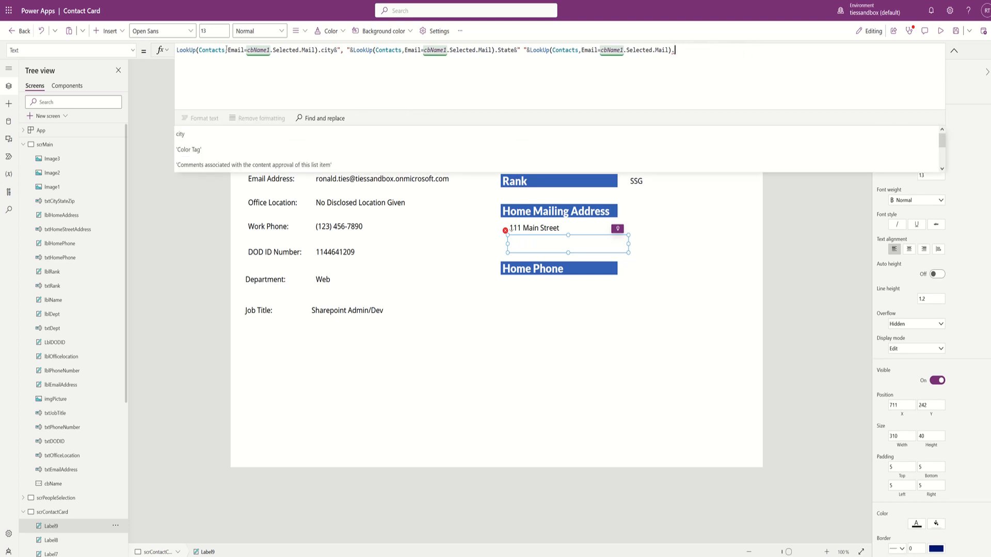
text(p)
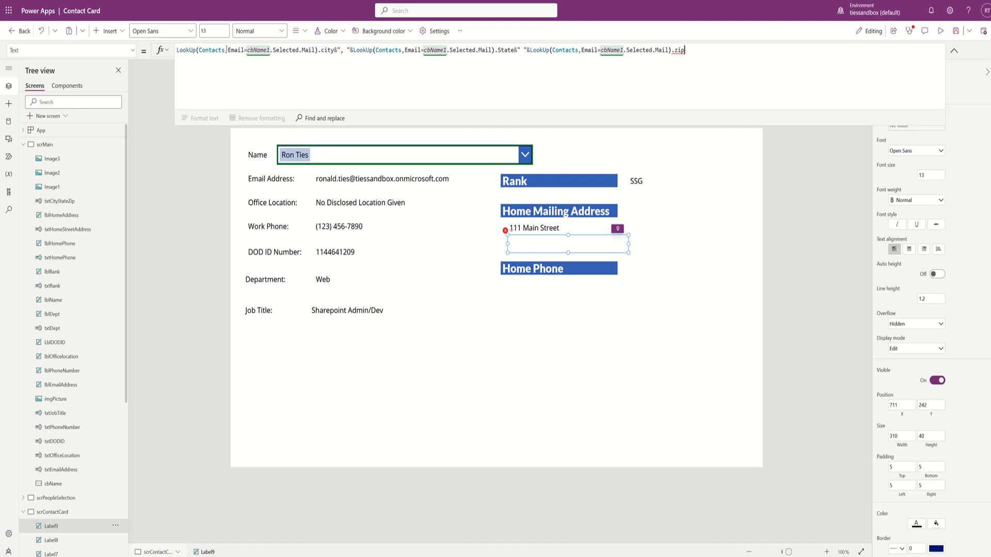
key(BackSpace)
key(BackSpace)
key(BackSpace)
text(cod)
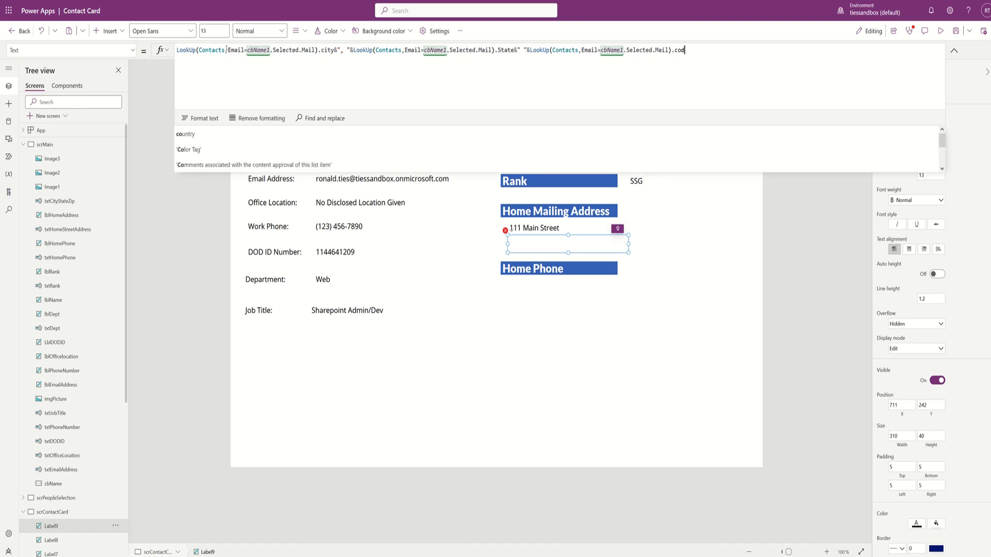
key(Tab)
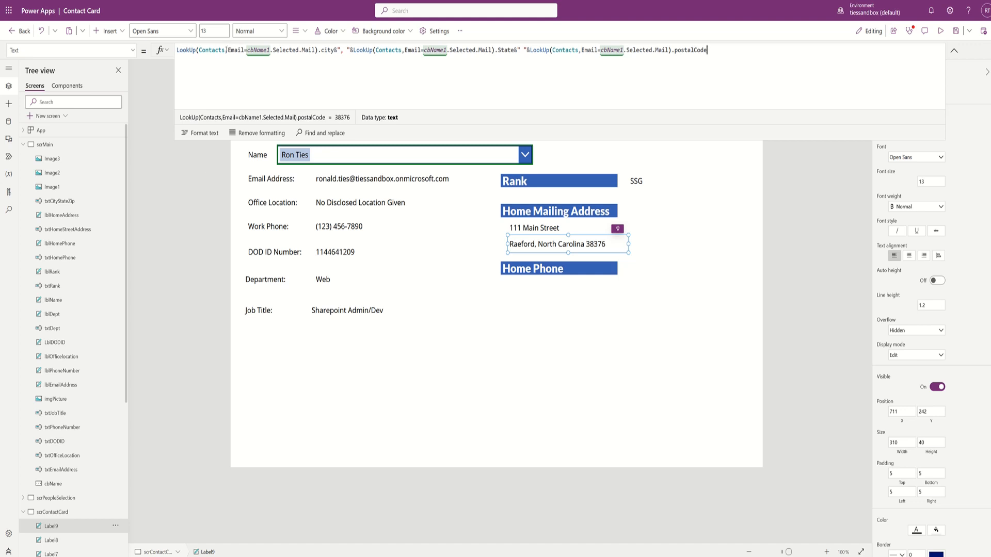
- Paste a copy of the SSG rank label beside Home Phone and switch its lookup field to 'Phone Number'
click(646, 181)
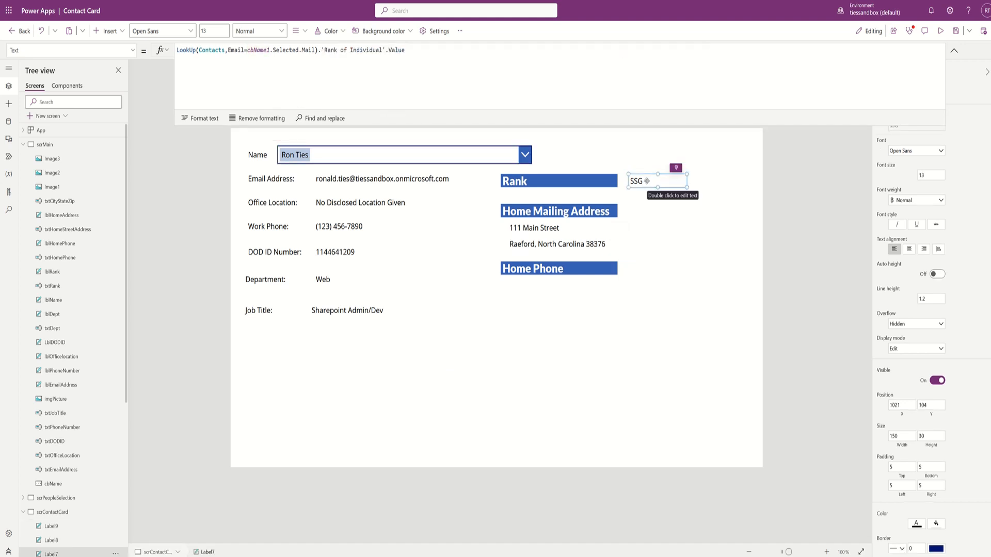
click(649, 274)
key(ctrl+v)
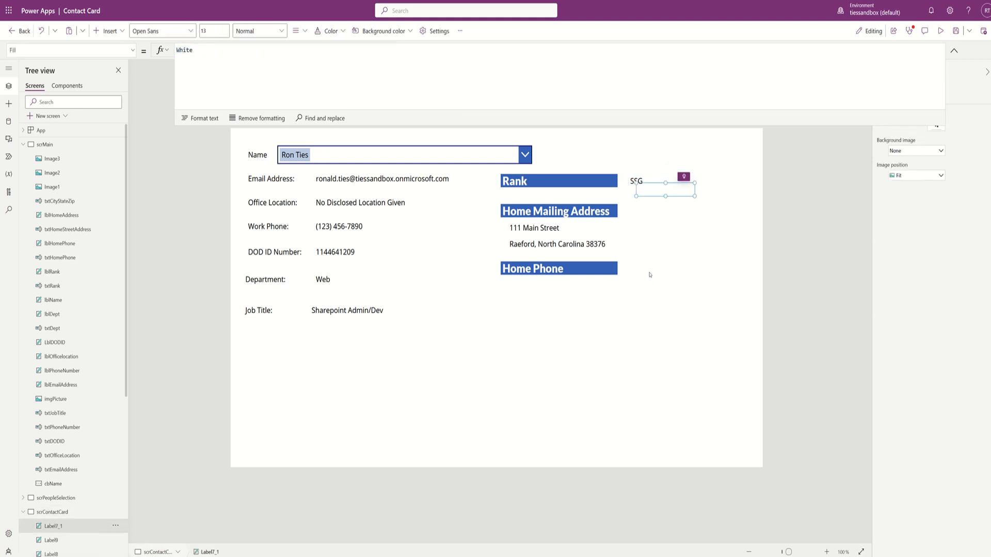
drag(654, 190, 650, 268)
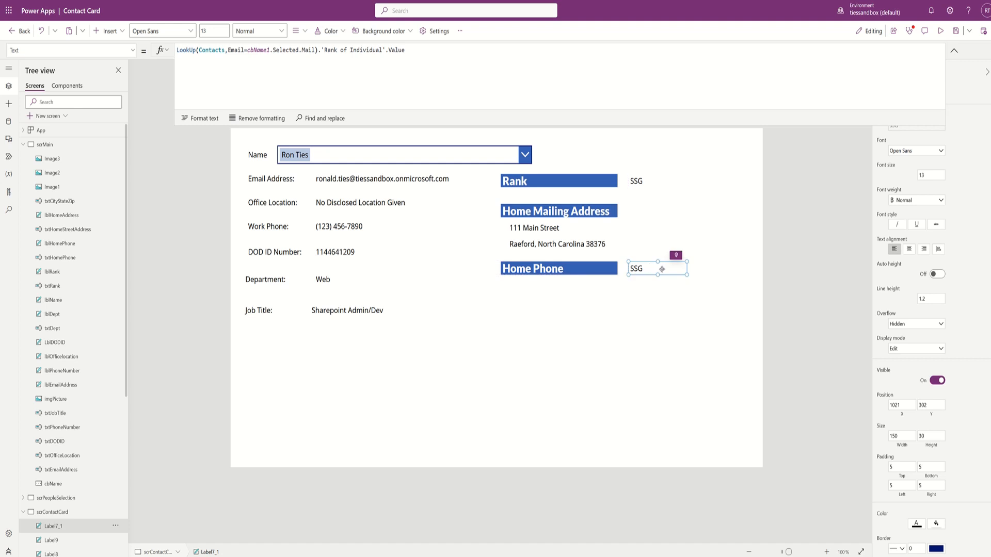
click(417, 47)
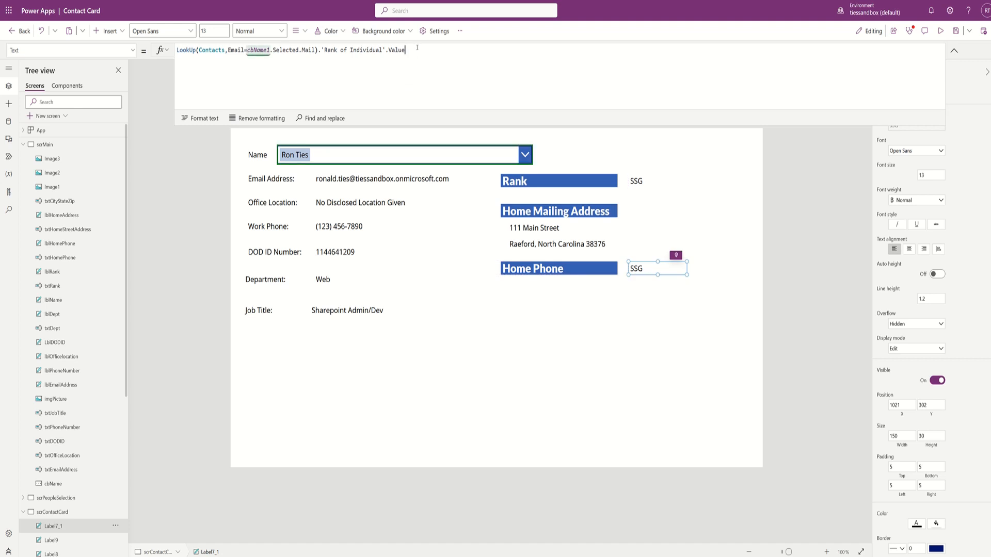
key(BackSpace)
key(BackSpace)
key(BackSpace)
key(BackSpace)
key(BackSpace)
key(BackSpace)
key(BackSpace)
key(BackSpace)
key(BackSpace)
key(BackSpace)
key(BackSpace)
key(BackSpace)
key(BackSpace)
key(BackSpace)
key(BackSpace)
key(BackSpace)
key(BackSpace)
key(BackSpace)
key(BackSpace)
key(BackSpace)
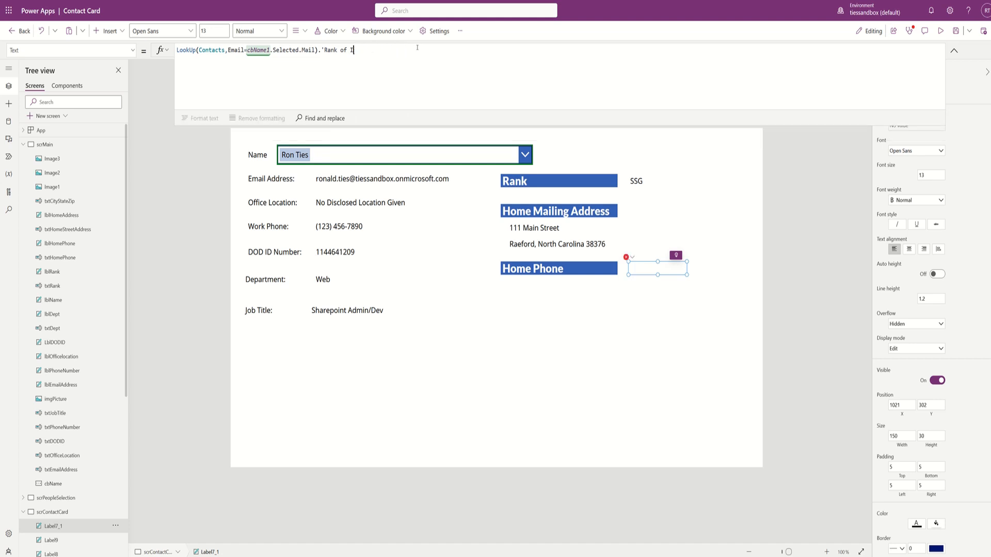
key(BackSpace)
key(BackSpace)
text(ph)
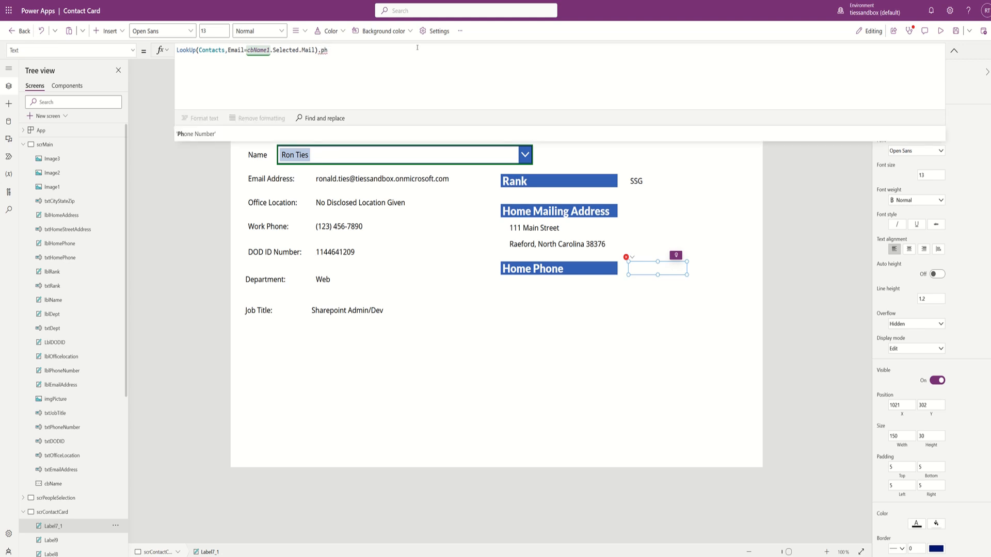
key(Tab)
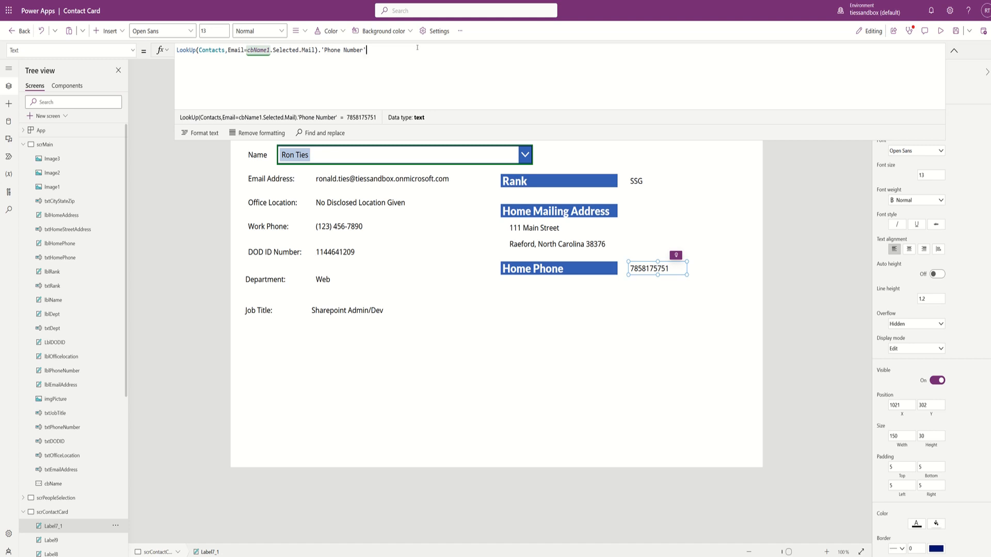
- Wrap the phone lookup in Text(Value(...), "(###) ###-####") and go to scrPeopleSelection
key(Home)
text(Tex)
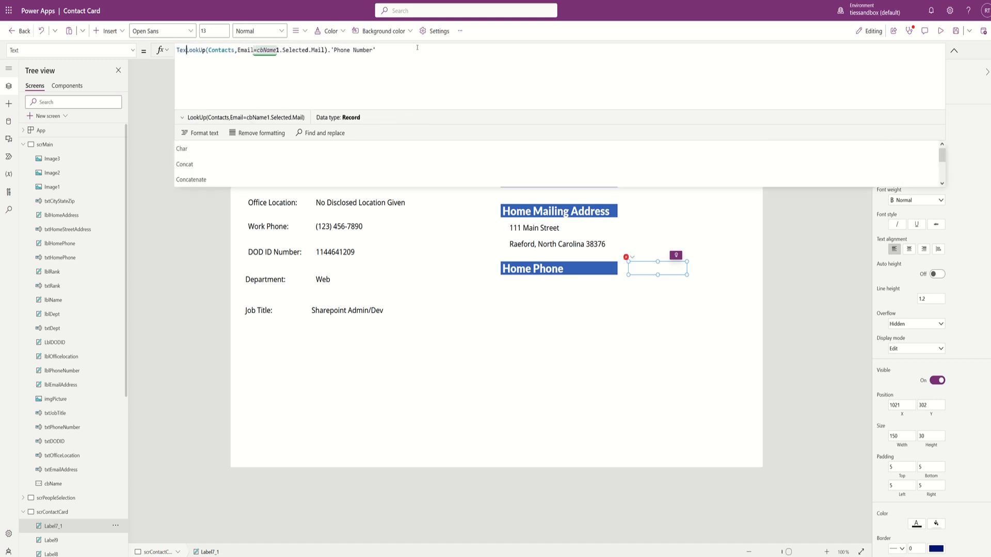
text(t(Val)
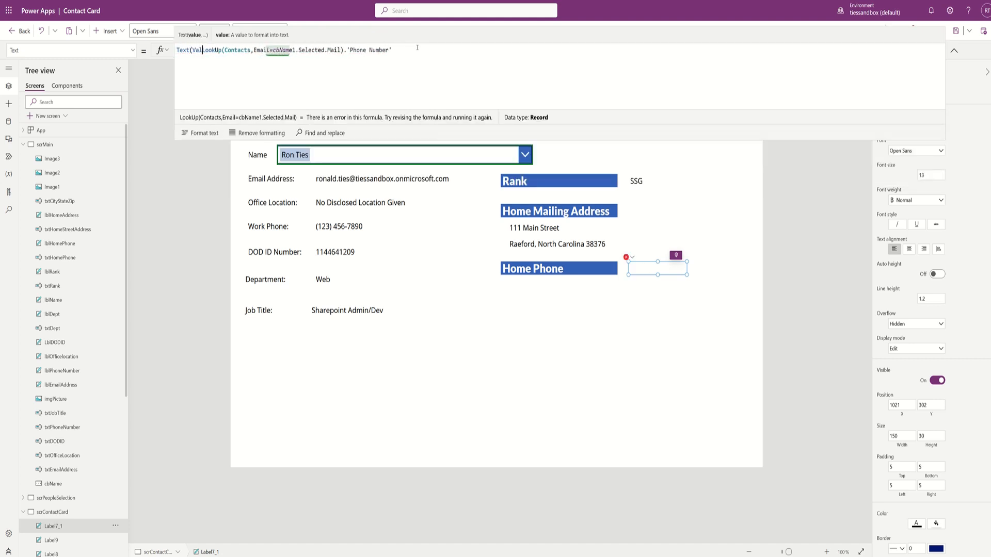
text(ue()
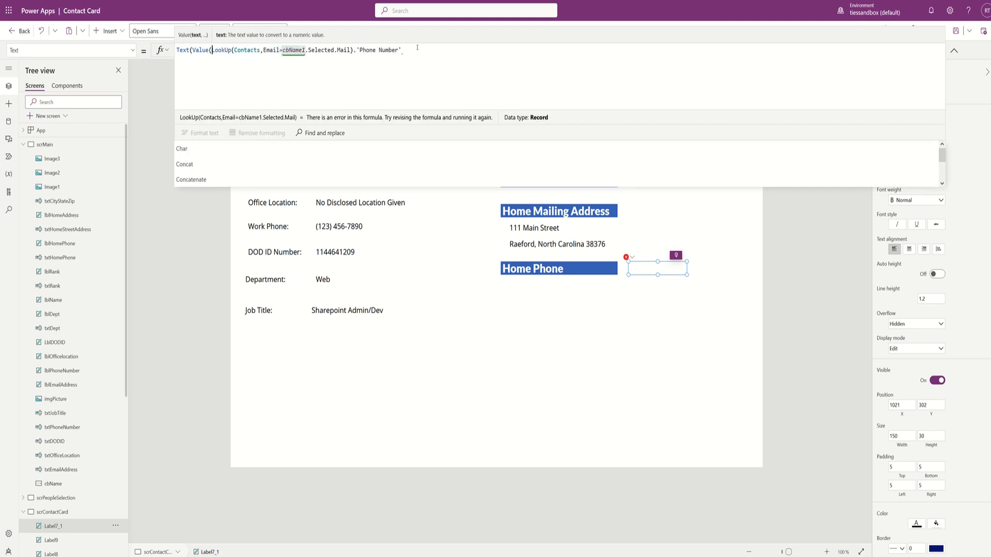
key(End)
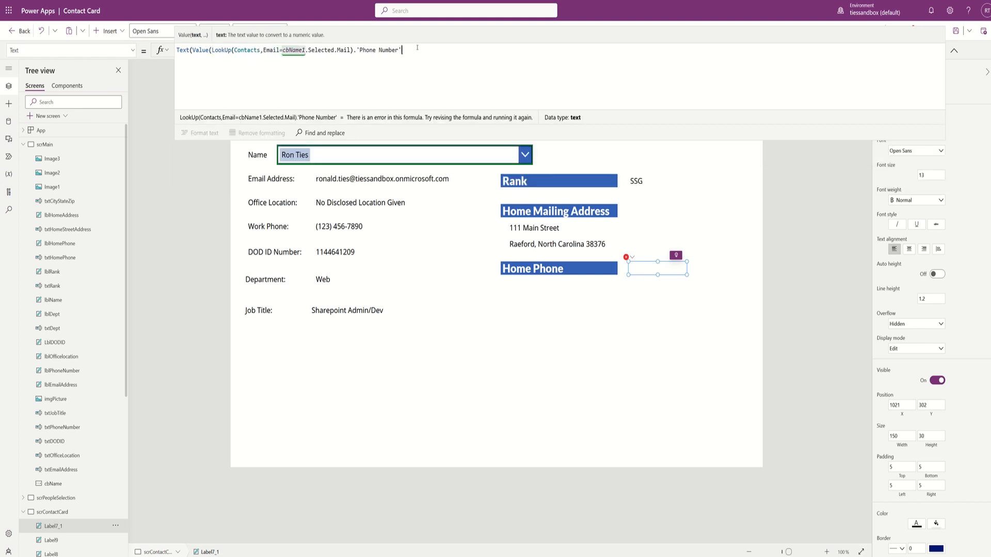
text(),)
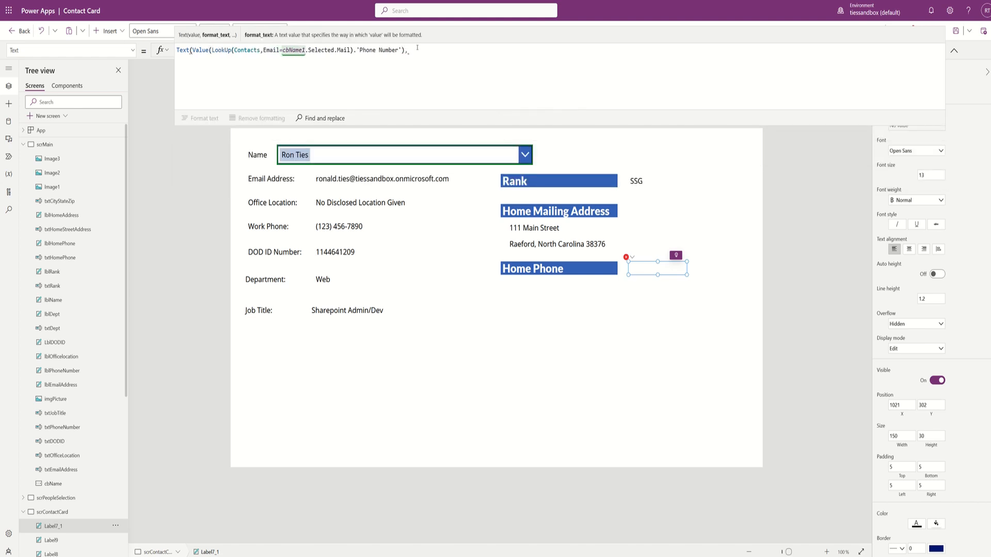
text("(###) ###-)
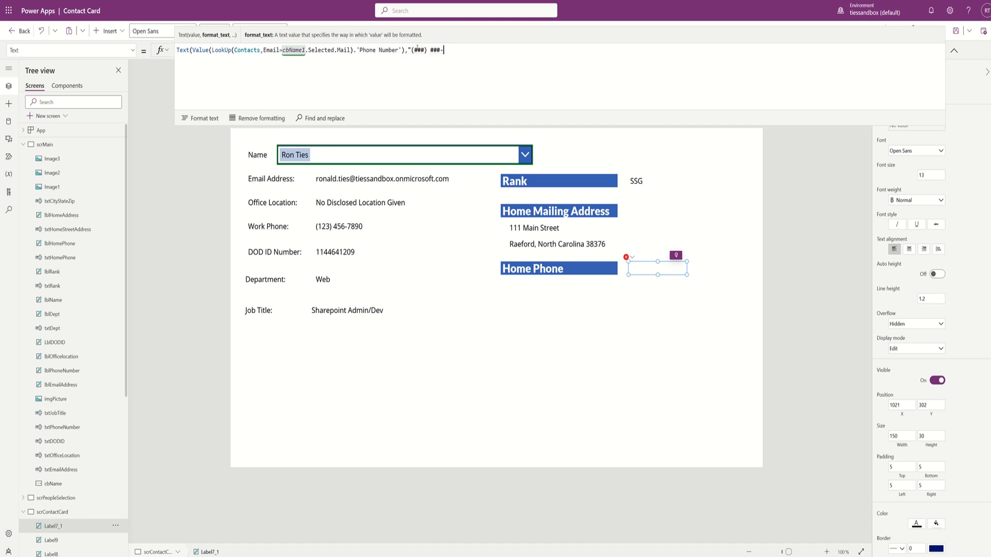
text(####"))
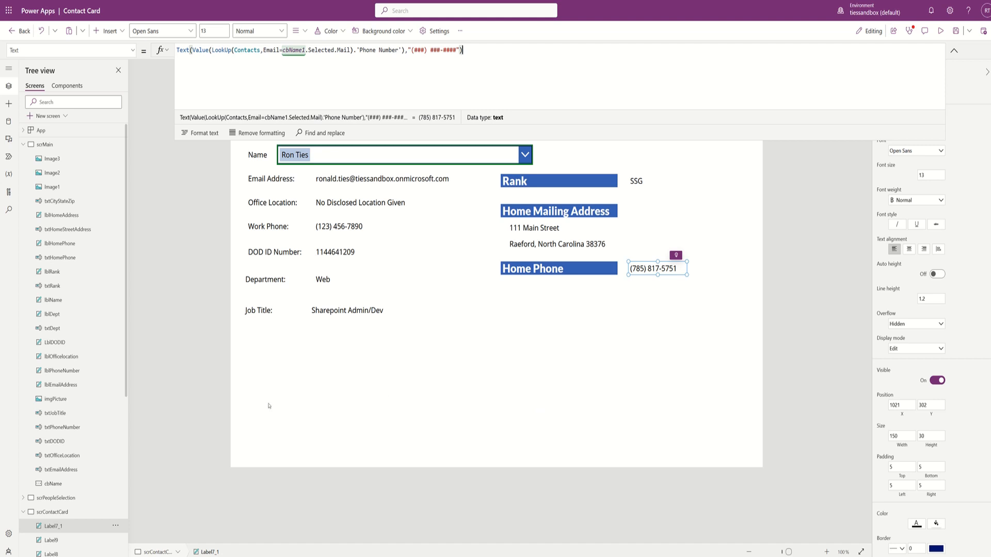
click(67, 499)
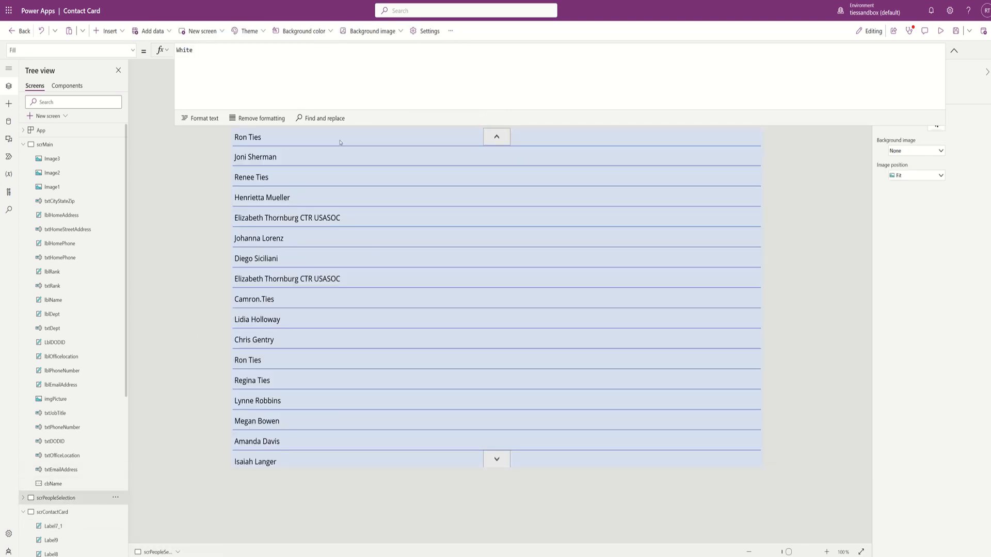
click(339, 141)
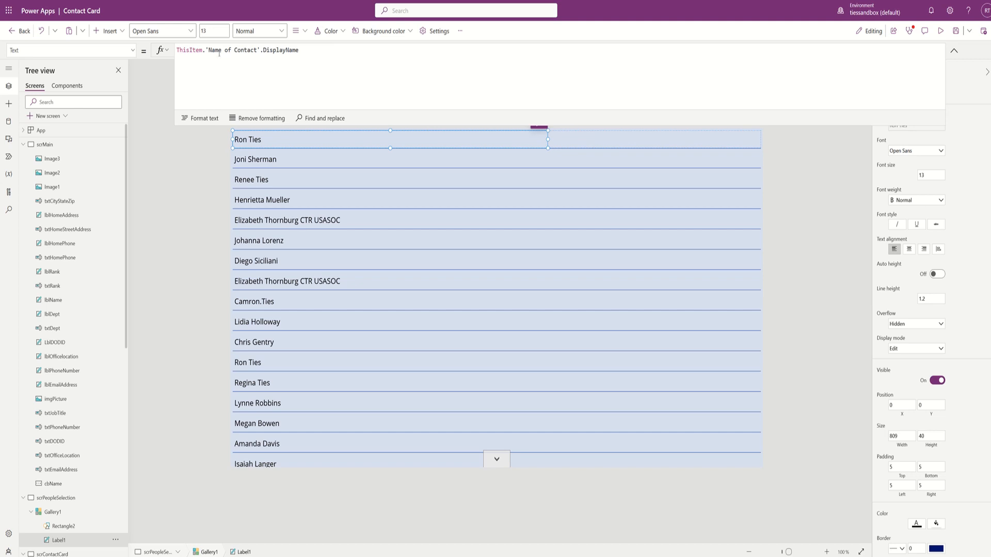
click(133, 51)
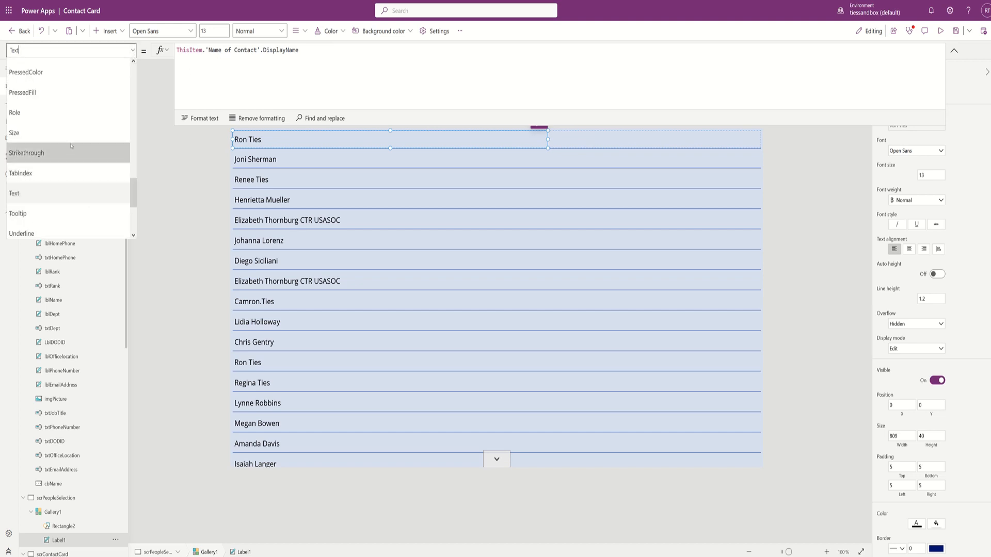
scroll(76, 164, up, 5)
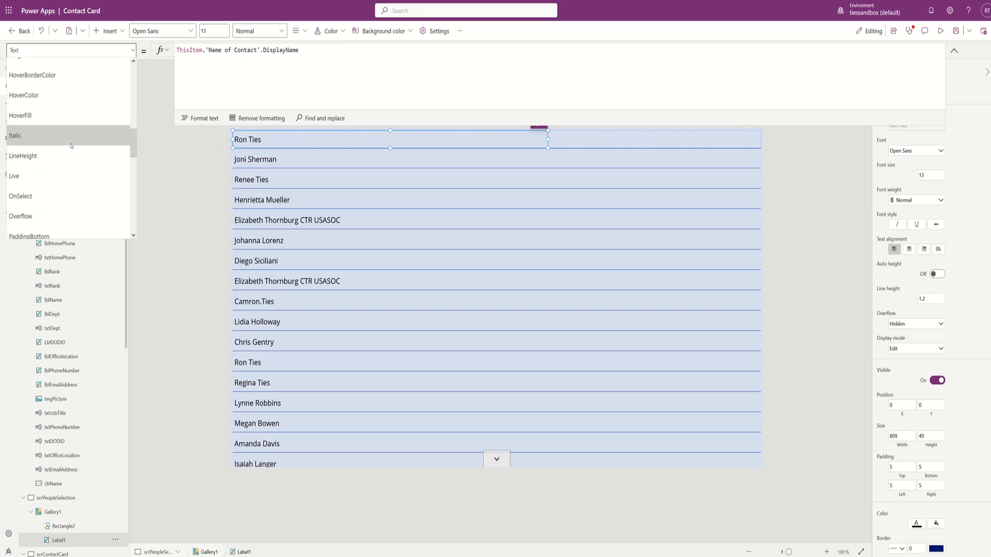
click(49, 199)
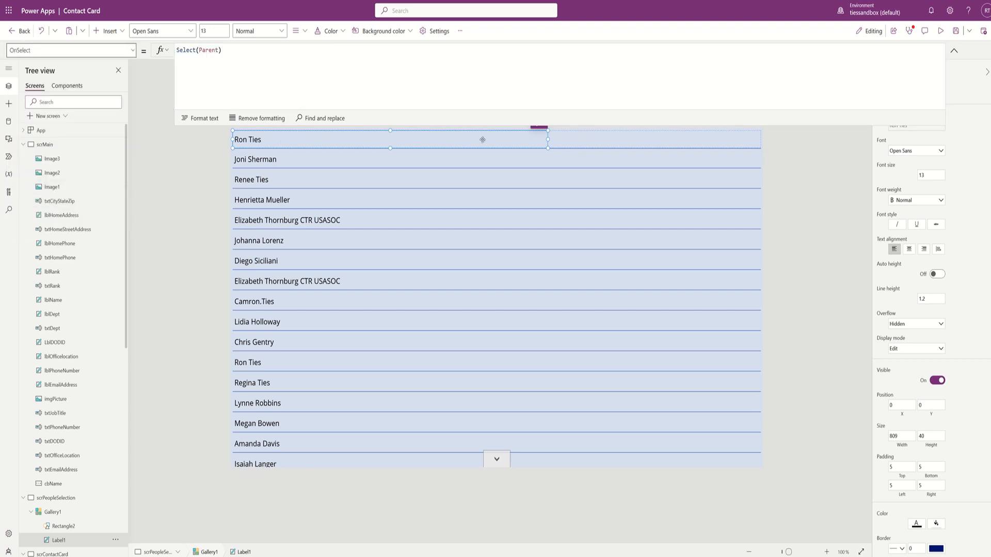
click(580, 145)
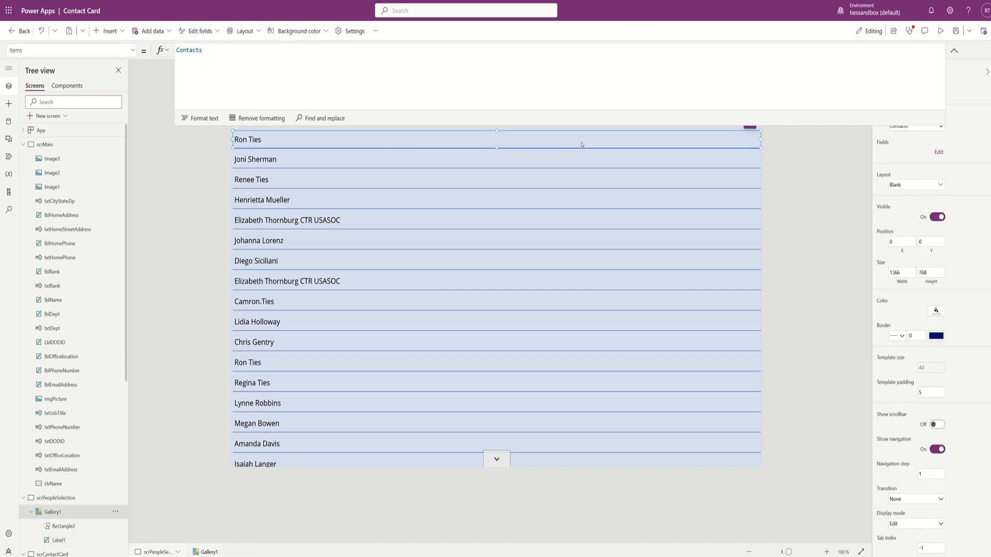
click(132, 50)
scroll(65, 130, up, 5)
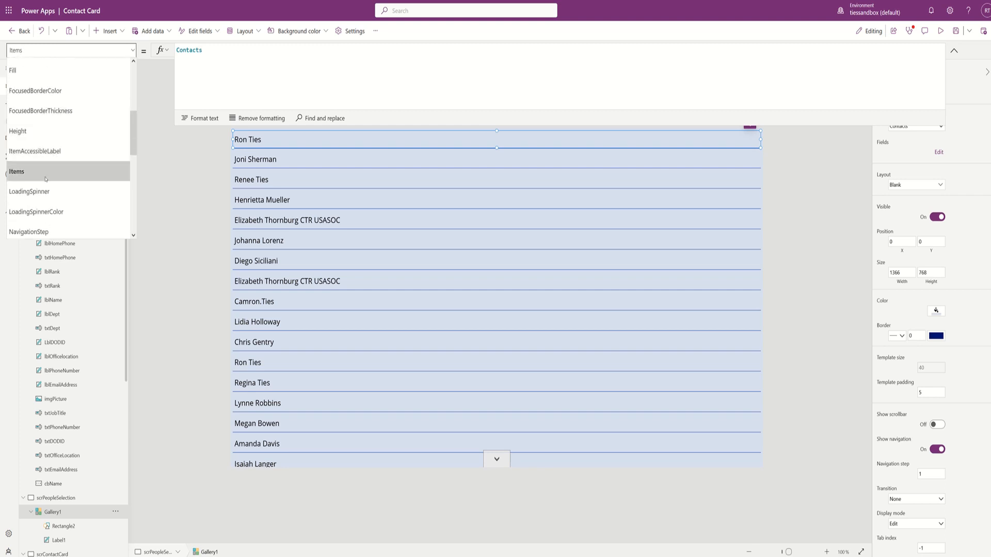
scroll(37, 183, down, 1)
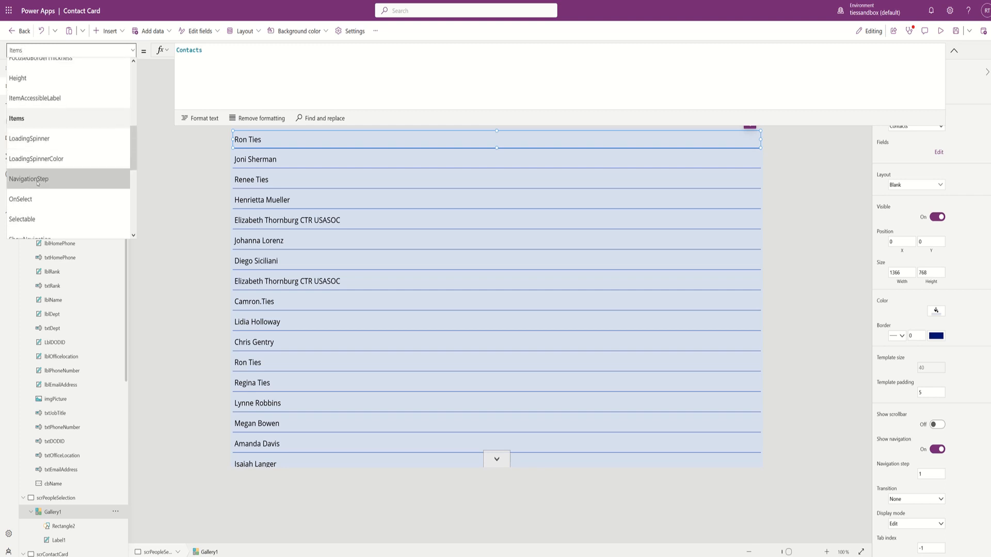
click(29, 200)
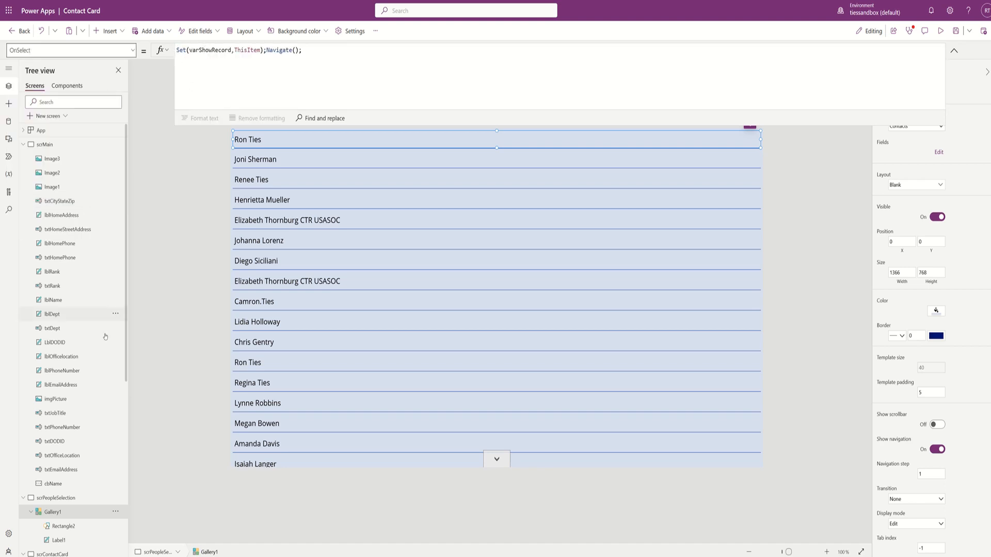
scroll(92, 525, down, 3)
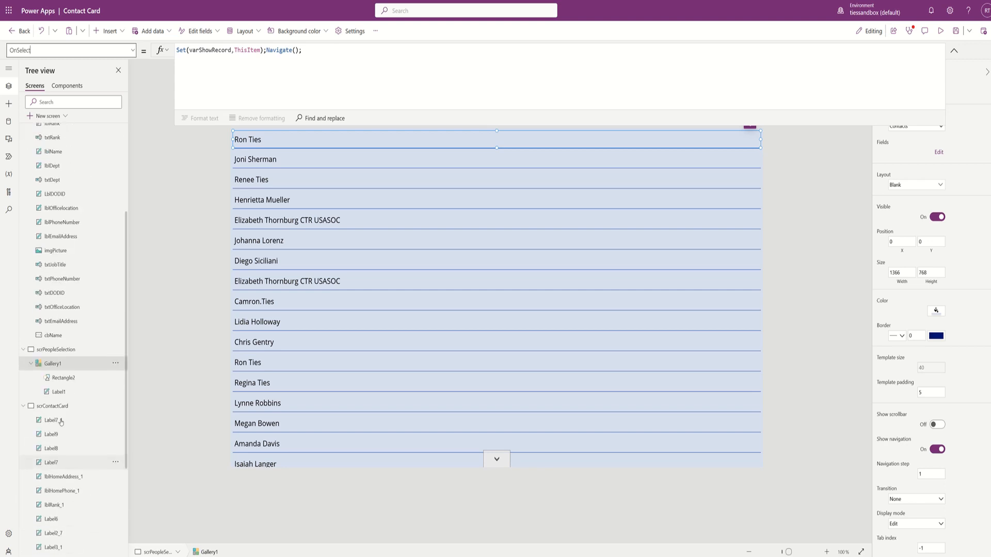
click(56, 406)
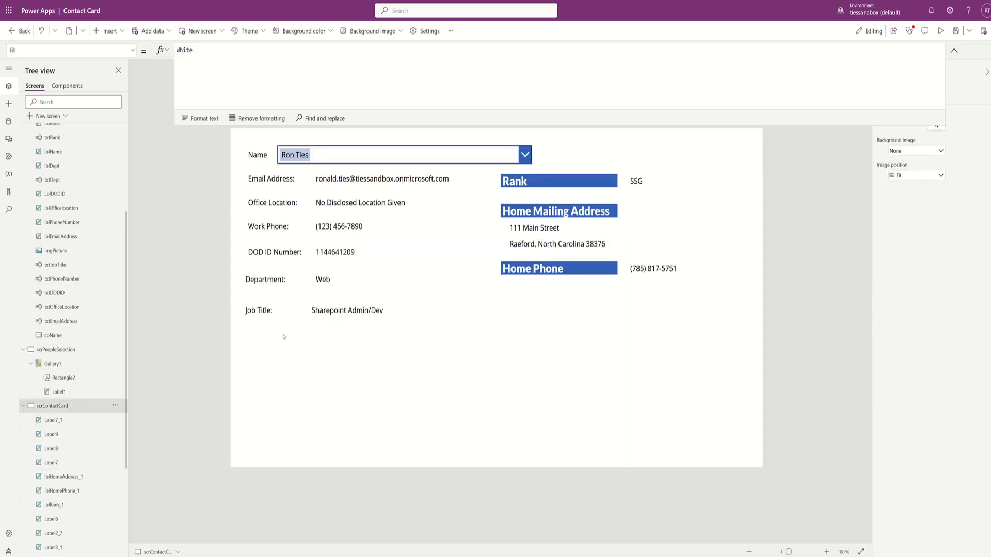
- Replace the Email Address value label's Text formula with varShowRecord.Email
click(372, 179)
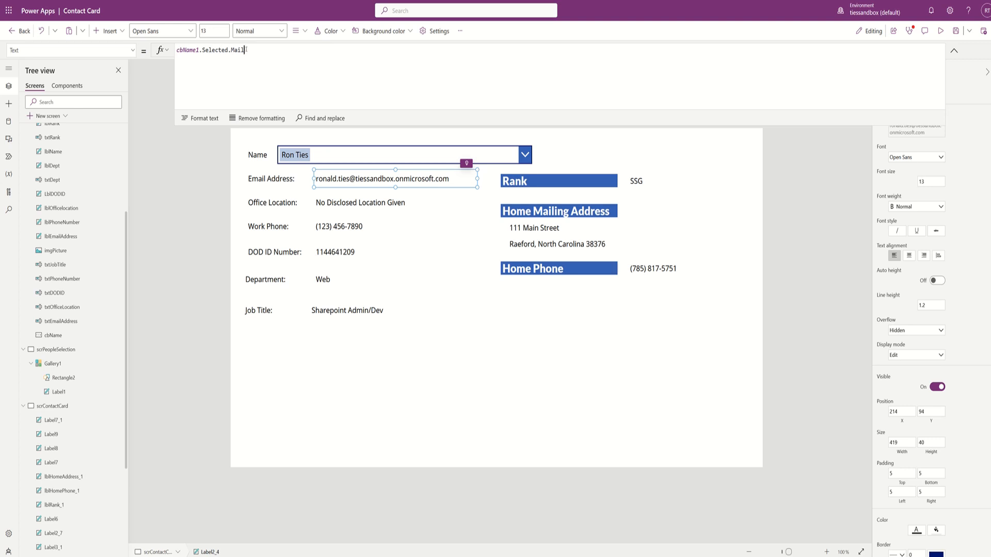
drag(249, 50, 165, 53)
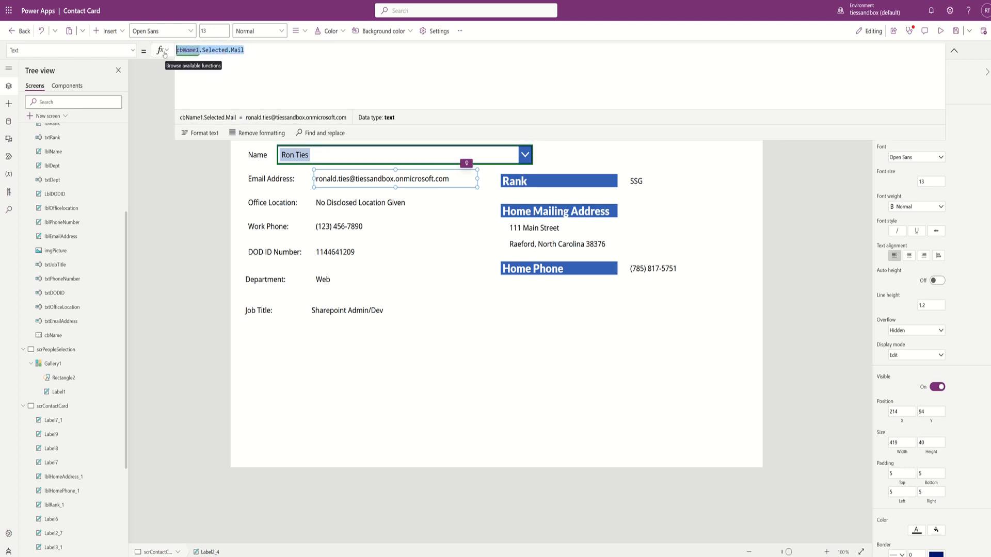
text(varsho)
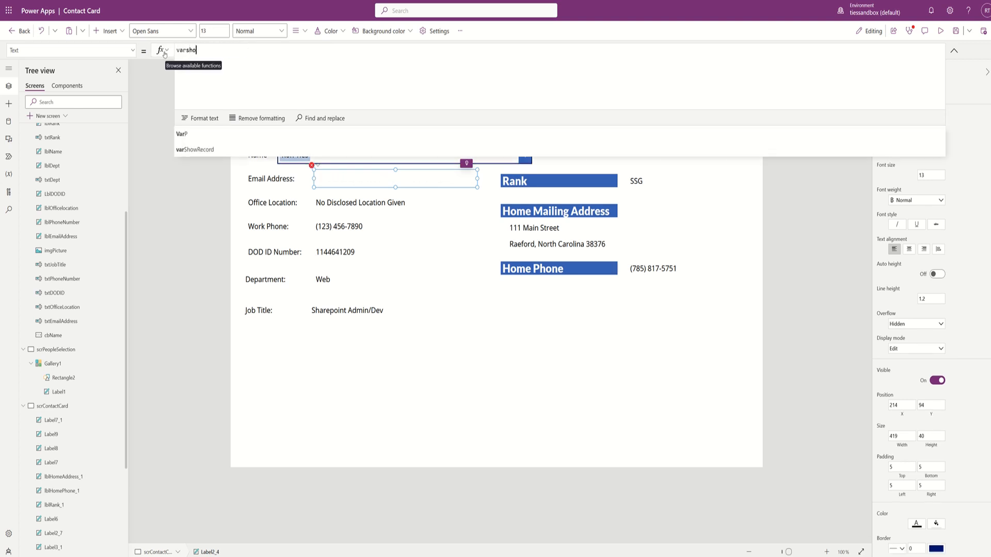
text(wRecord)
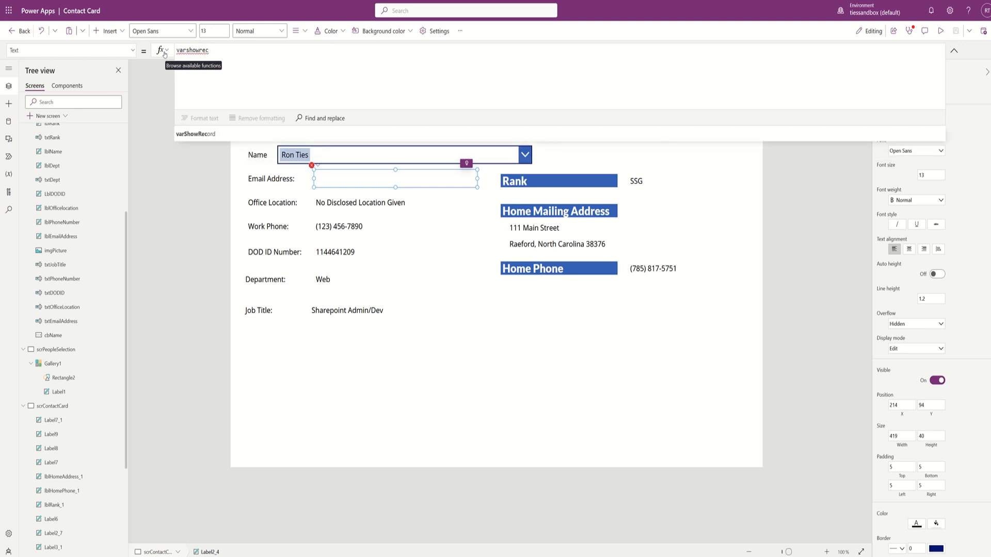
text(.)
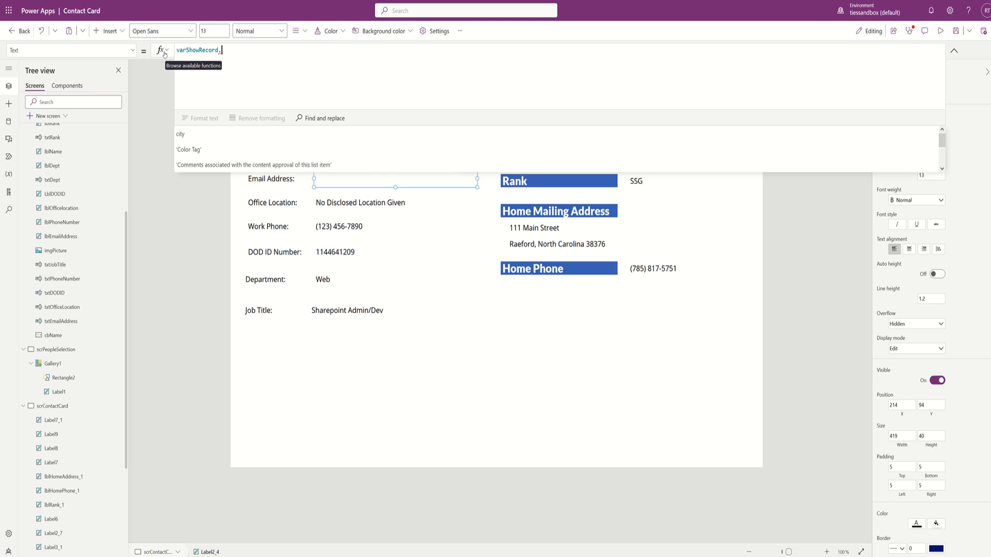
scroll(231, 135, down, 5)
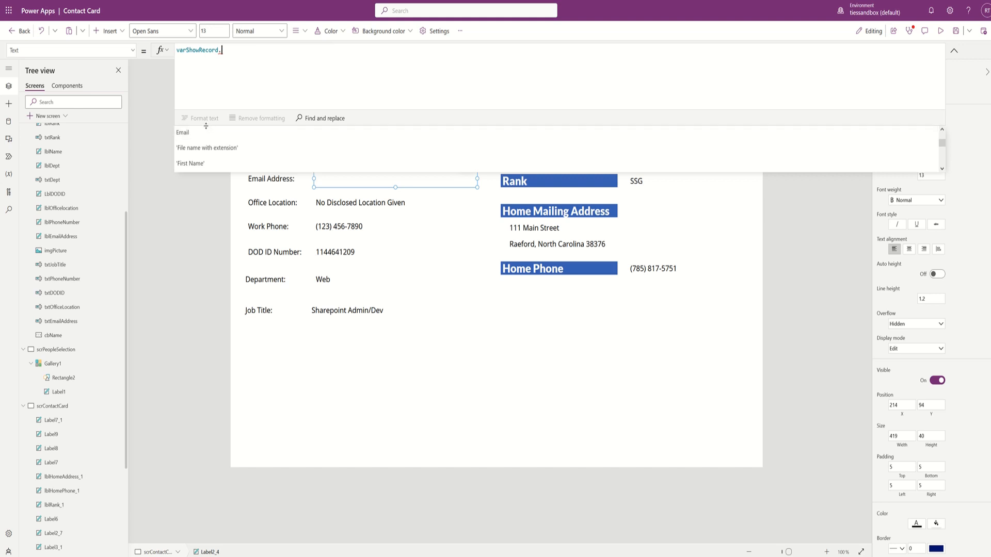
click(200, 133)
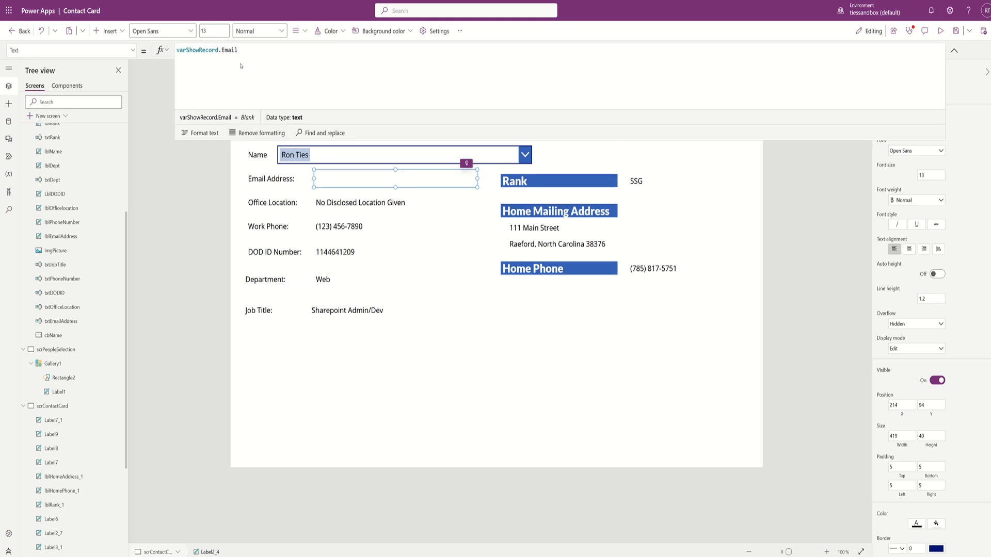
- Erase the Email Address label's Text formula, abandoning a cbName1. attempt, so it is empty
triple_click(247, 49)
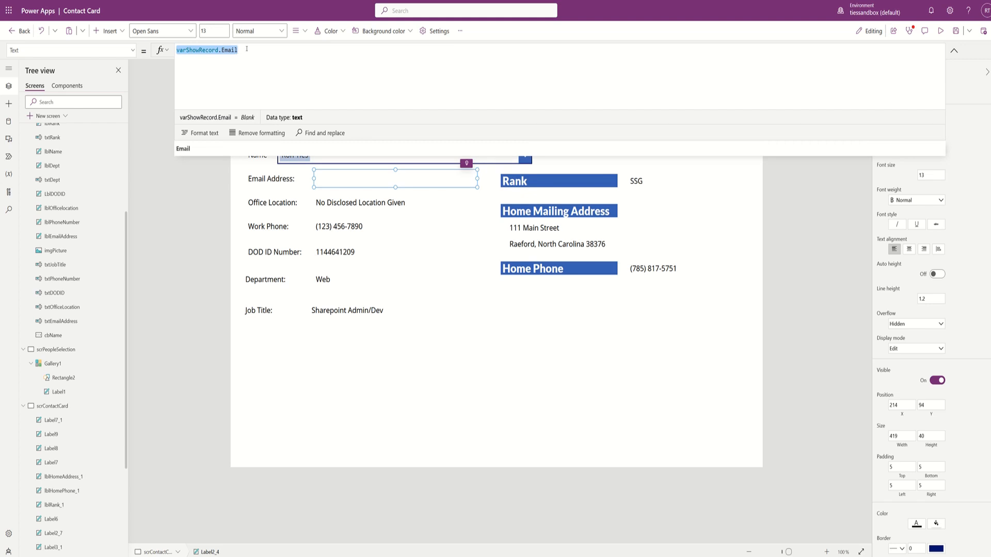
text(cbname)
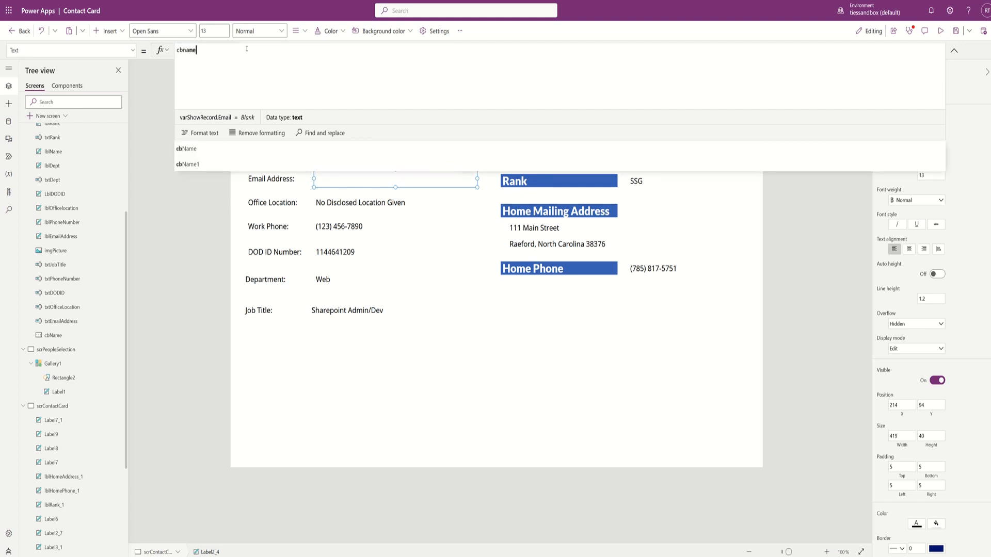
key(Down)
key(Tab)
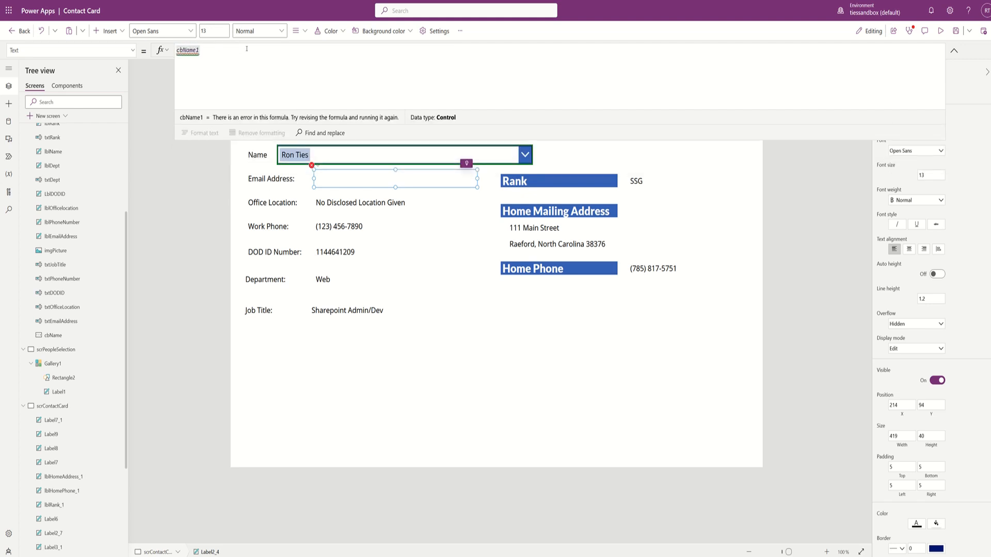
text(.)
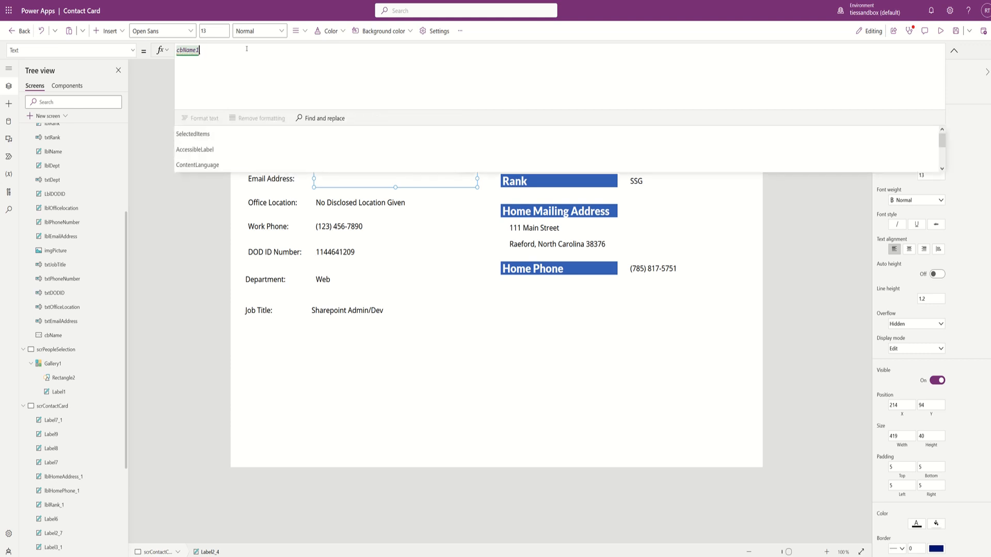
key(BackSpace)
key(BackSpace)
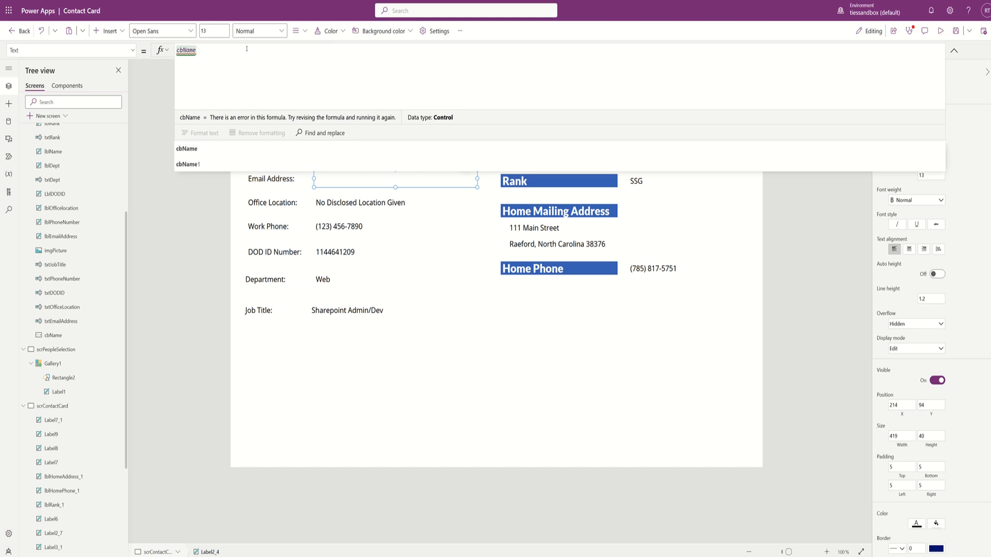
key(BackSpace)
key(BackSpace)
key(BackSpace)
key(BackSpace)
key(BackSpace)
key(BackSpace)
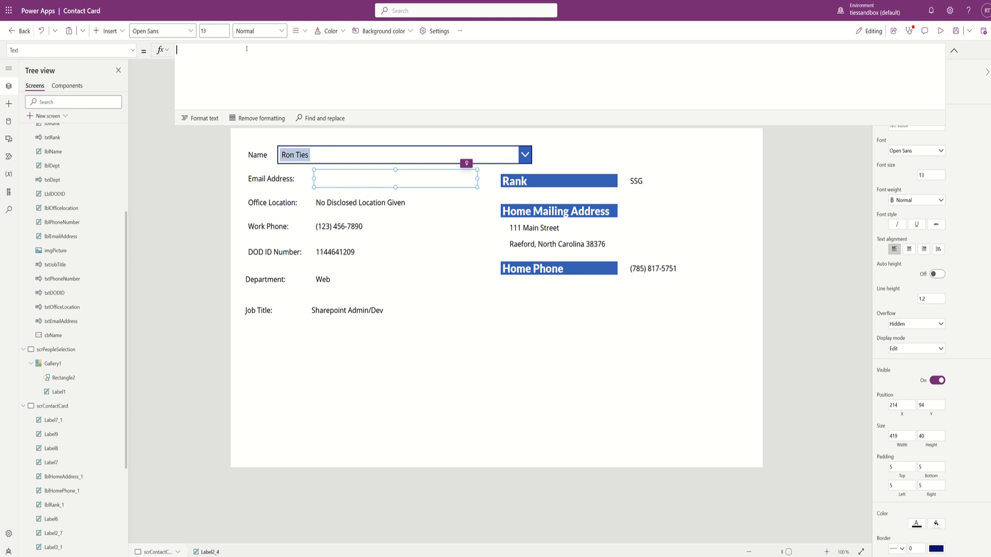
- Set the email label's Text to Office365Users.UserProfile(varShowRecord.Email).Mail
text(office)
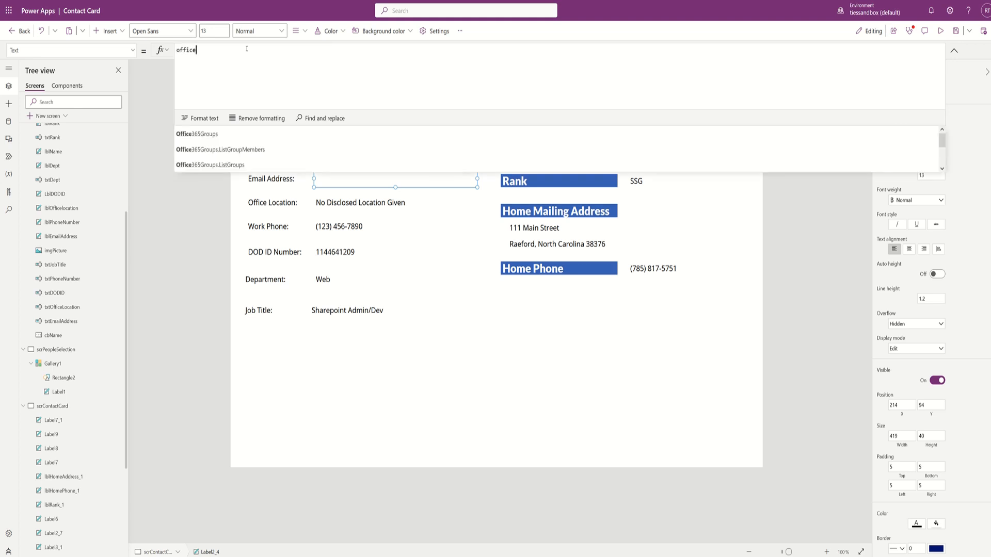
key(Down)
key(Down)
key(Down)
key(Down)
key(Down)
key(Down)
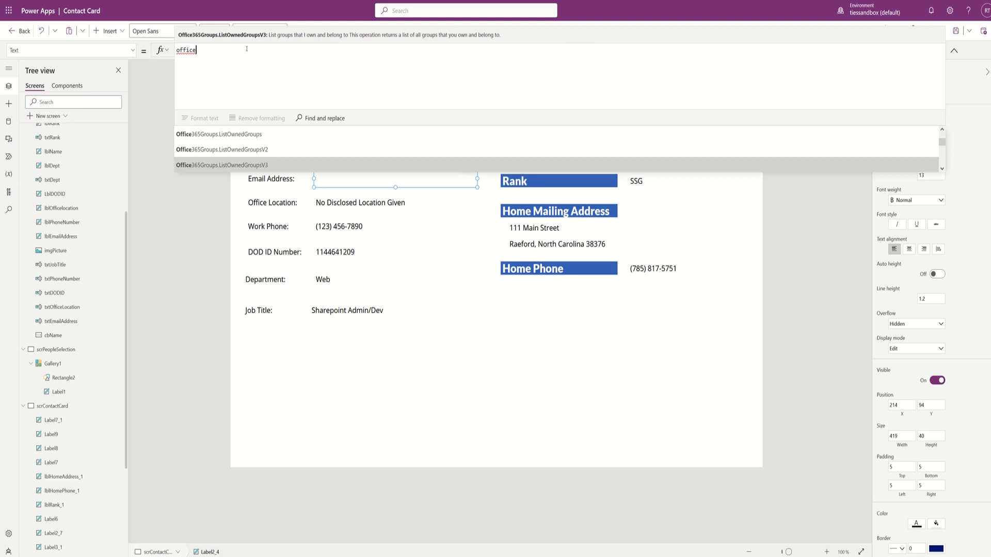
text(365Users.)
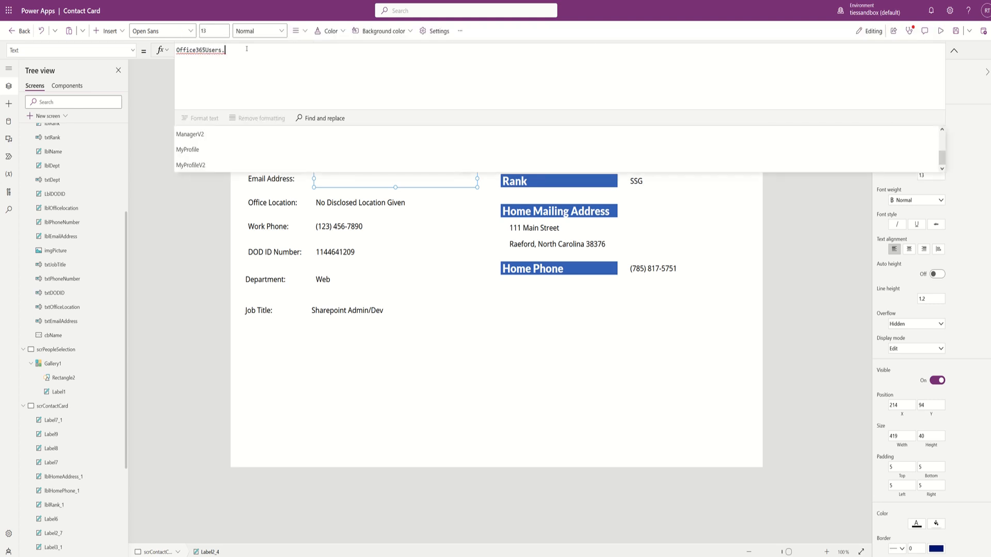
text(userprofi)
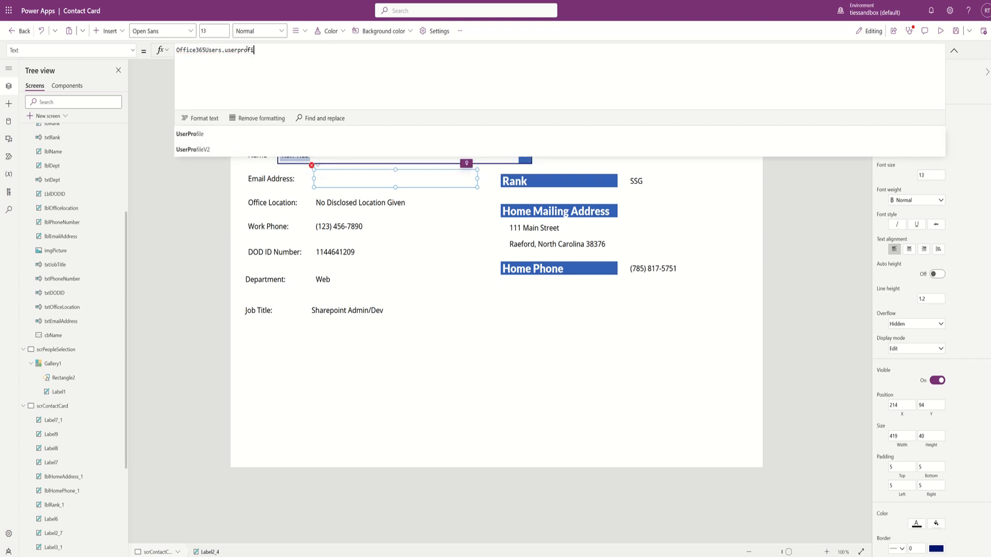
text(le()
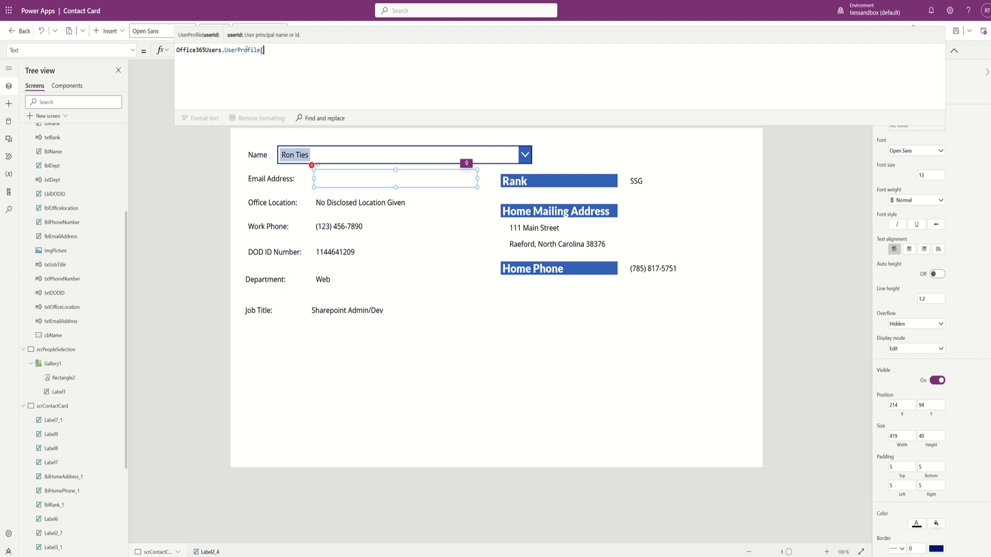
text(varre)
key(BackSpace)
key(BackSpace)
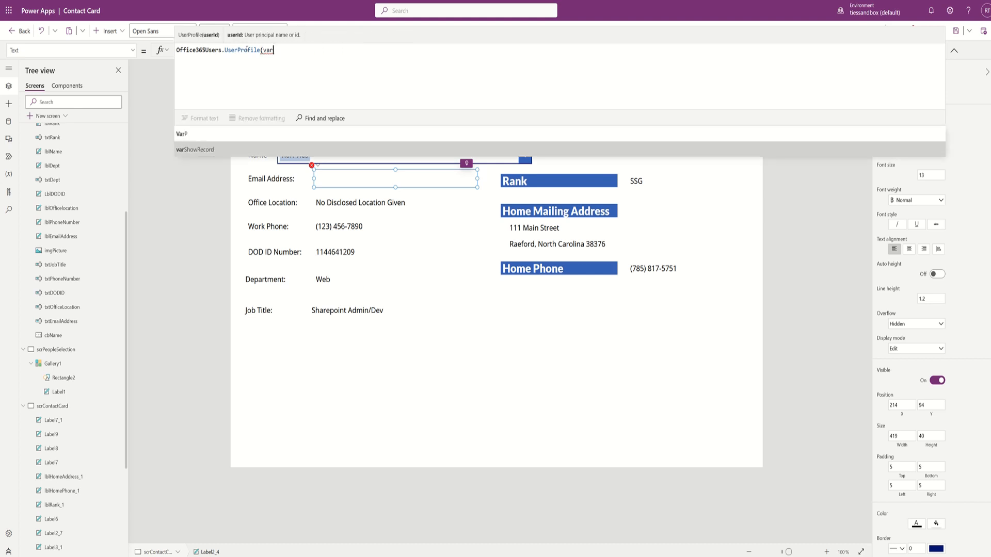
key(Tab)
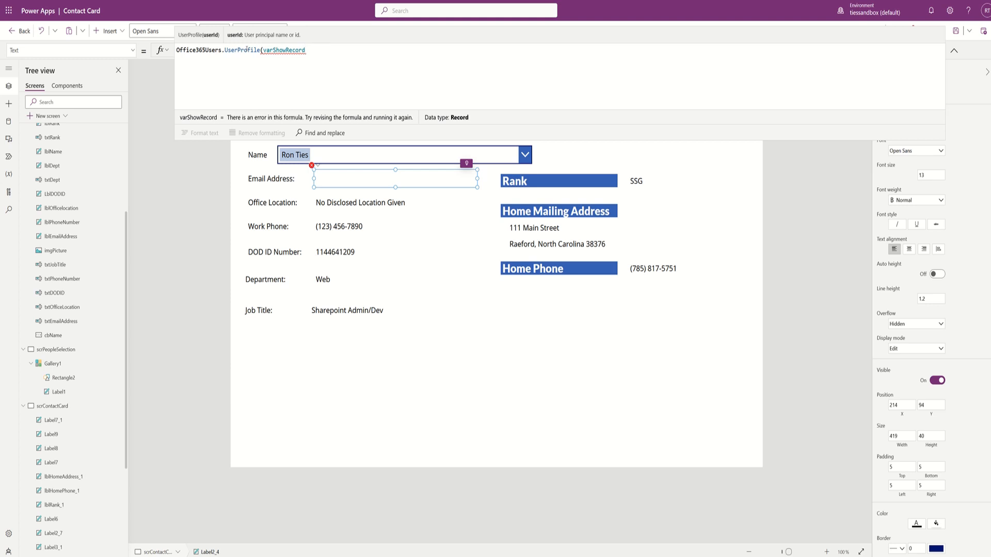
text(.email)
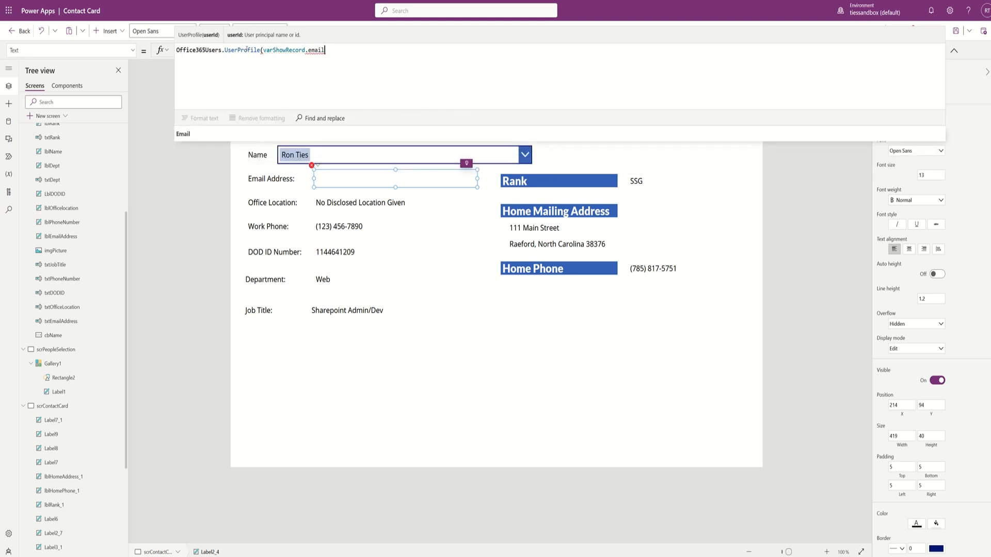
key(Tab)
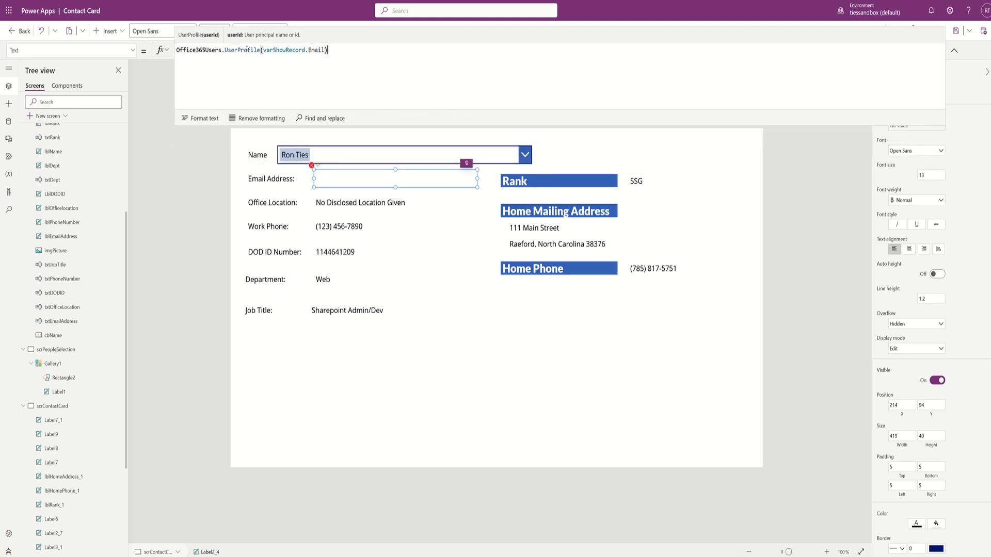
text().)
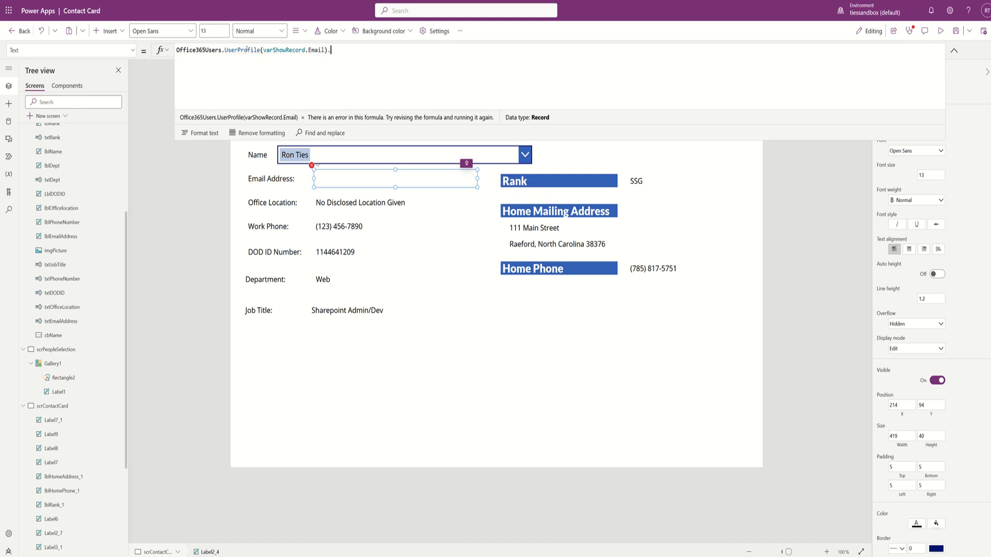
text(mail)
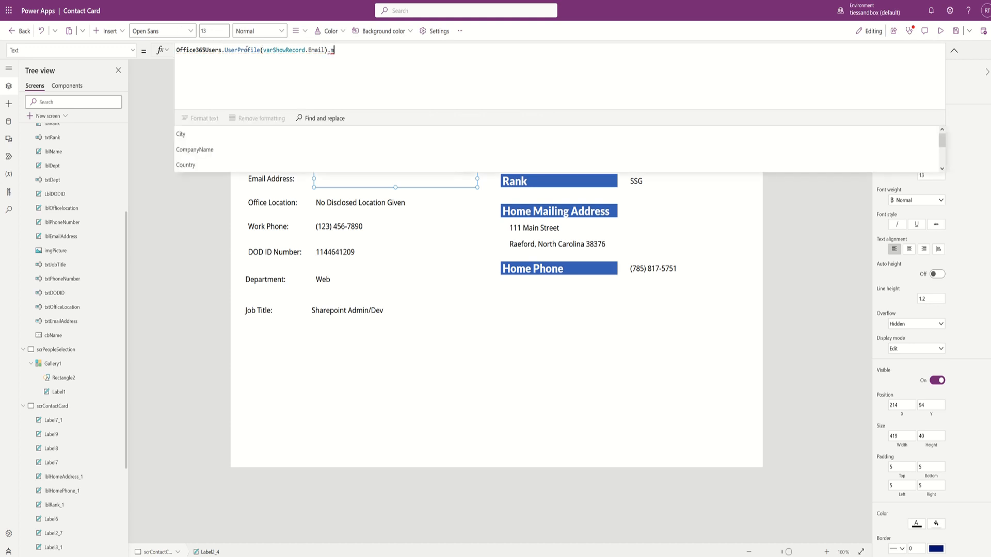
key(Tab)
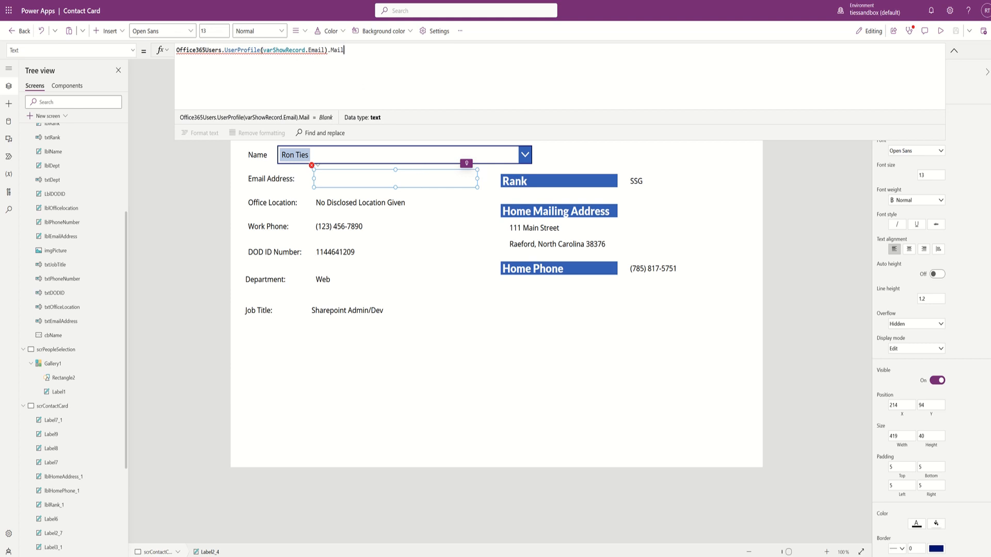
- Check varShowRecord.Email's value, strip the UserProfile wrapper, and delete the email value label
mouse_move(267, 50)
drag(264, 50, 325, 50)
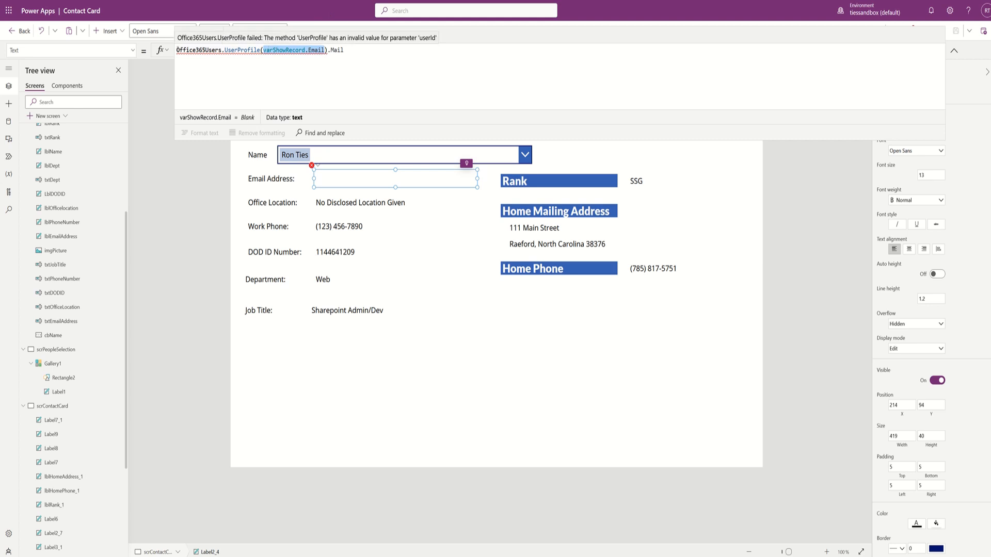
drag(177, 50, 263, 49)
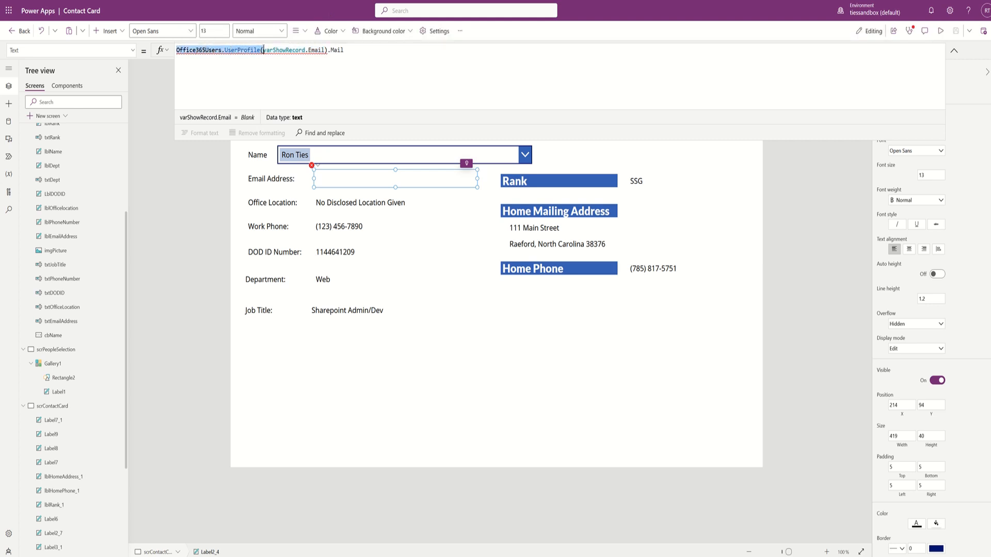
key(BackSpace)
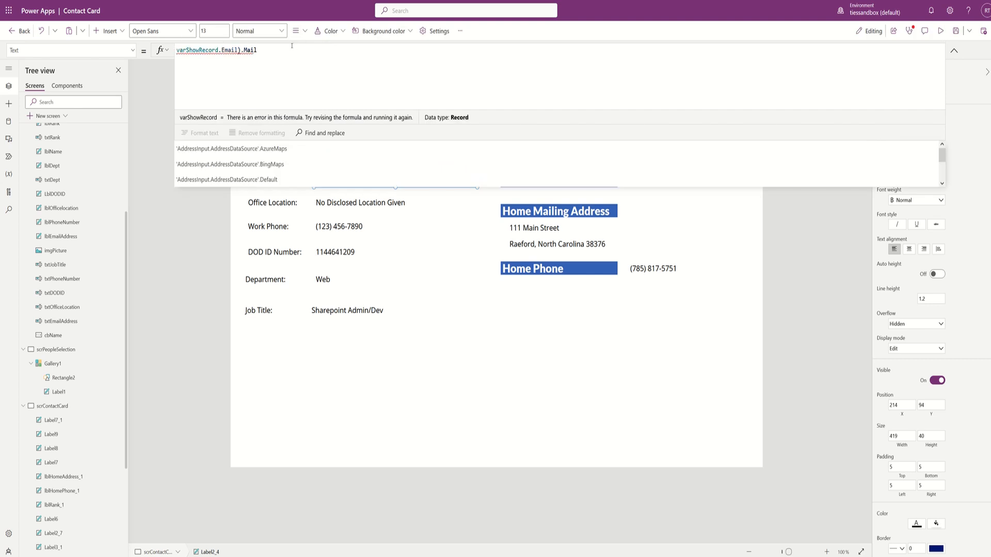
key(ctrl+a)
key(Delete)
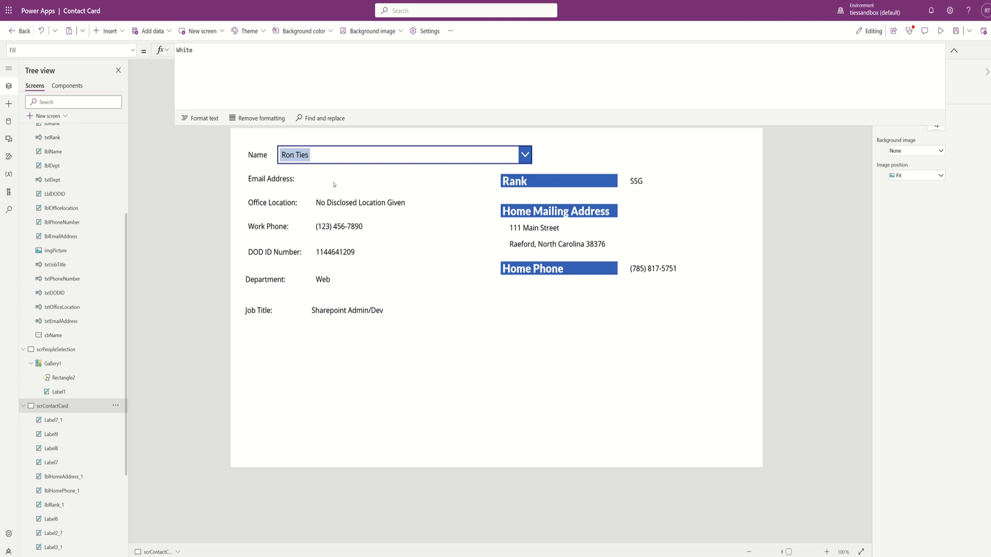
scroll(64, 481, down, 3)
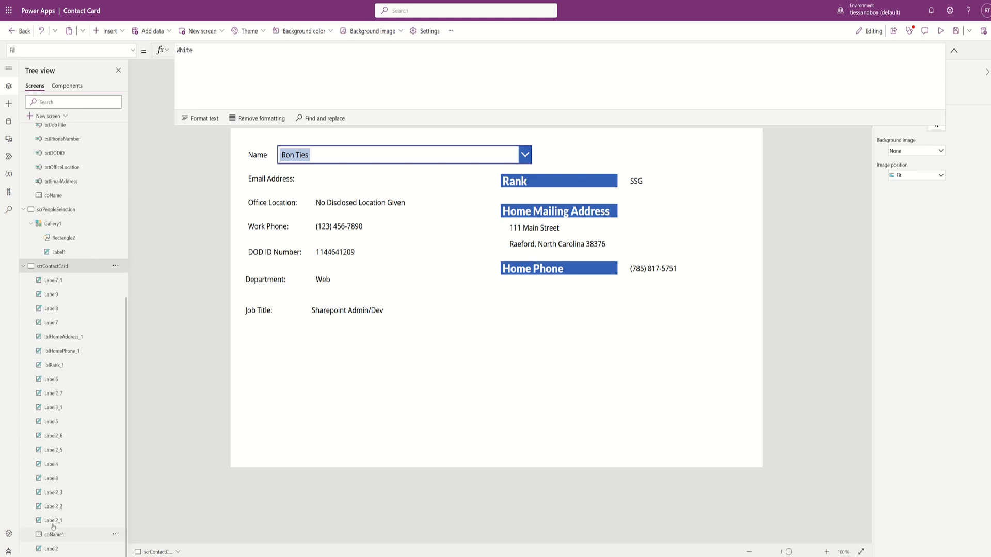
click(54, 522)
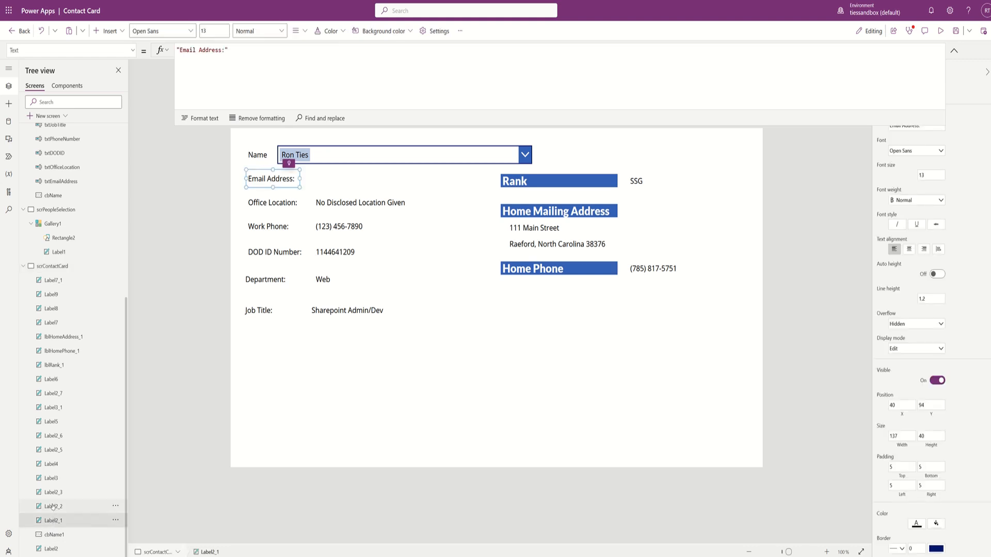
click(53, 505)
- Inspect the Work Phone, Office Location, DOD ID Number and Department labels in the Tree view
click(52, 492)
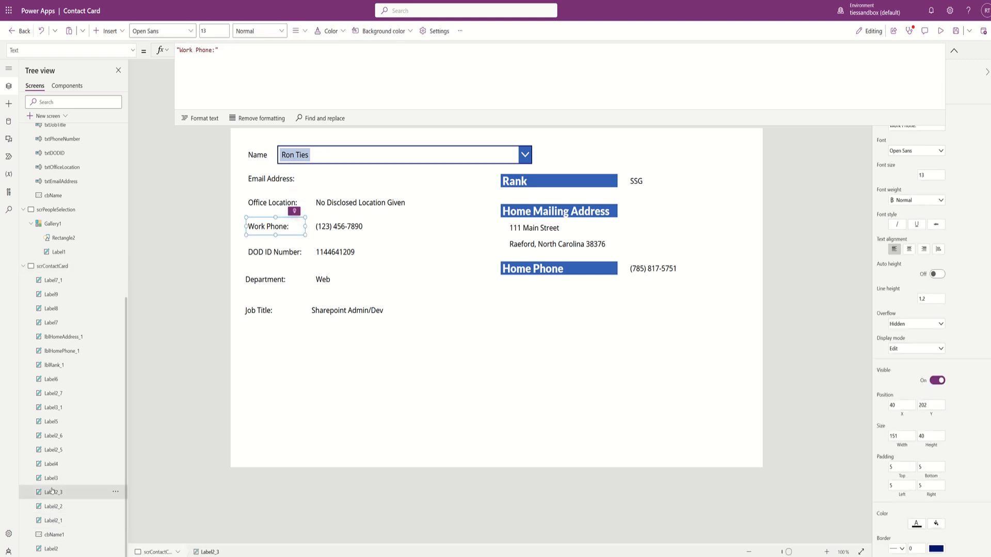
click(50, 479)
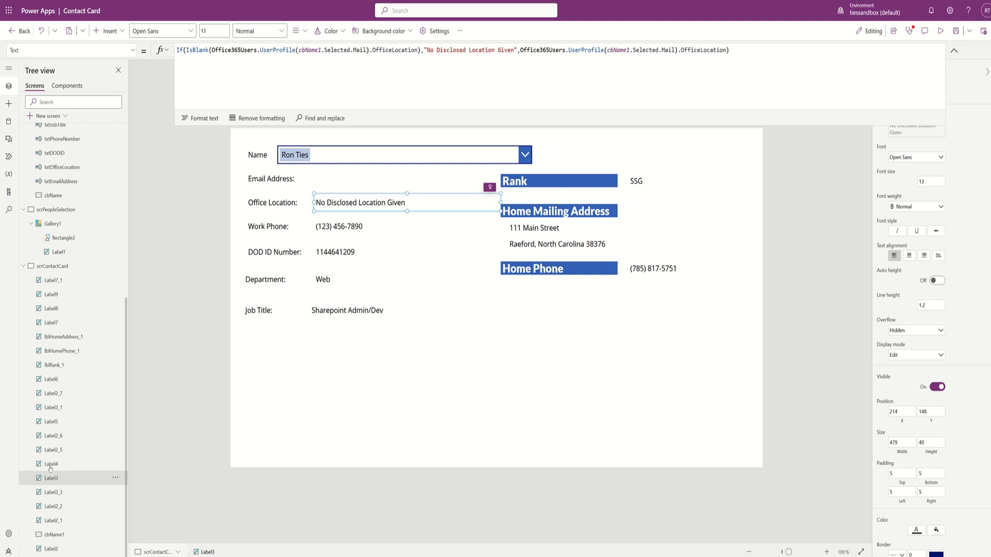
click(50, 465)
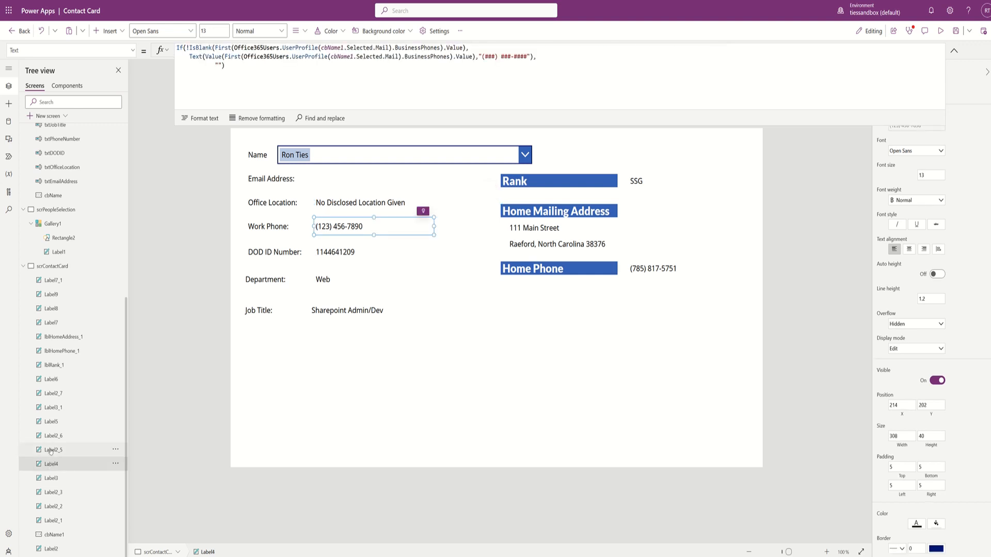
click(52, 450)
click(53, 436)
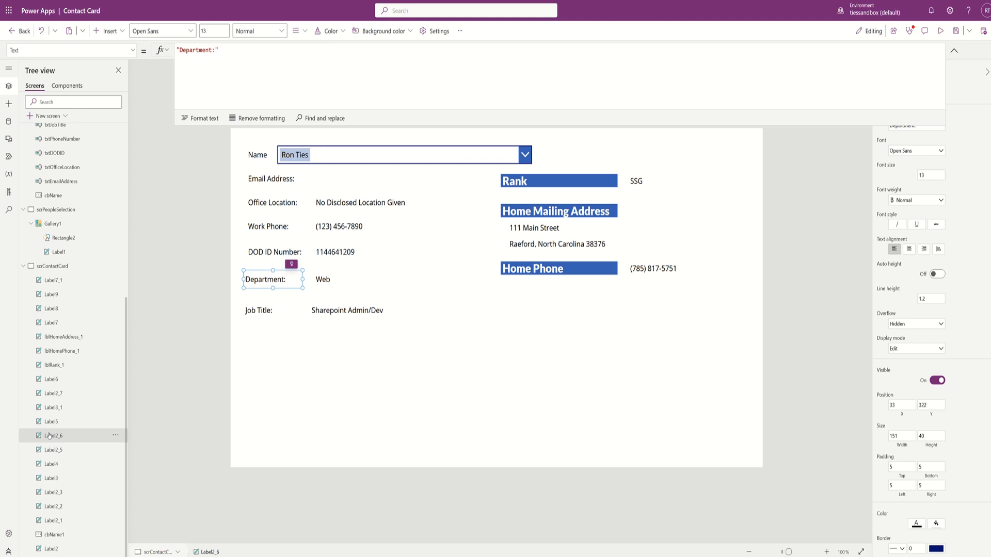
- Restore the deleted email label with Ctrl+Z, check its formula, and switch to scrPeopleSelection
key(ctrl+z)
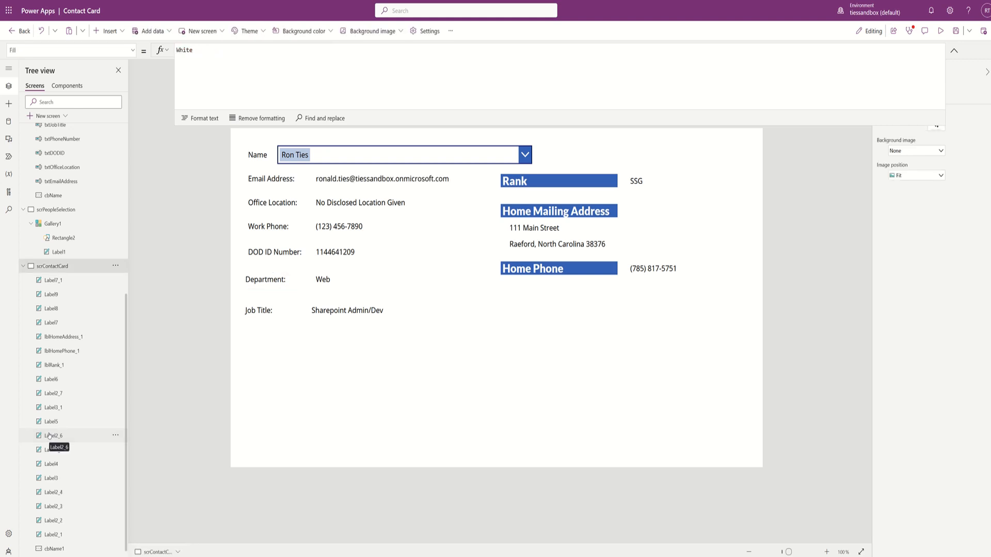
click(347, 179)
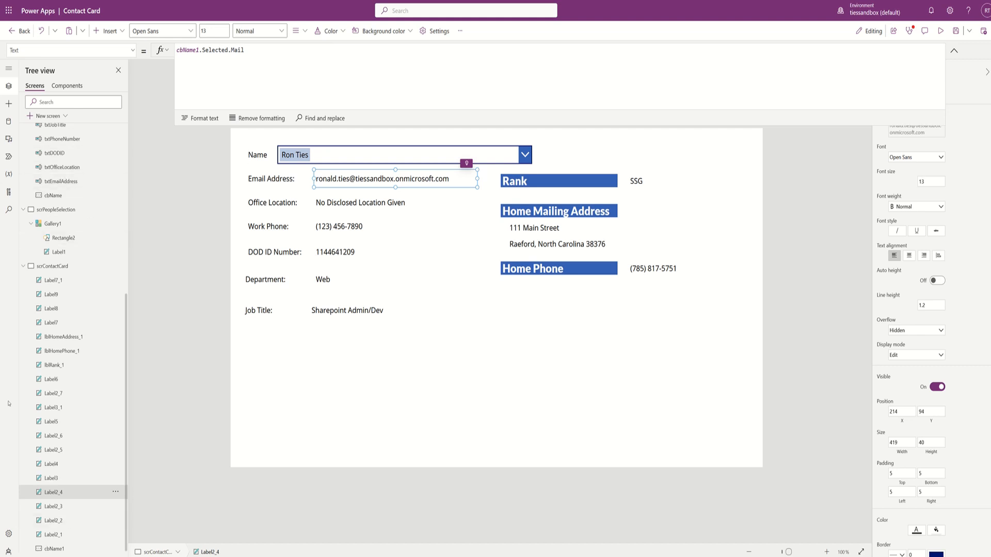
click(56, 209)
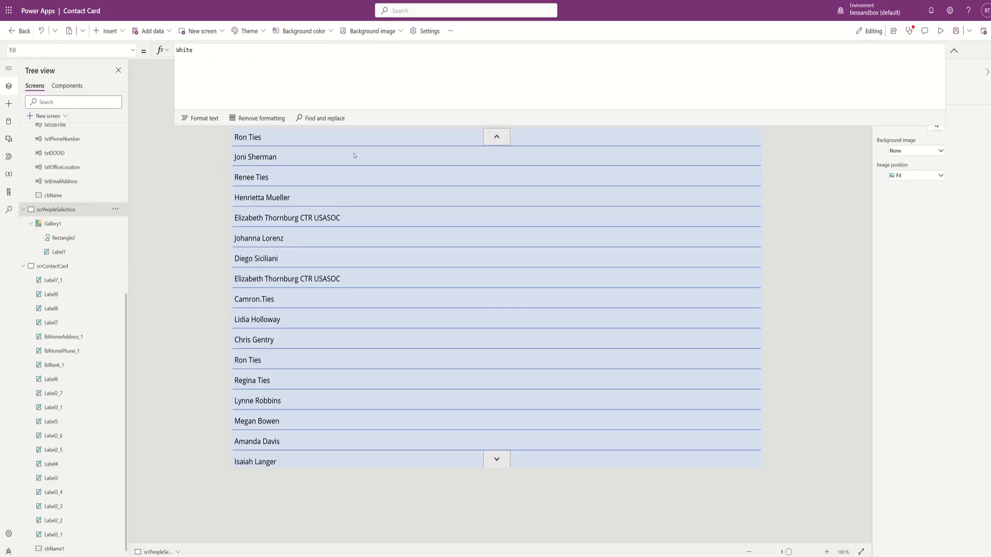
- Collapse both screens in the Tree view and select Gallery1 on the people selection screen
click(330, 140)
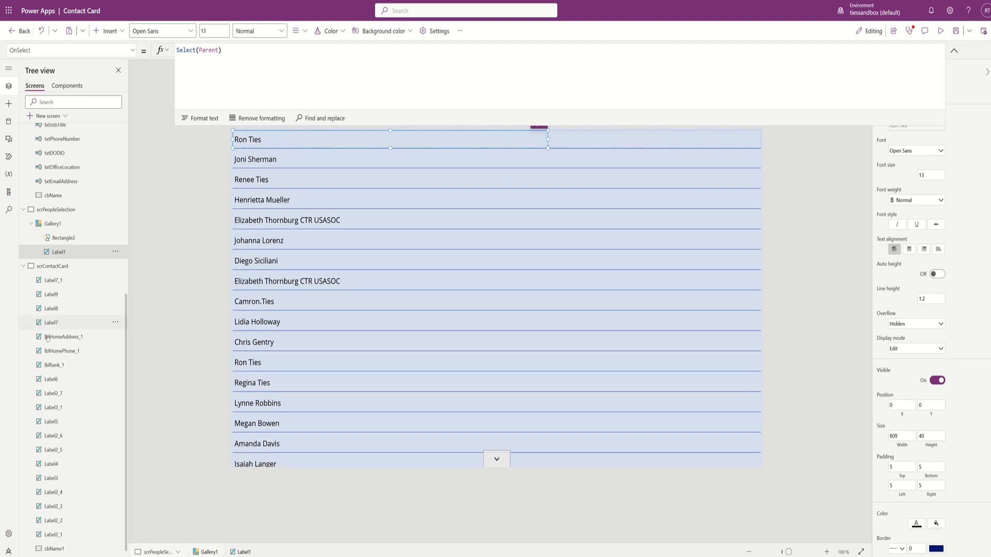
click(23, 266)
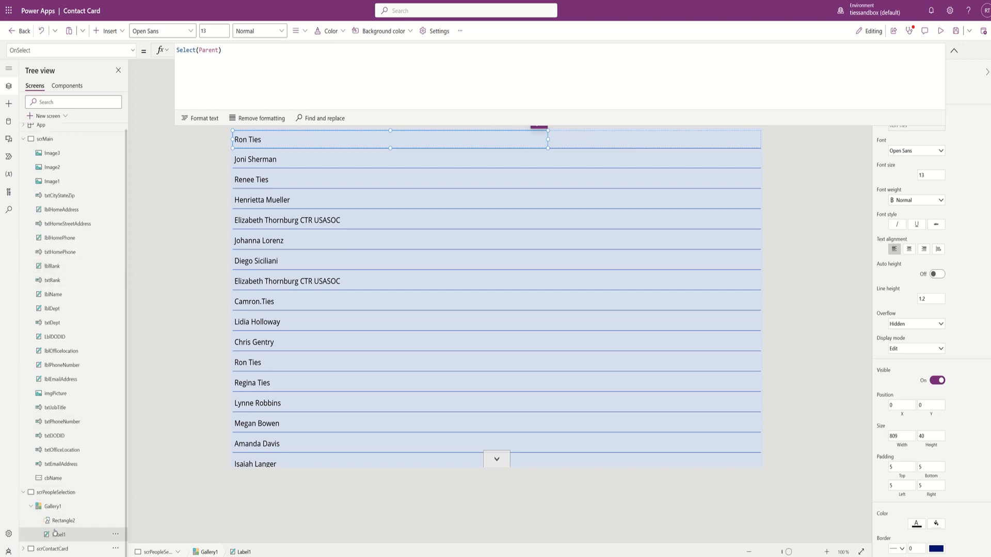
click(23, 493)
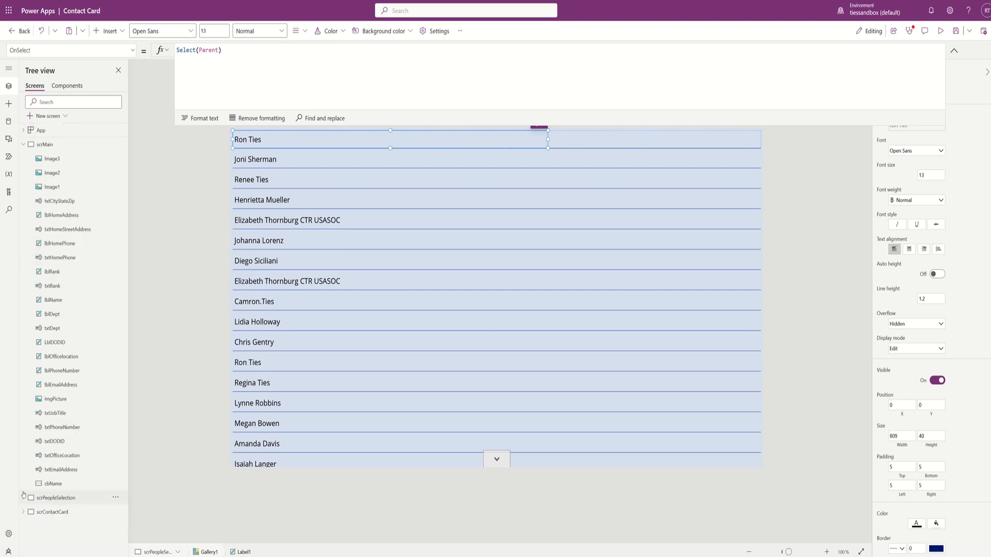
click(55, 500)
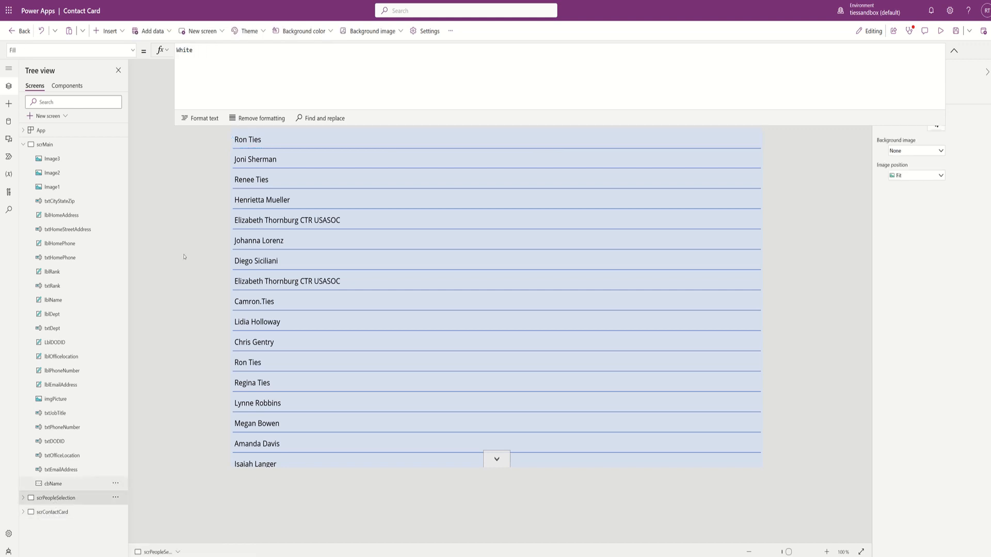
click(524, 144)
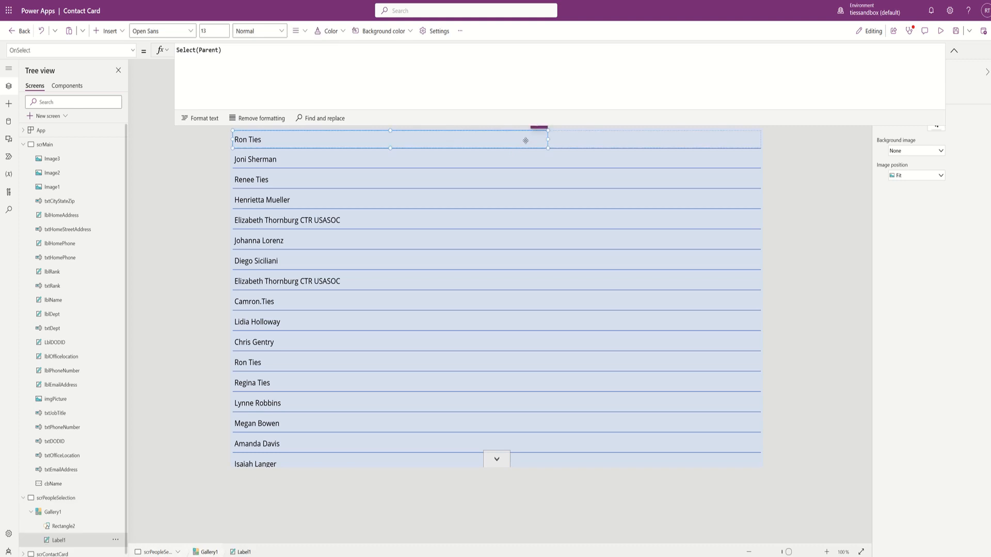
click(570, 138)
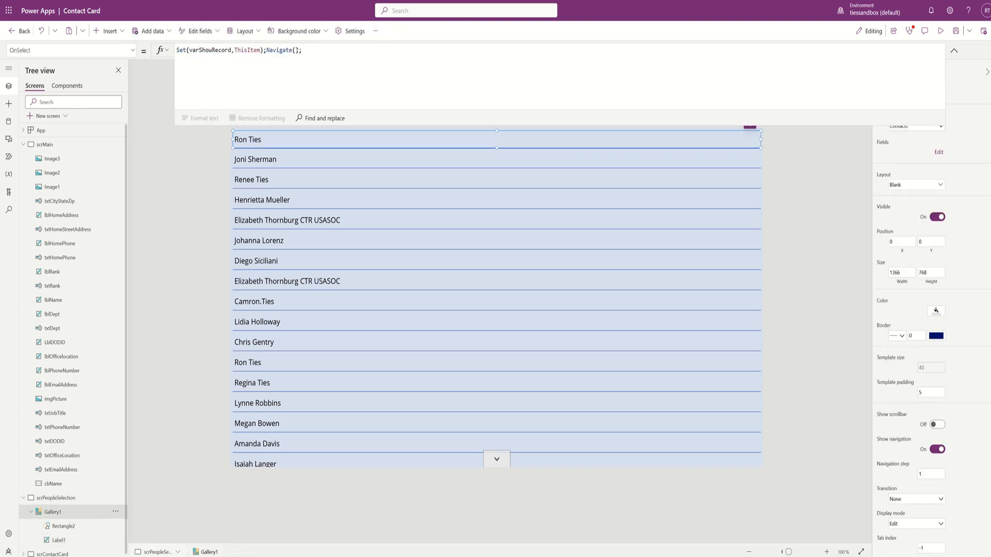
- Complete Gallery1's OnSelect with Navigate(scrContactCard, ScreenTransition.Fade) and show scrContactCard
click(296, 73)
text(scr)
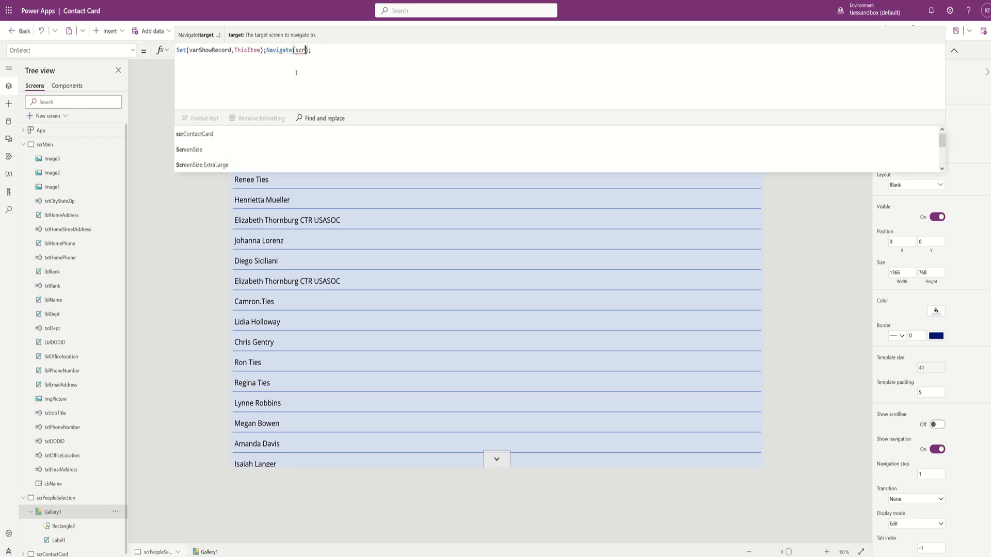
key(Tab)
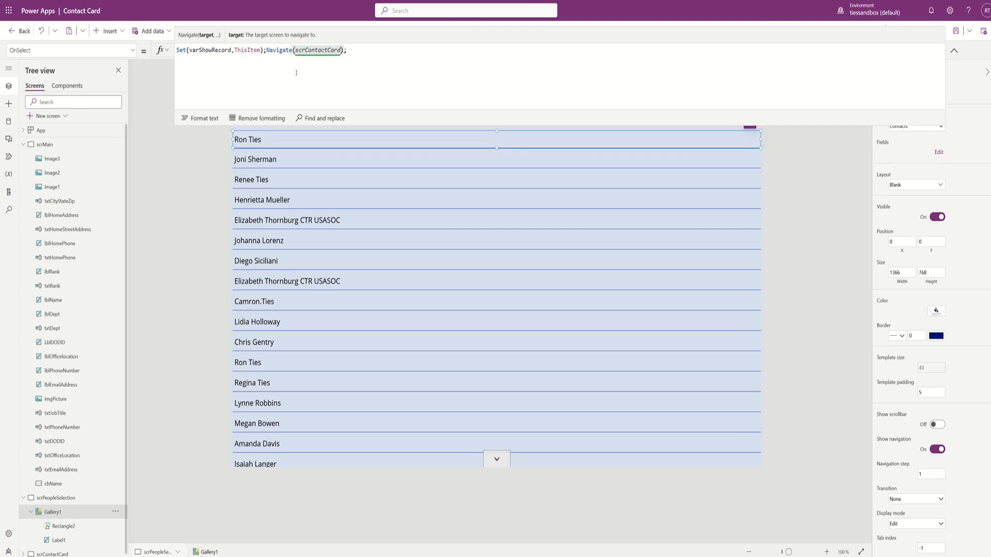
text(,fade)
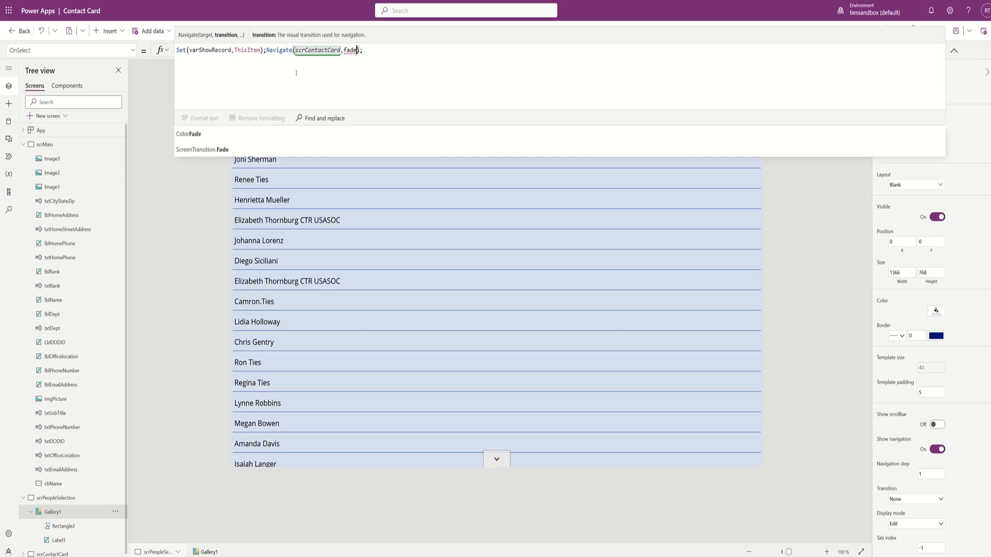
key(Down)
key(Tab)
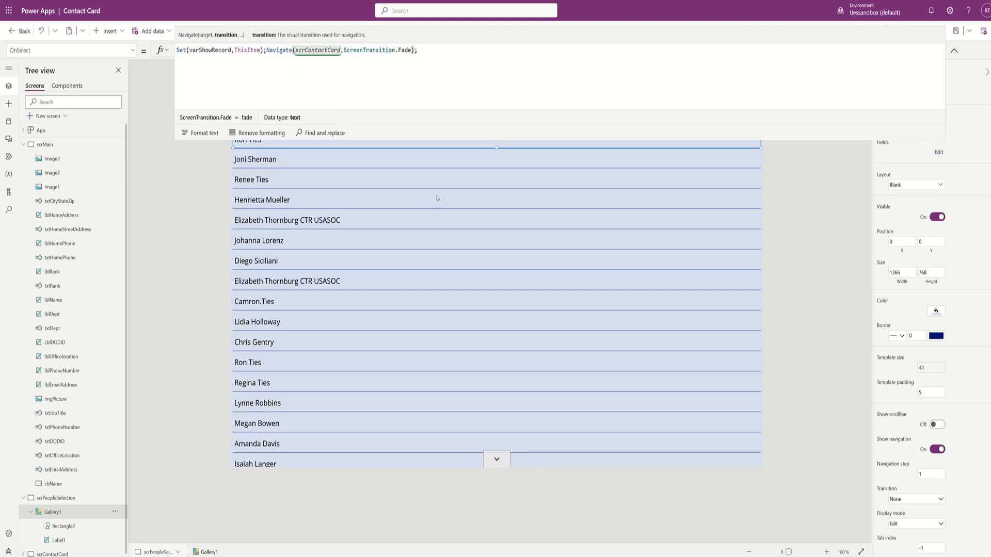
click(954, 50)
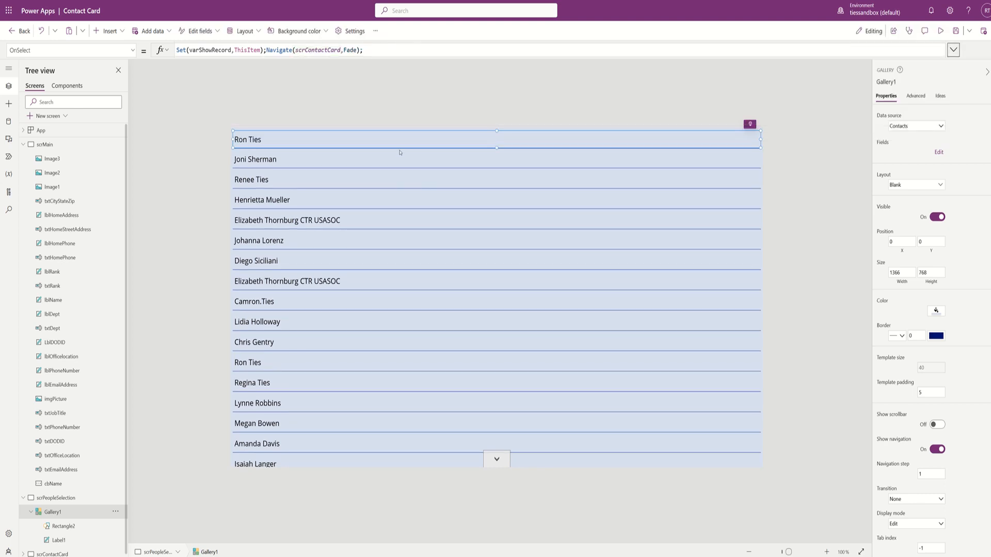
alt+click(392, 145)
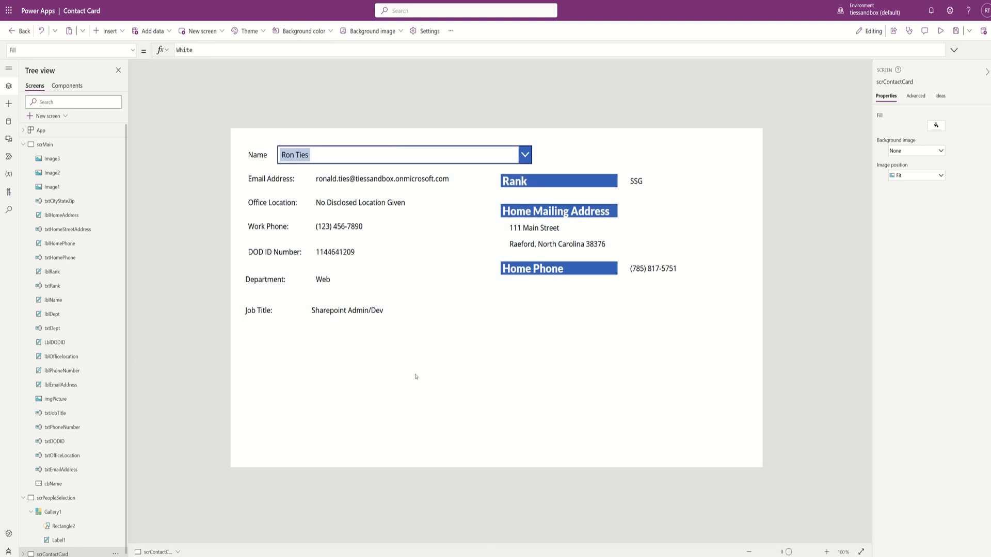
- Replace the email value label's Text formula with varShowRecord.Email and copy that expression
click(362, 182)
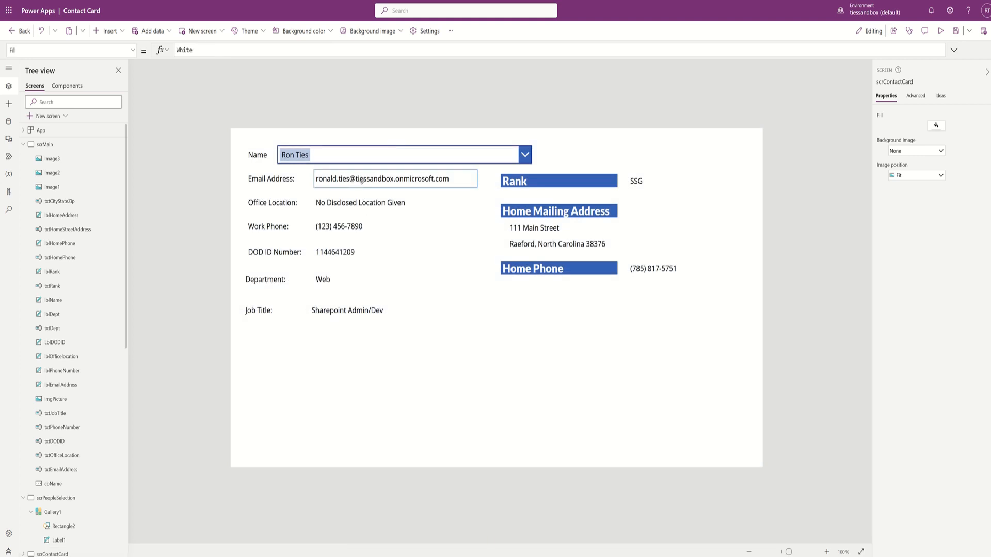
triple_click(274, 50)
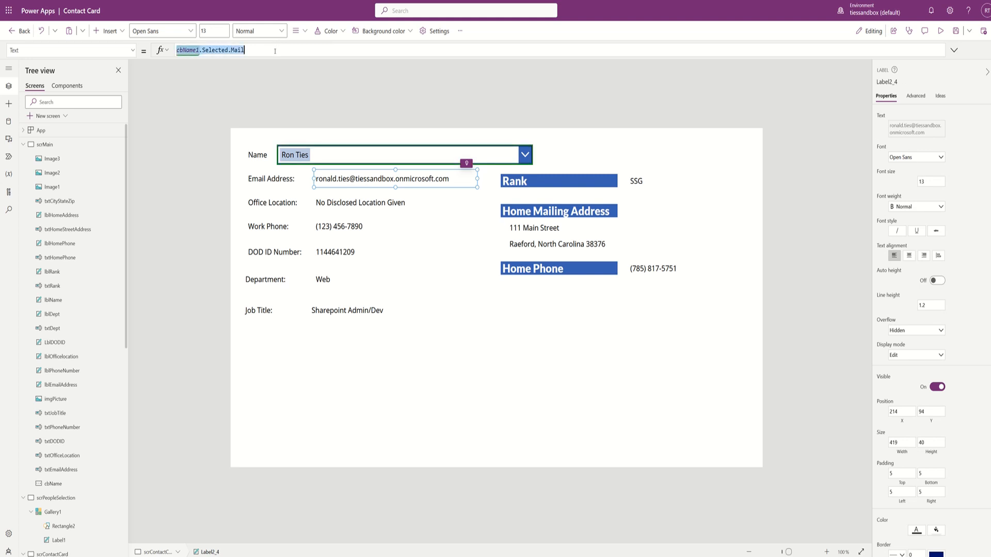
text(varshow)
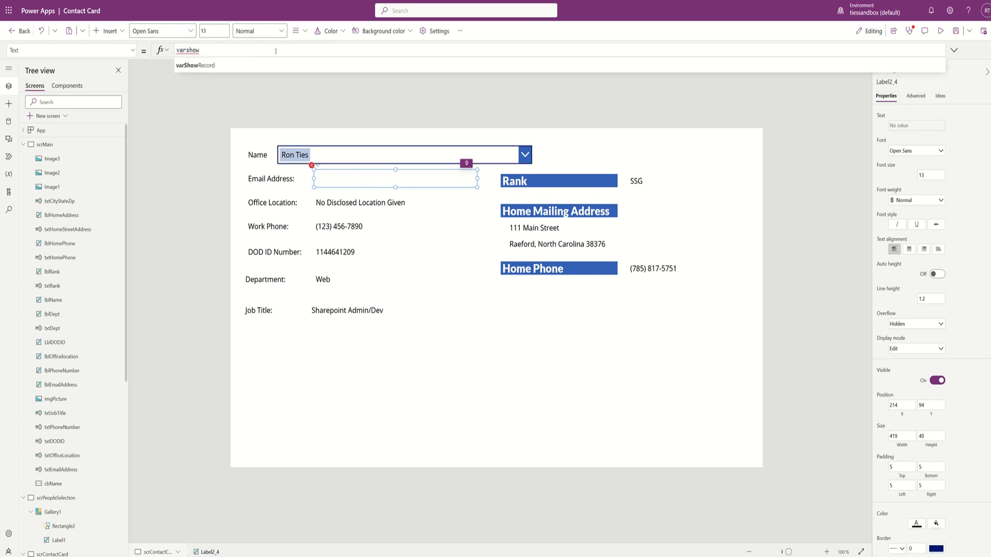
key(Tab)
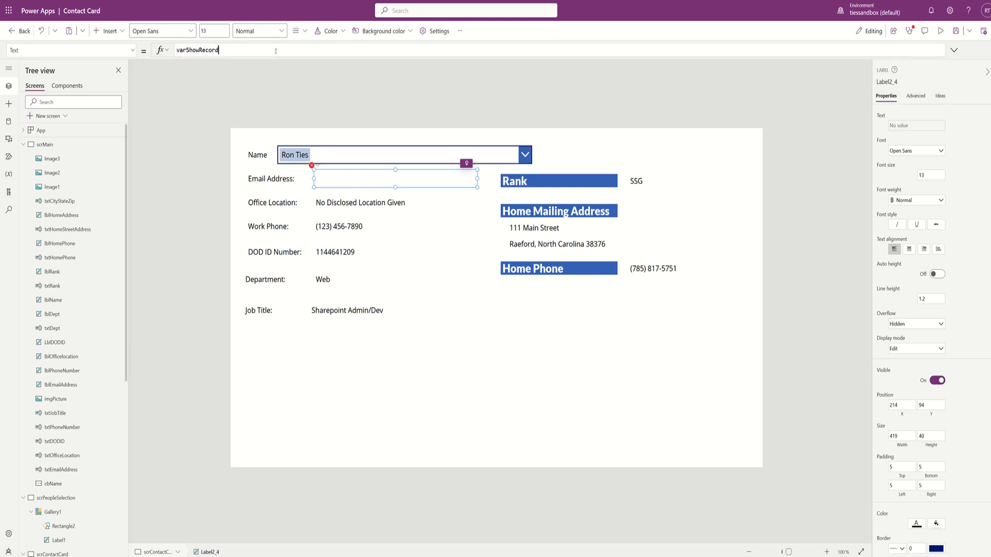
text(.email)
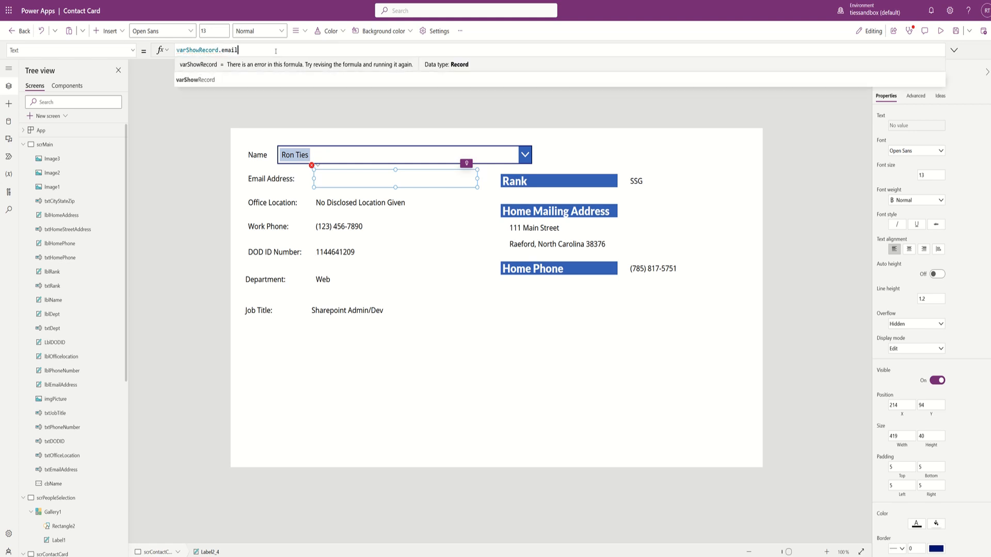
key(Tab)
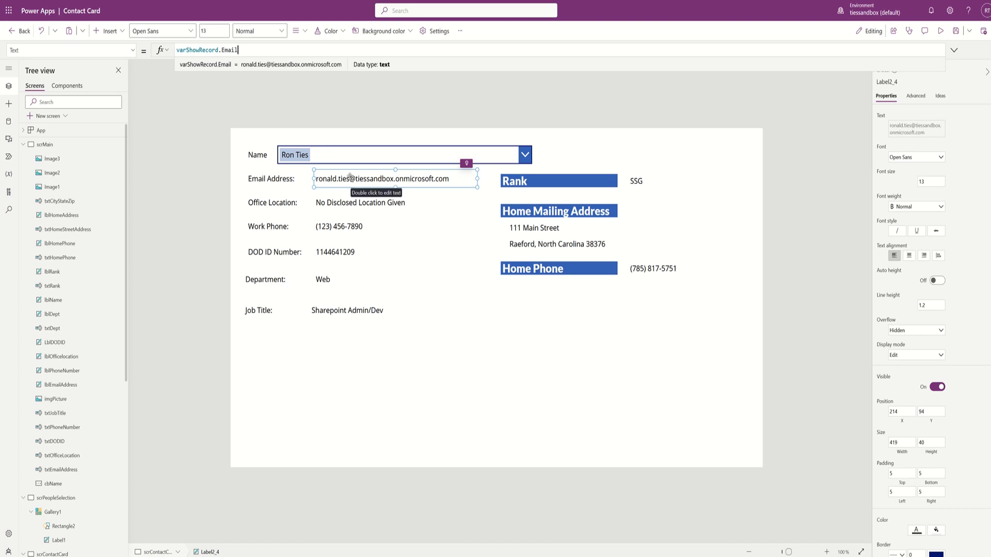
drag(243, 51, 142, 46)
key(ctrl+c)
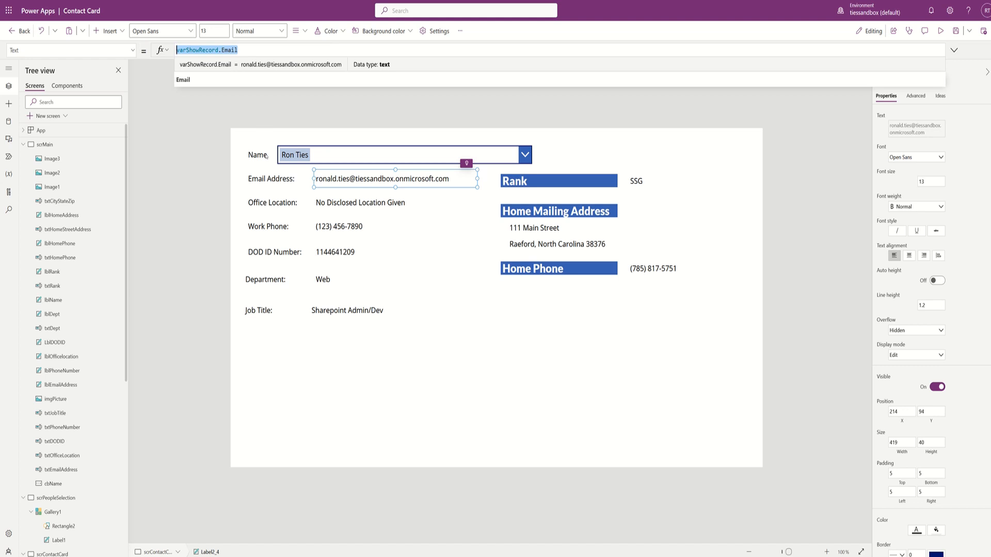
click(342, 203)
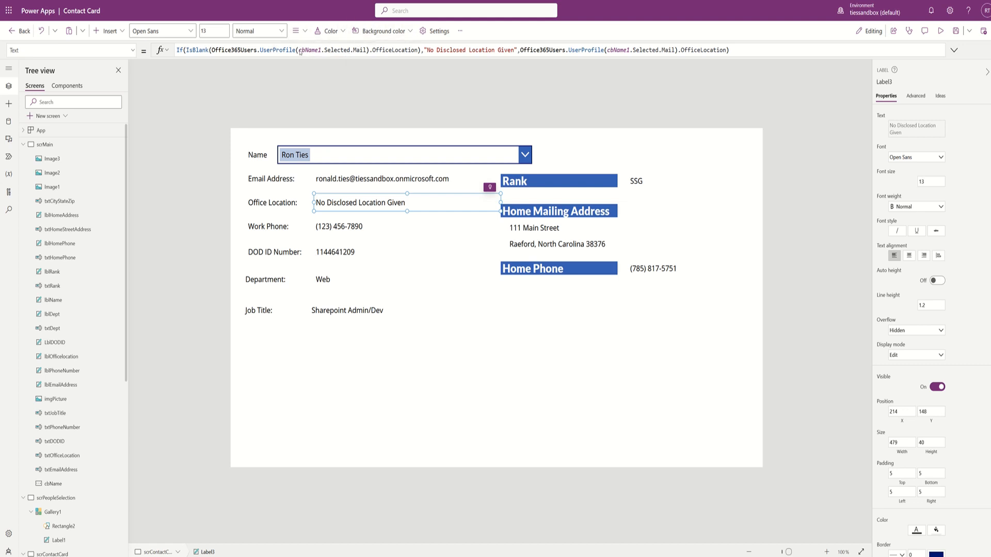
- Paste varShowRecord.Email over both cbName1.Selected.Mail references in the Office Location formula
click(300, 50)
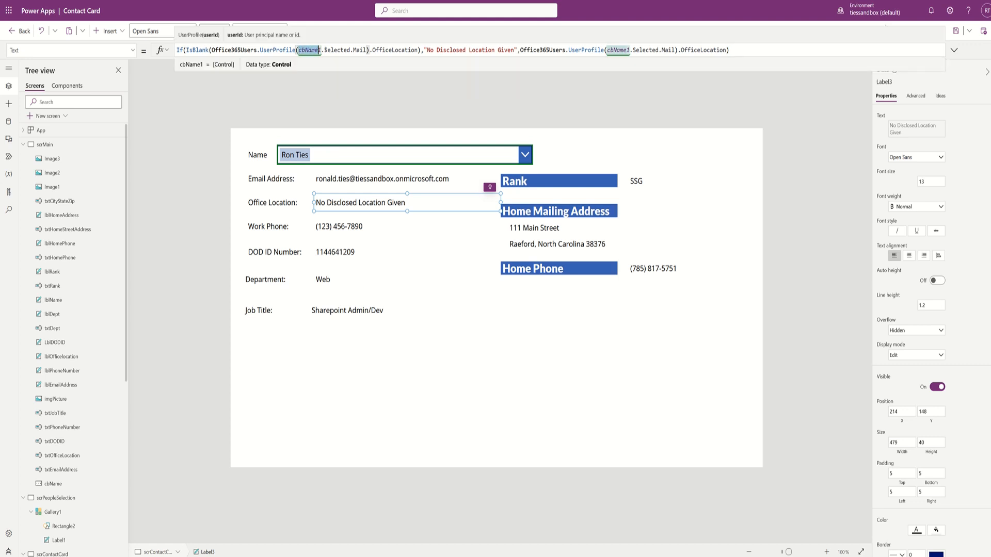
drag(319, 50, 367, 50)
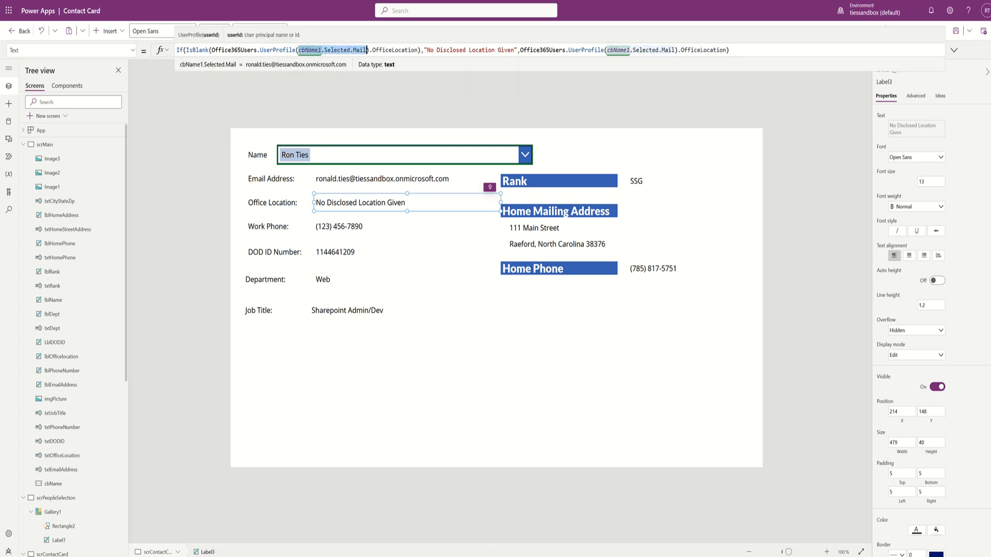
key(ctrl+v)
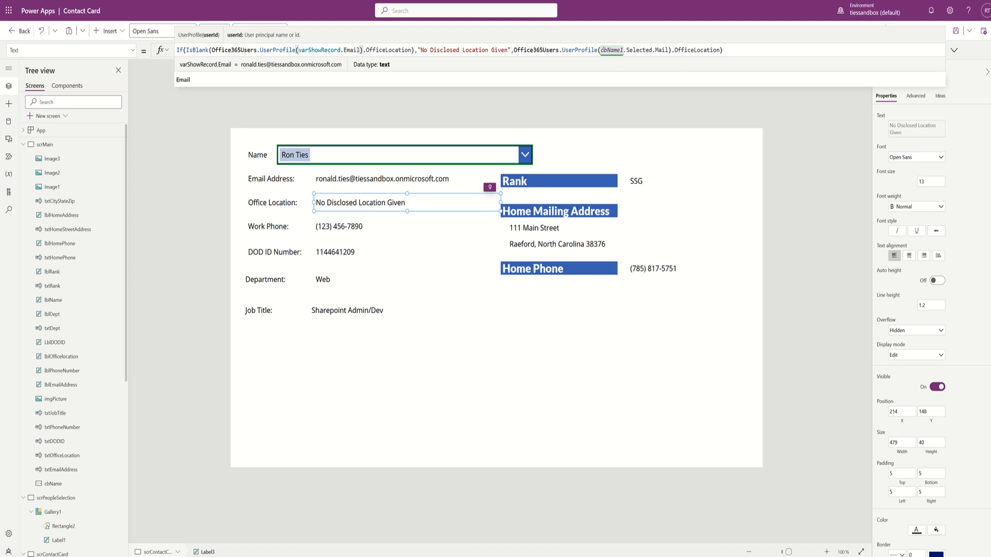
drag(600, 50, 669, 50)
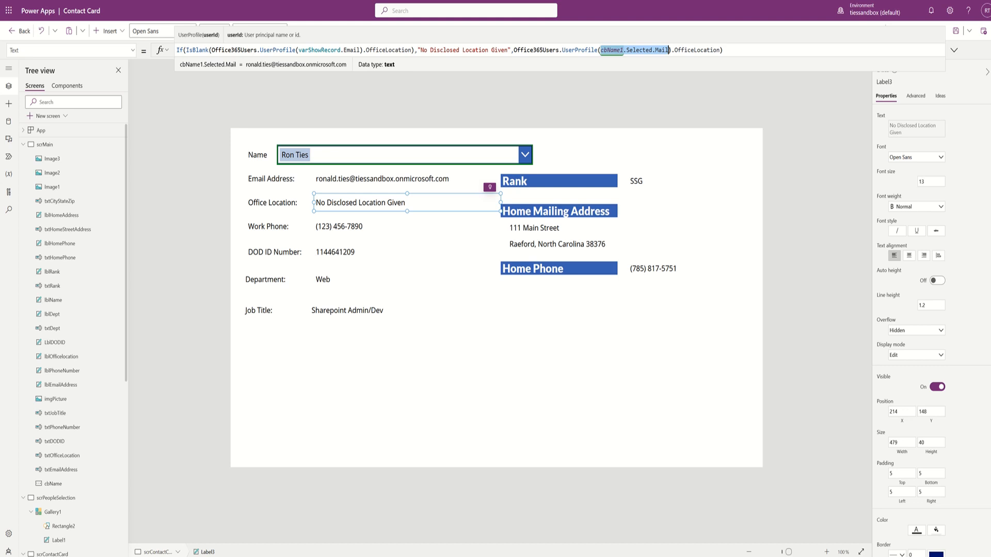
key(ctrl+v)
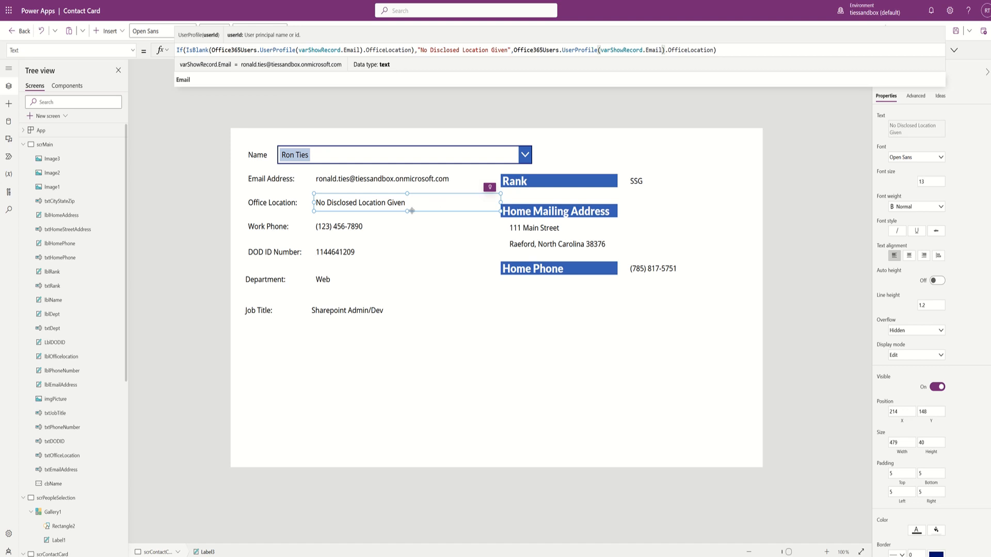
click(351, 227)
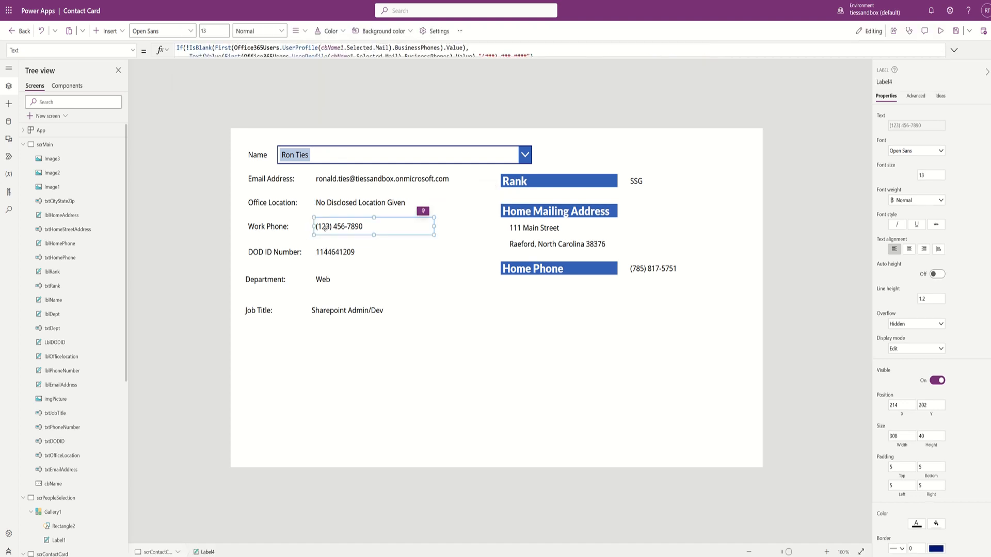
- Replace both cbName1.Selected.Mail references in the multi-line Work Phone formula with varShowRecord.Email
click(587, 56)
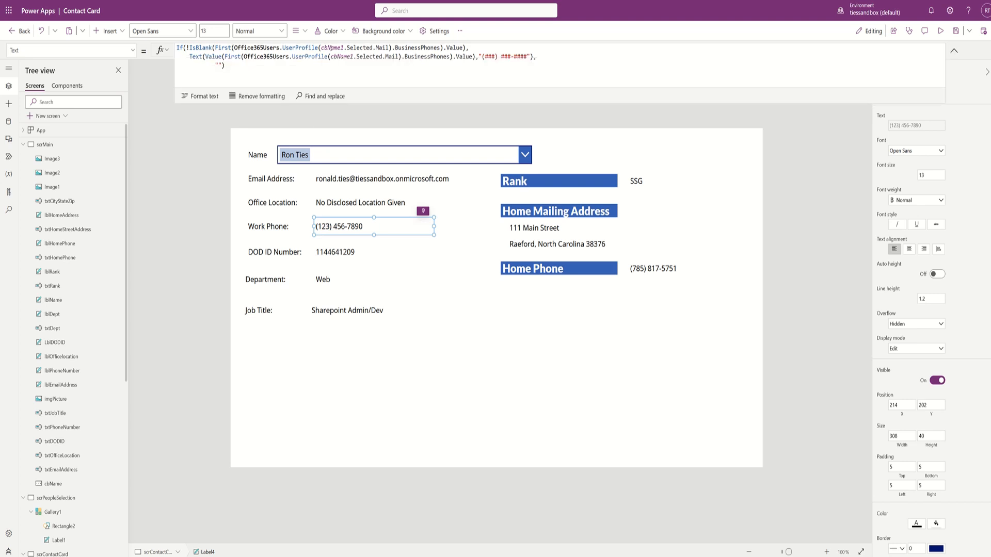
drag(321, 47, 390, 47)
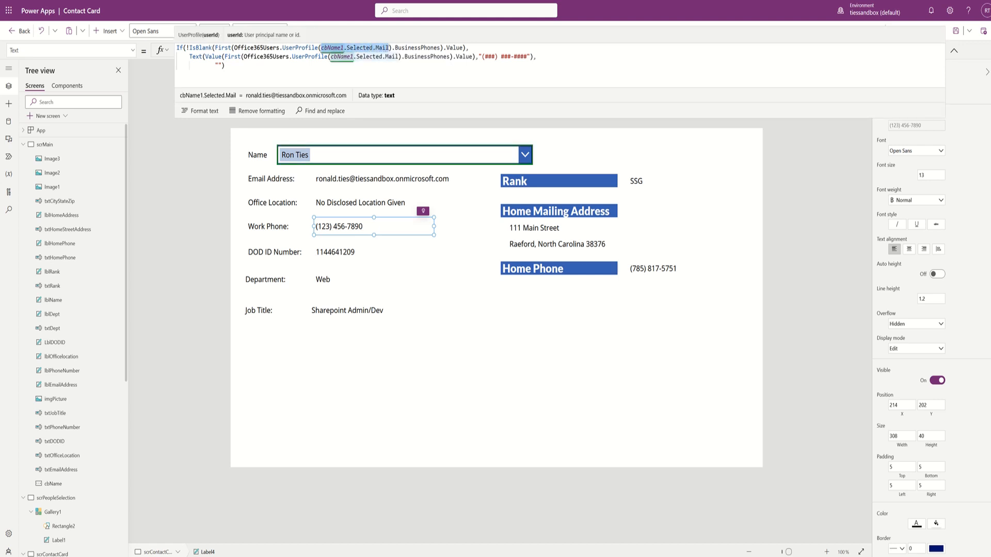
key(ctrl+v)
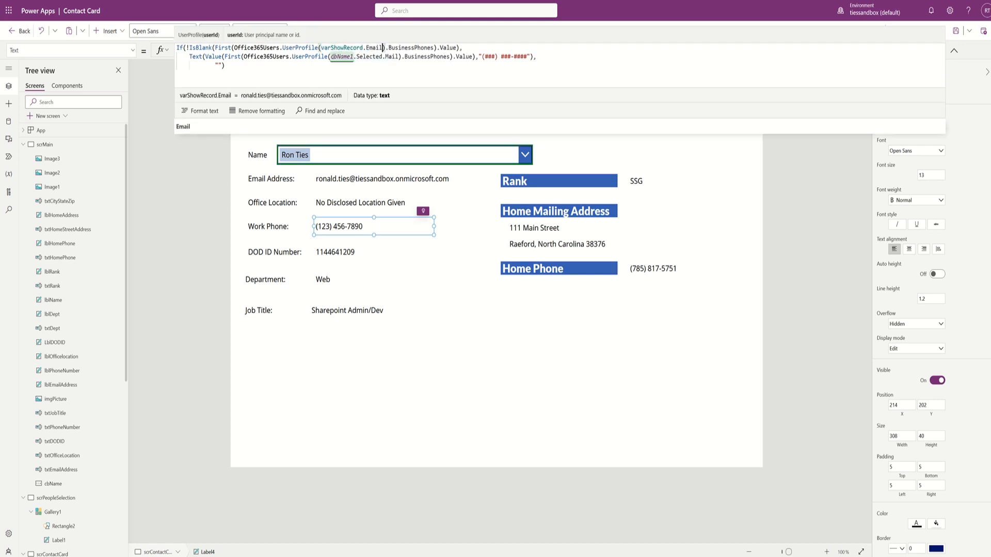
drag(331, 57, 399, 56)
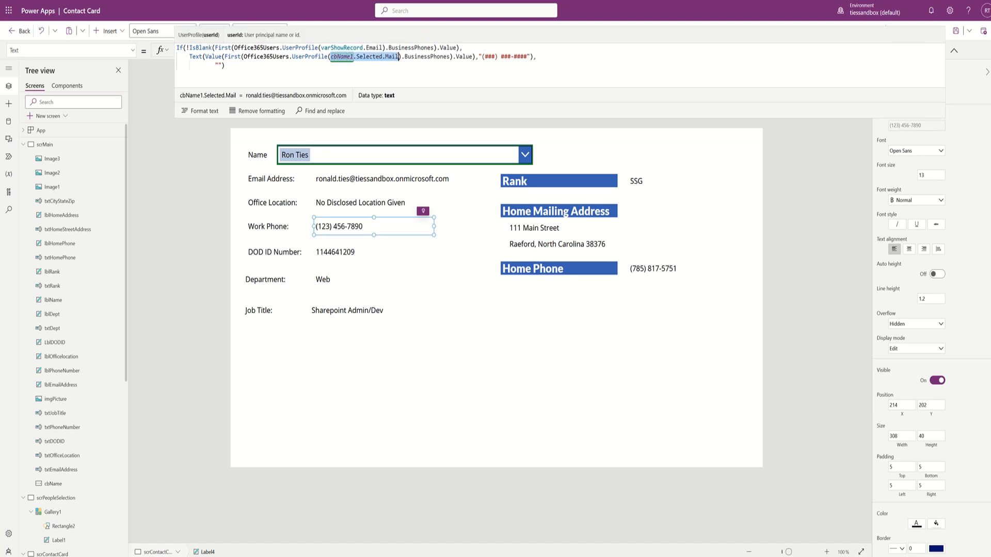
key(ctrl+v)
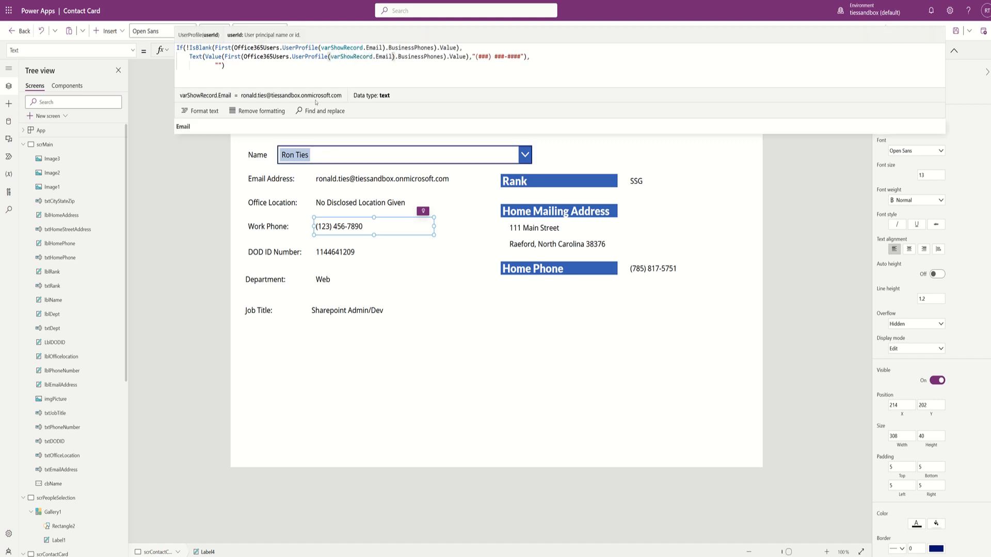
click(346, 256)
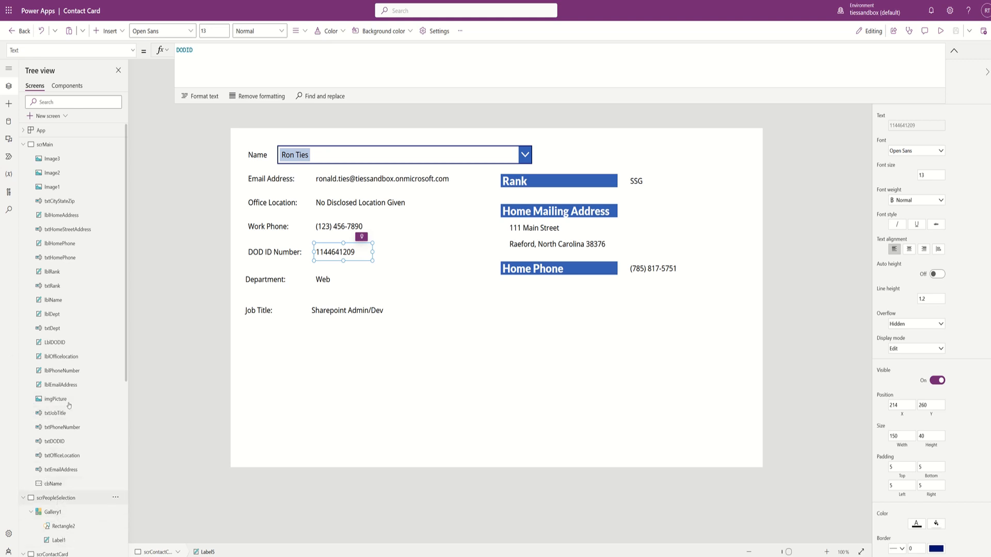
- Copy the DODID lookup formula from cbName's OnChange on scrMain, then switch to scrPeopleSelection
click(49, 144)
click(449, 168)
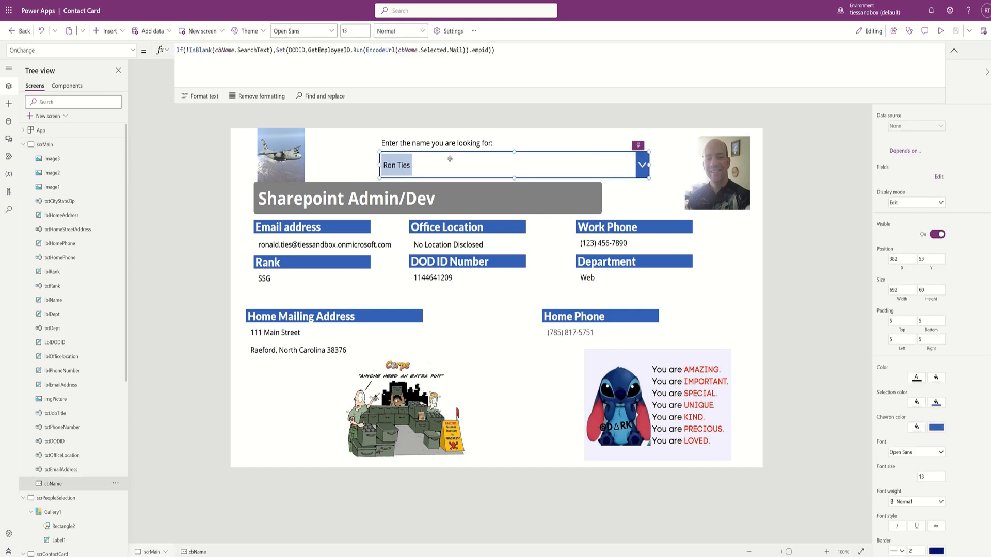
drag(500, 50, 276, 50)
key(ctrl+c)
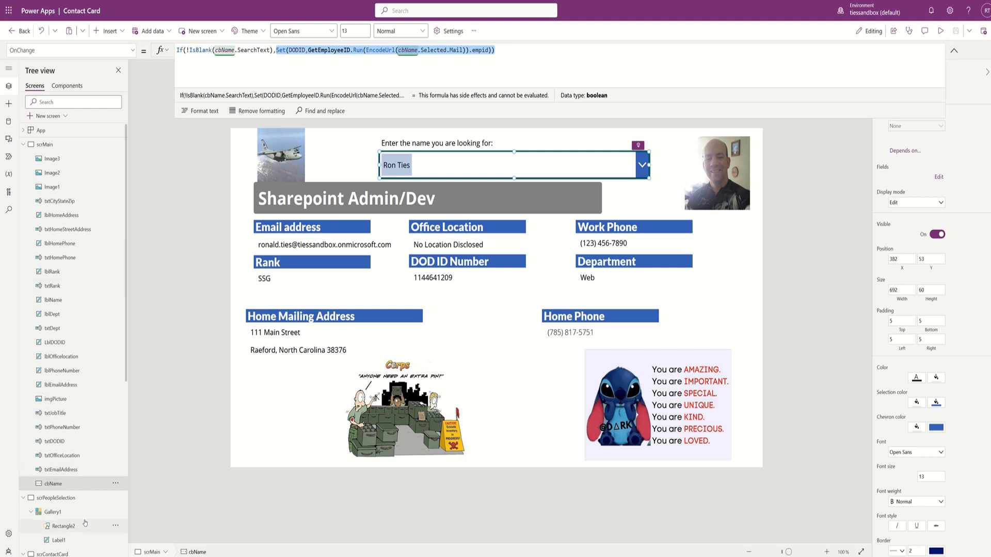
click(66, 499)
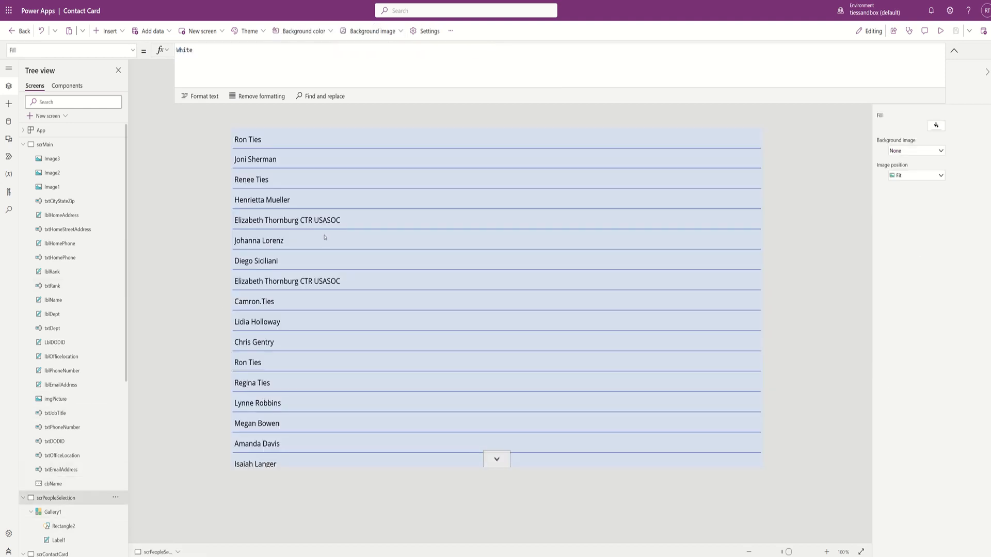
- Paste the DODID lookup line above the Navigate line in Gallery1's OnSelect
click(669, 139)
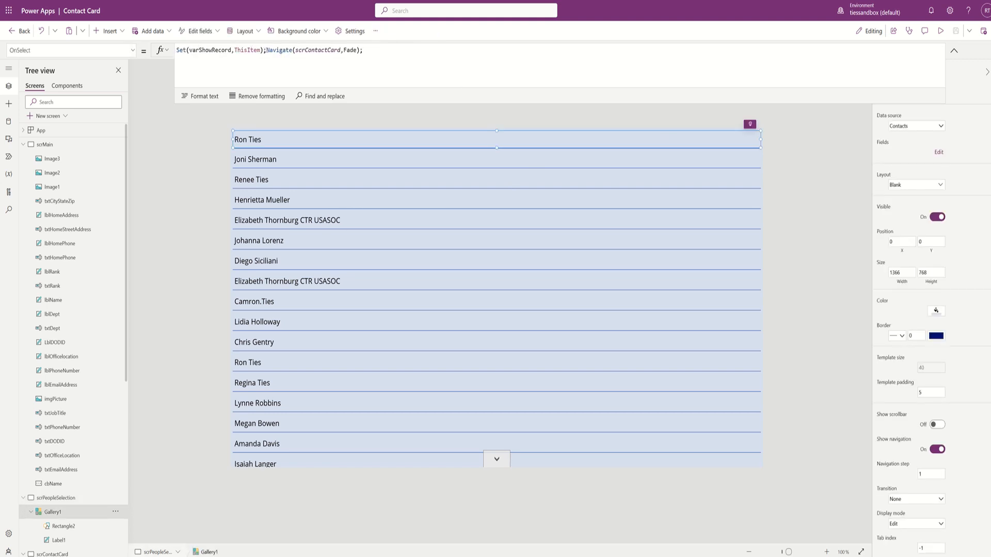
click(267, 51)
key(Return)
key(Return)
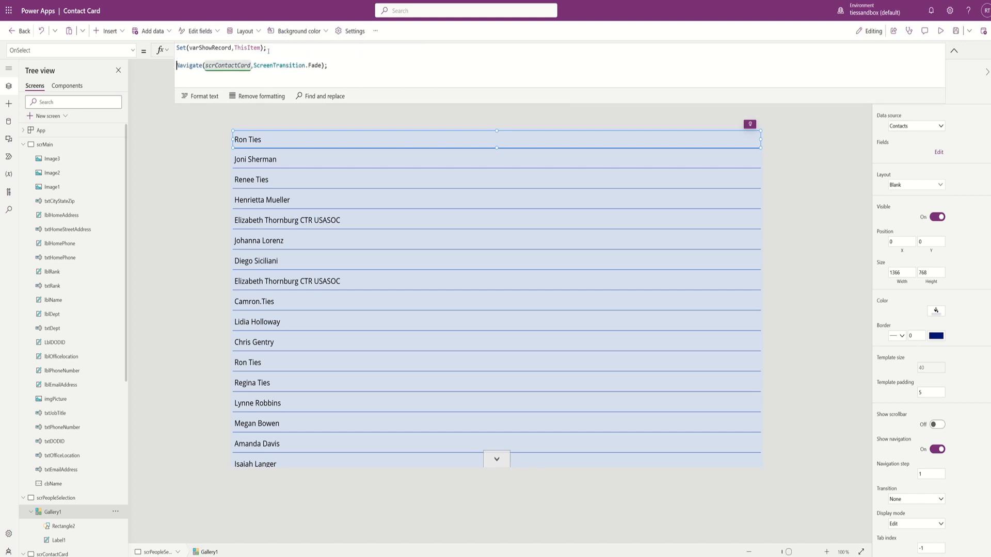
key(ctrl+v)
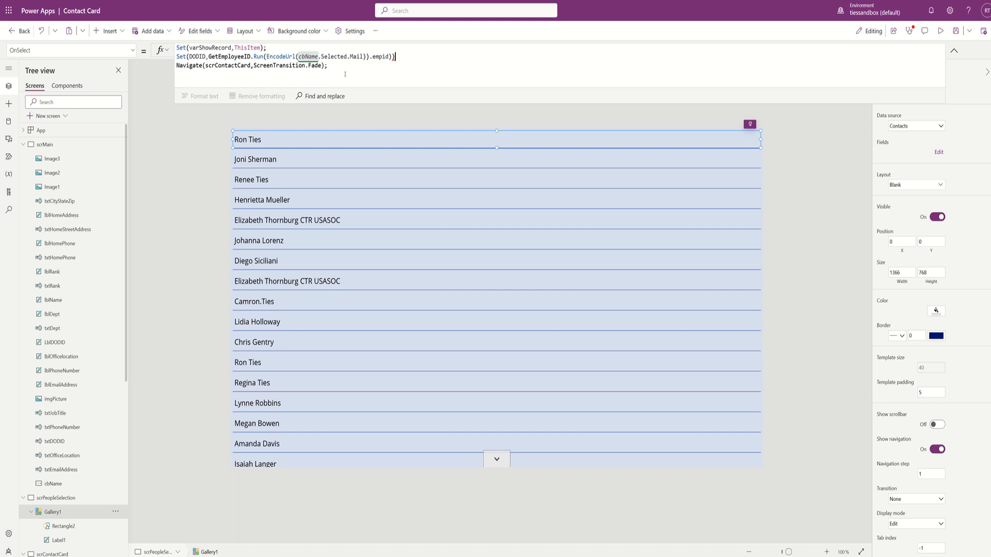
- Change the pasted line to Set(DODID,GetEmployeeID.Run(EncodeUrl(varShowRecord.Email)).empid);
drag(298, 56, 364, 56)
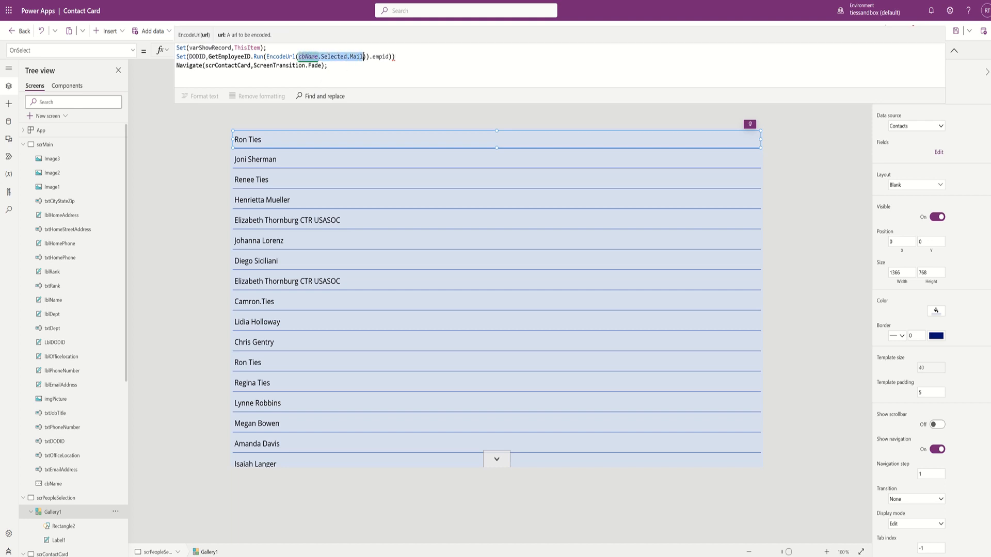
text(Set(DODID,GetEmployeeID.Run(EncodeUrl(cbName.Selected.Mail)).empid)))
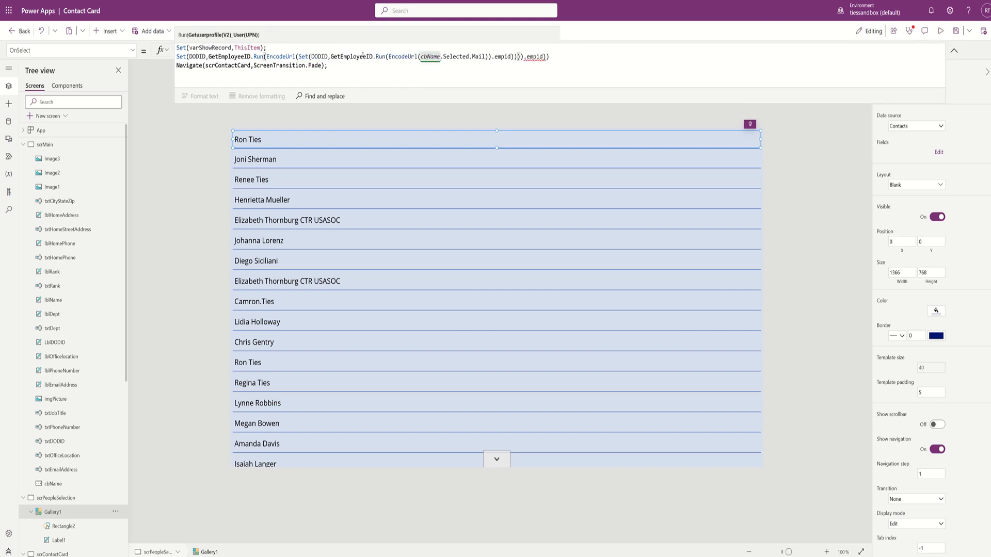
key(ctrl+z)
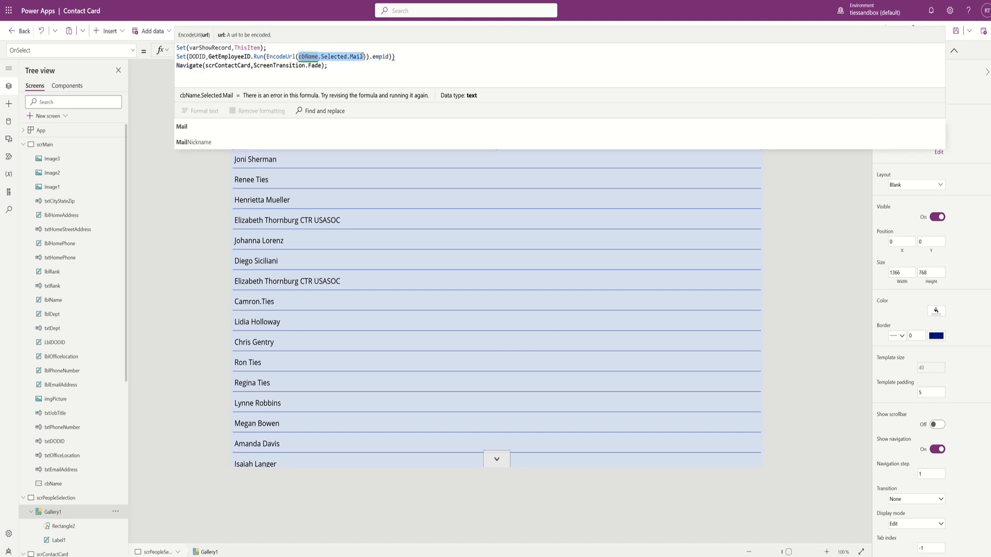
text(varsho)
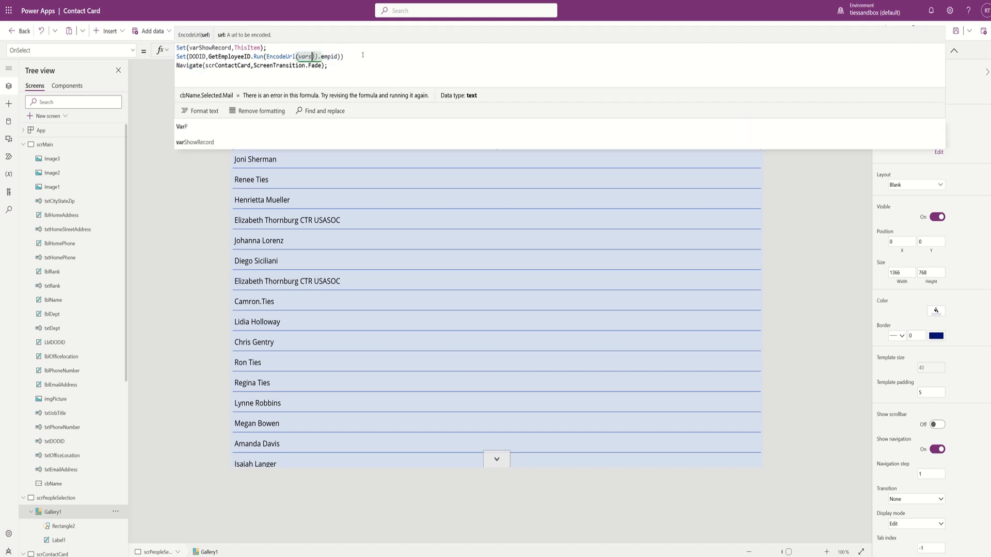
text(w)
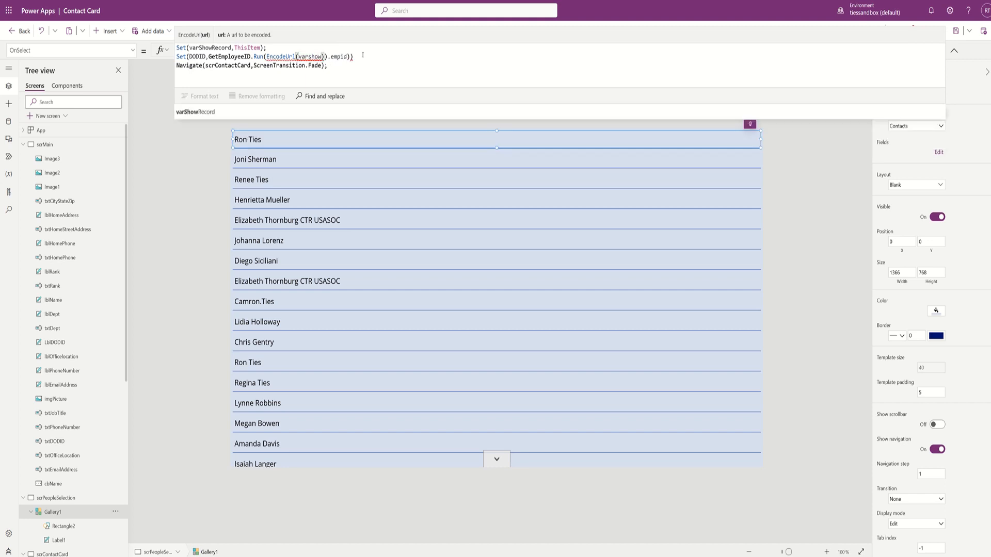
key(Tab)
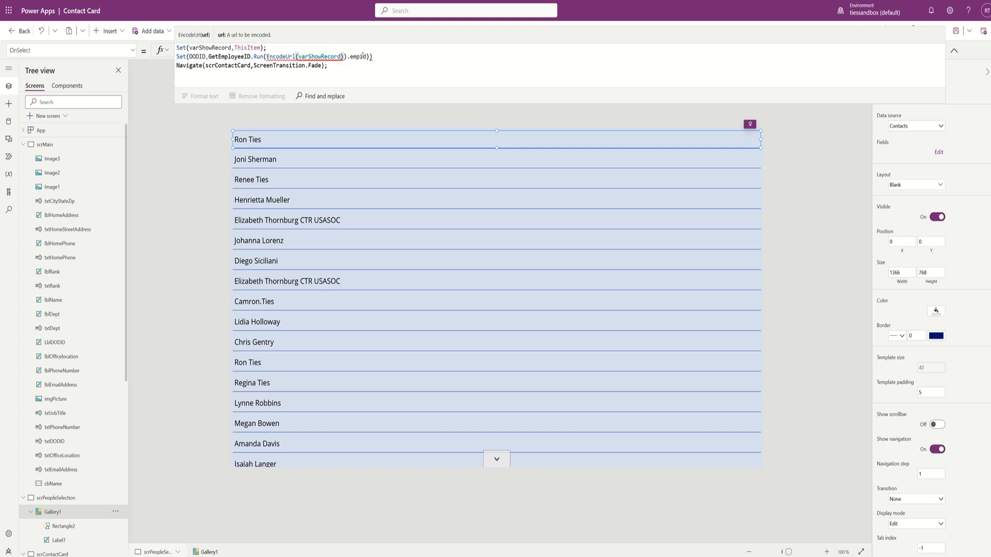
text(.edit)
key(BackSpace)
key(BackSpace)
key(BackSpace)
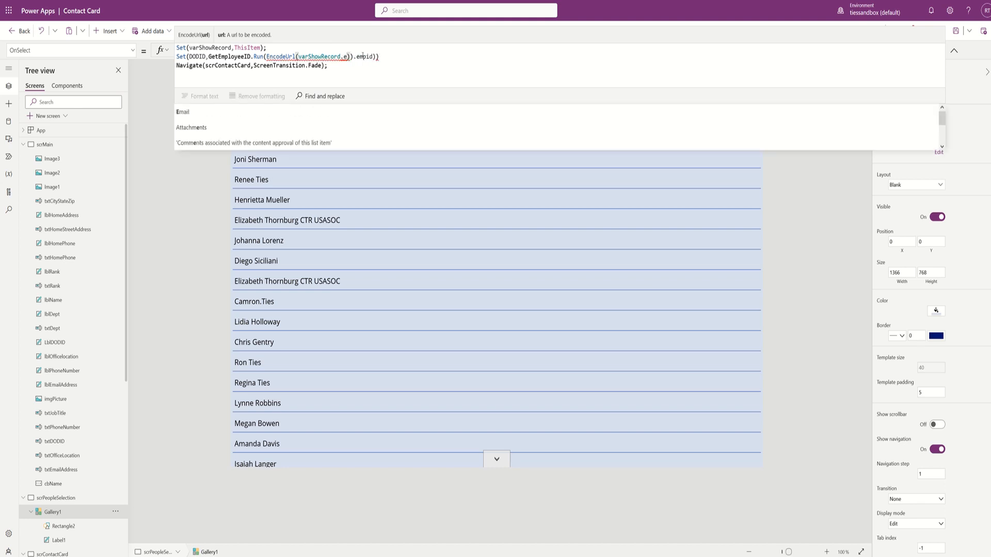
key(Tab)
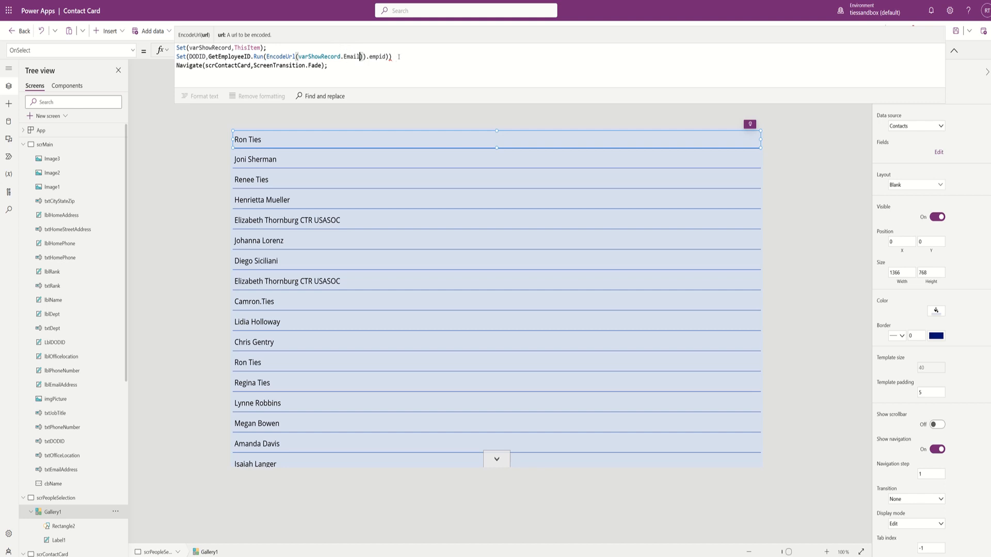
click(399, 57)
text(;)
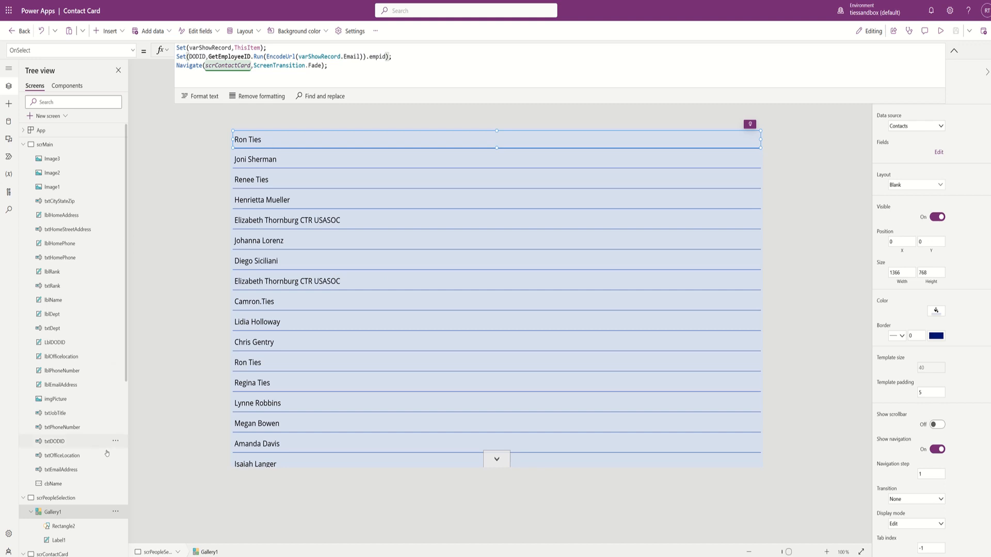
click(23, 498)
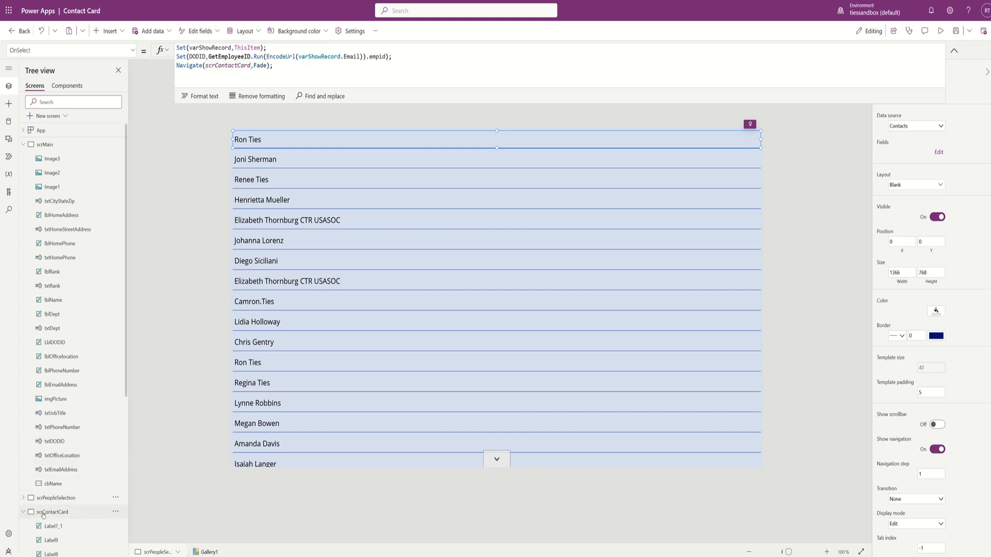
- Change the Department label formula to Office365Users.UserProfile(varShowRecord.Email).Department
click(46, 512)
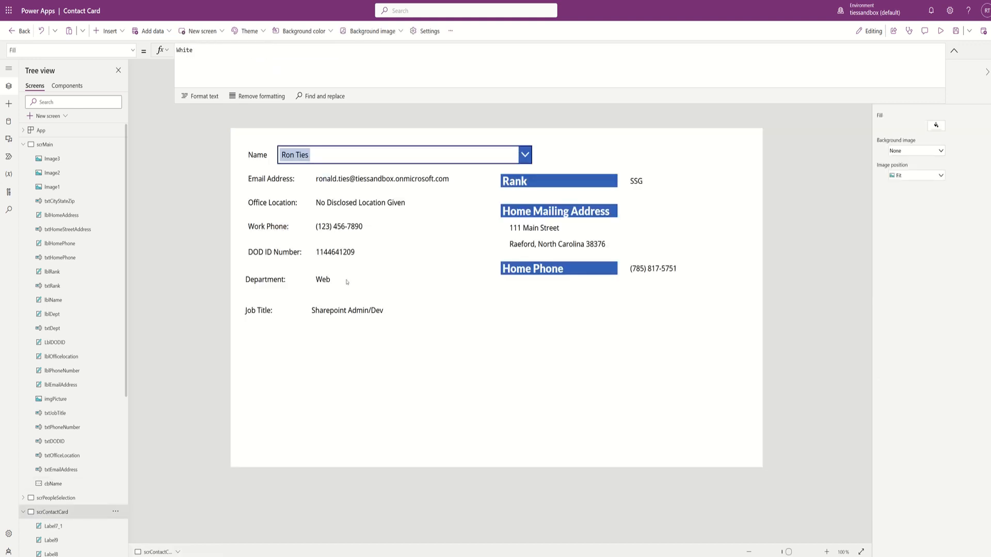
click(329, 281)
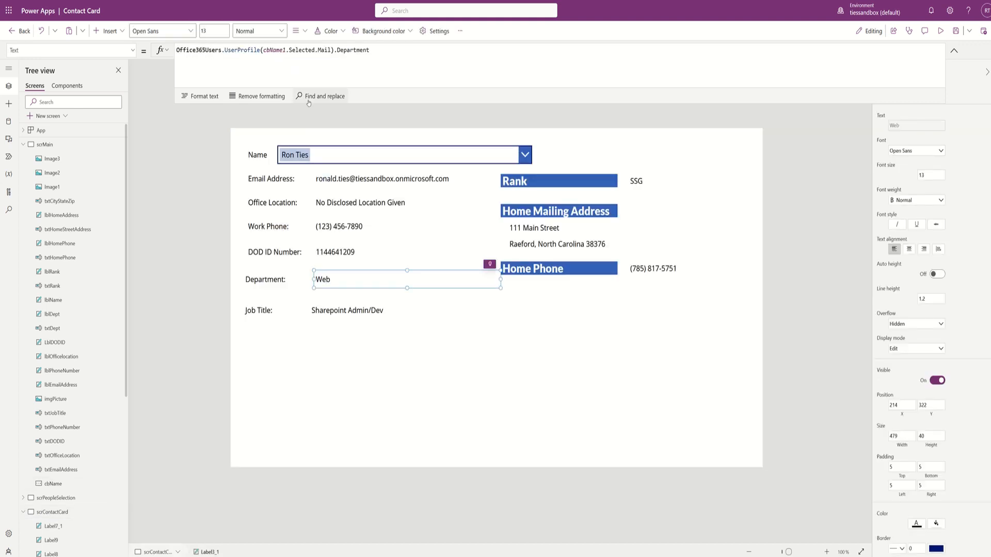
drag(332, 50, 262, 50)
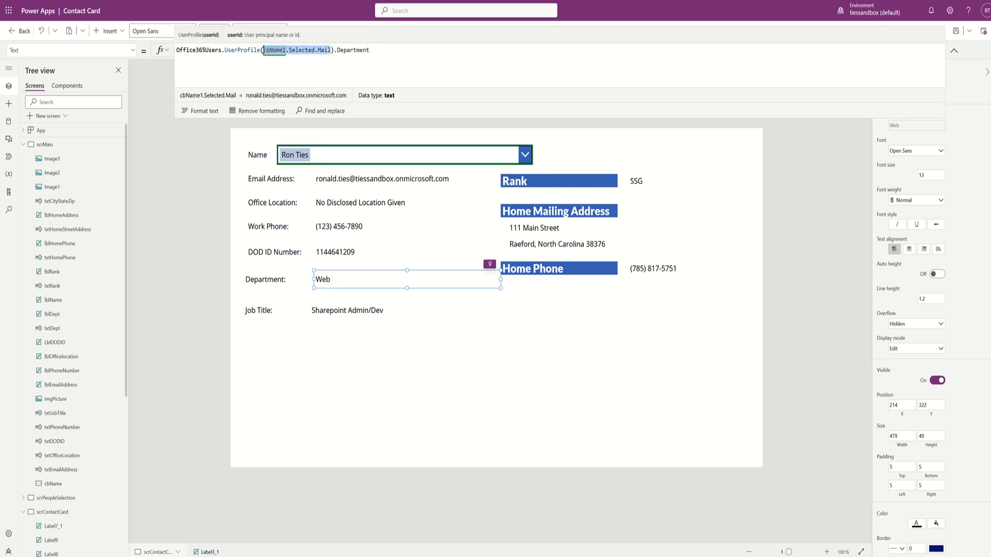
text(var)
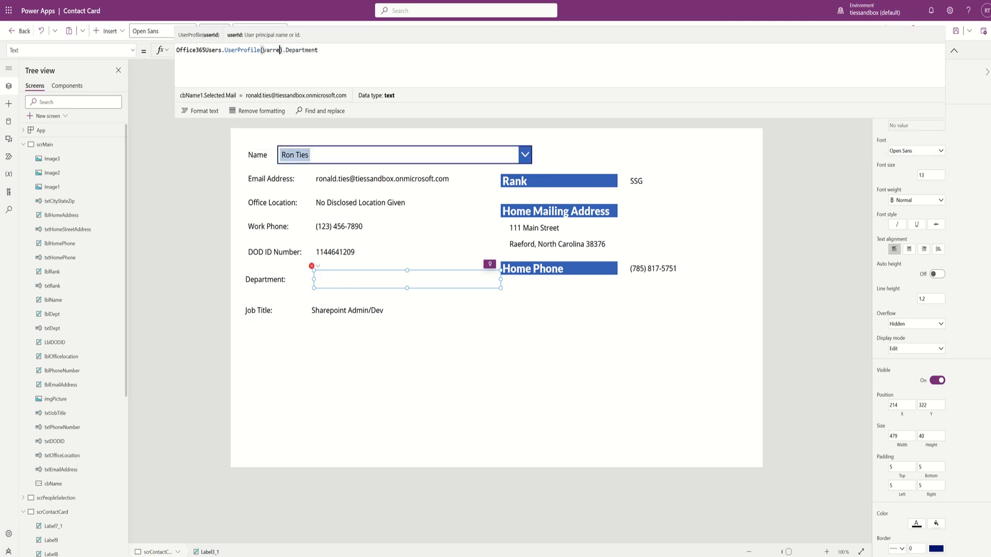
text(ShowRecord)
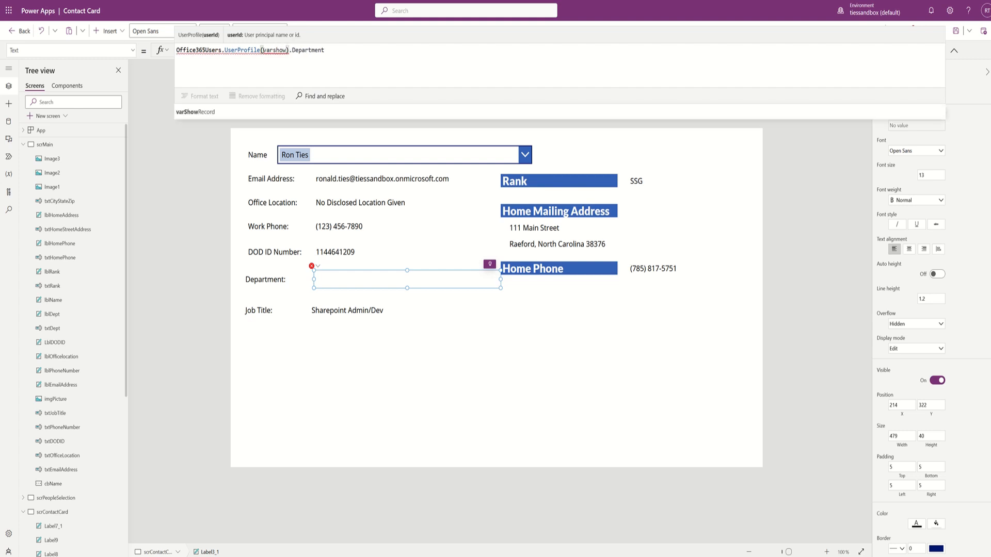
text(.email)
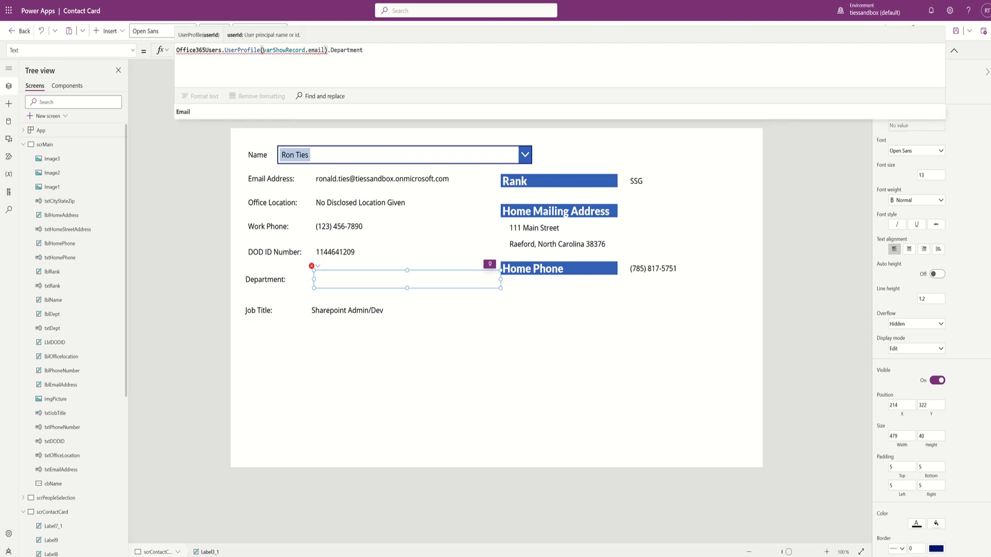
key(Tab)
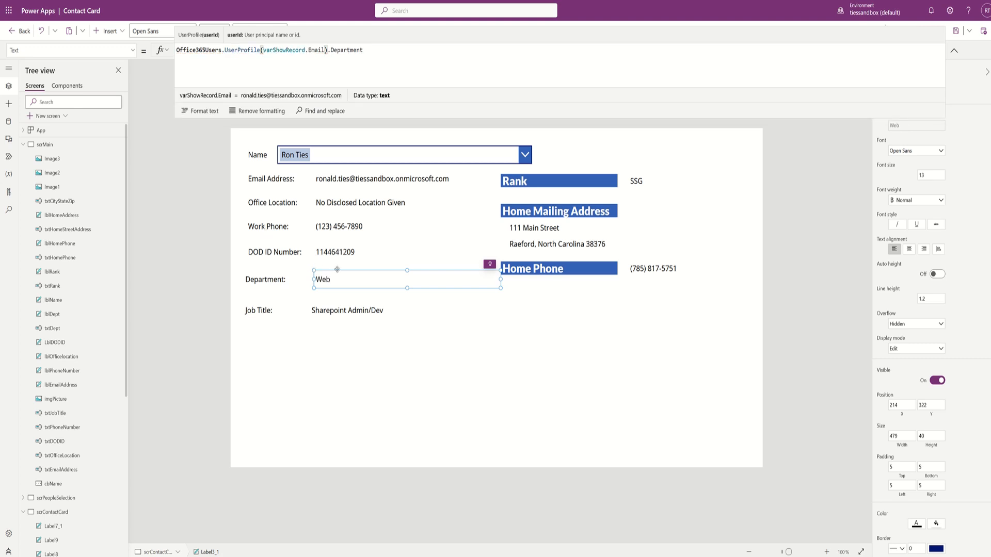
click(350, 314)
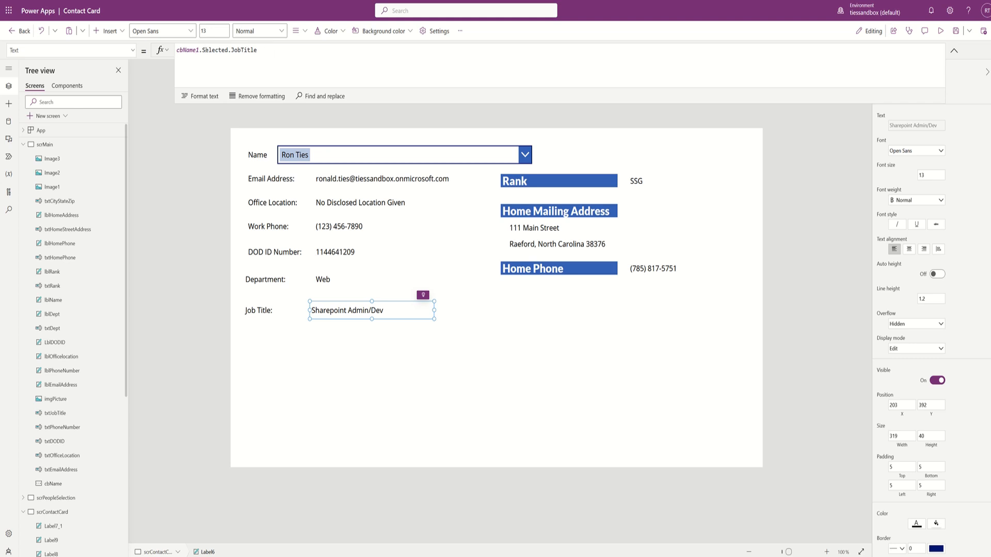
- Rewrite the Job Title label's Text as Office365Users.UserProfile(varShowRecord.Email).JobTitle
triple_click(262, 50)
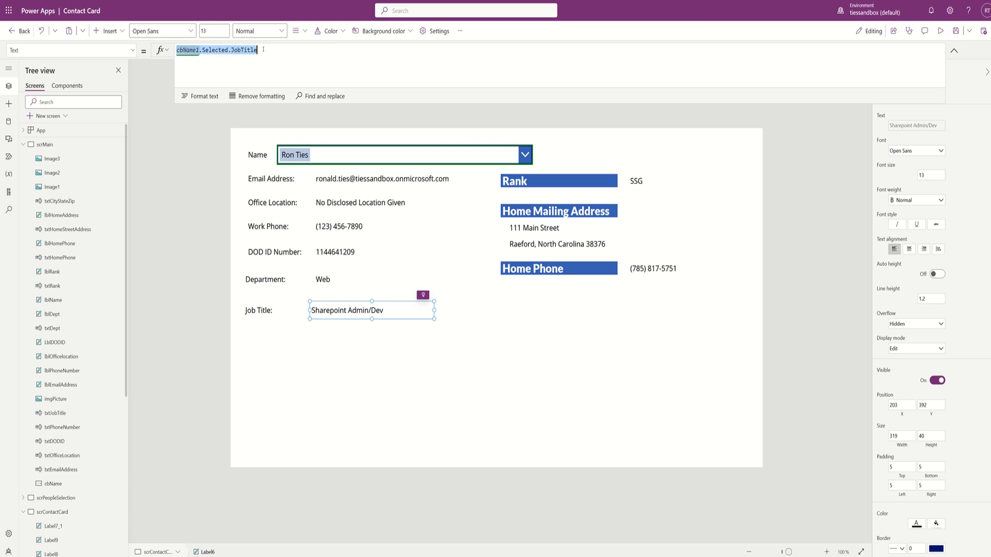
text(offic)
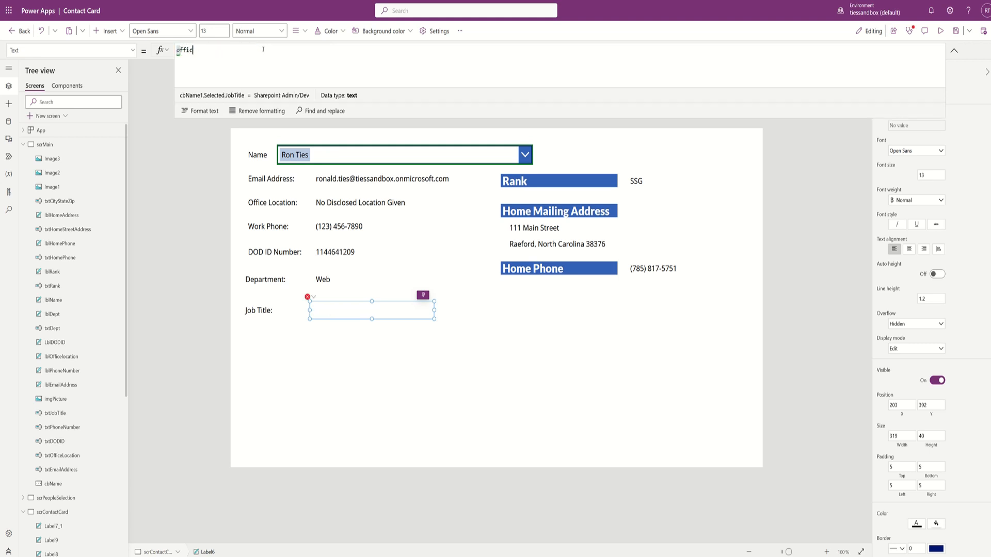
text(e3)
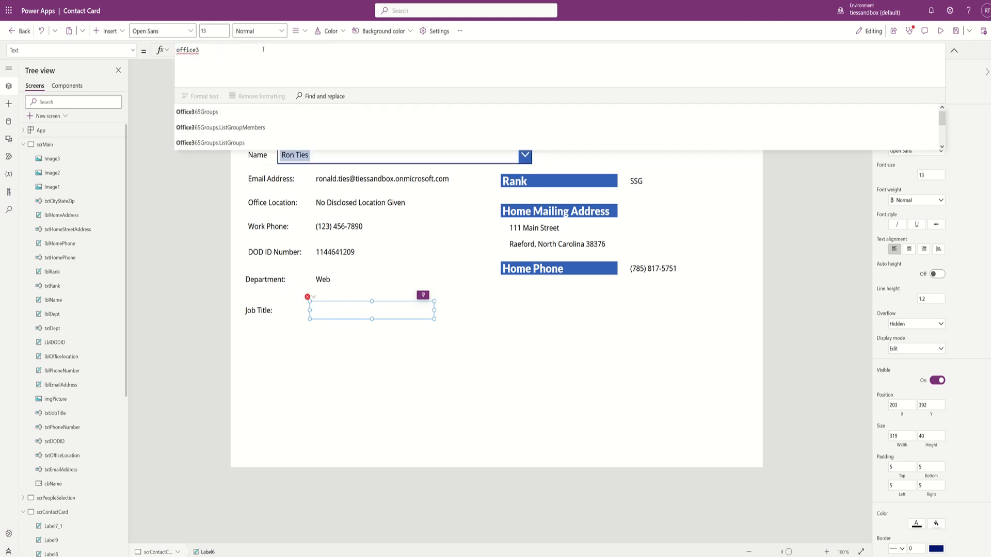
text(65users)
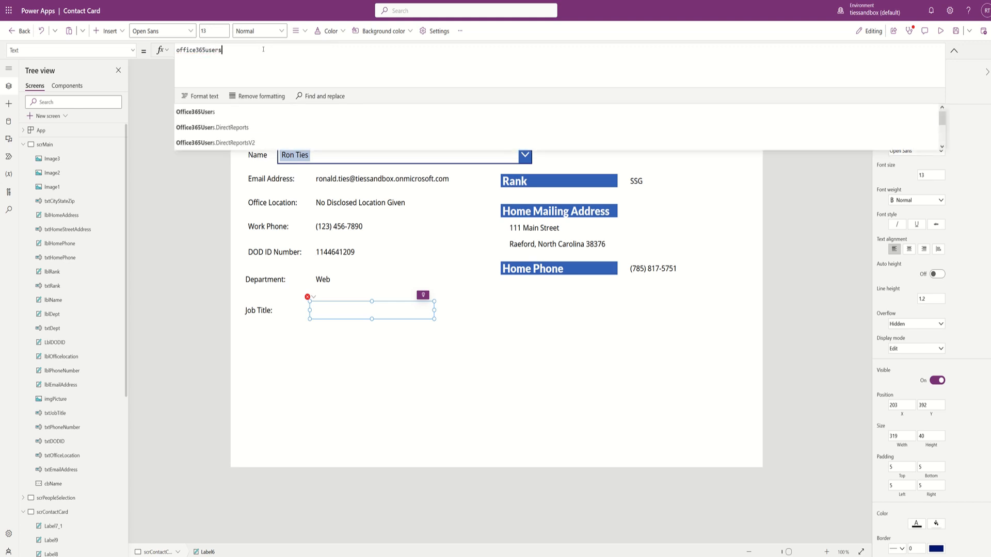
text(.userpro)
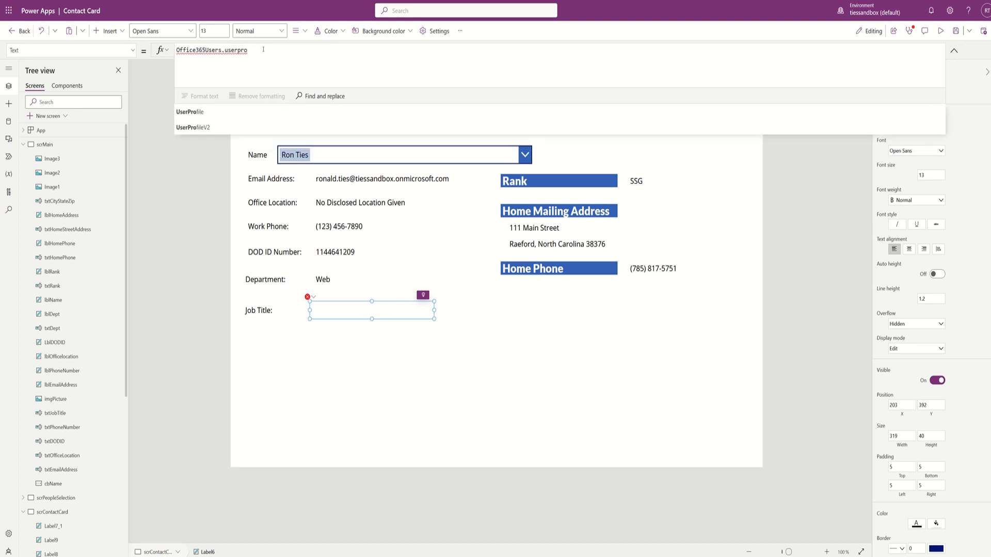
key(Tab)
text(()
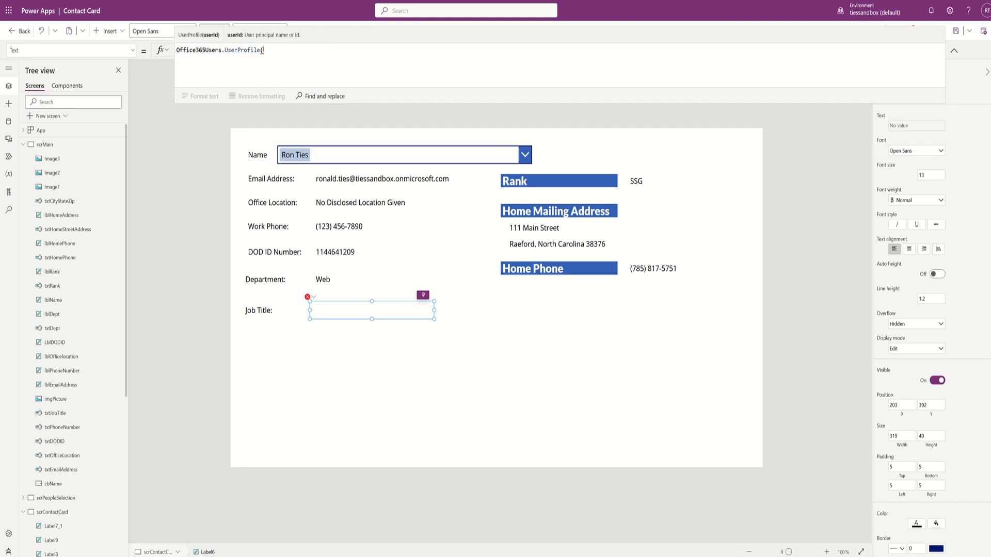
text(var)
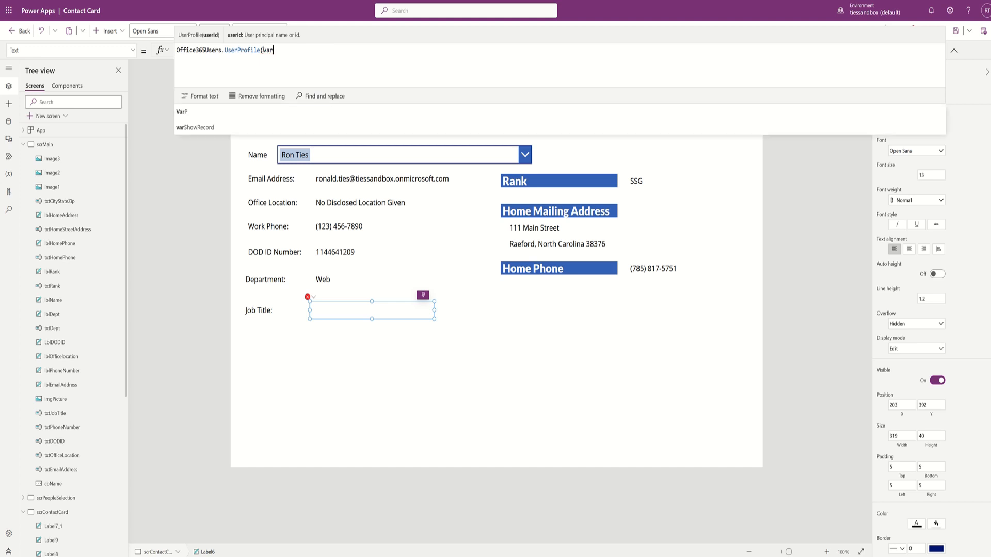
text(record)
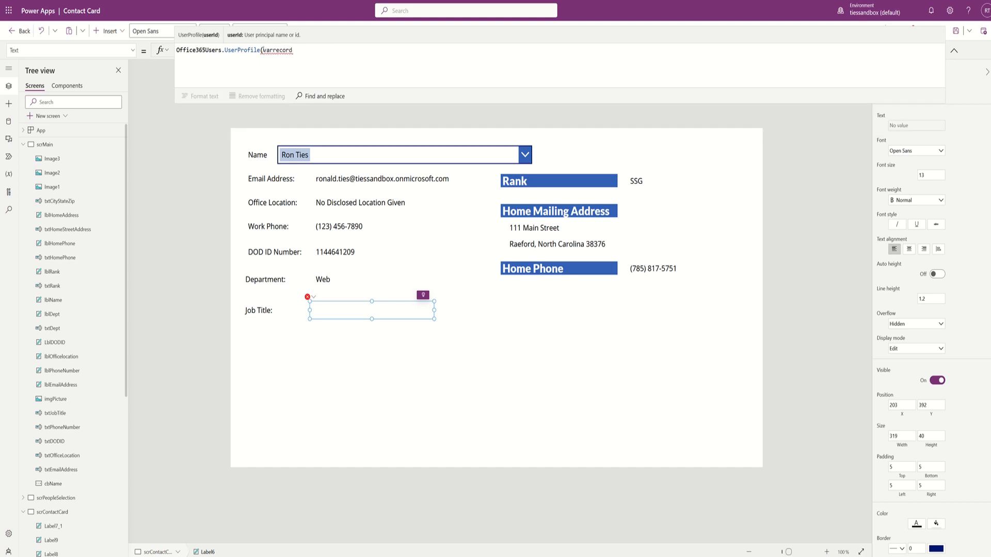
key(BackSpace)
key(BackSpace)
key(BackSpace)
key(BackSpace)
key(BackSpace)
key(BackSpace)
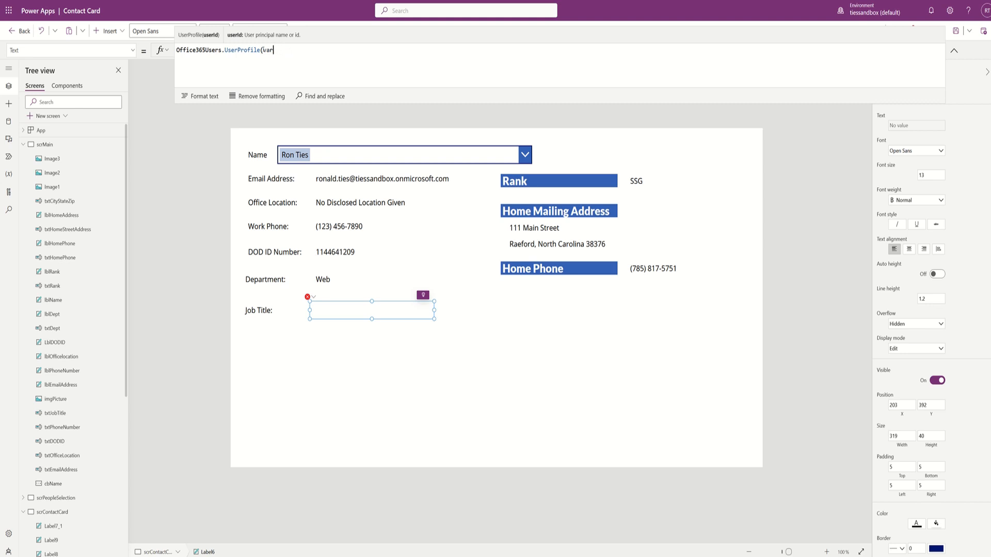
text(showRecord)
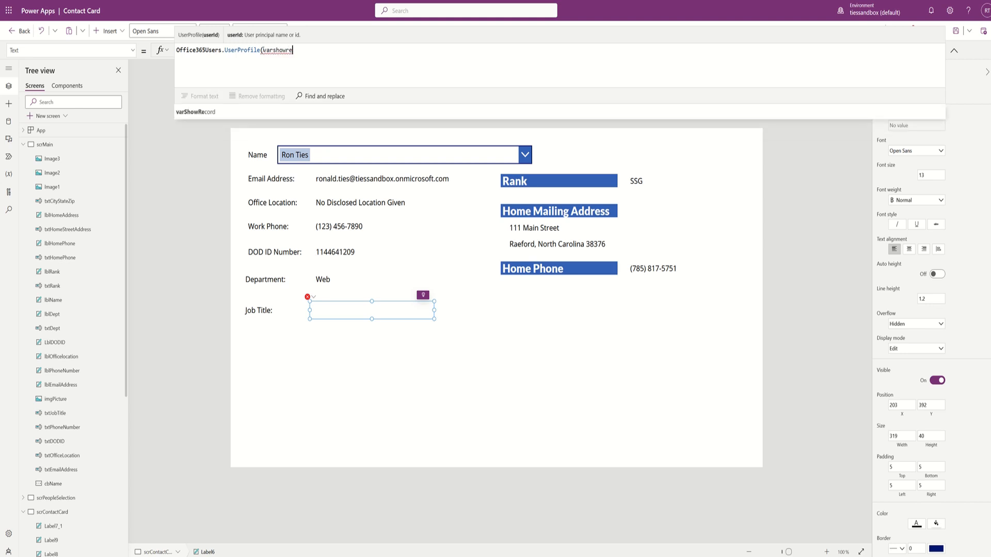
text(/)
key(BackSpace)
key(BackSpace)
text(d.E)
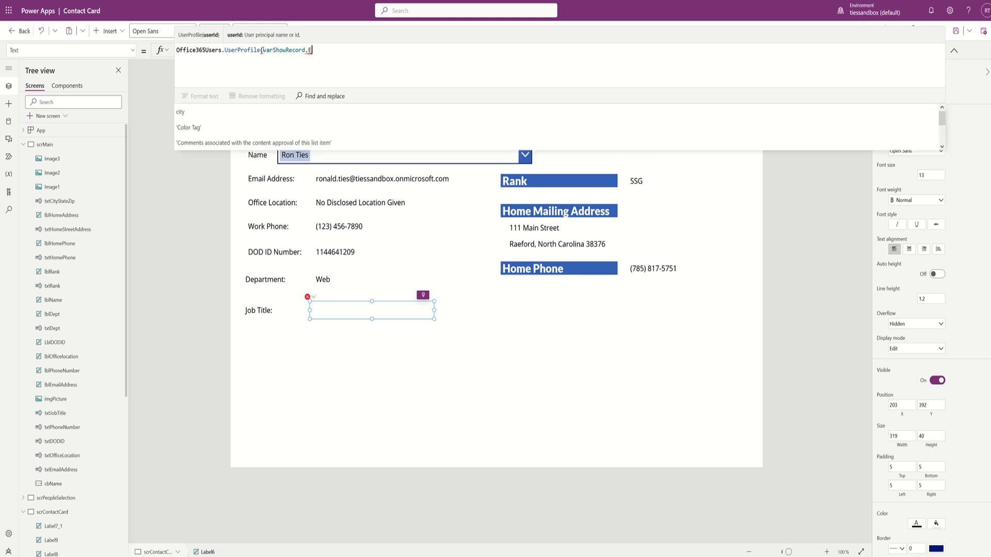
text(mail).hjo)
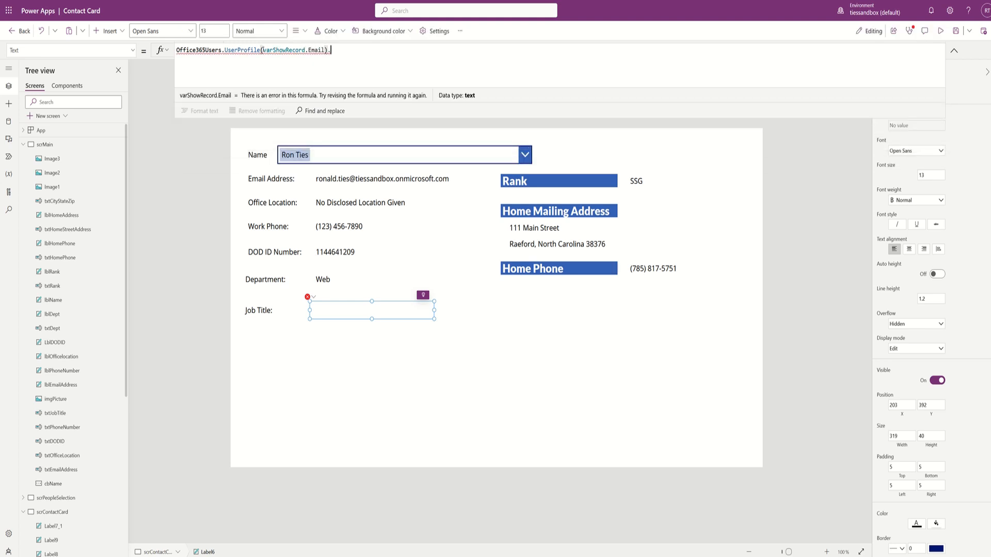
key(BackSpace)
key(BackSpace)
key(BackSpace)
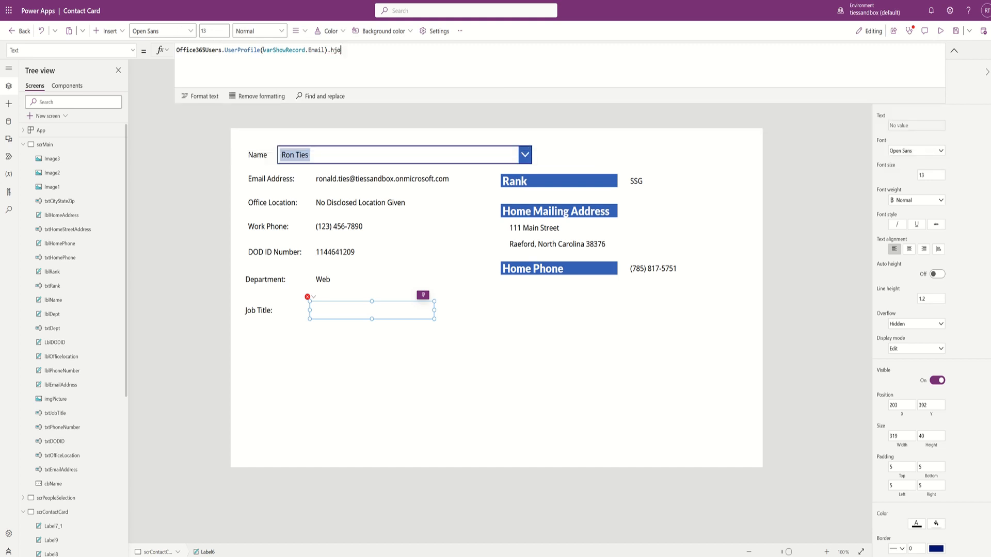
text(JobTitle)
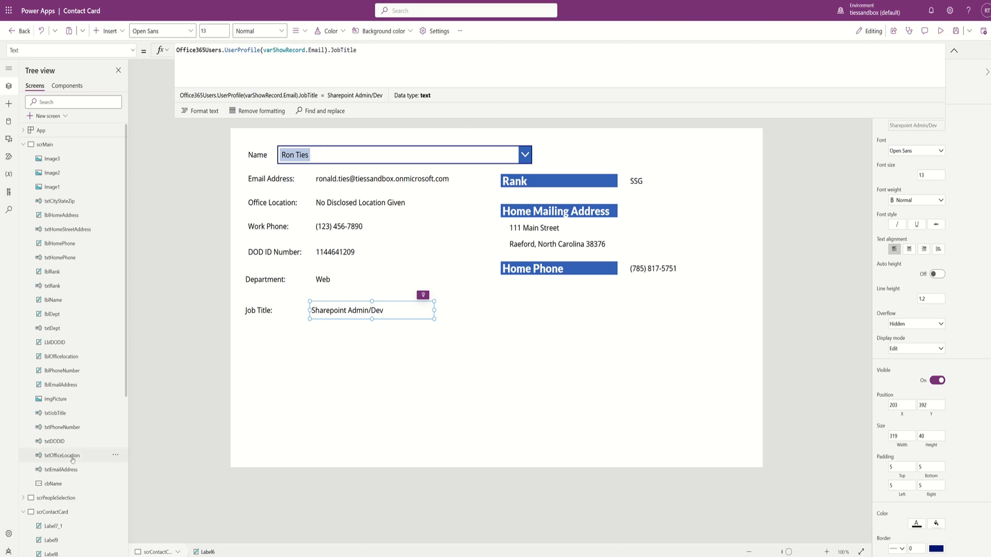
click(55, 497)
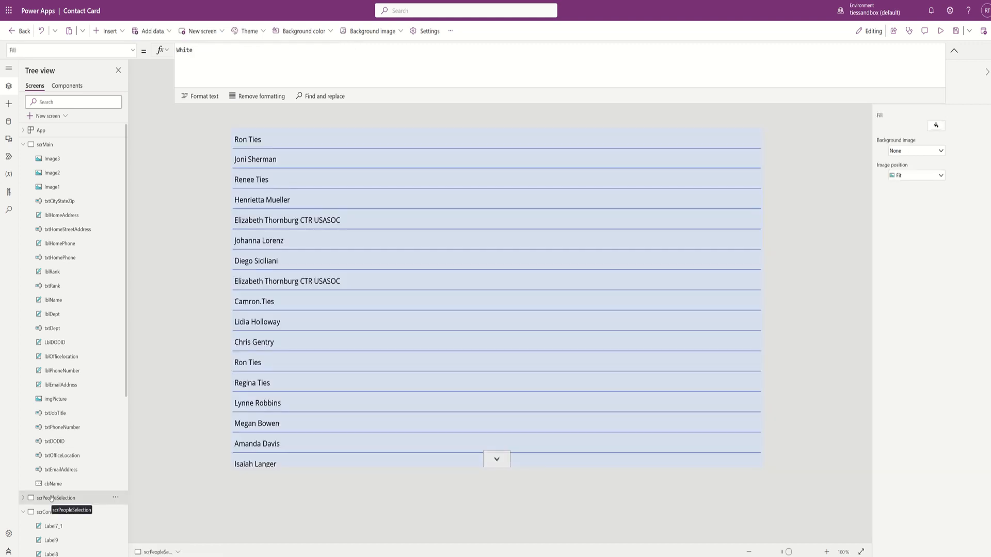
- Preview the app, pick a contact and confirm the card shows Department HR and Job Title HR Manager
key(F5)
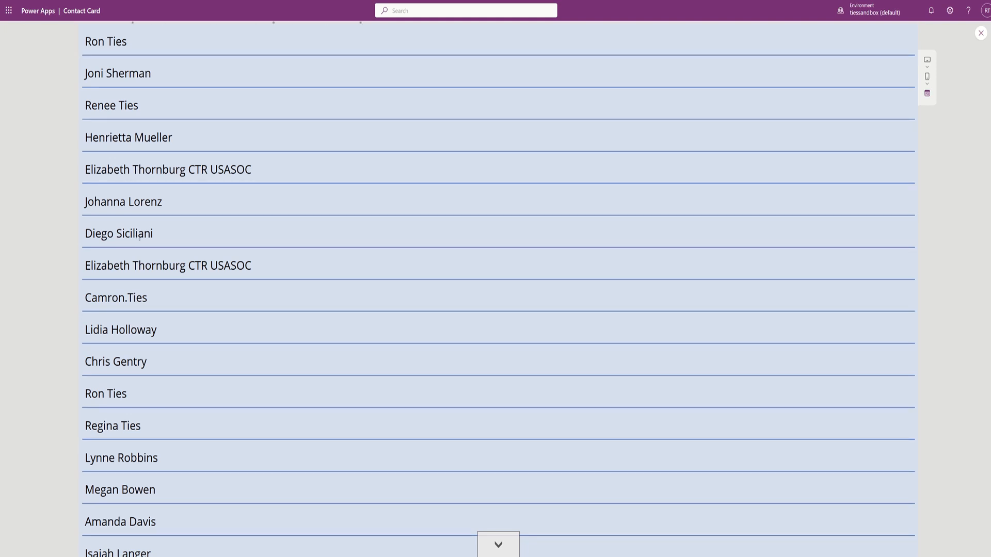
click(139, 239)
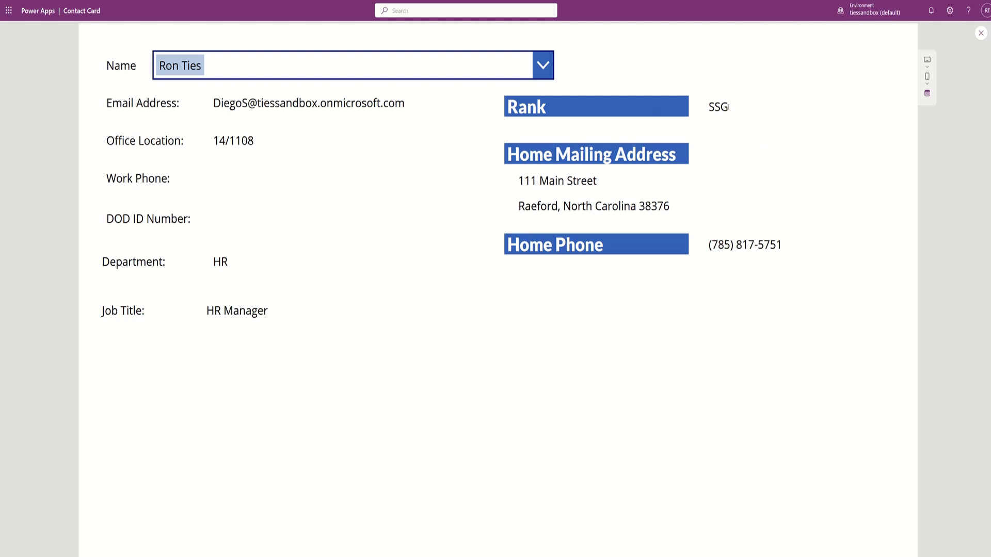
key(Escape)
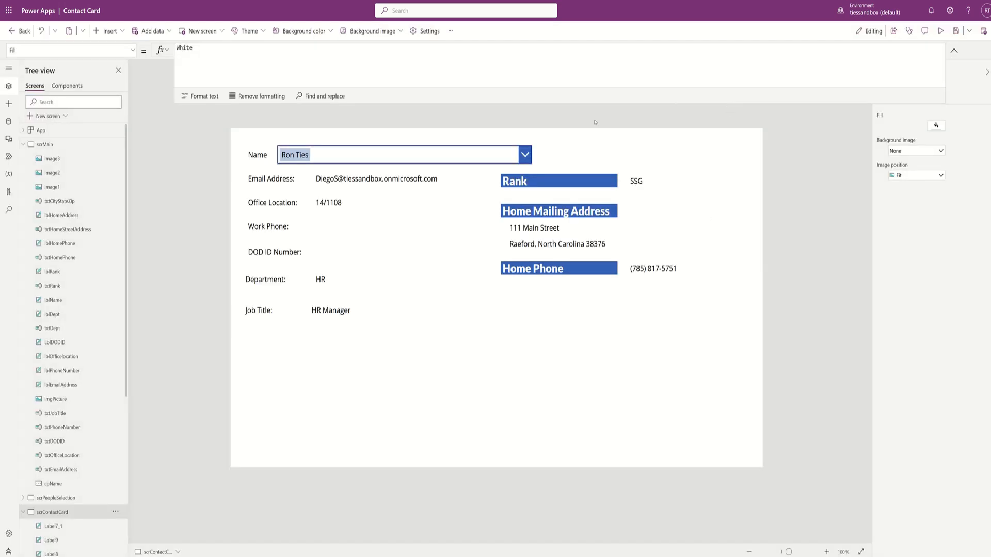
- Make the Rank label's LookUp use Email=varShowRecord.Email so it reads 2LT
click(640, 182)
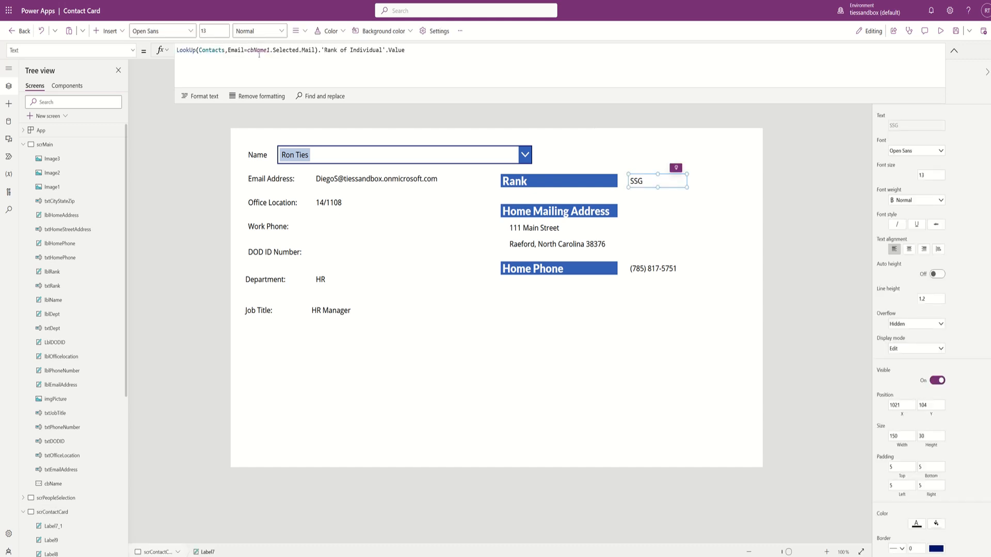
drag(247, 50, 316, 50)
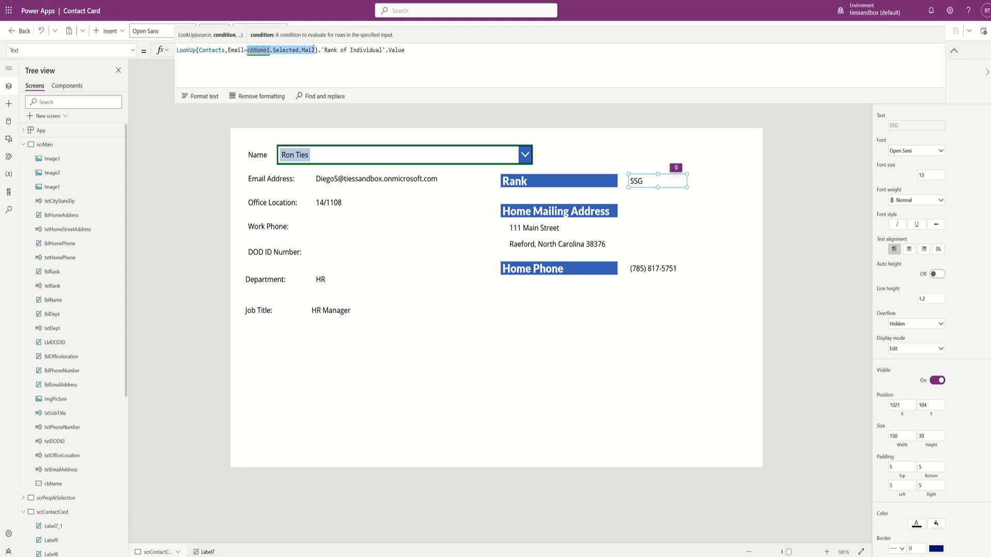
text(varshow)
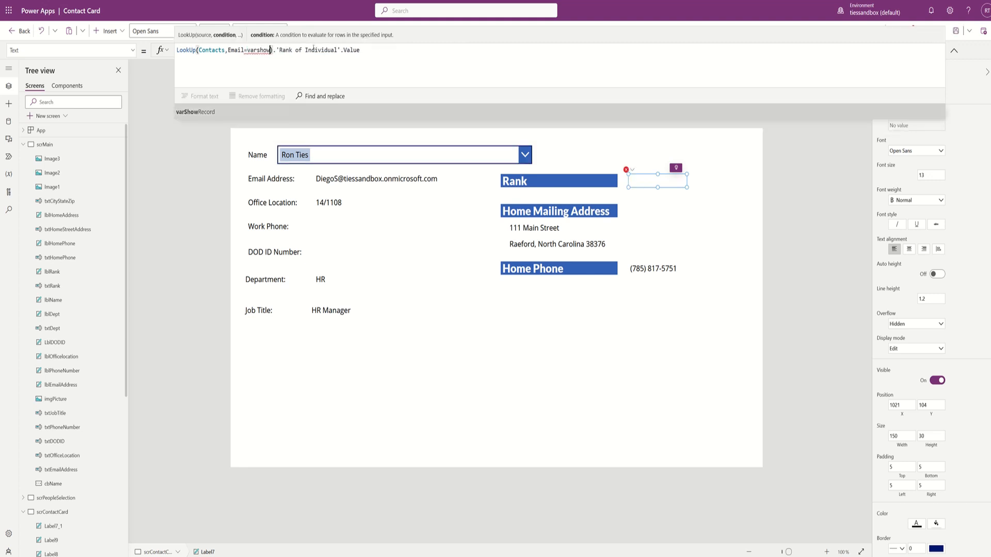
key(Tab)
text(.email)
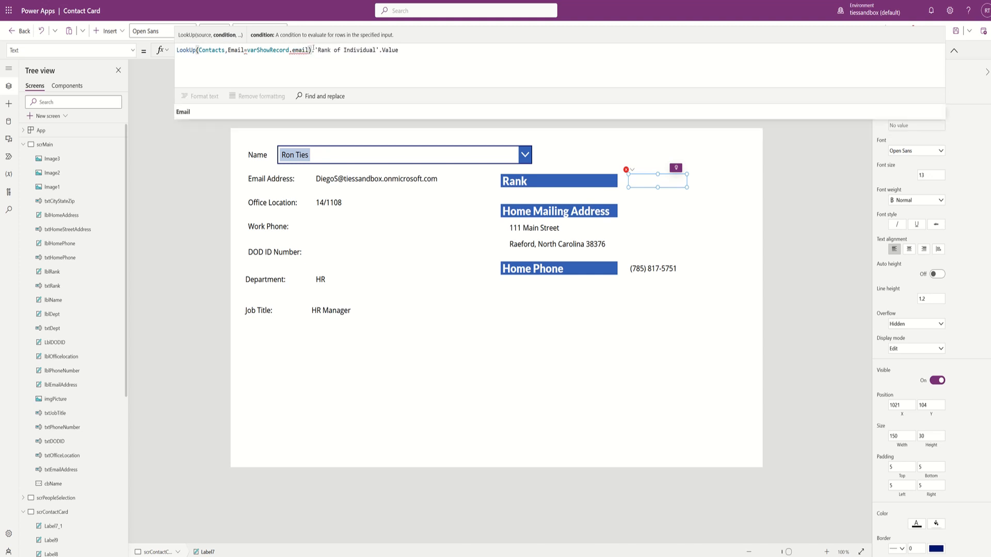
key(ctrl+shift+Left)
key(ctrl+shift+Left)
key(ctrl+shift+Left)
key(ctrl+c)
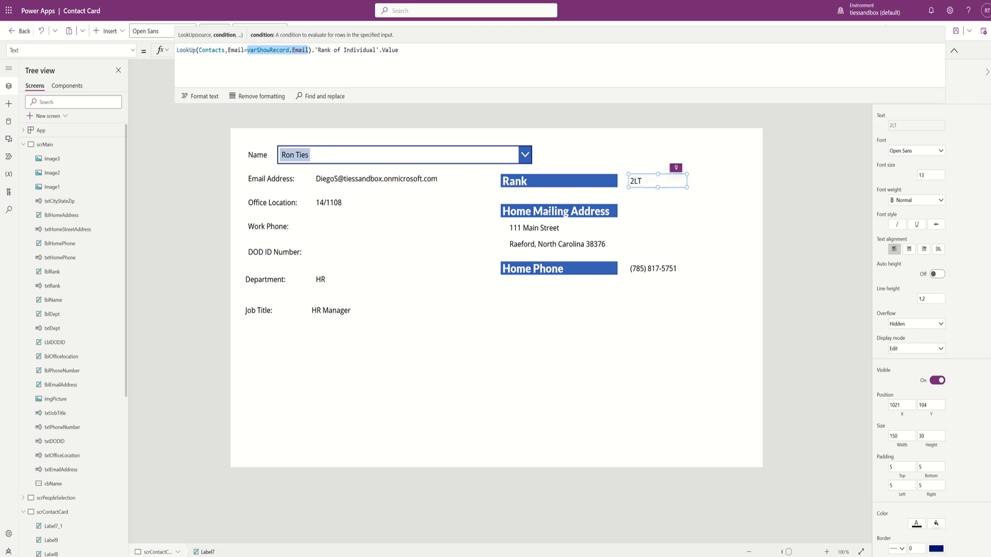
click(546, 227)
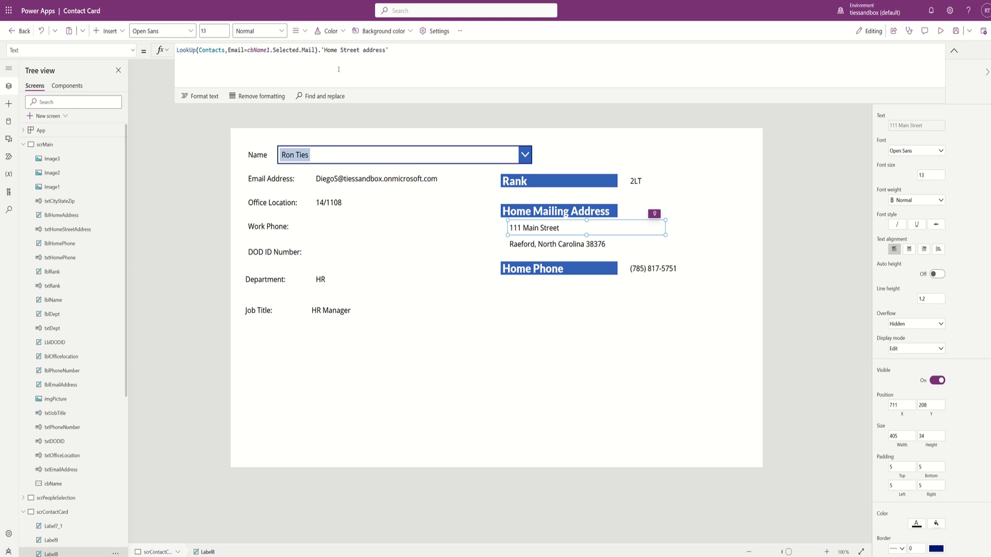
- Replace cbName1.Selected.Mail with varShowRecord.Email in the street address label's formula
drag(315, 50, 248, 50)
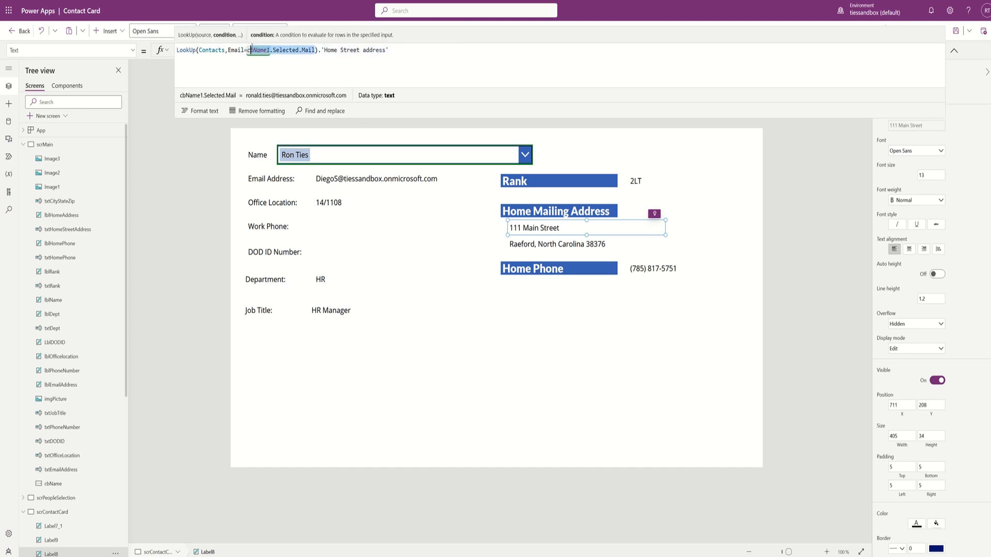
key(ctrl+v)
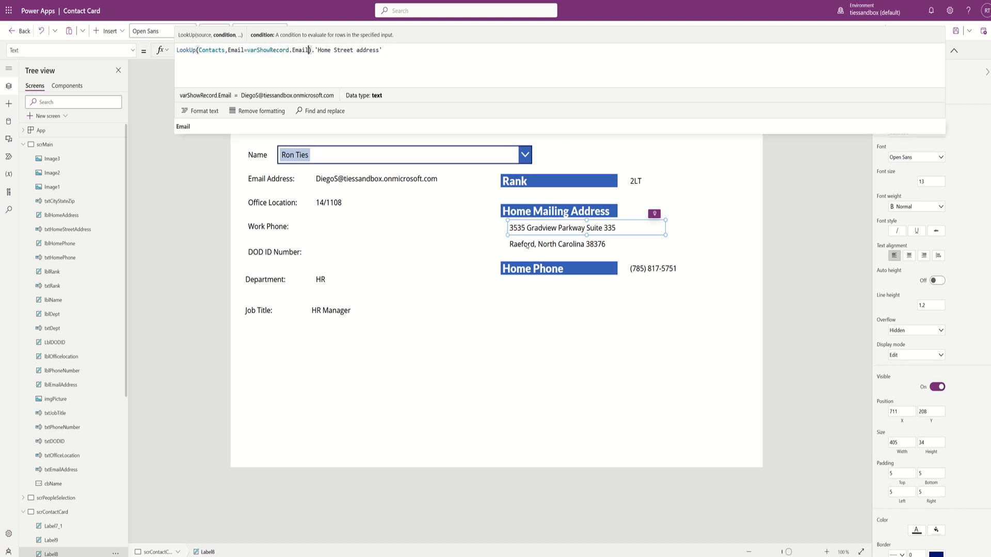
click(516, 237)
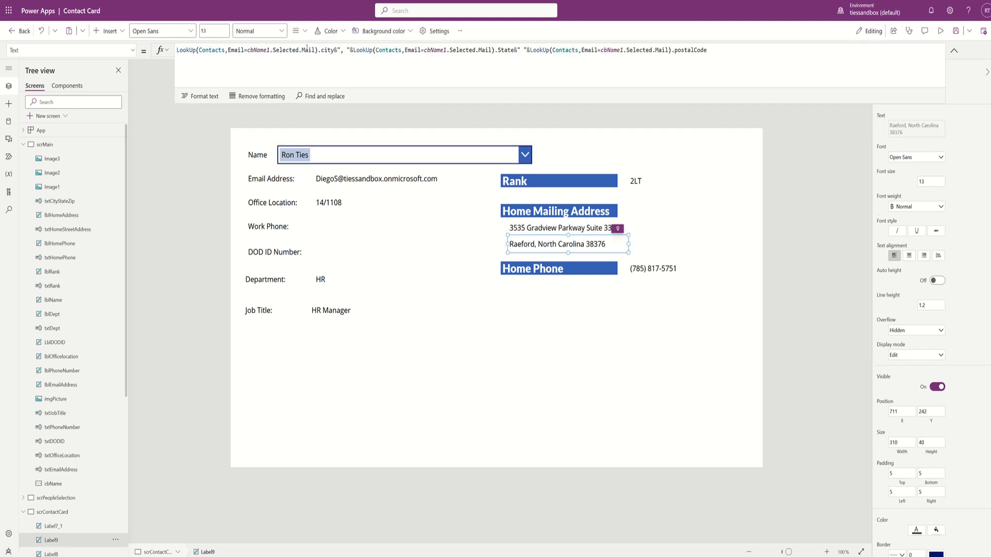
- Switch all three lookups in the city, state and ZIP label to varShowRecord.Email, fixing the cvarShowRecord typo
drag(315, 50, 247, 50)
text(cvarShowRecord.Email)
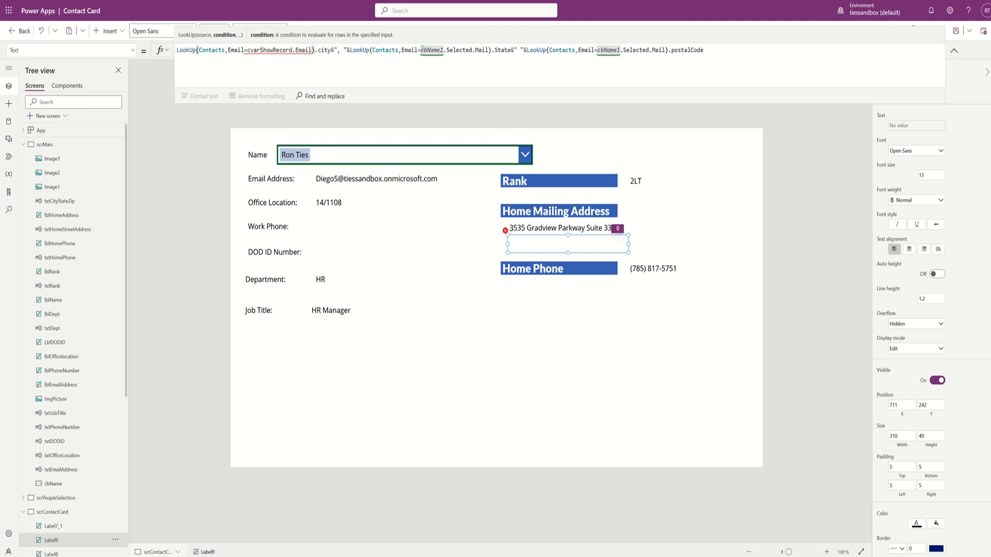
drag(421, 49, 489, 49)
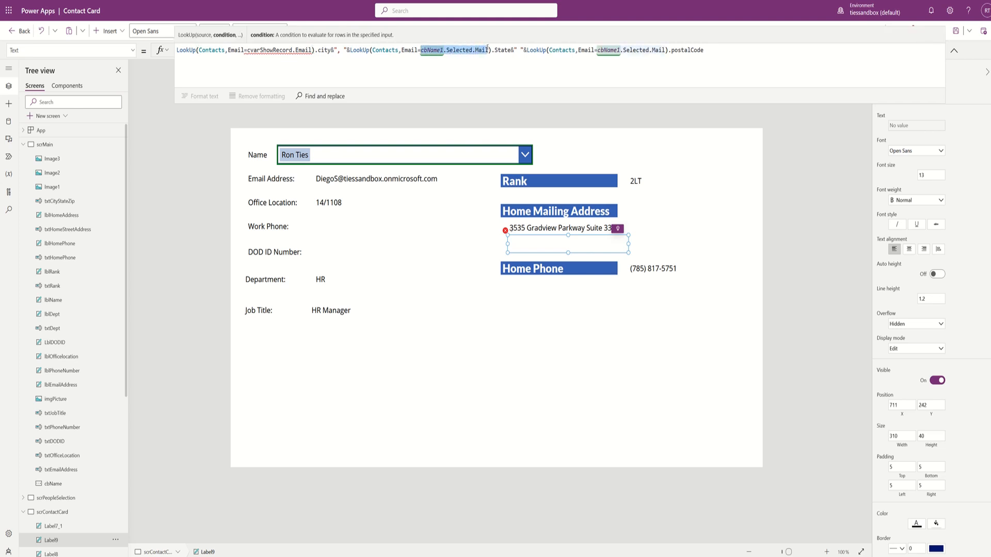
key(ctrl+v)
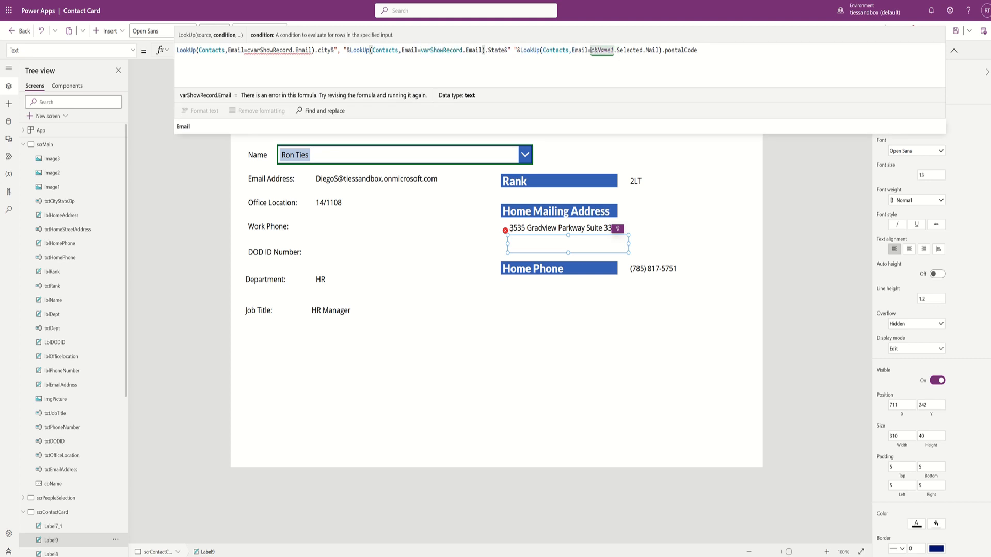
drag(591, 50, 660, 50)
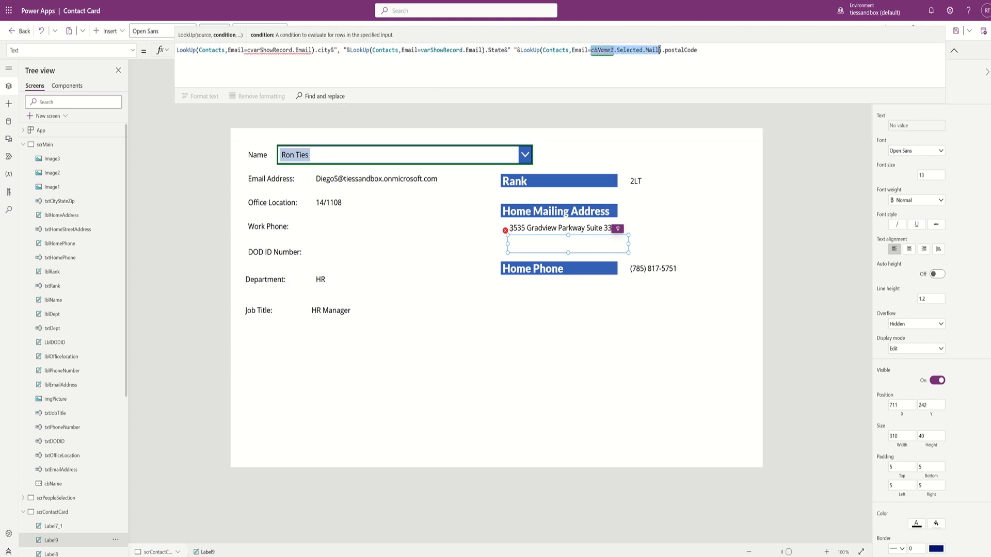
key(ctrl+v)
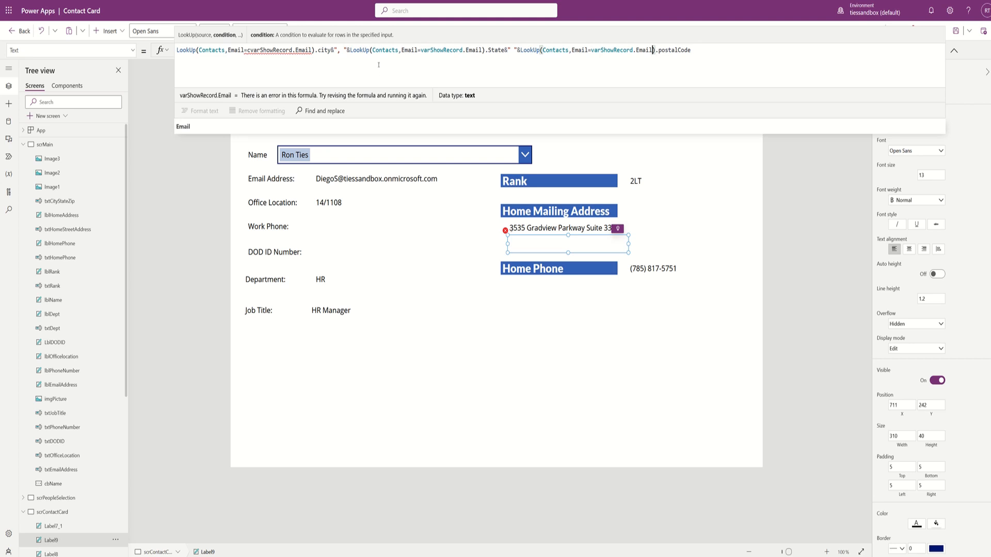
drag(247, 50, 312, 50)
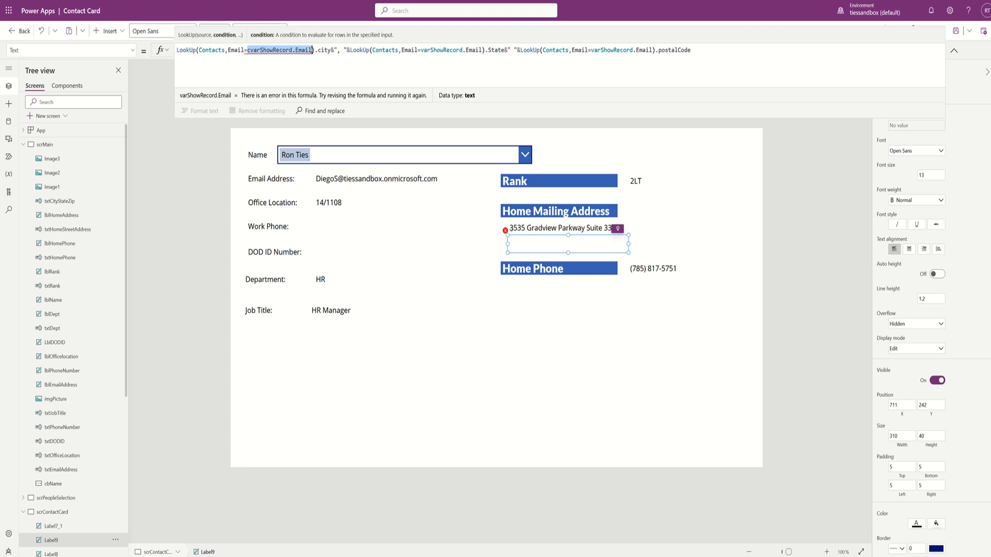
key(ctrl+v)
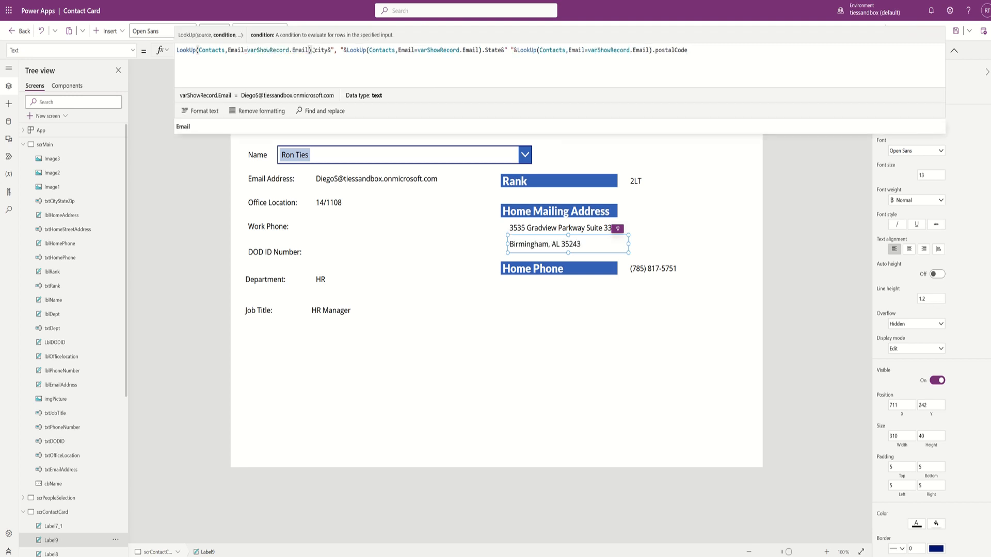
click(657, 269)
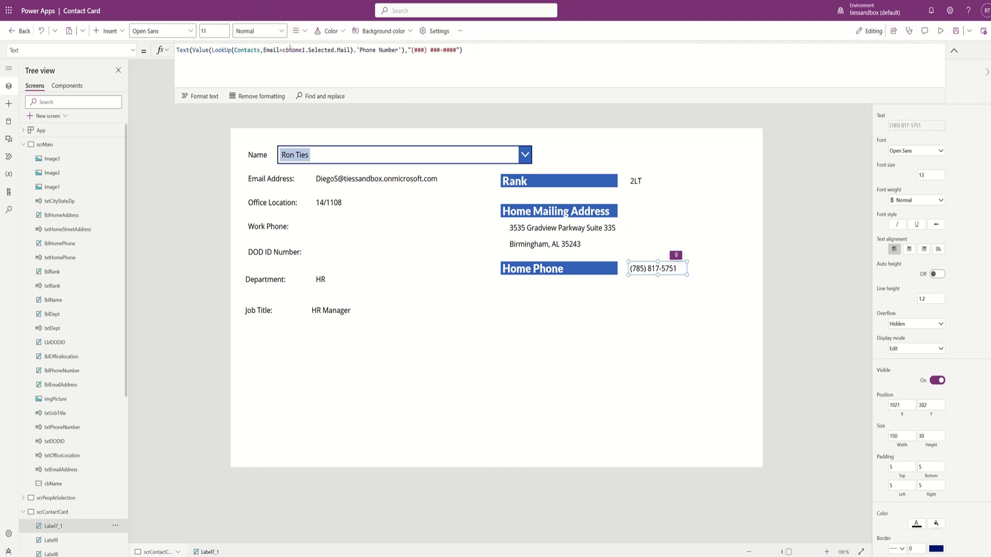
- Paste varShowRecord.Email over cbName1.Selected.Mail in the Home Phone label's LookUp formula
drag(283, 50, 352, 51)
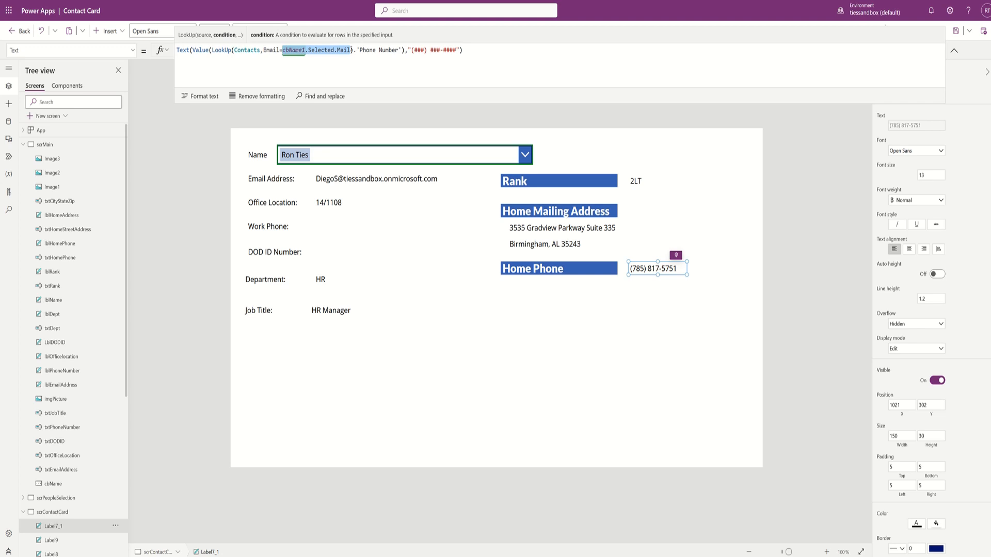
key(ctrl+v)
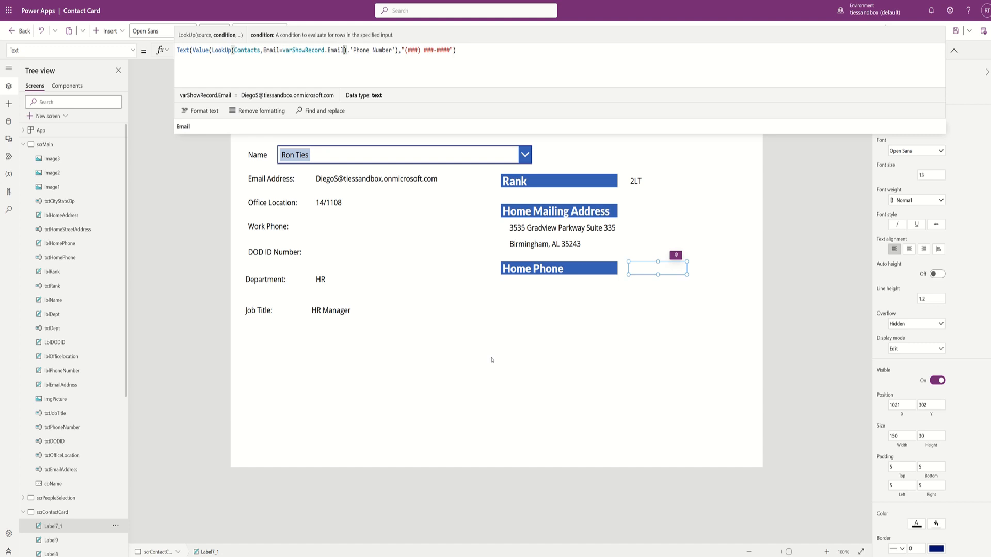
click(563, 383)
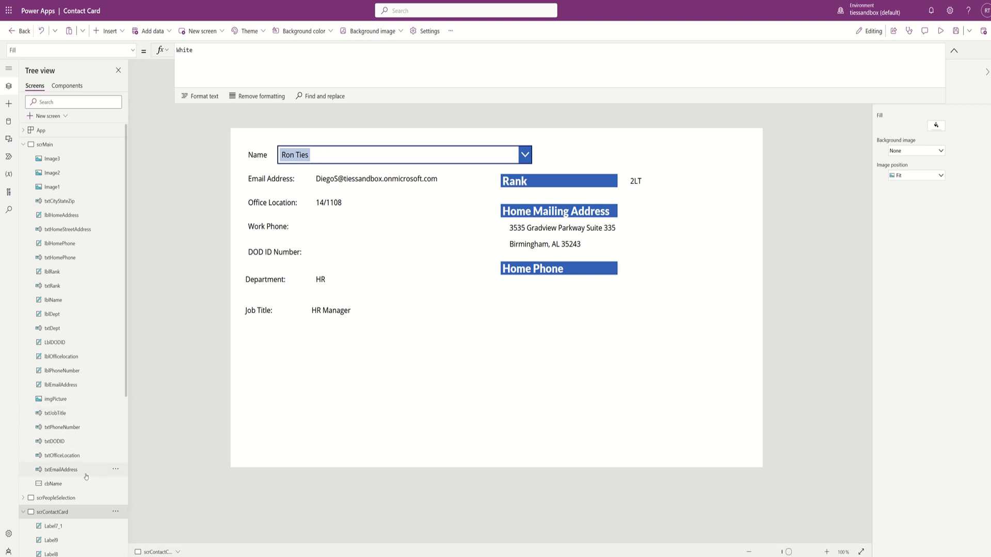
- Inspect the DODID reference in the DOD ID Number label's formula, then return to scrPeopleSelection
click(323, 252)
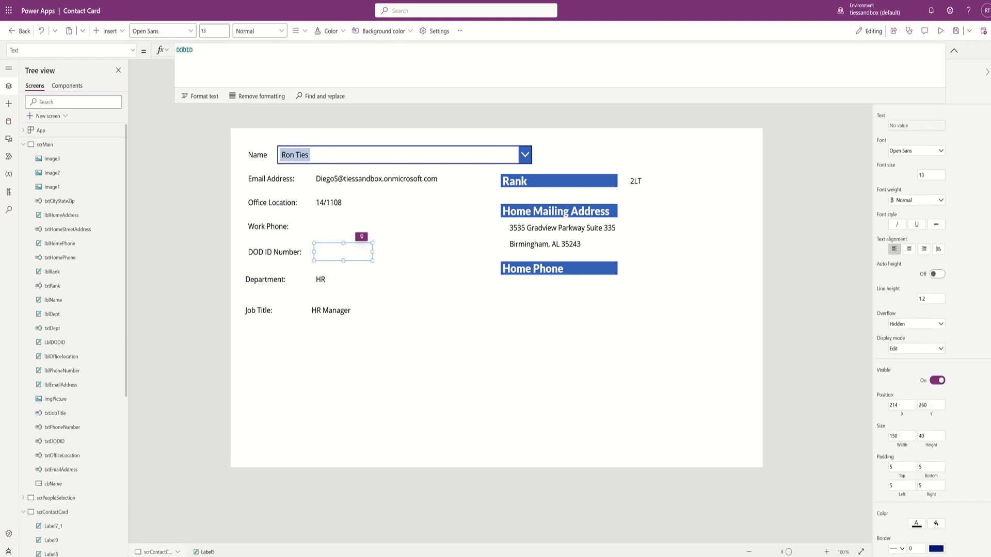
double_click(185, 50)
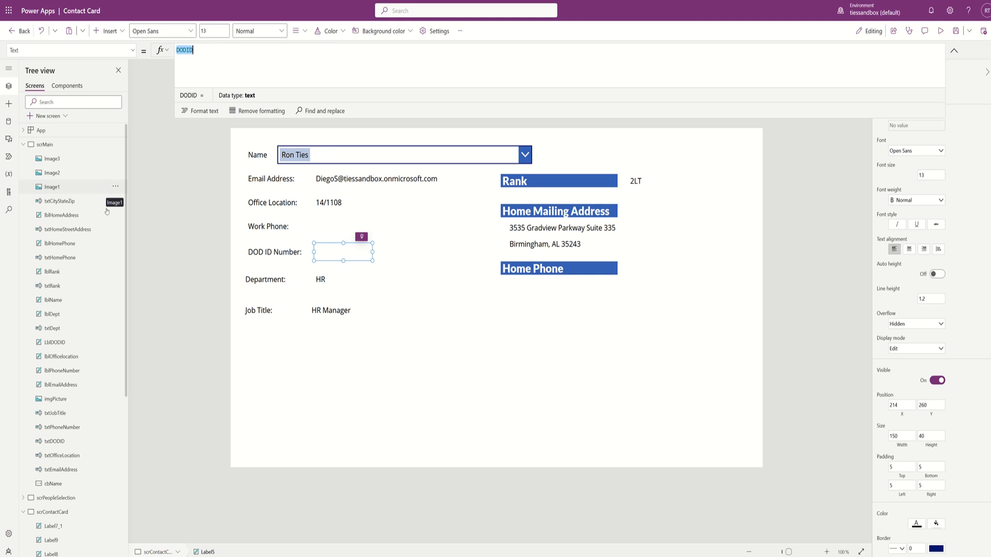
click(49, 500)
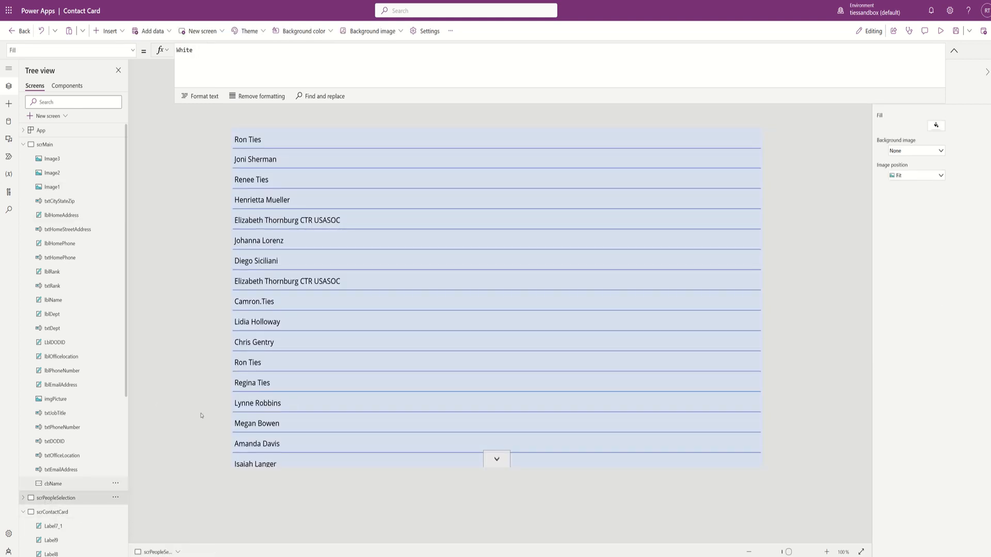
- Review the filled-in contact card, then move through scrPeopleSelection to scrMain
alt+click(246, 143)
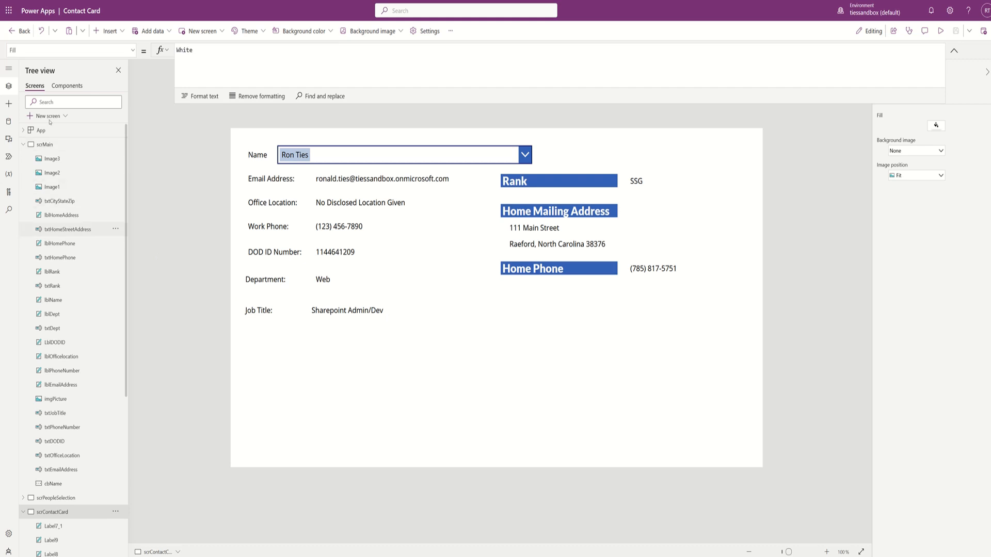
click(54, 498)
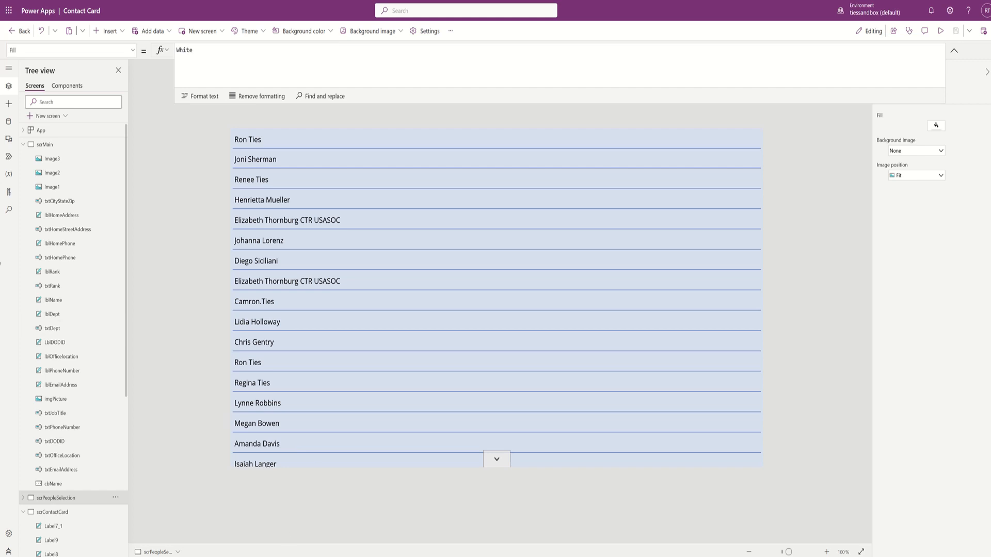
click(46, 146)
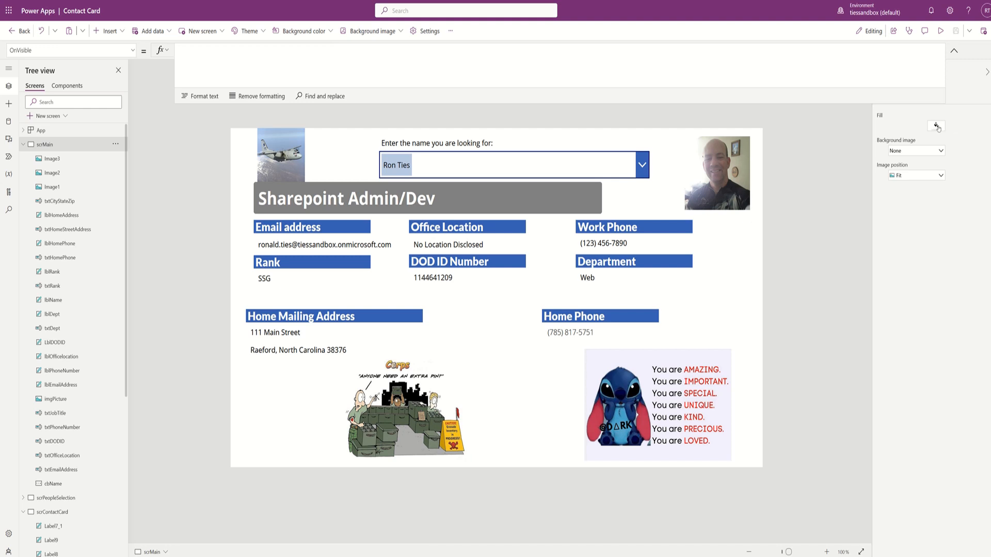
- Set the main screen's background image to the aircraft picture AIR_C-27J_lg
click(929, 151)
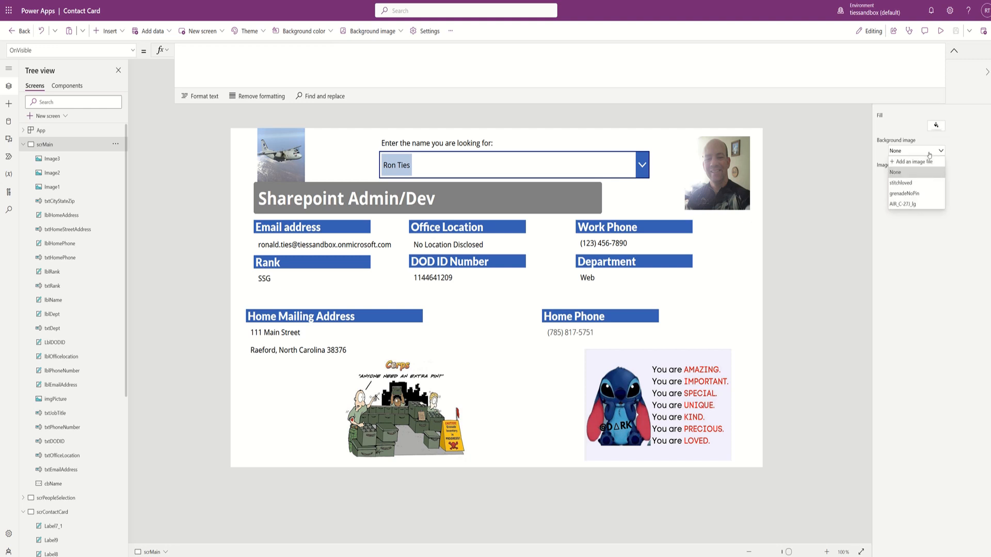
click(907, 206)
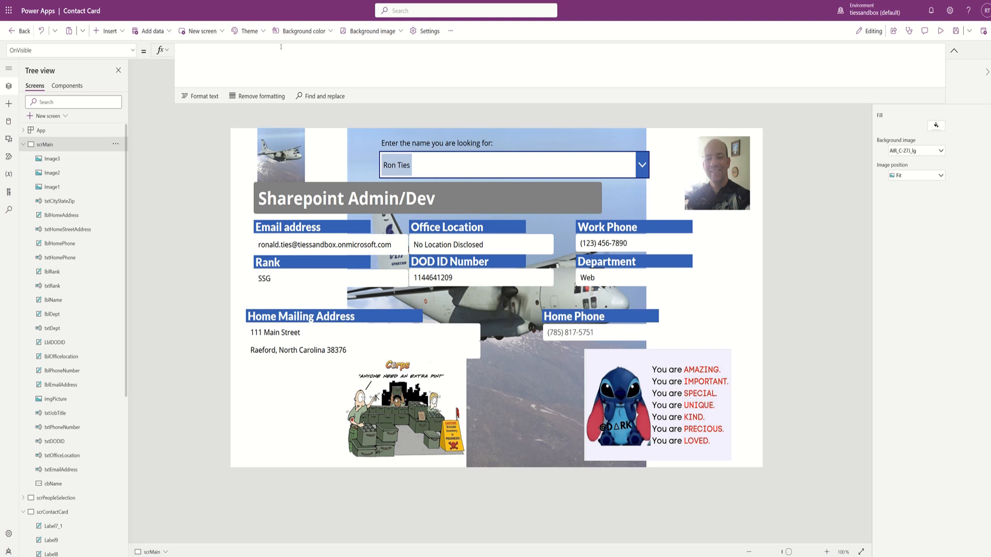
click(401, 32)
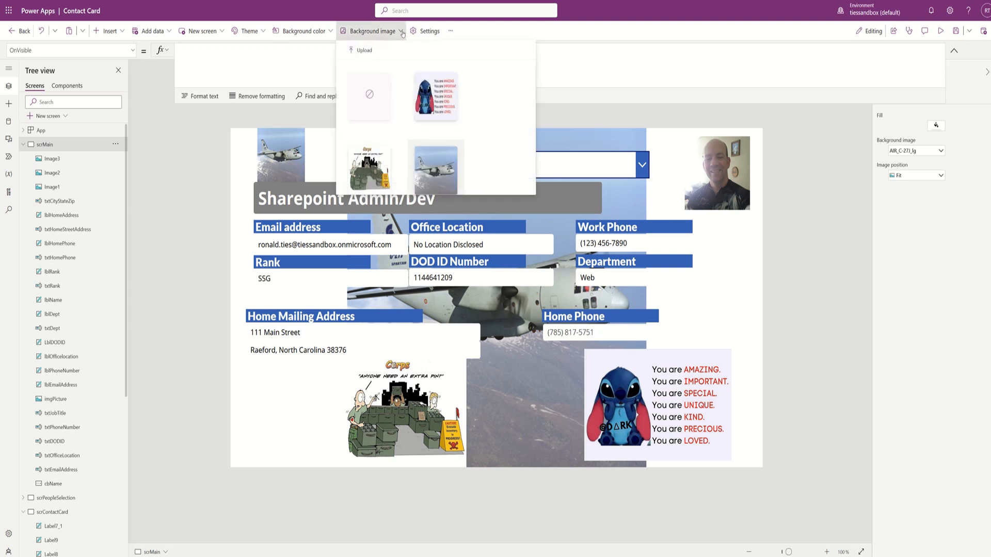
click(429, 174)
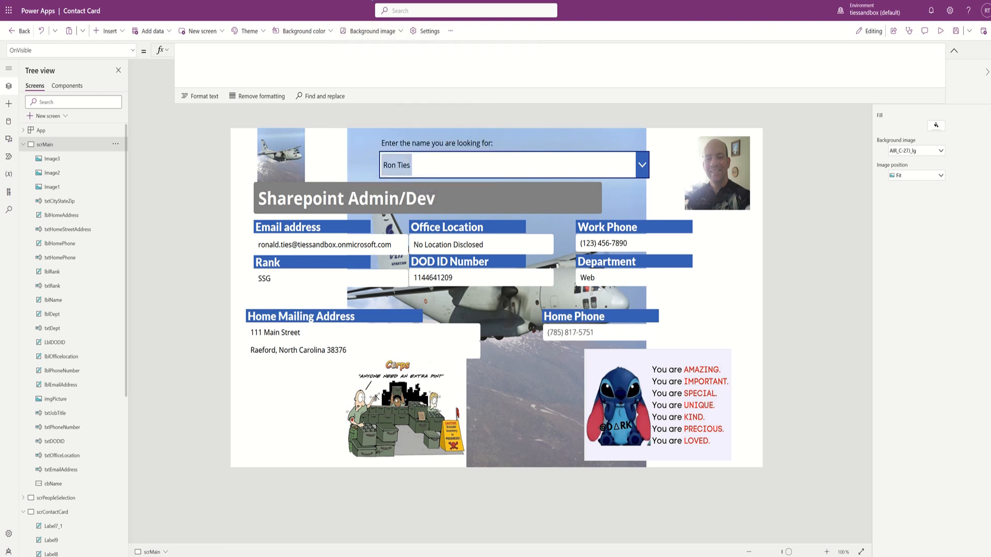
- Apply the Lavender theme and set the screen's background image to None
click(247, 32)
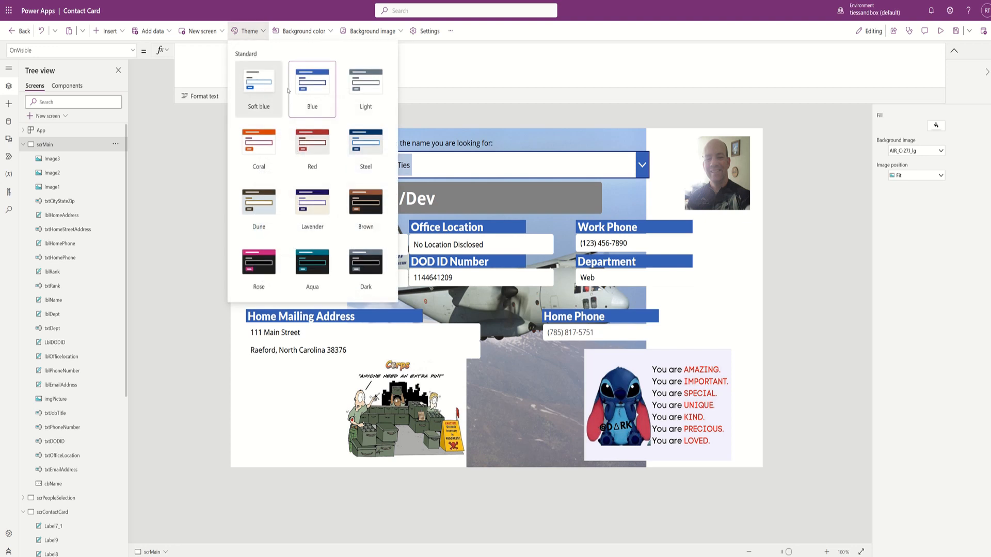
click(326, 212)
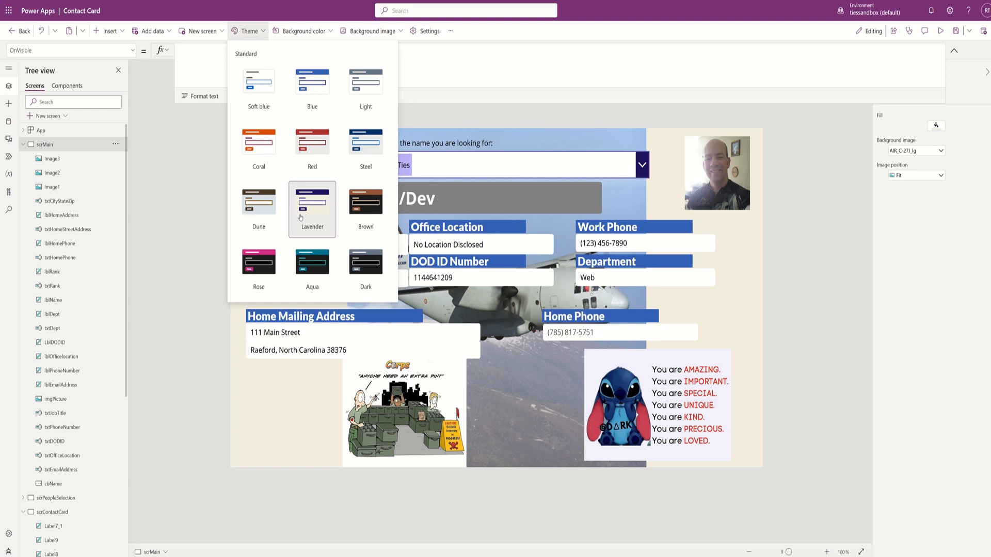
click(371, 30)
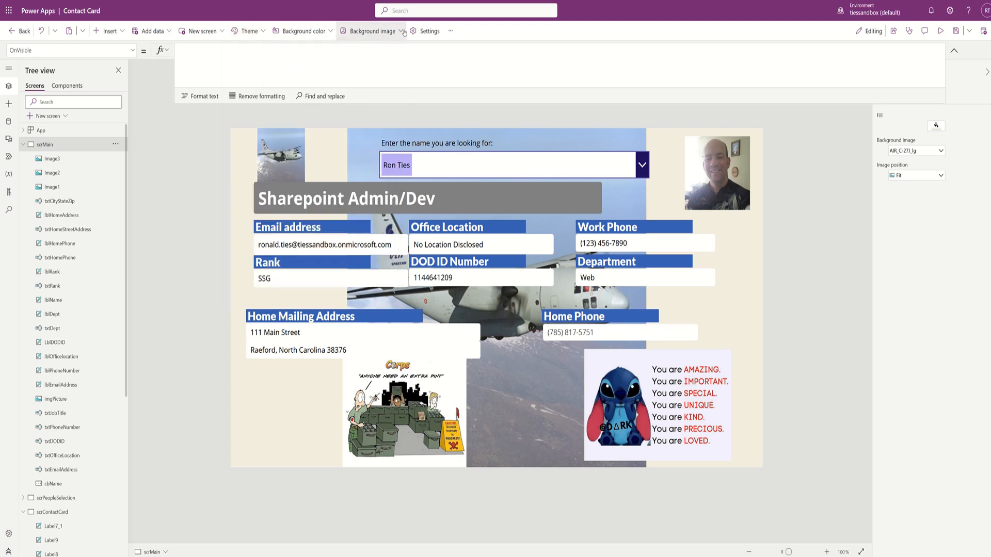
click(370, 95)
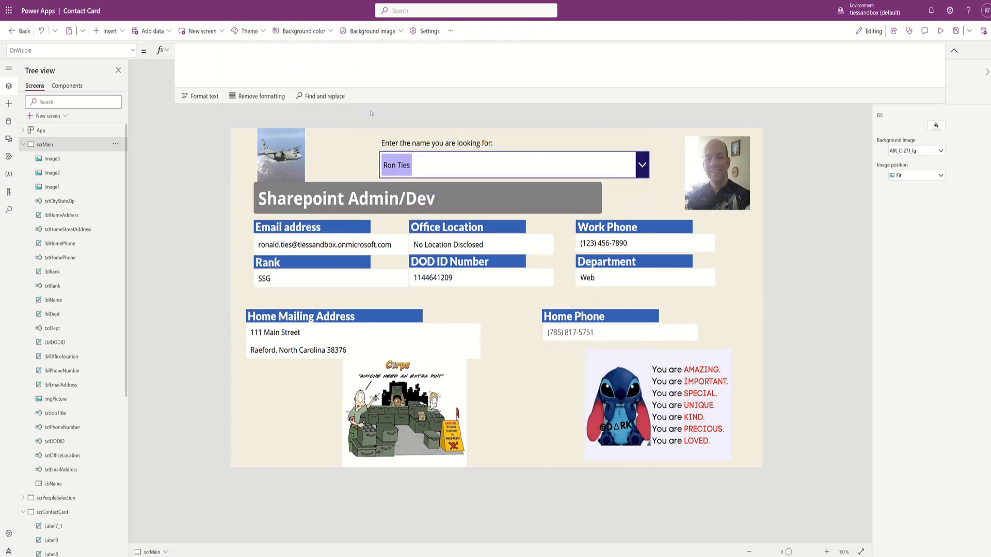